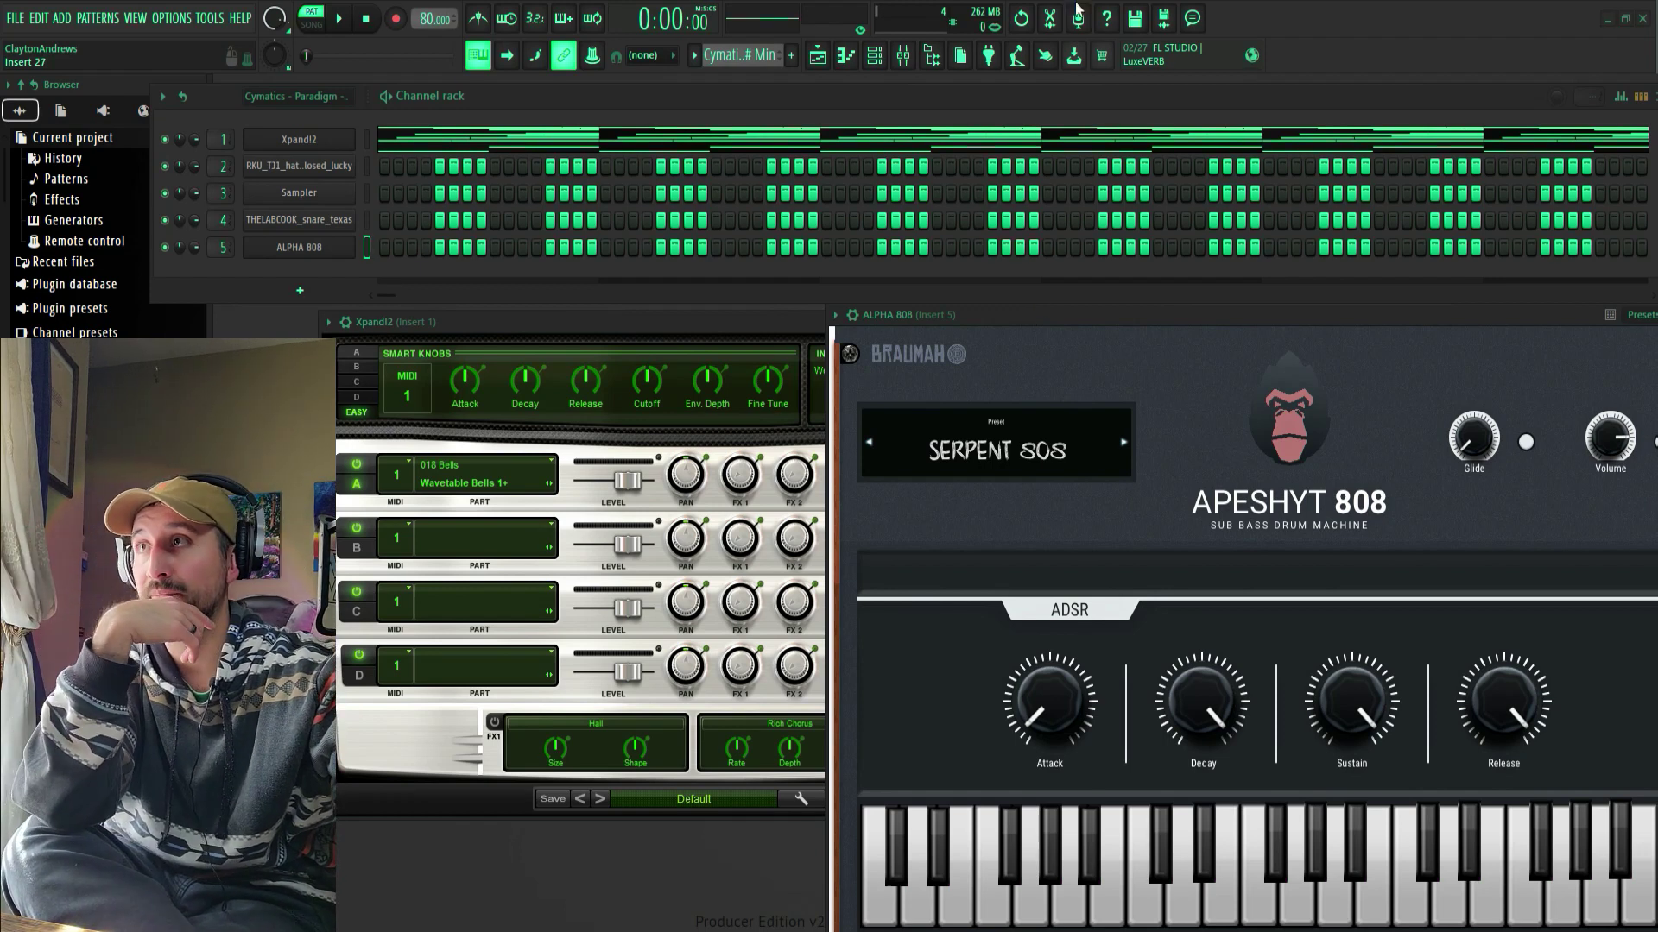
- Bring the Xpand!2 instrument window to the front and start the beat playing
{"action": "left_click", "coordinate": [806, 113]}
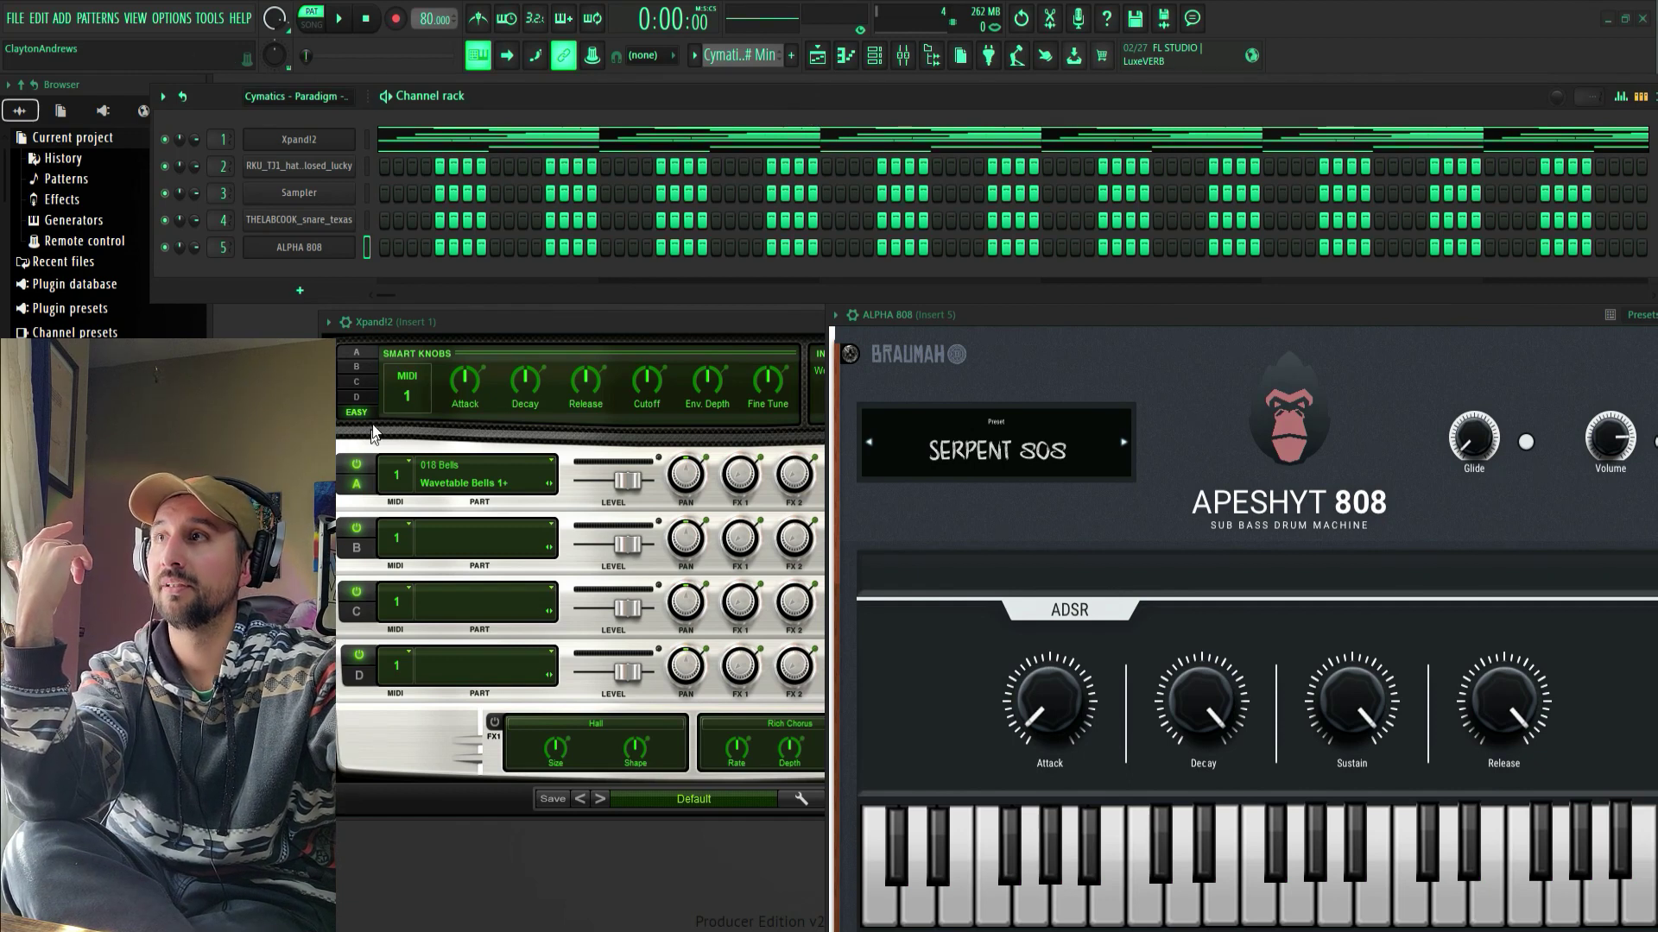
{"action": "left_click", "coordinate": [533, 321]}
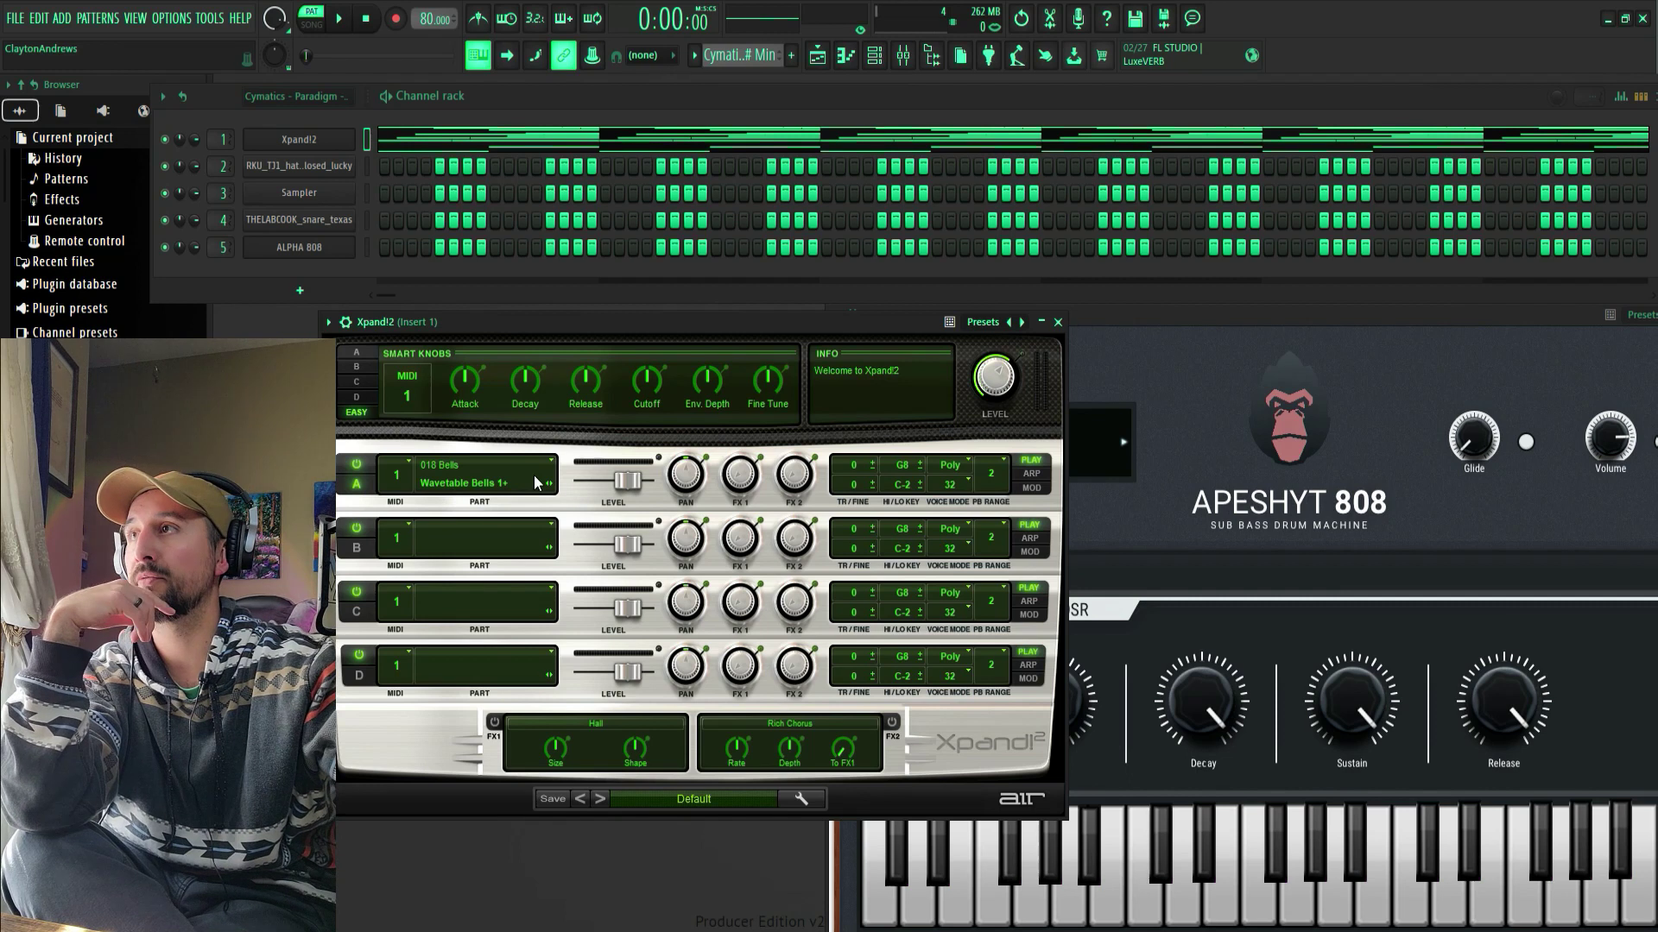
{"action": "key", "text": "space"}
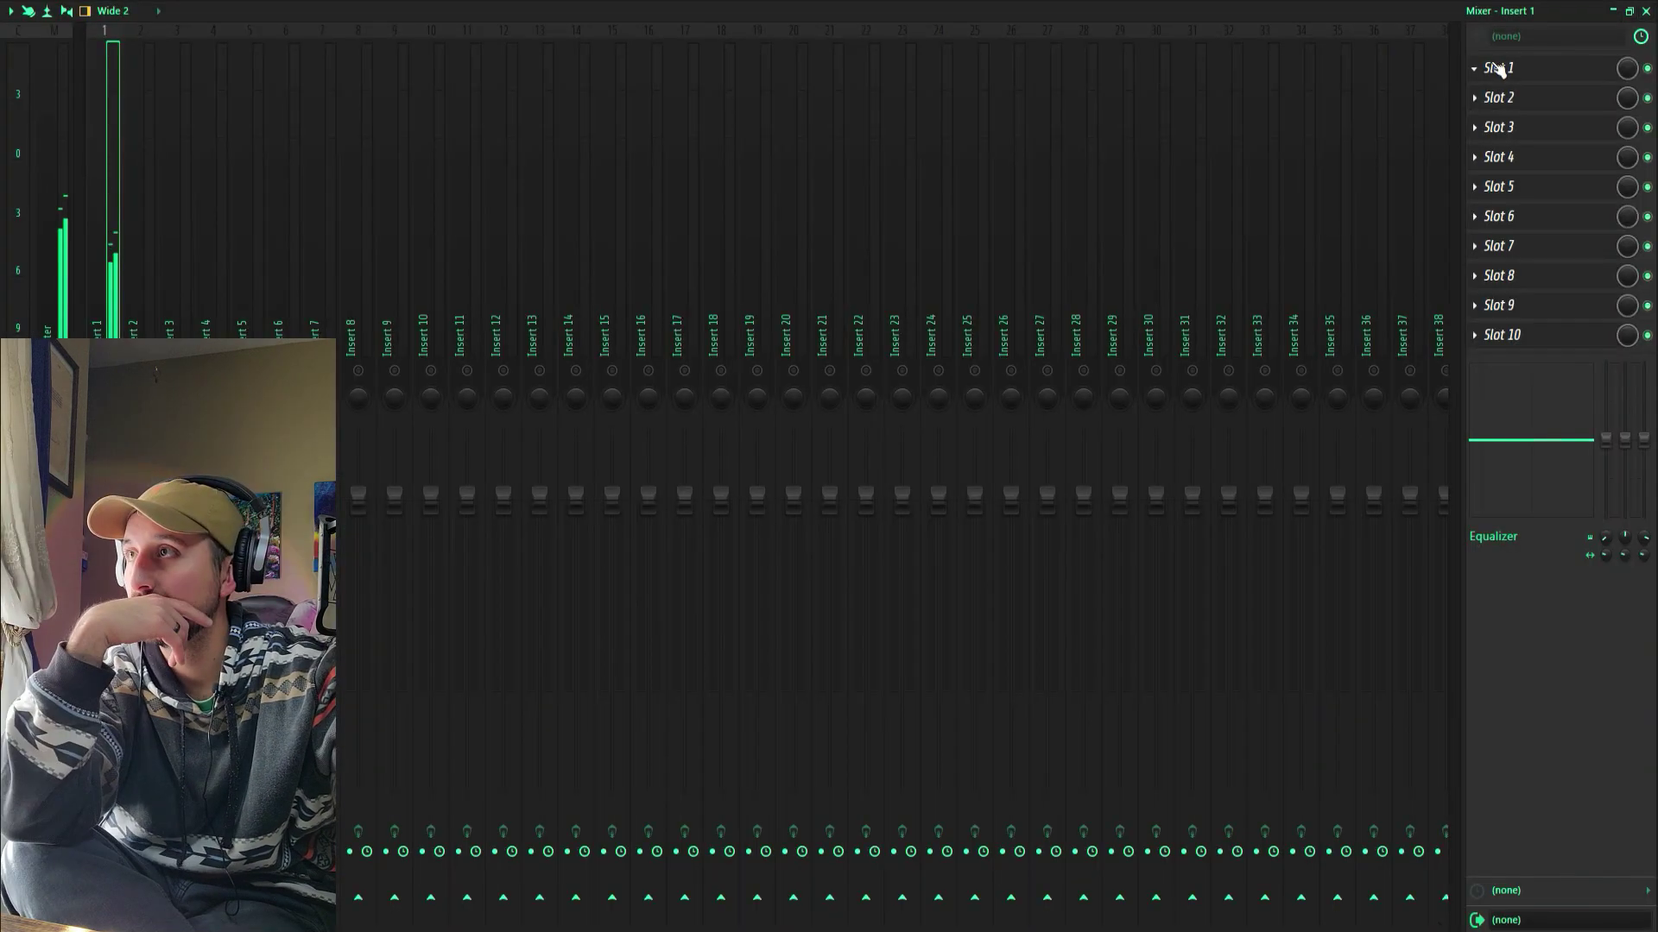
- Load BC1 TimeTraveler into Insert 1's first slot and minimize the mixer to reveal it
{"action": "left_click", "coordinate": [1498, 67]}
{"action": "mouse_move", "coordinate": [1485, 89]}
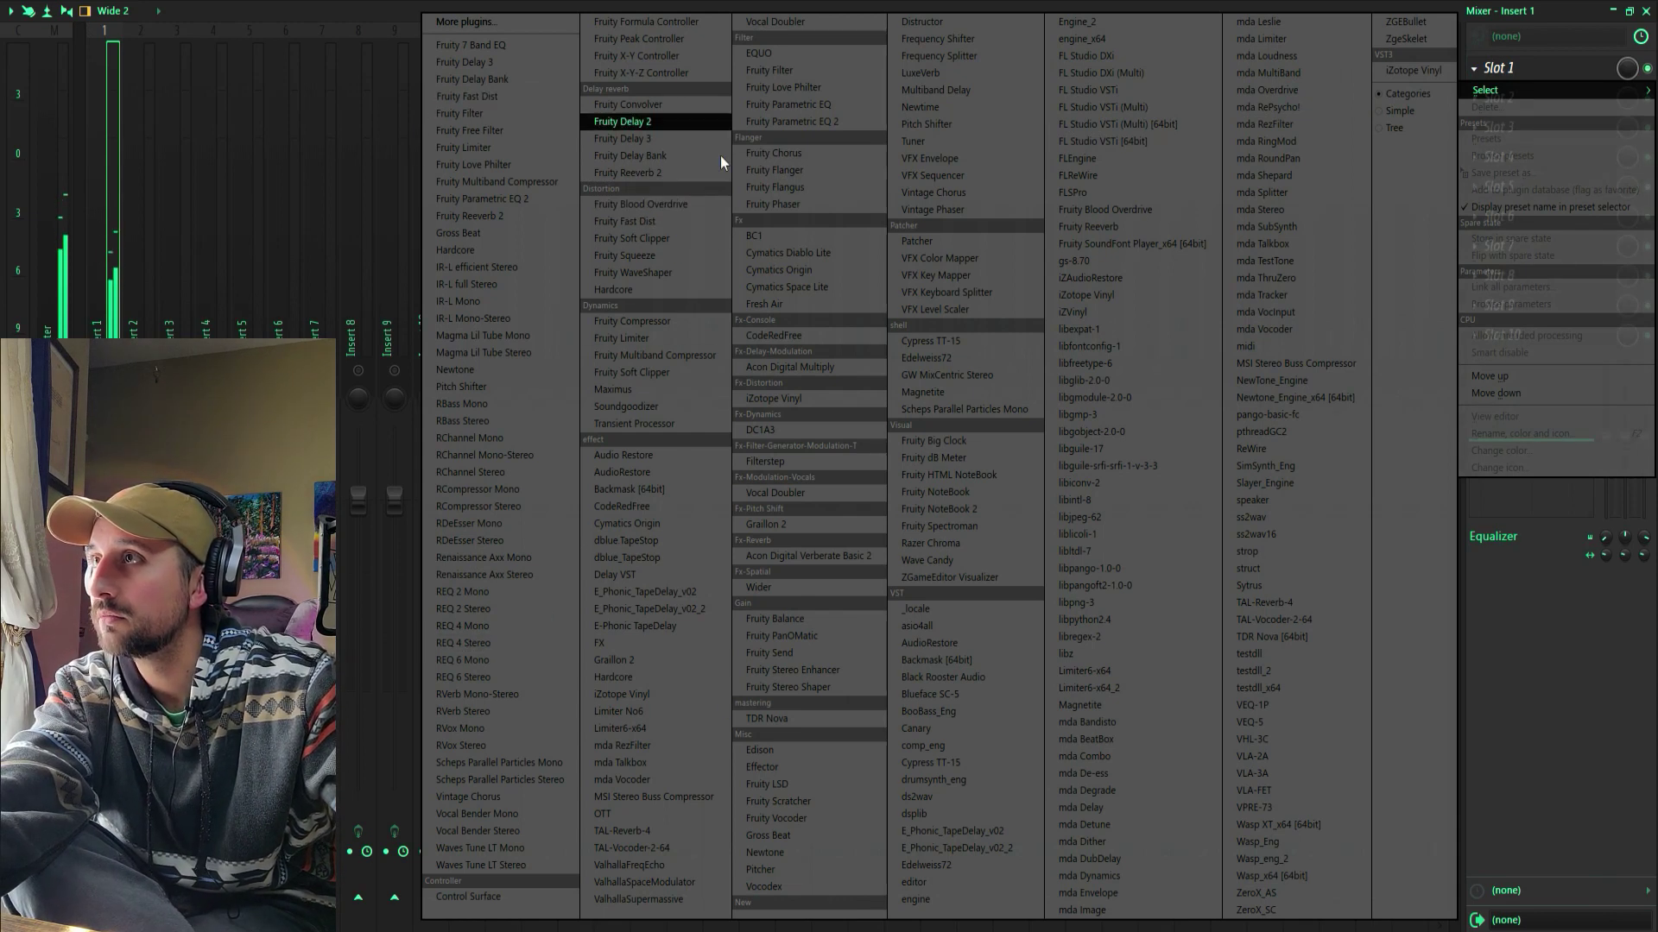
{"action": "left_click", "coordinate": [790, 235]}
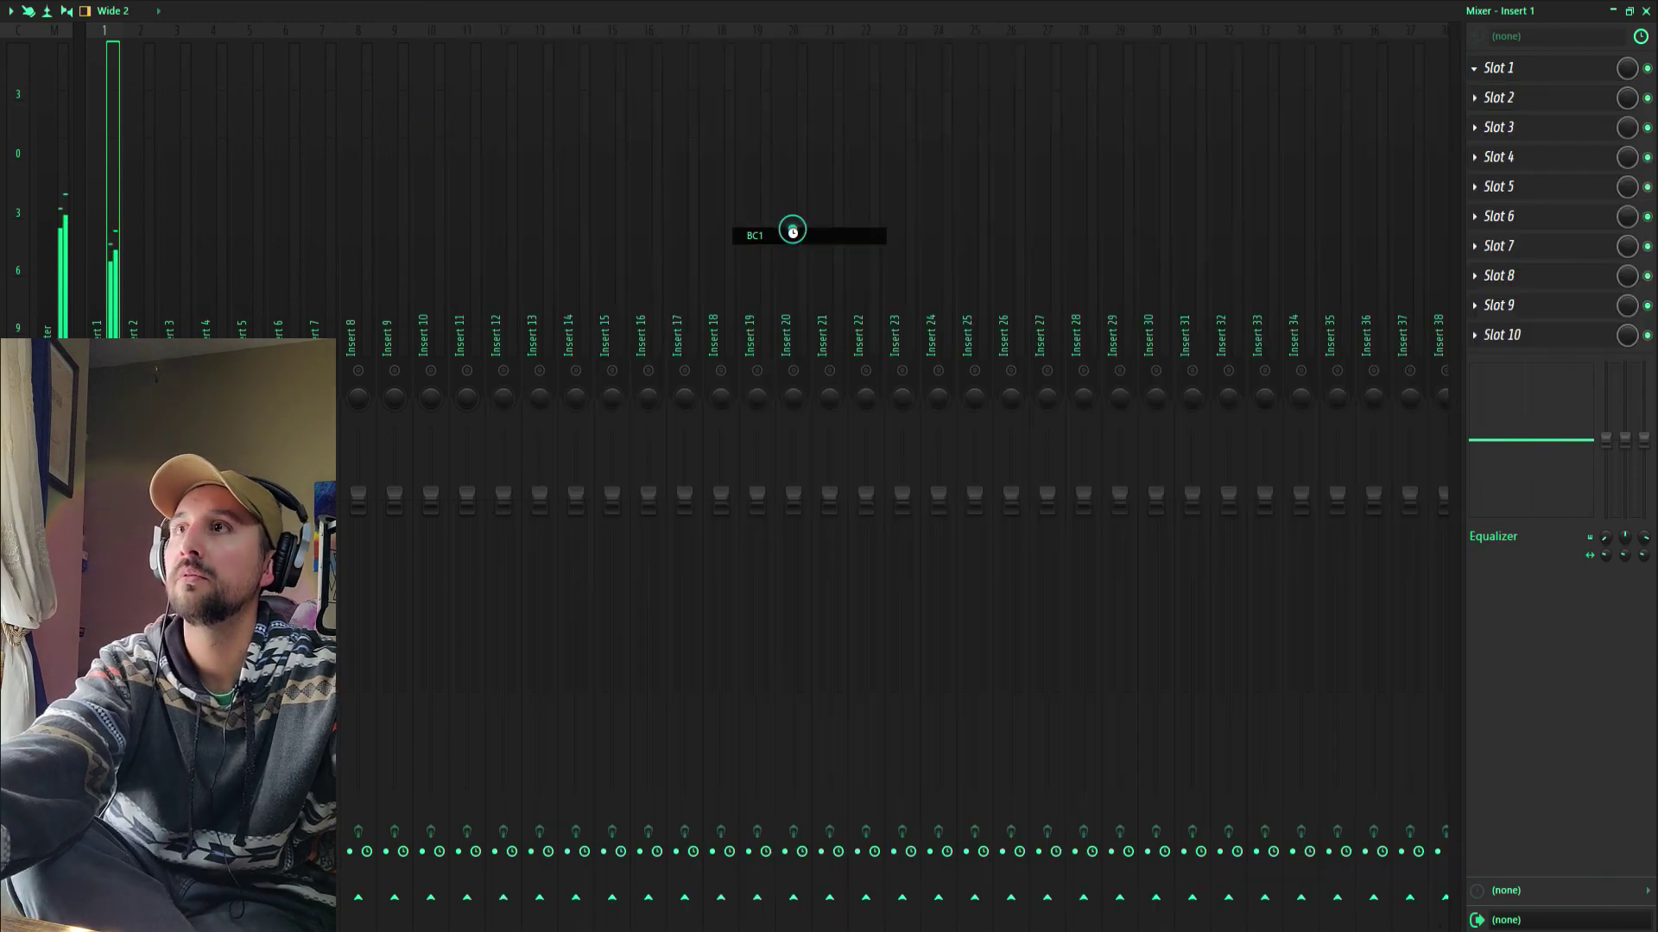
{"action": "left_click", "coordinate": [1613, 12]}
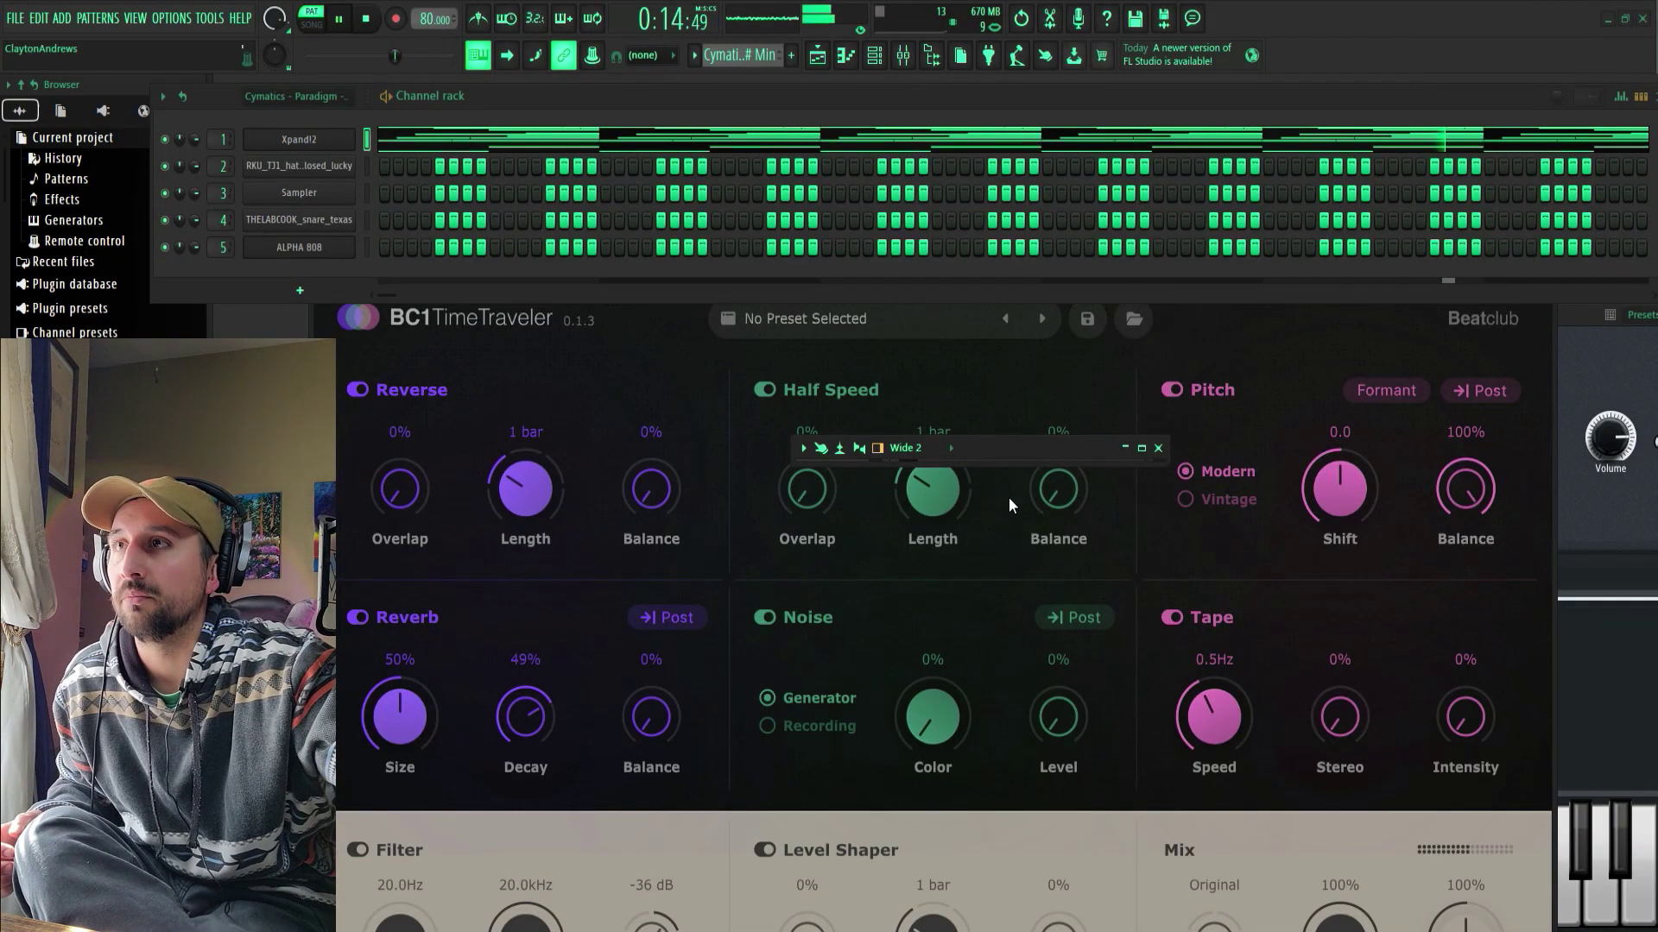
{"action": "left_click", "coordinate": [1036, 447]}
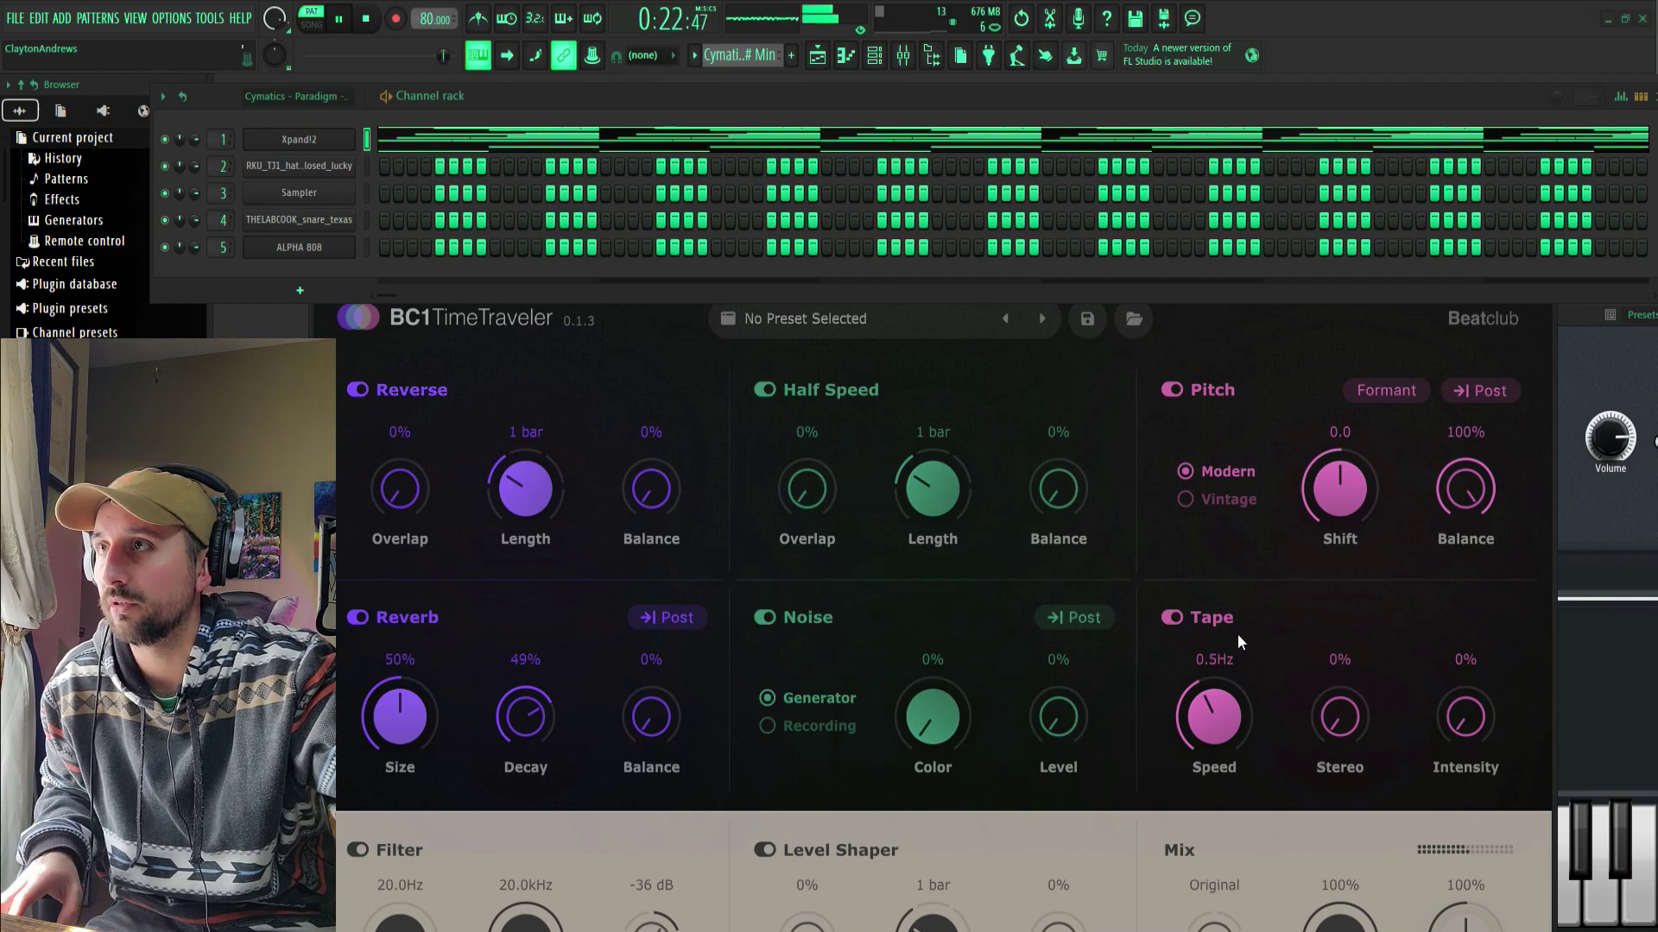
- Switch off BC1's Tape, Noise, Reverb, Half Speed and Pitch modules, leaving Reverse
{"action": "left_click", "coordinate": [1172, 618]}
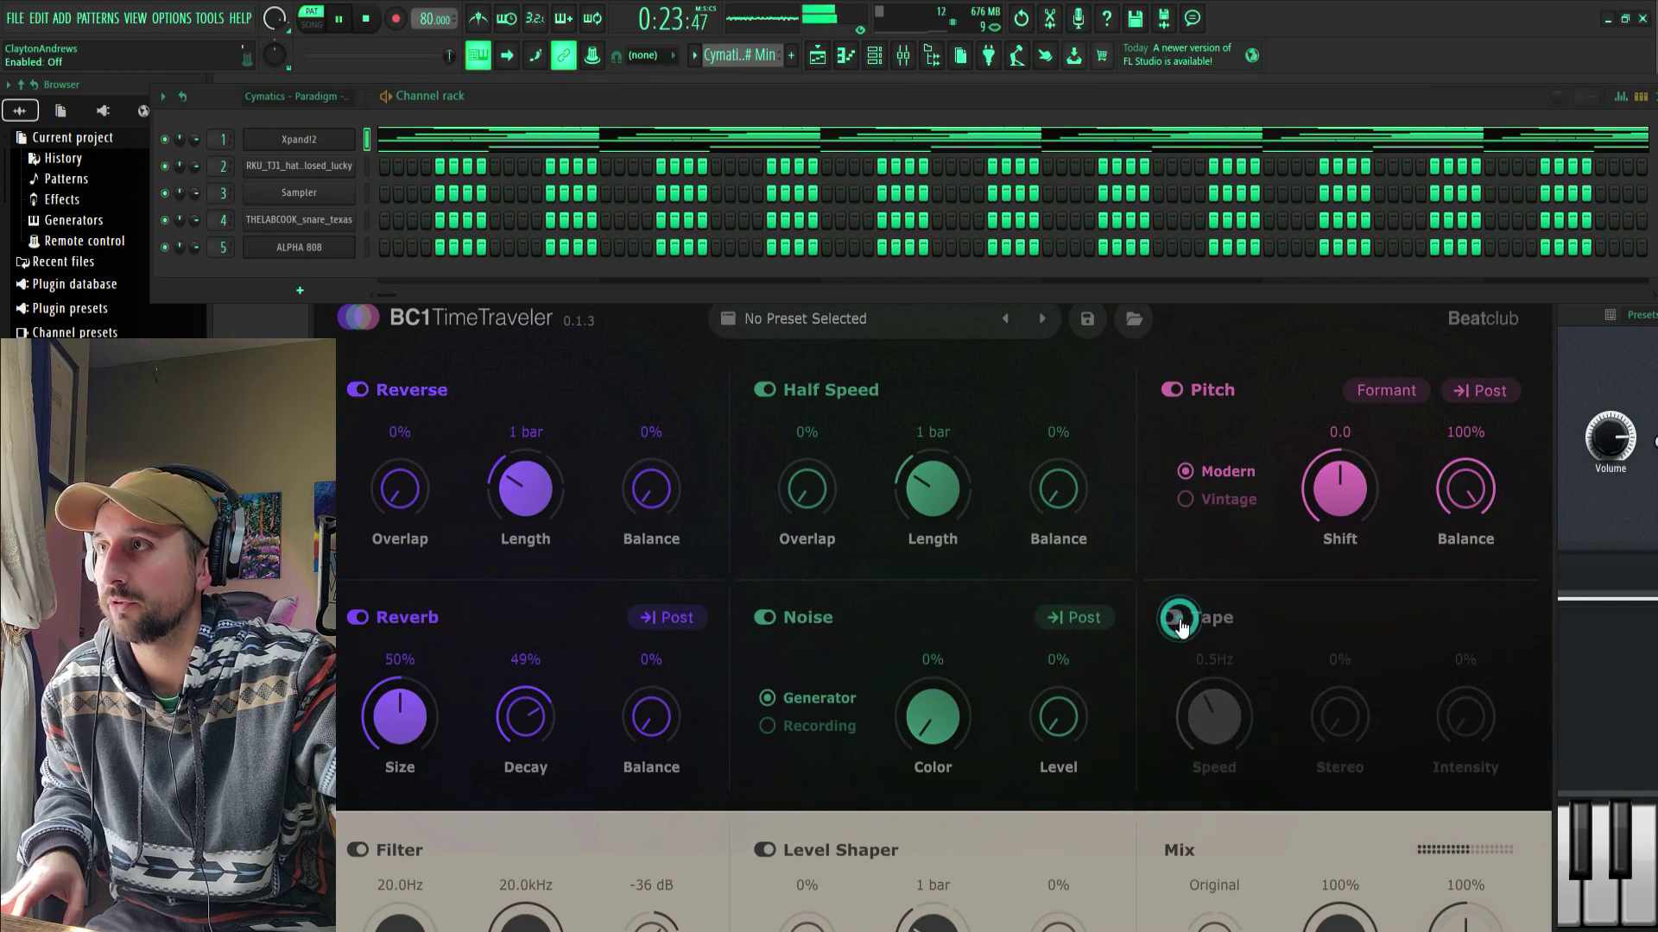
{"action": "left_click", "coordinate": [765, 618]}
{"action": "left_click", "coordinate": [358, 617]}
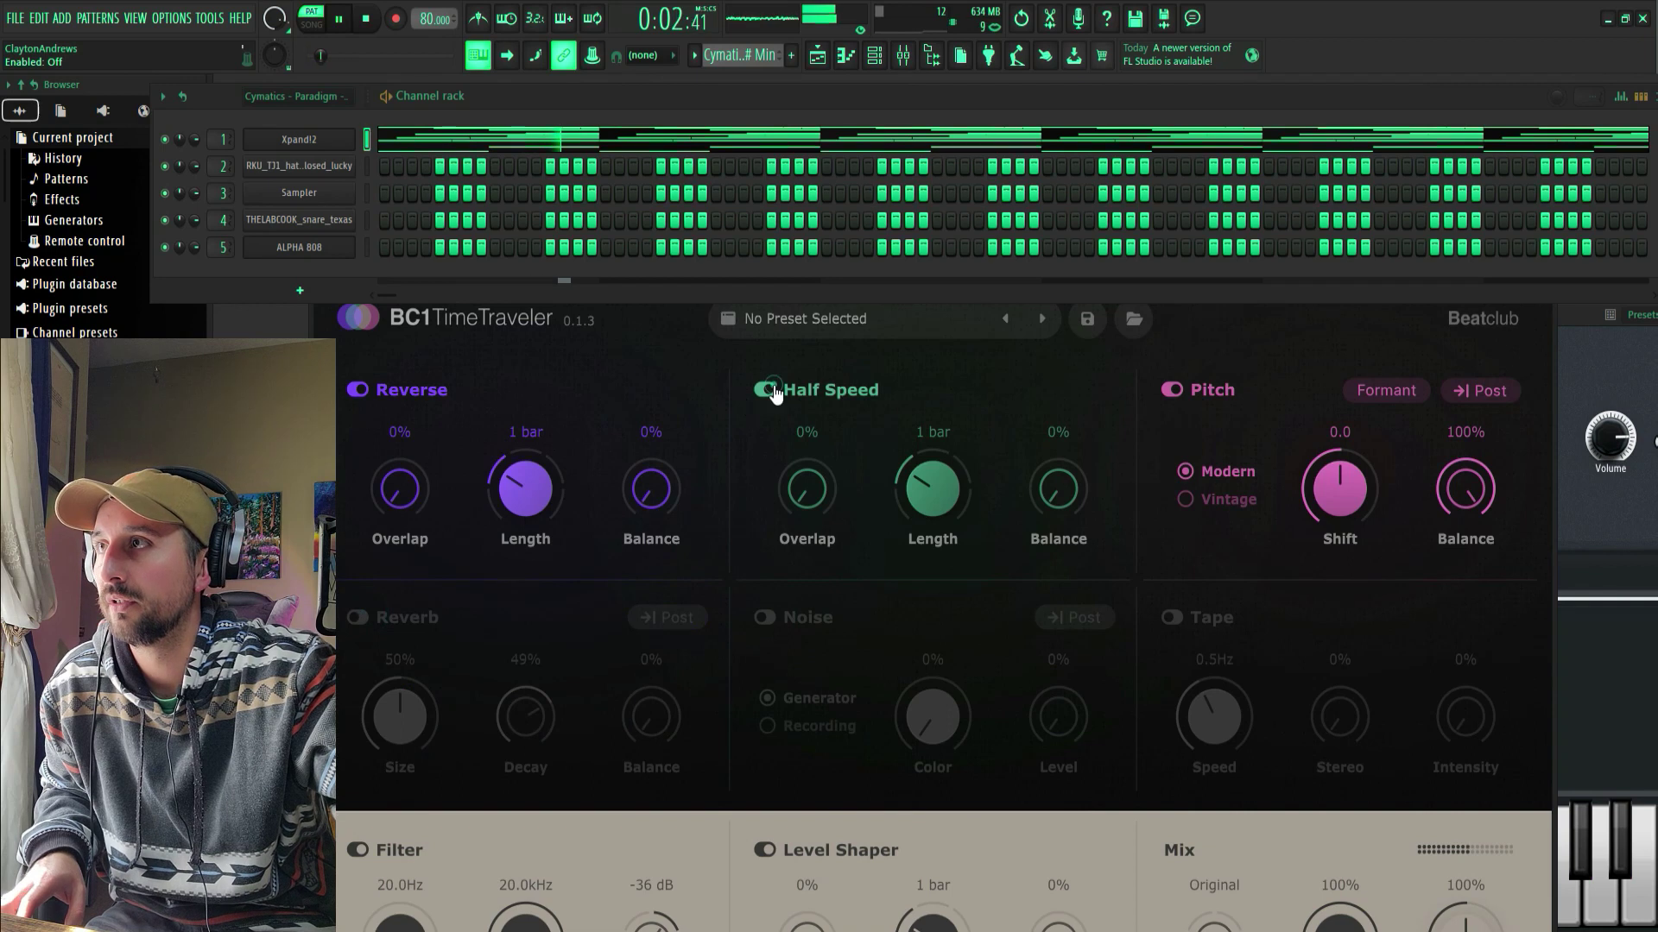
{"action": "left_click", "coordinate": [765, 389]}
{"action": "left_click", "coordinate": [1170, 390]}
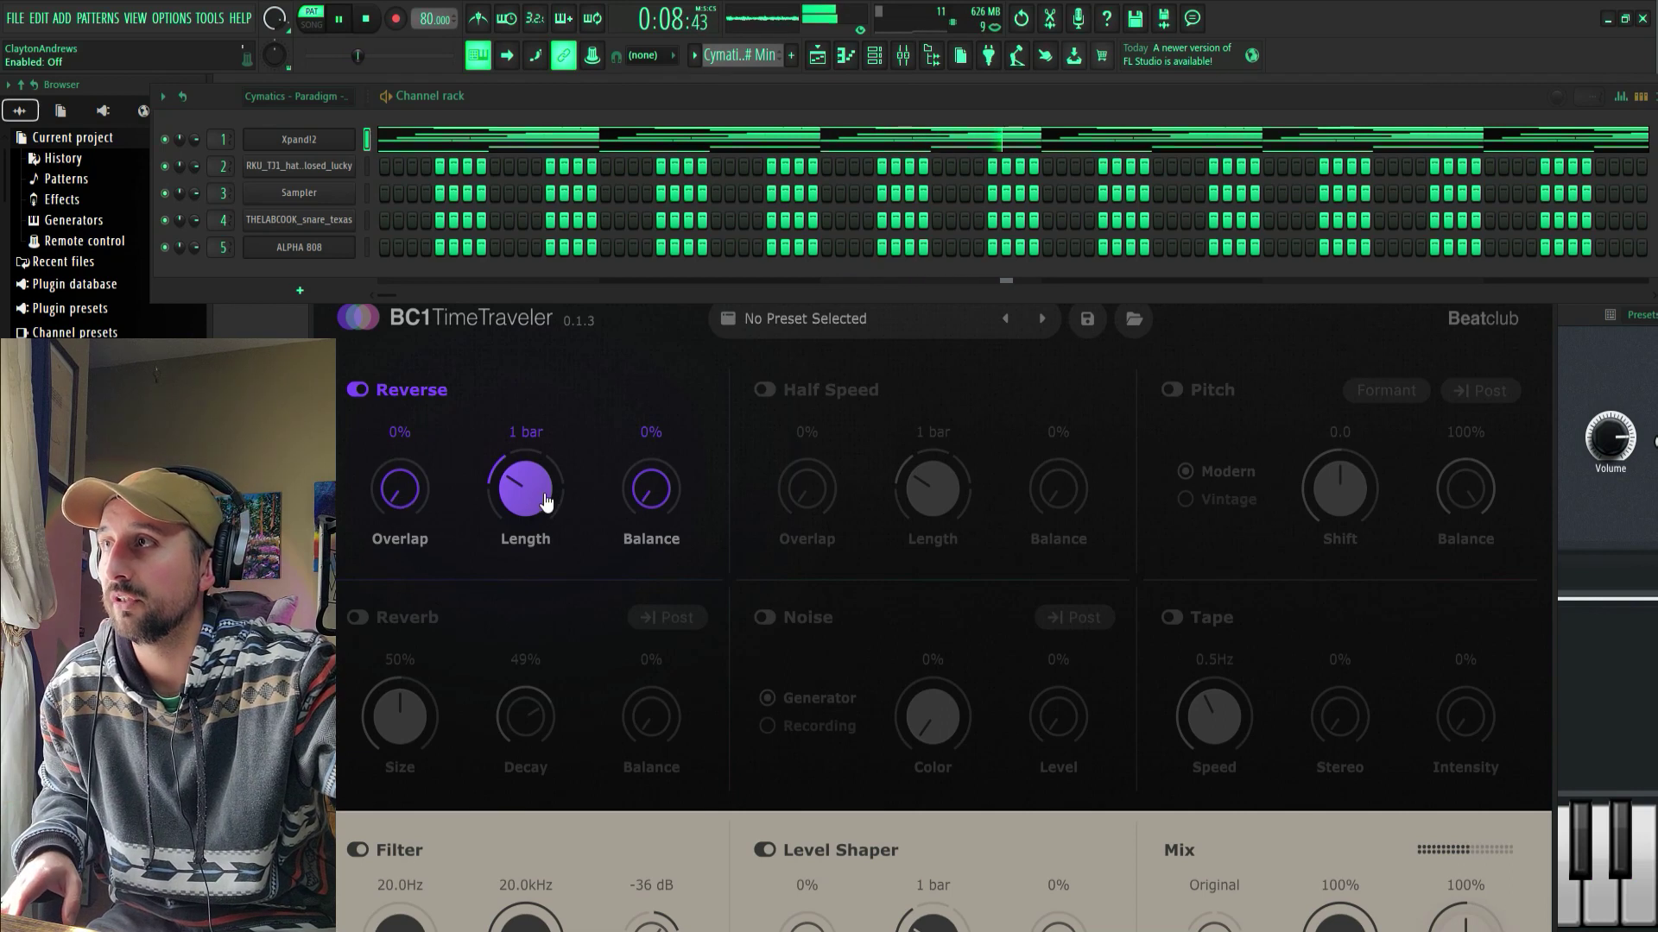
- Rough in the Reverse length, overlap and balance knobs, trying balance around 41%
{"action": "left_click_drag", "start_coordinate": [540, 497], "coordinate": [527, 395]}
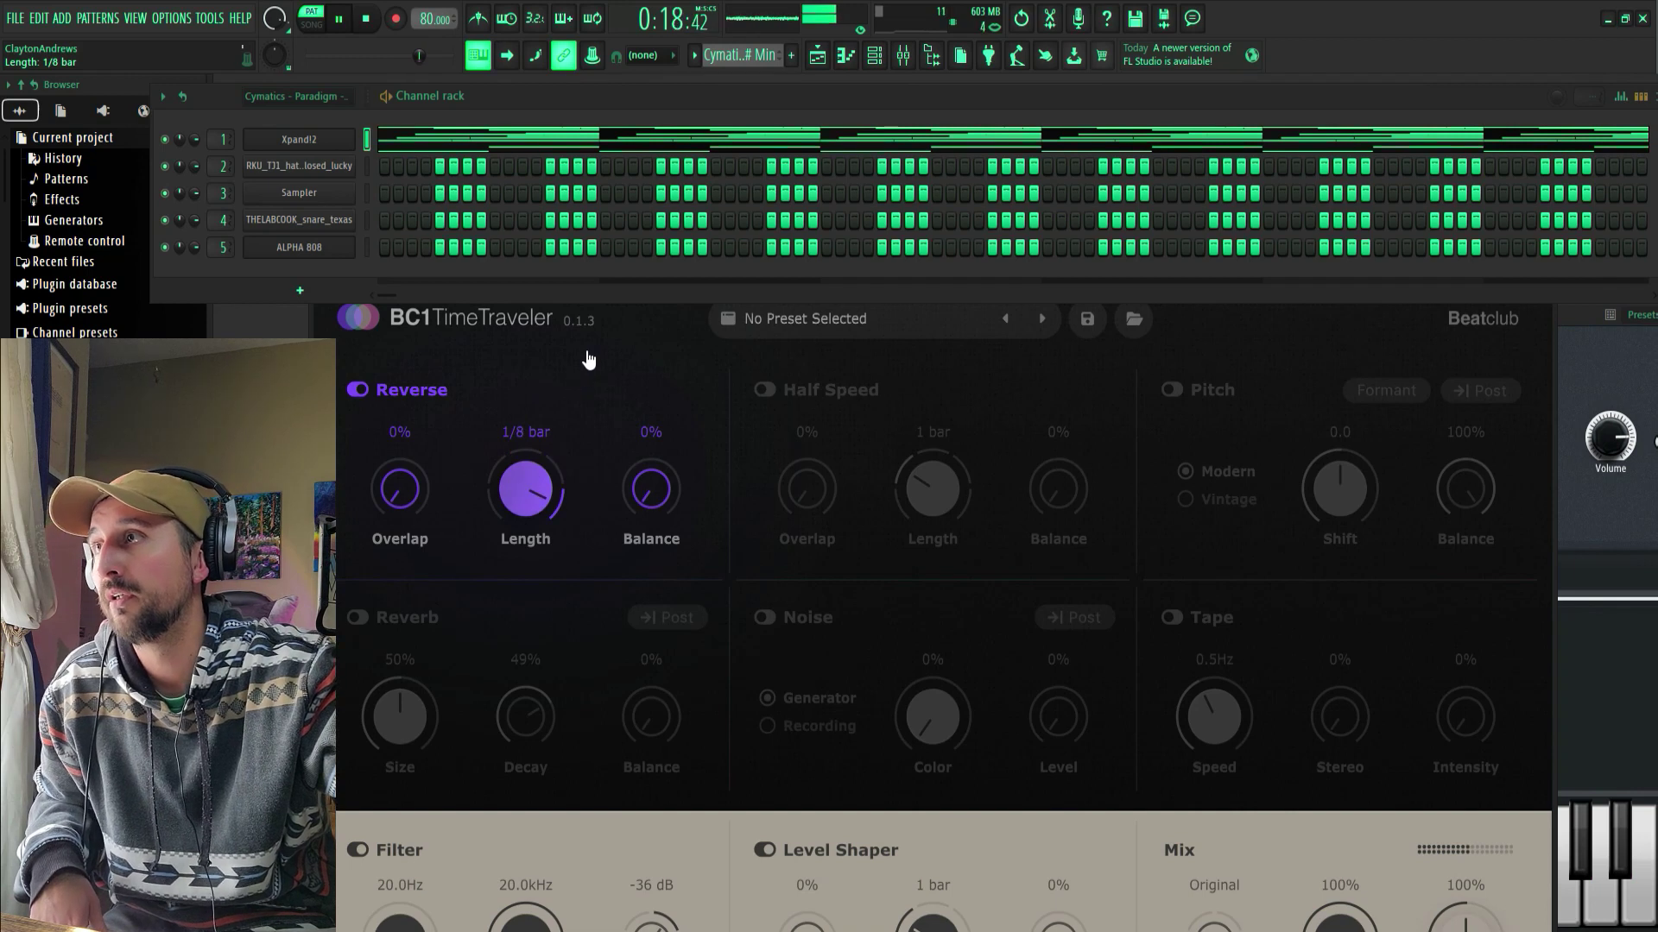
{"action": "scroll", "coordinate": [535, 473], "scroll_direction": "up", "scroll_amount": 1}
{"action": "scroll", "coordinate": [536, 475], "scroll_direction": "up", "scroll_amount": 2}
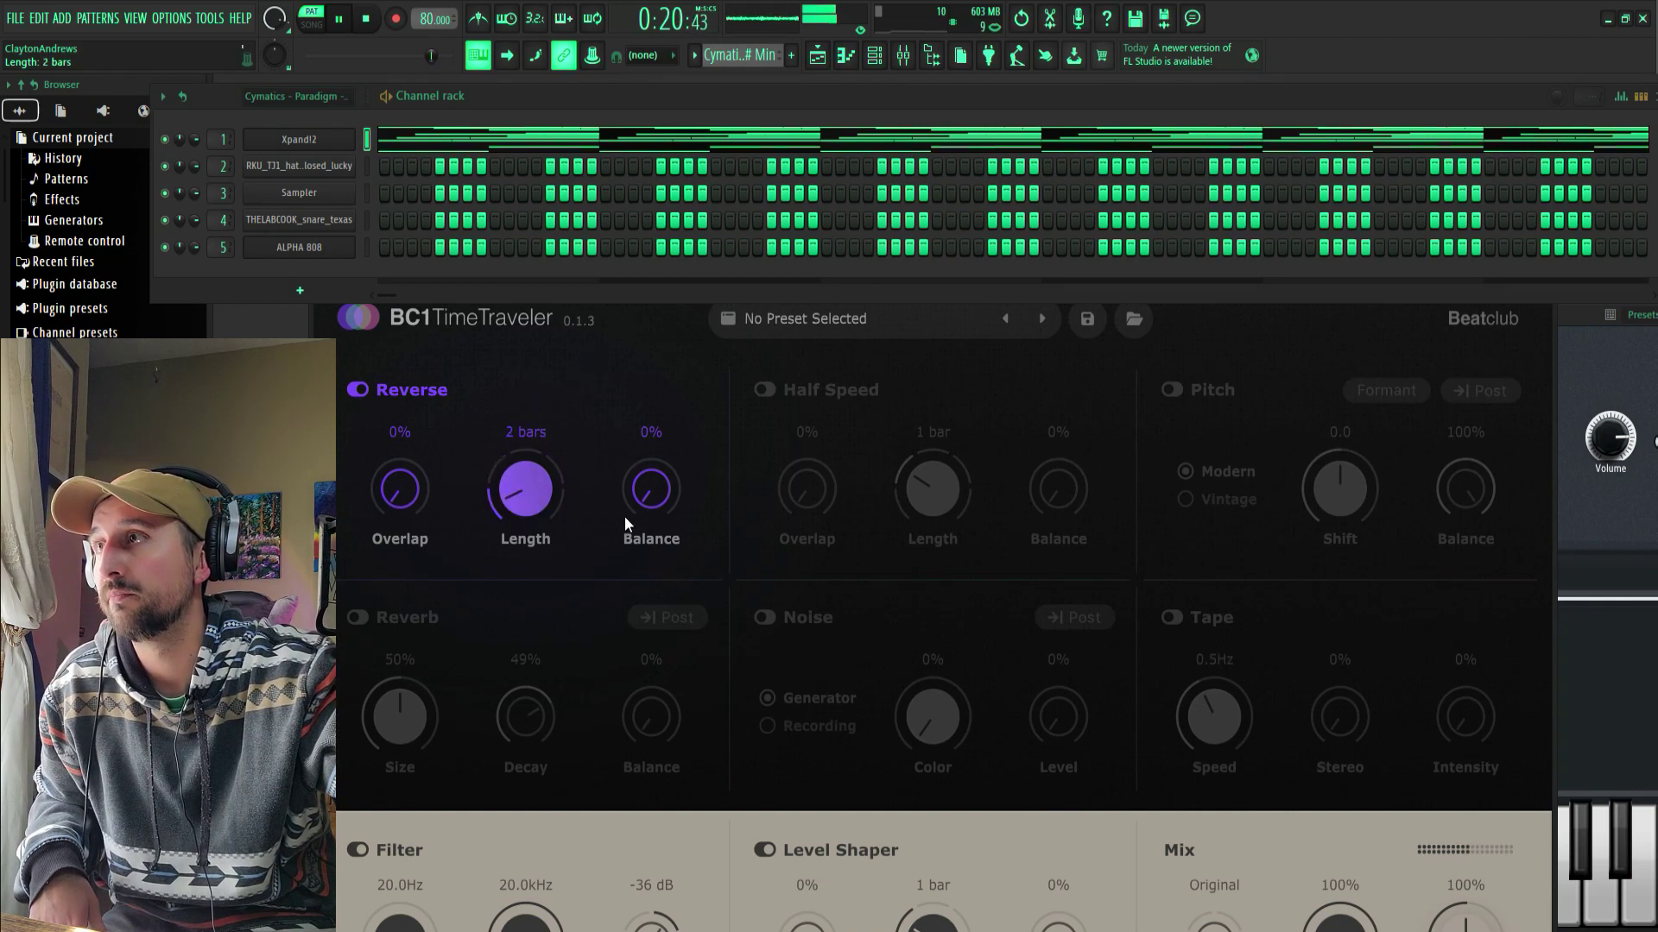
{"action": "left_click_drag", "start_coordinate": [643, 496], "coordinate": [656, 449]}
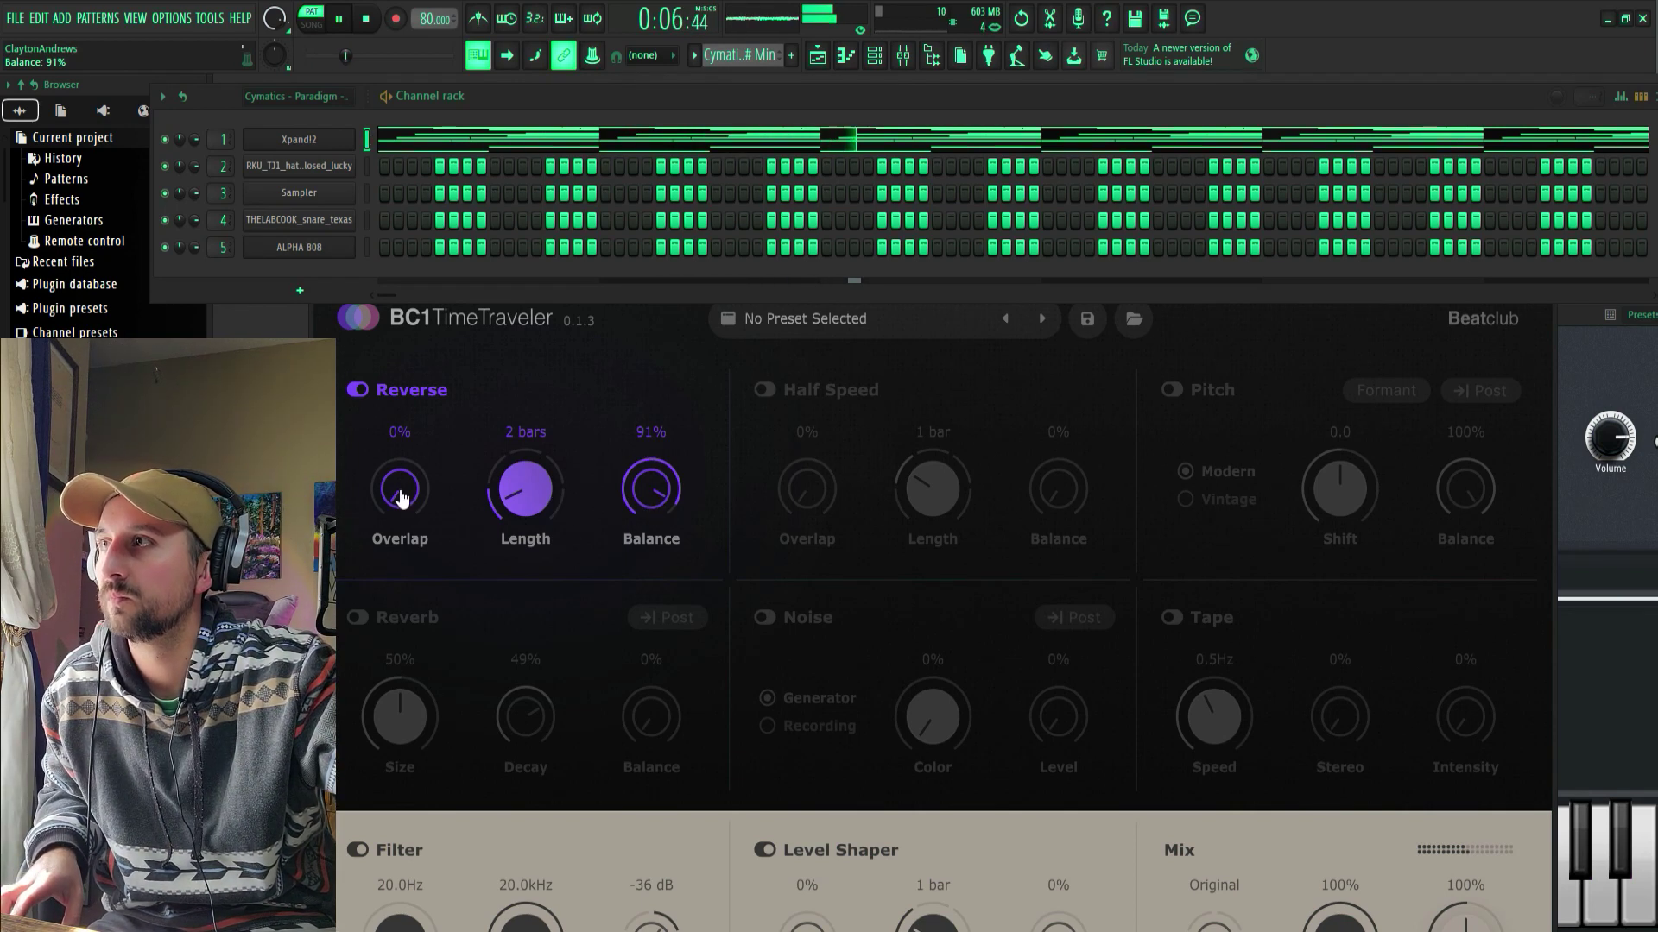
{"action": "left_click_drag", "start_coordinate": [401, 490], "coordinate": [391, 354]}
{"action": "left_click_drag", "start_coordinate": [651, 488], "coordinate": [651, 656]}
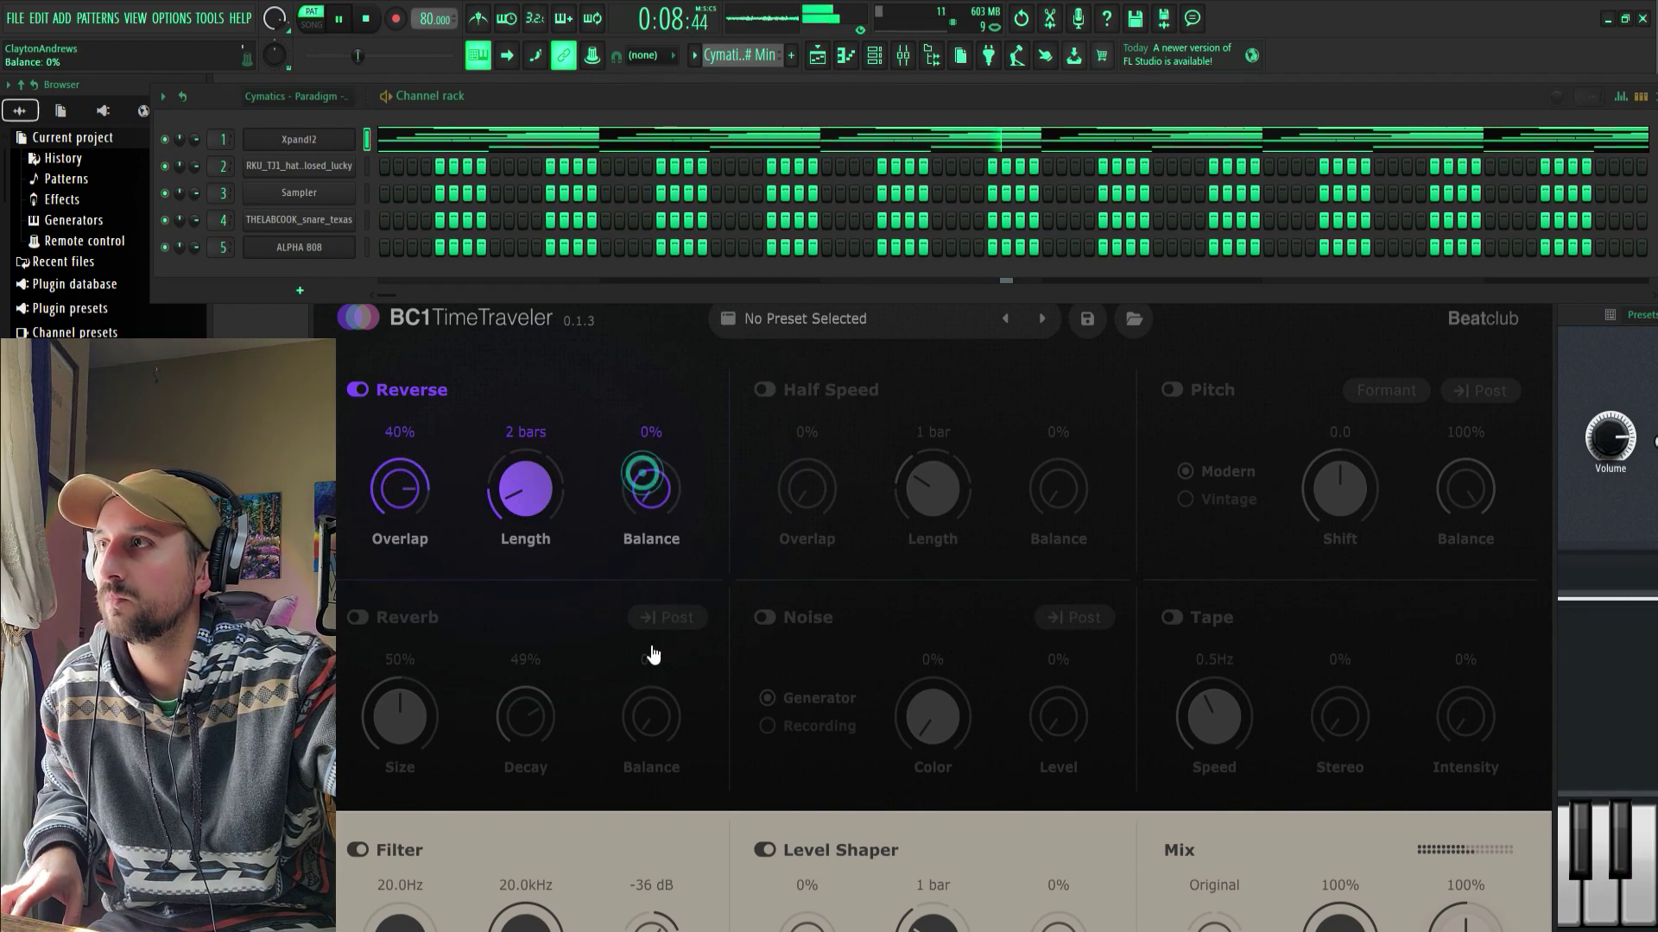
{"action": "left_click_drag", "start_coordinate": [634, 569], "coordinate": [629, 548]}
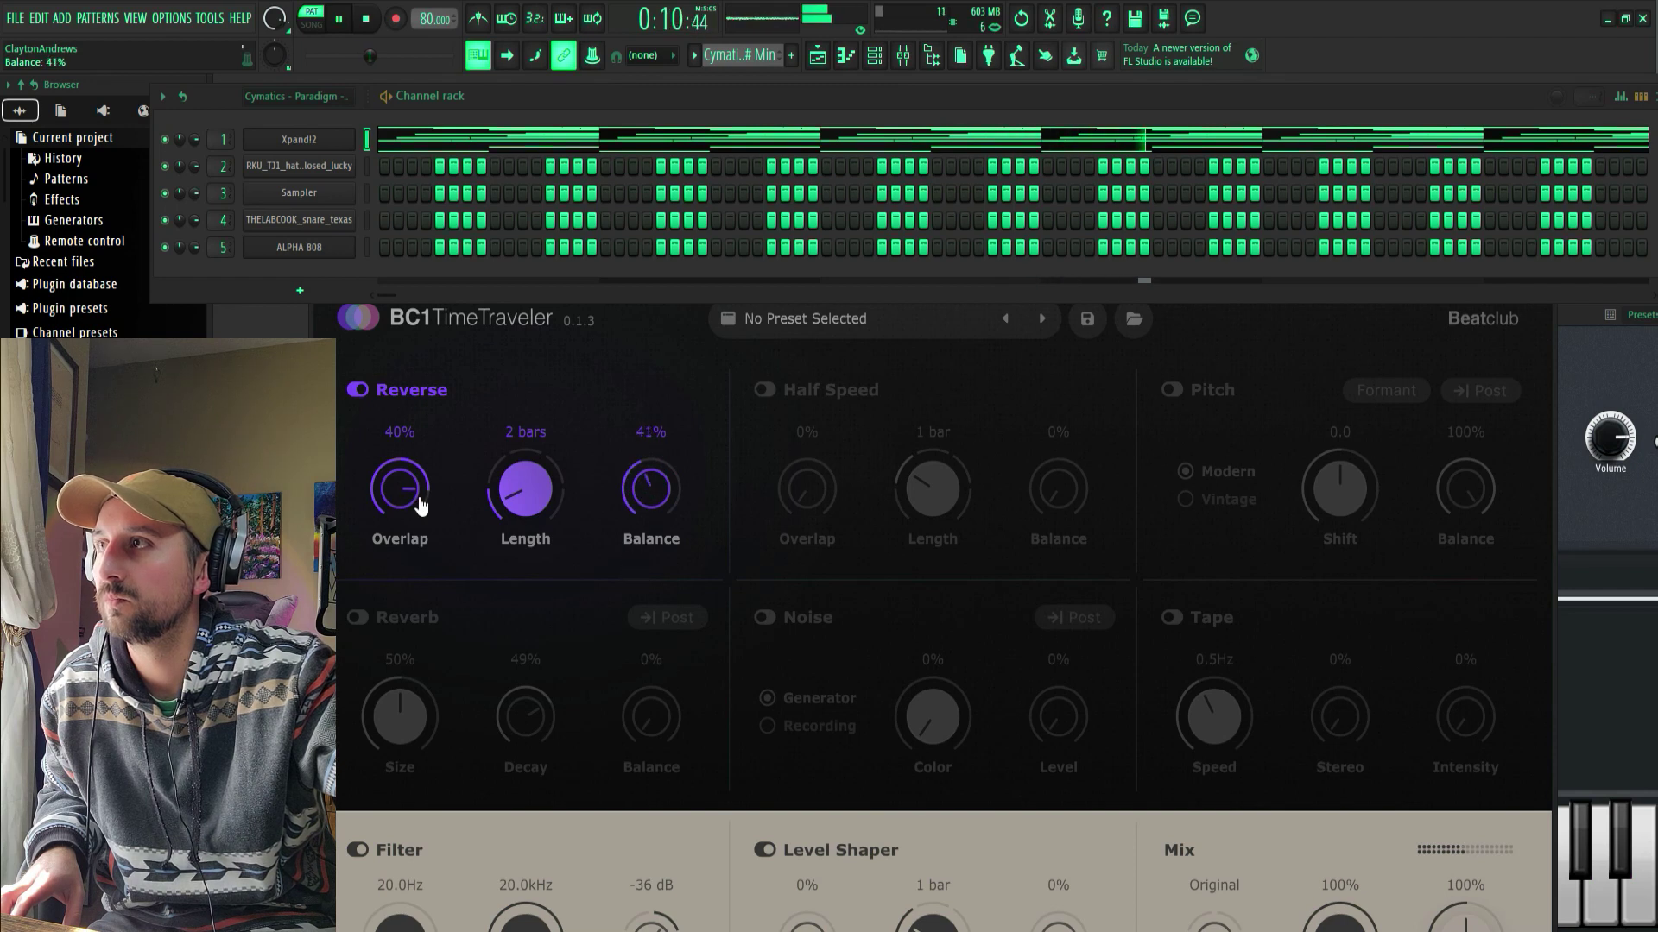
- Settle Reverse at 1/4 bar length, 100% balance and 10% overlap
{"action": "left_click_drag", "start_coordinate": [418, 500], "coordinate": [418, 555]}
{"action": "left_click_drag", "start_coordinate": [503, 514], "coordinate": [516, 468]}
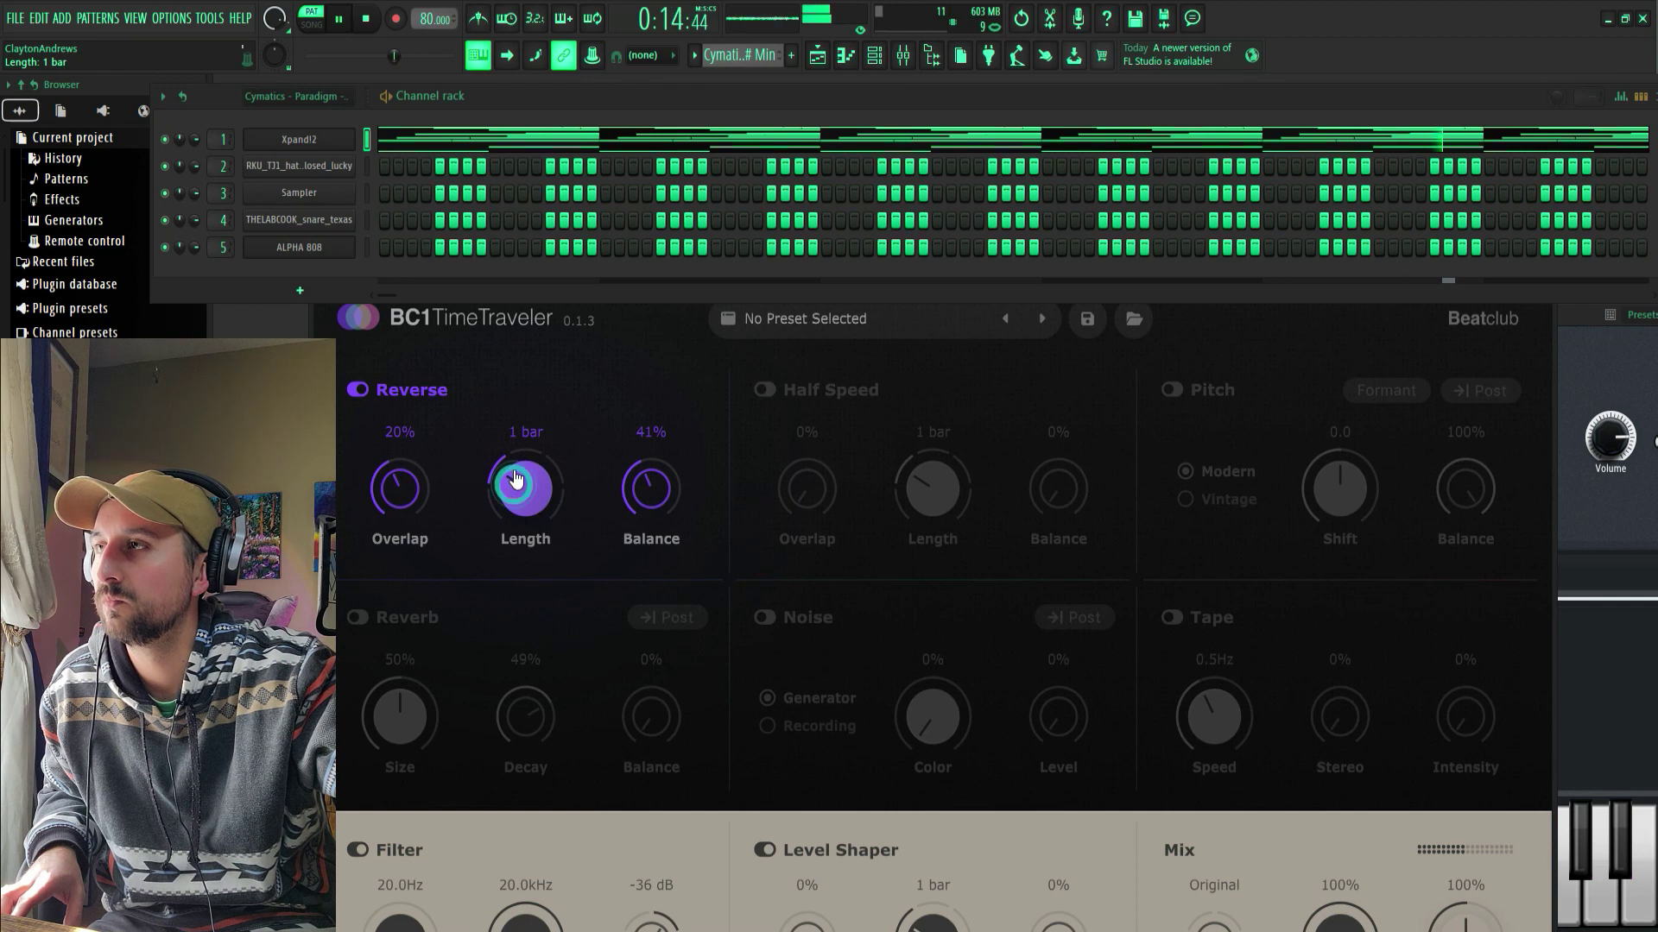
{"action": "scroll", "coordinate": [525, 499], "scroll_direction": "up", "scroll_amount": 1}
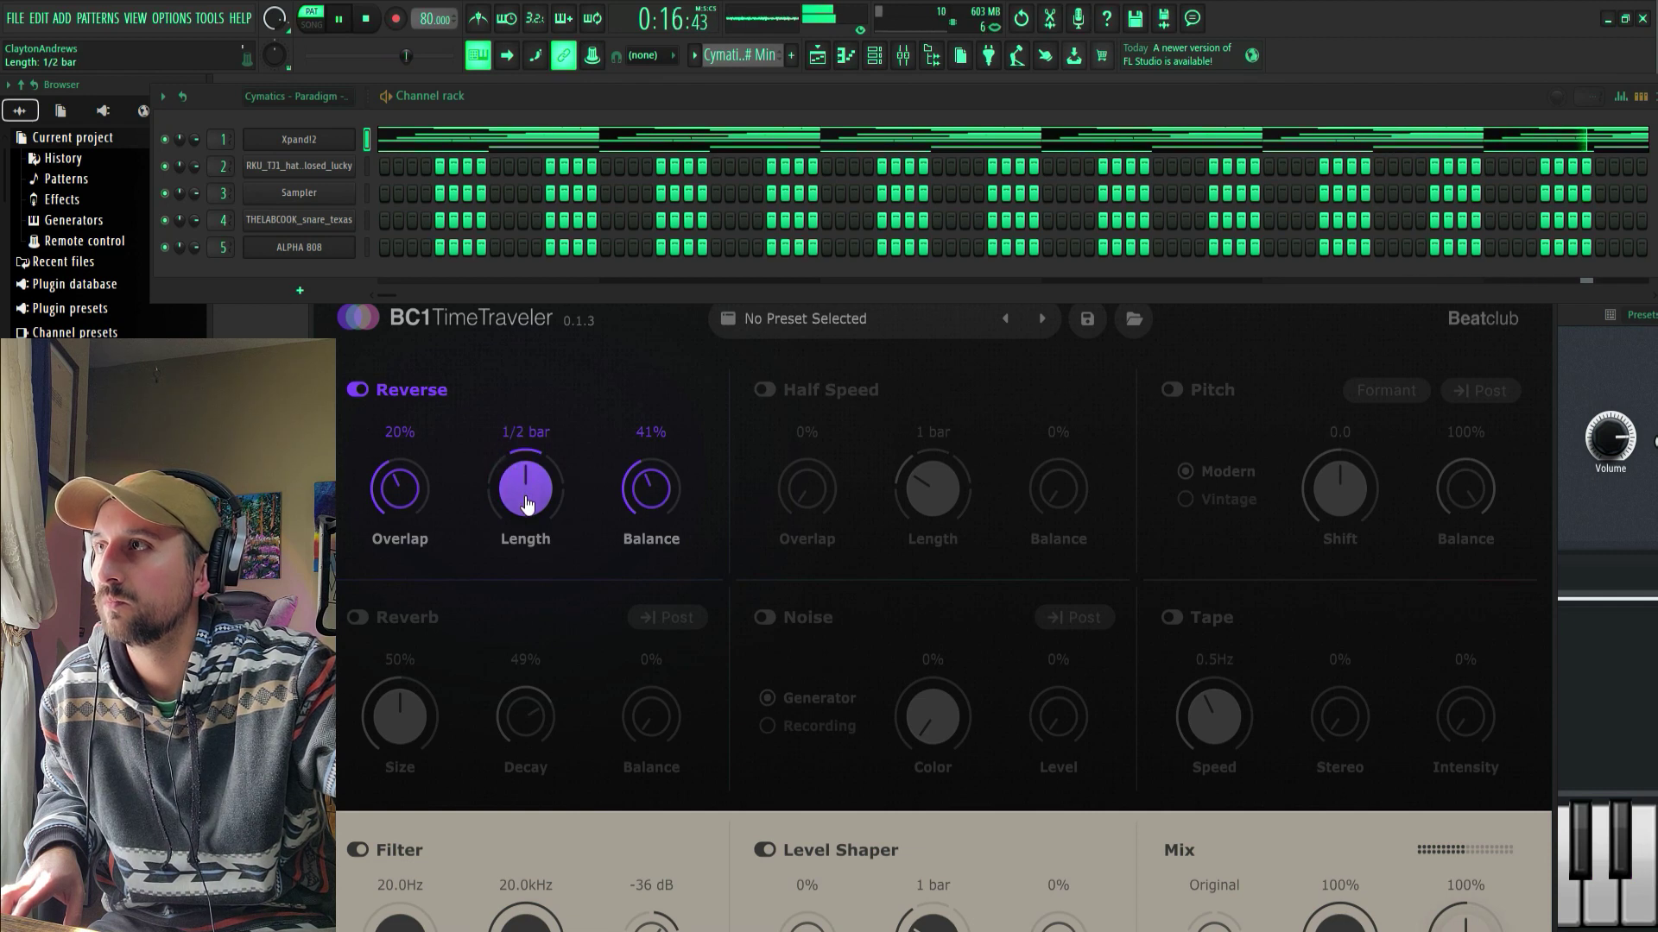
{"action": "left_click_drag", "start_coordinate": [524, 499], "coordinate": [525, 466]}
{"action": "left_click_drag", "start_coordinate": [634, 493], "coordinate": [670, 385]}
{"action": "left_click_drag", "start_coordinate": [406, 460], "coordinate": [415, 433]}
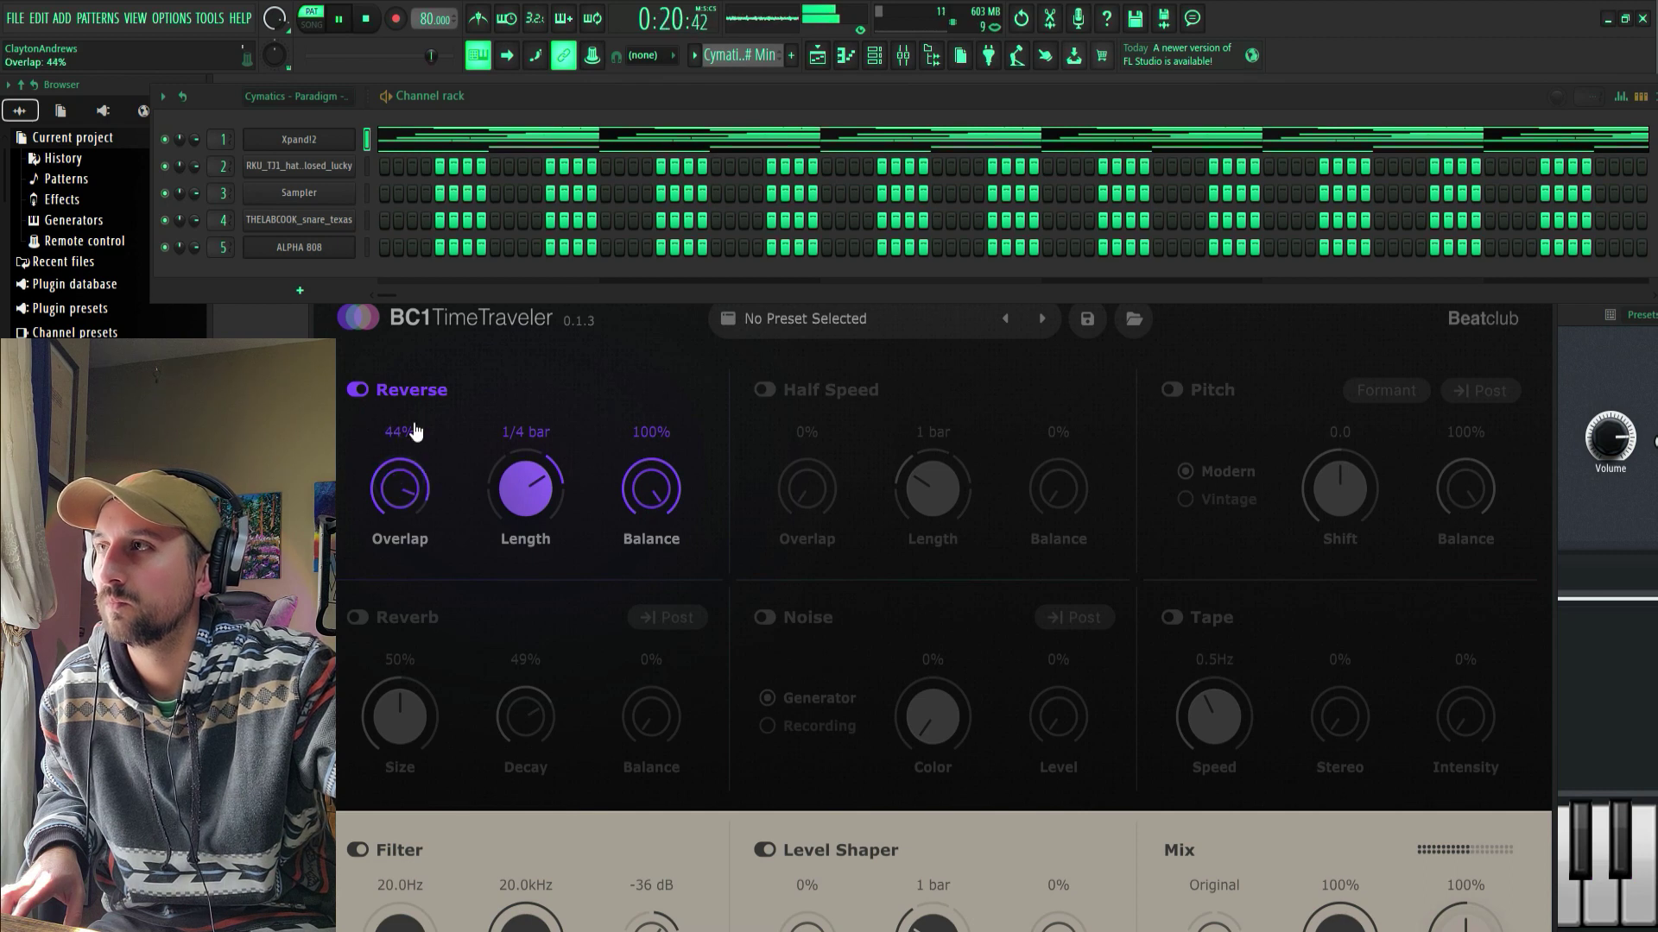
{"action": "left_click_drag", "start_coordinate": [410, 495], "coordinate": [398, 584]}
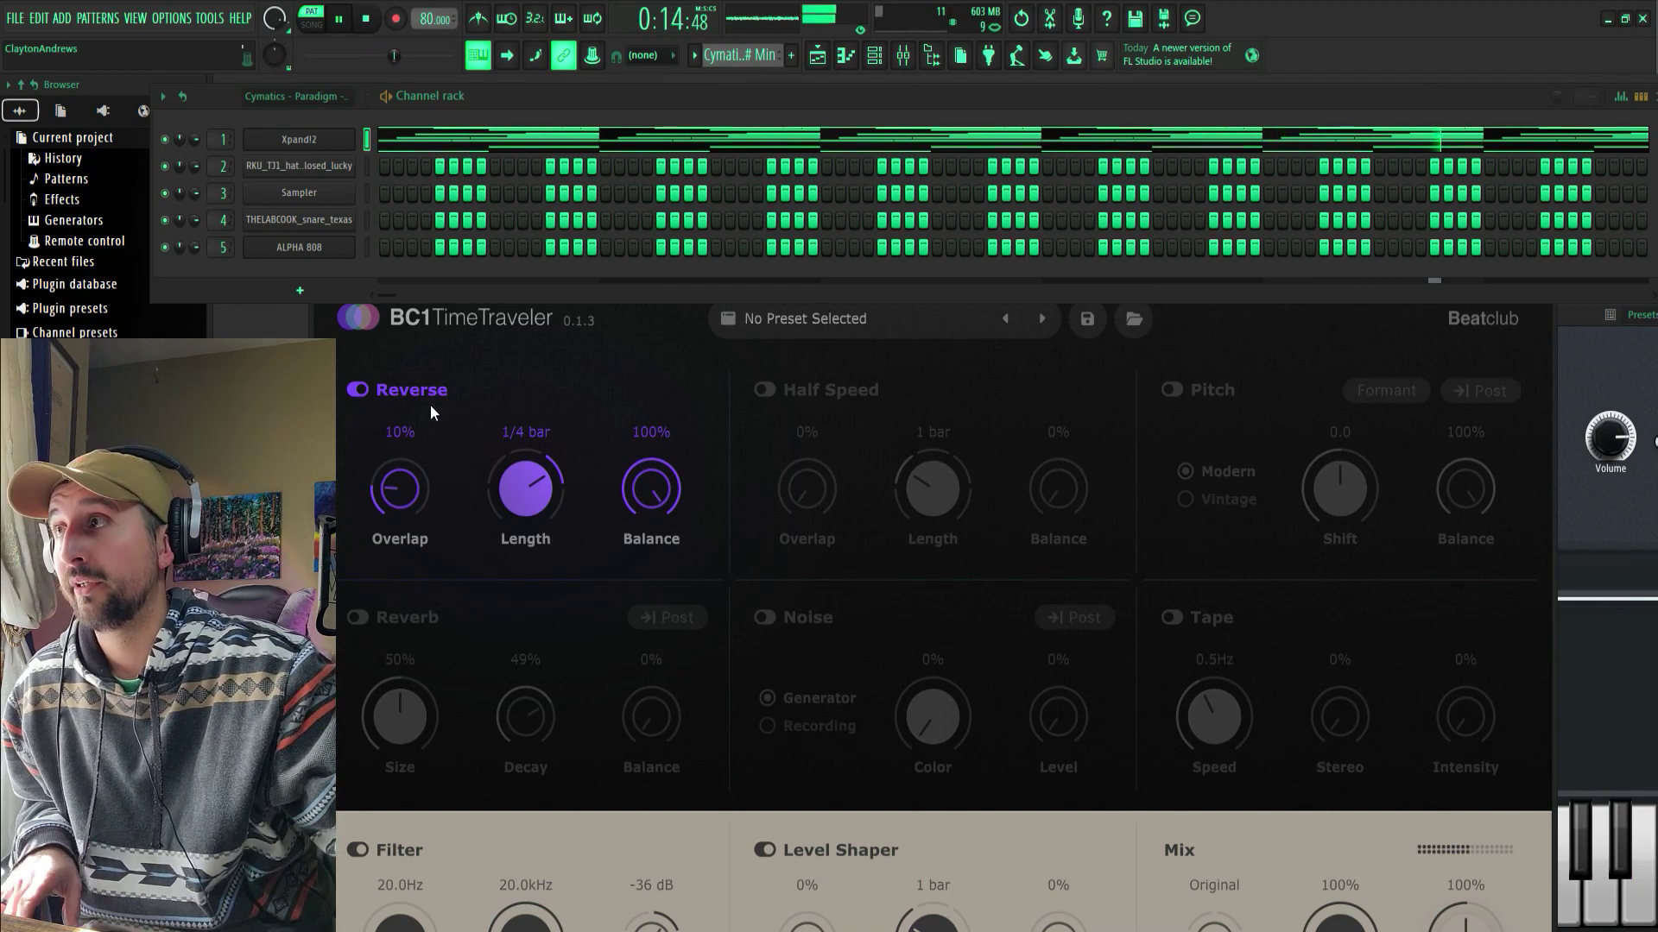
- Switch Reverse off and Half Speed on, with balance at 100% and overlap at 0%
{"action": "left_click", "coordinate": [404, 386]}
{"action": "left_click", "coordinate": [764, 390]}
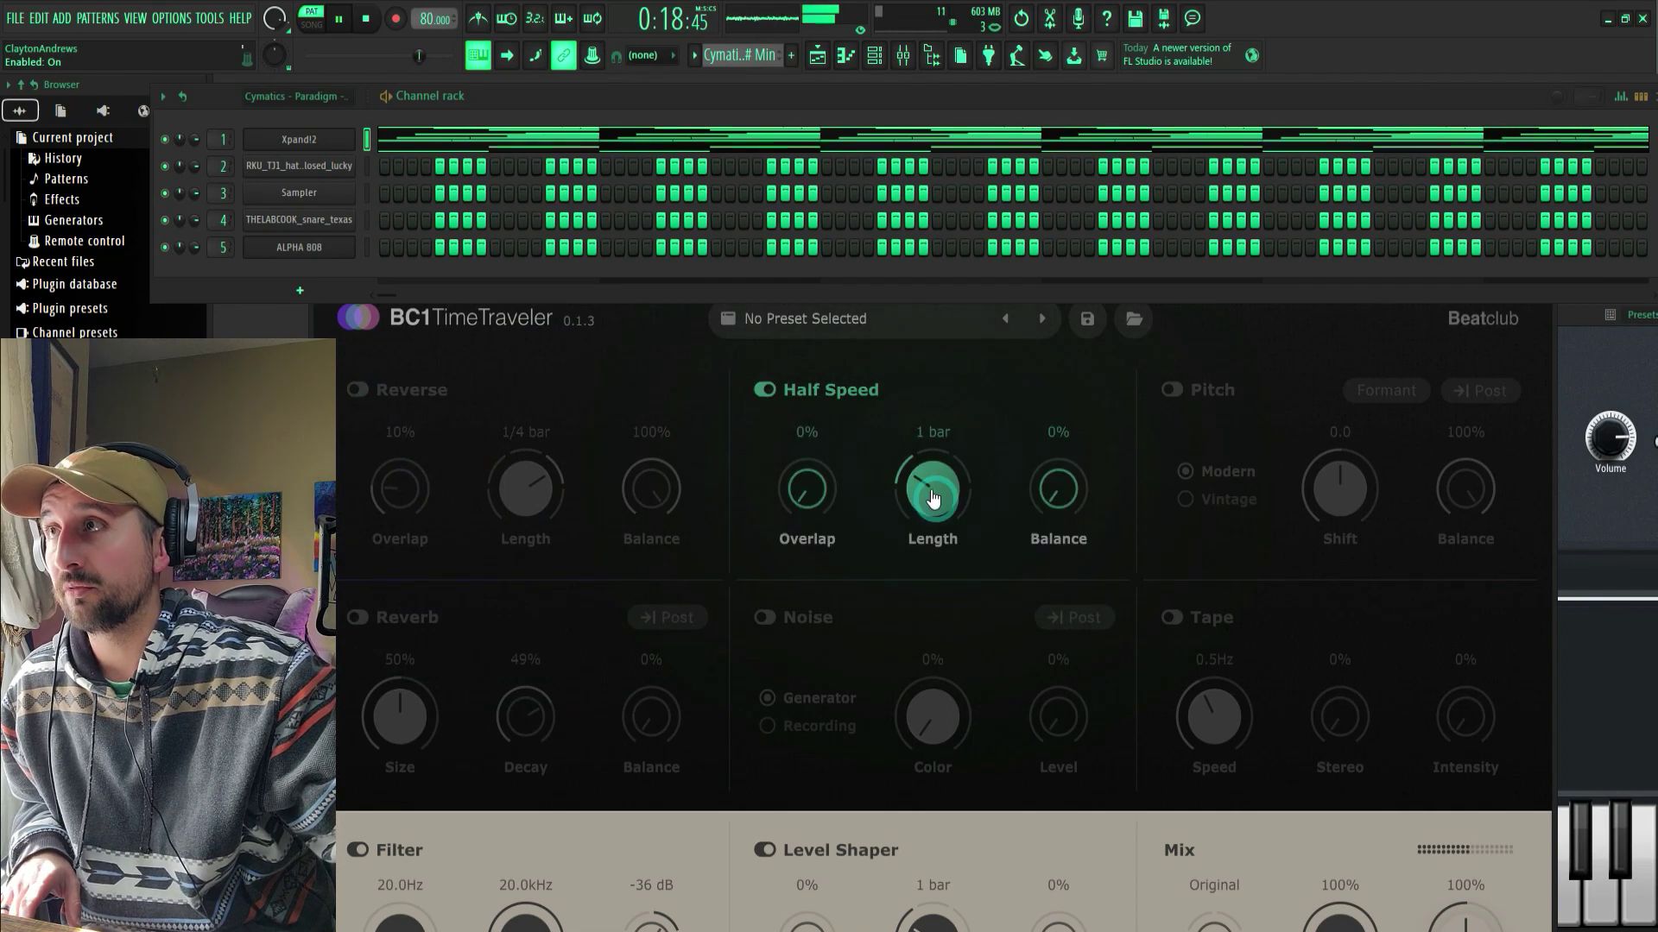
{"action": "left_click_drag", "start_coordinate": [803, 506], "coordinate": [795, 466]}
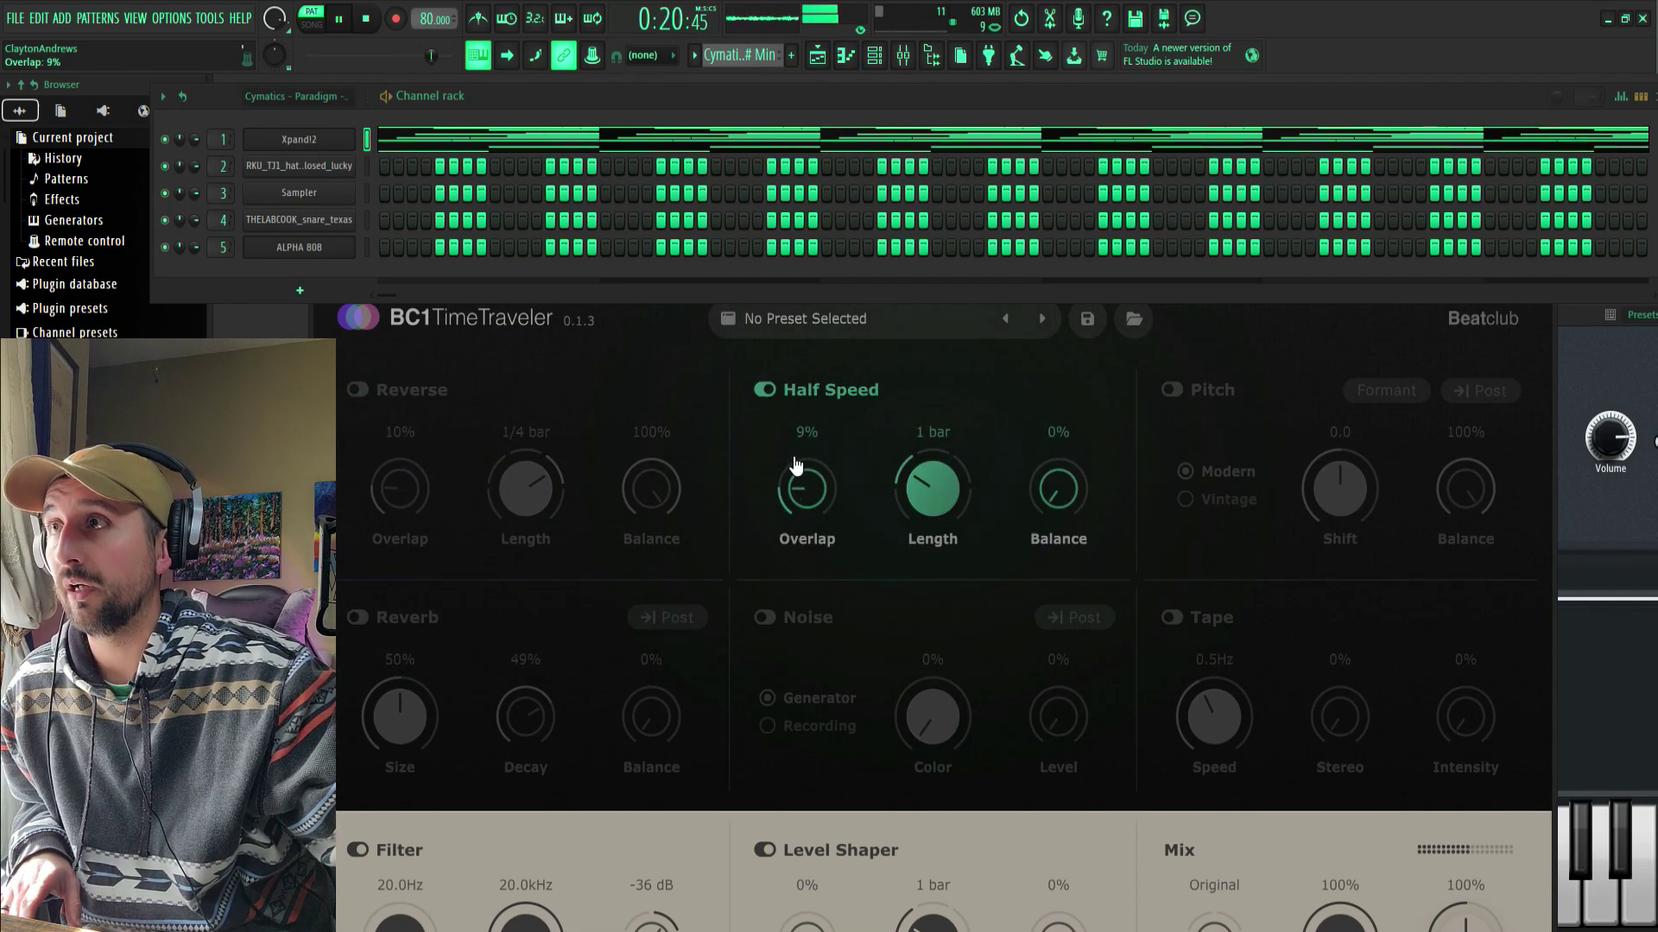
{"action": "left_click_drag", "start_coordinate": [1062, 492], "coordinate": [1061, 429]}
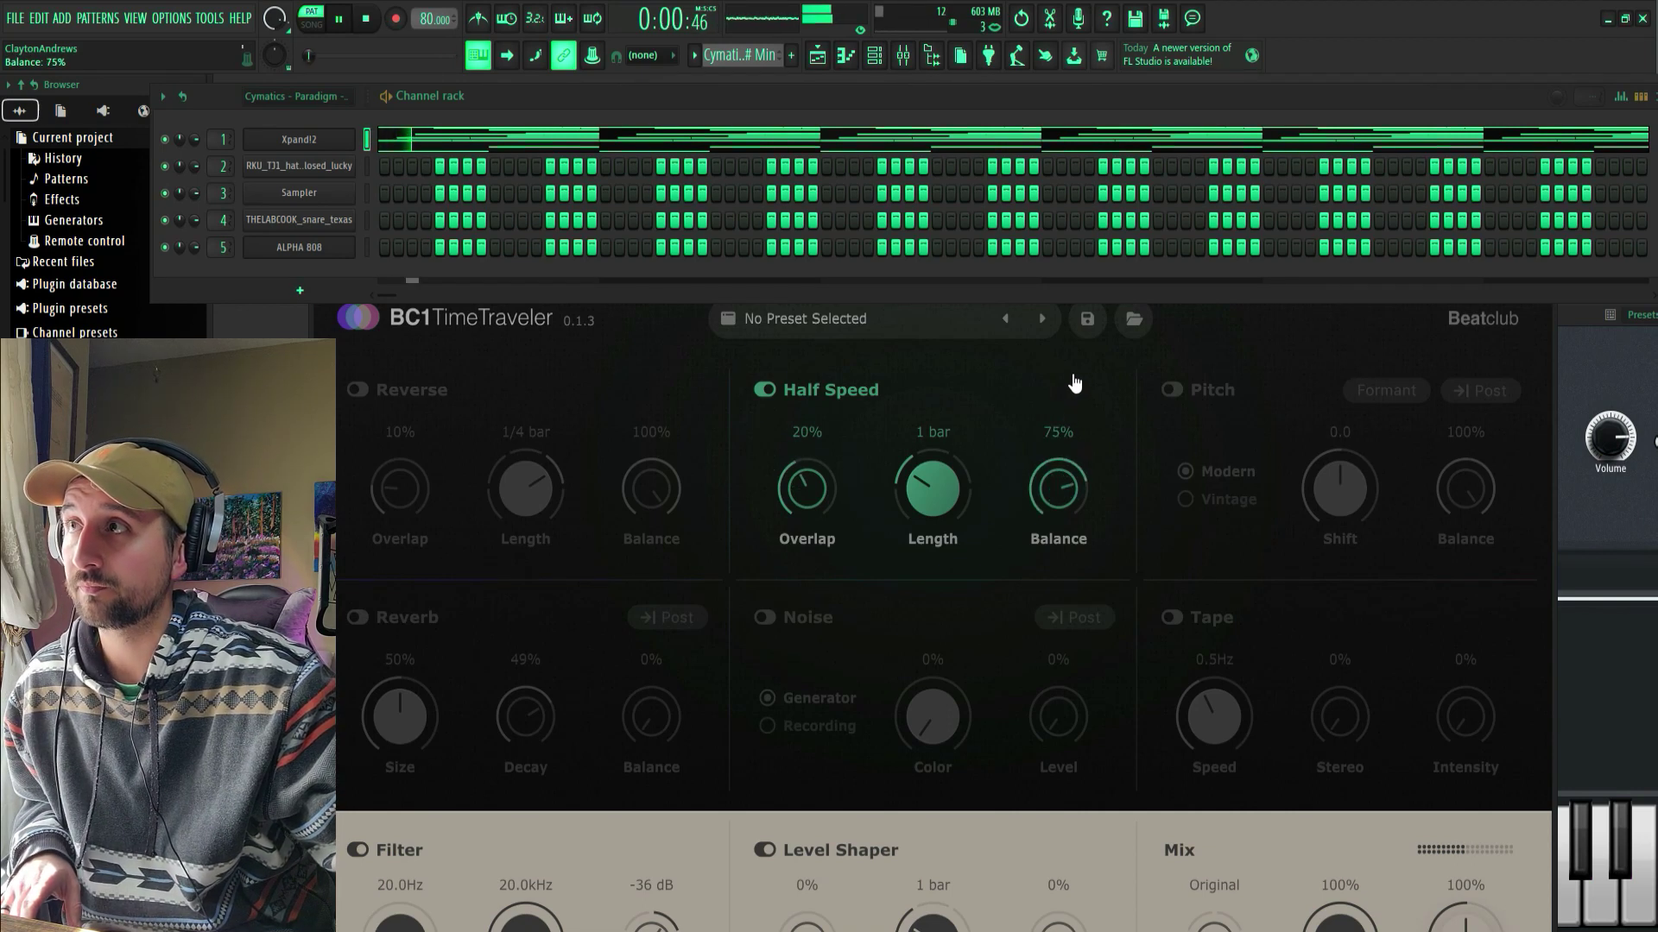
{"action": "left_click_drag", "start_coordinate": [1047, 484], "coordinate": [1061, 447]}
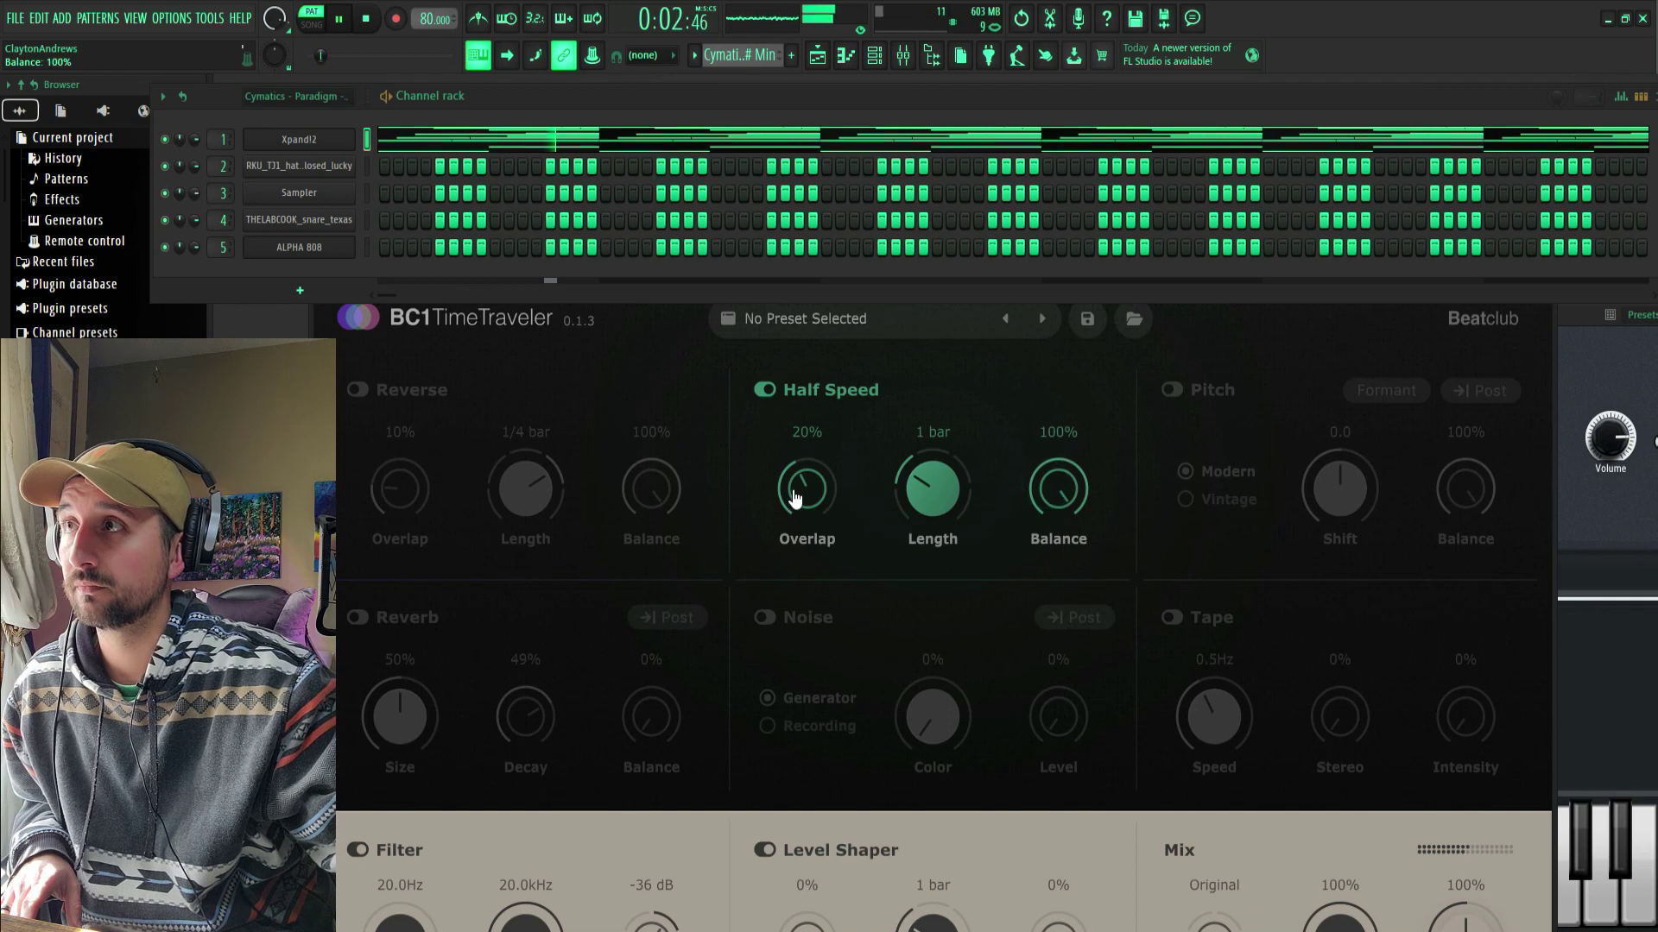
{"action": "left_click_drag", "start_coordinate": [806, 481], "coordinate": [813, 559]}
- Tune Half Speed to 2 bars length and bring its balance down to 53%
{"action": "left_click_drag", "start_coordinate": [935, 518], "coordinate": [931, 503]}
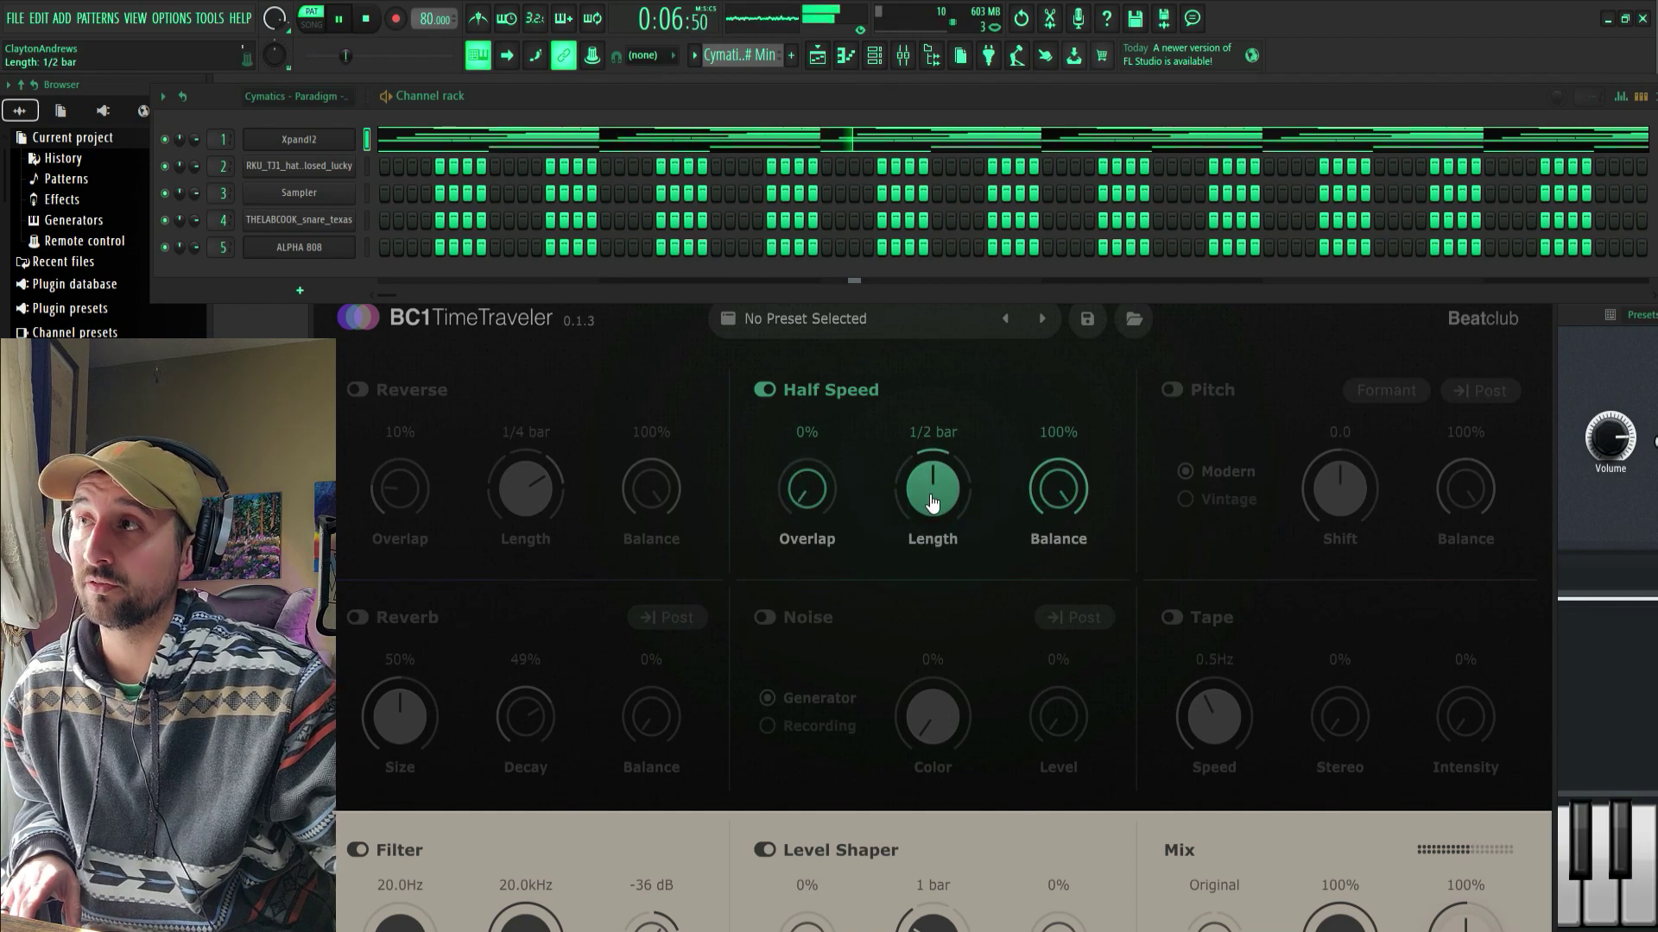
{"action": "mouse_move", "coordinate": [932, 503]}
{"action": "left_mouse_down"}
{"action": "mouse_move", "coordinate": [930, 473]}
{"action": "mouse_move", "coordinate": [941, 505]}
{"action": "left_mouse_up"}
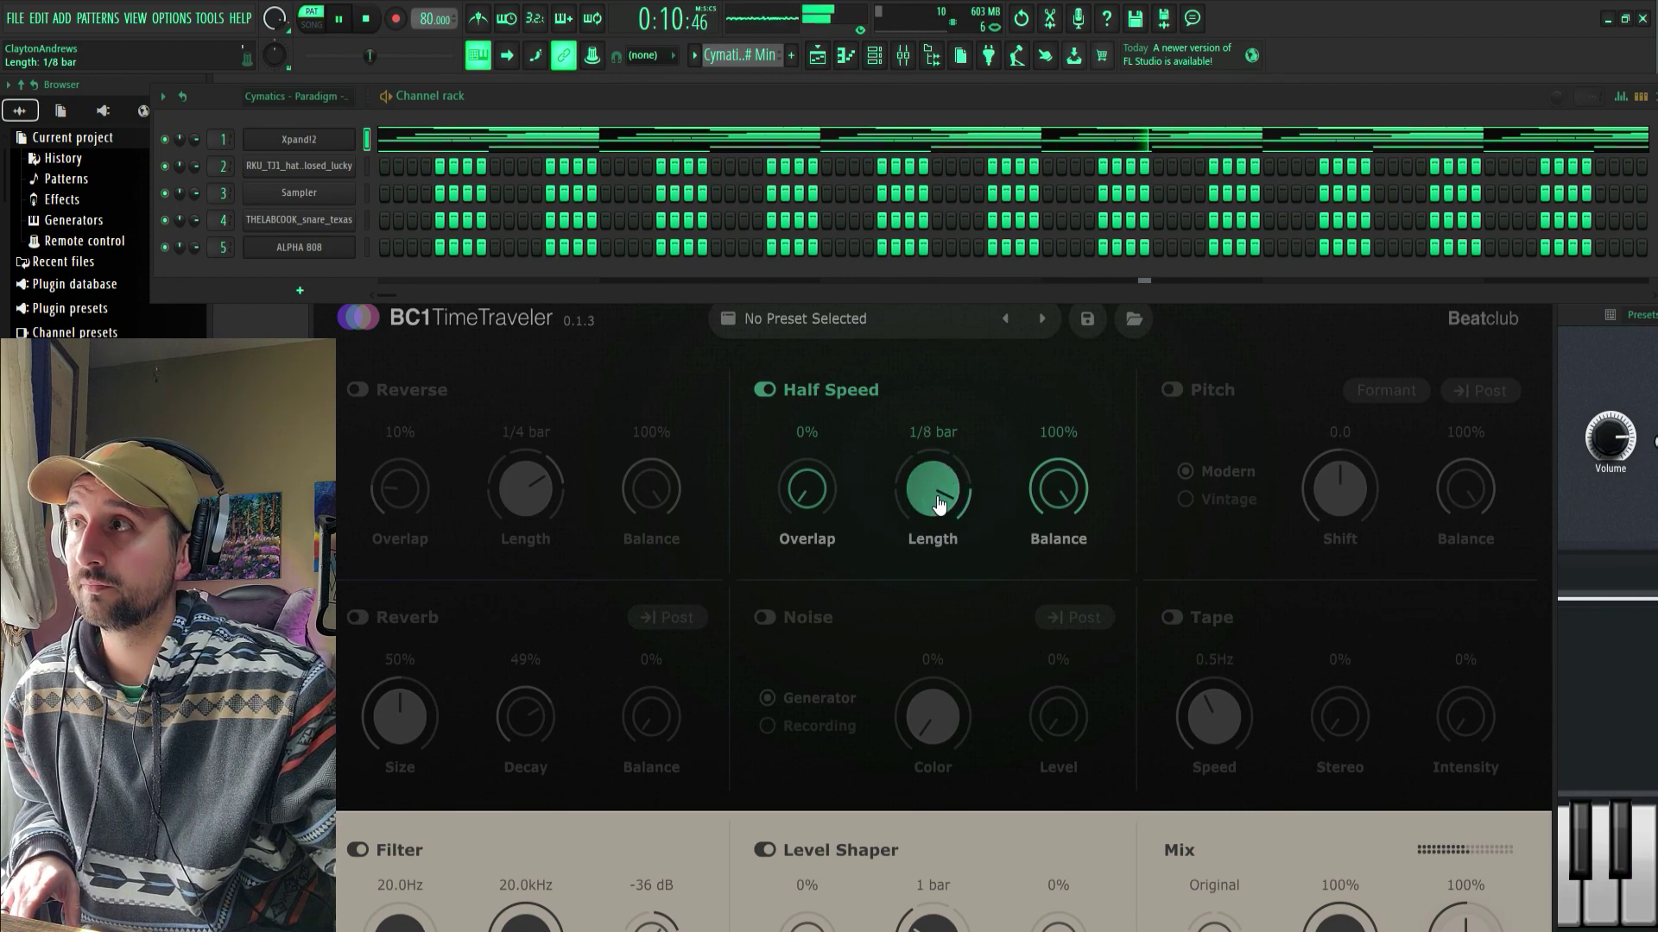
{"action": "left_click_drag", "start_coordinate": [807, 483], "coordinate": [825, 524]}
{"action": "scroll", "coordinate": [918, 504], "scroll_direction": "up", "scroll_amount": 2}
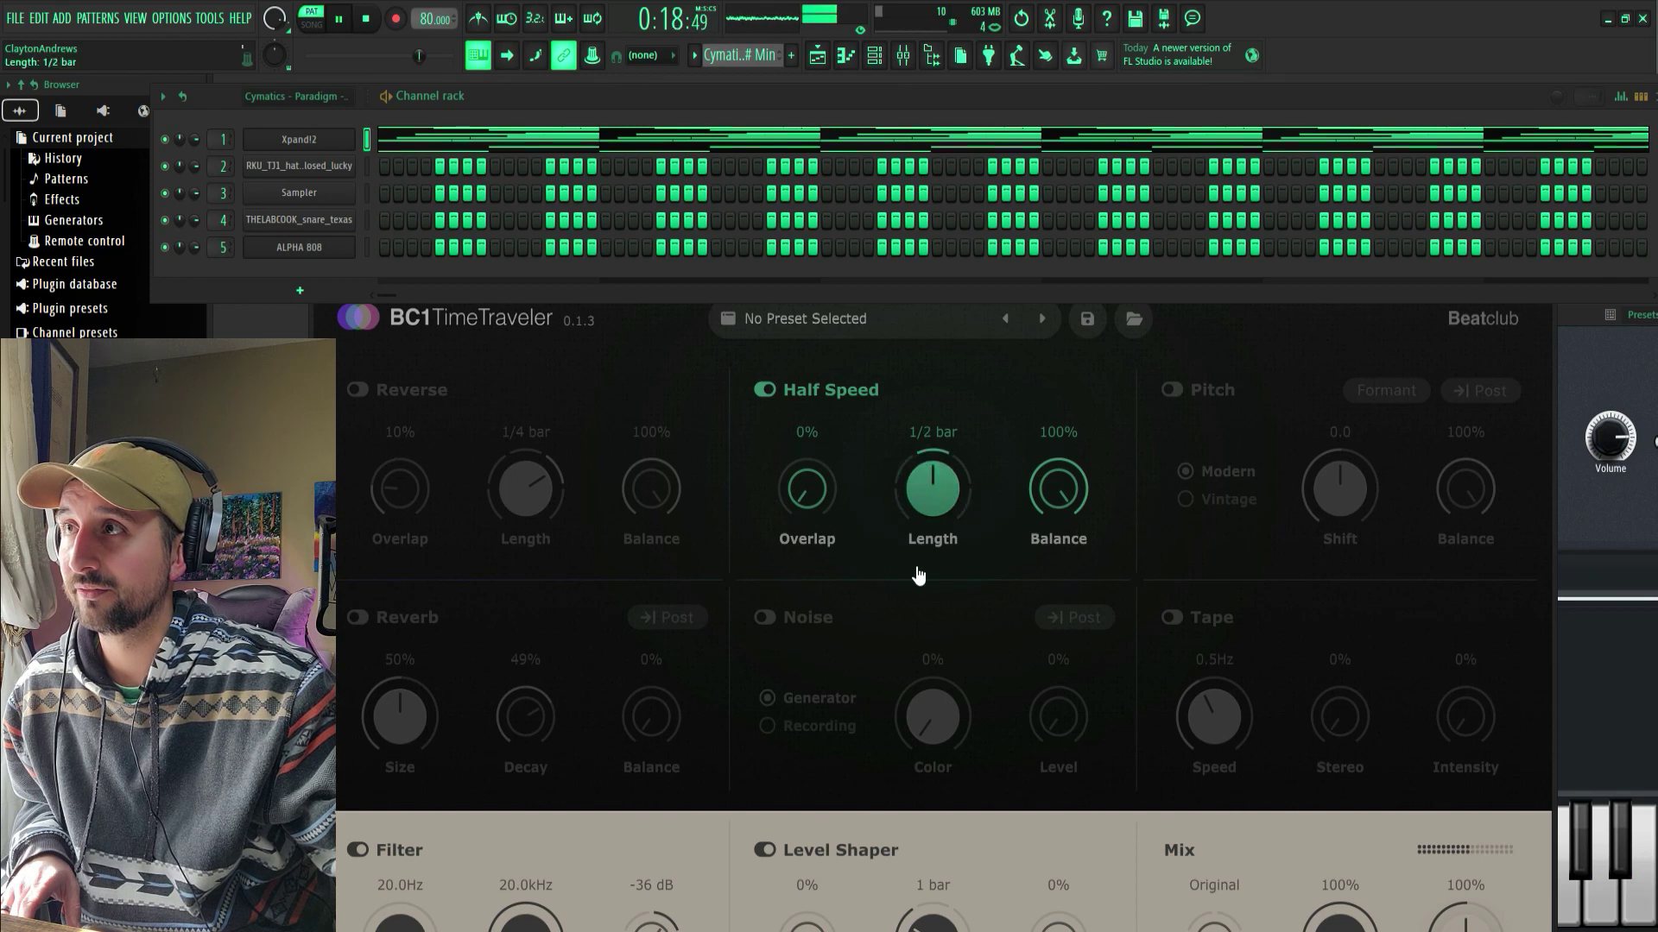
{"action": "left_click_drag", "start_coordinate": [1033, 518], "coordinate": [1037, 613]}
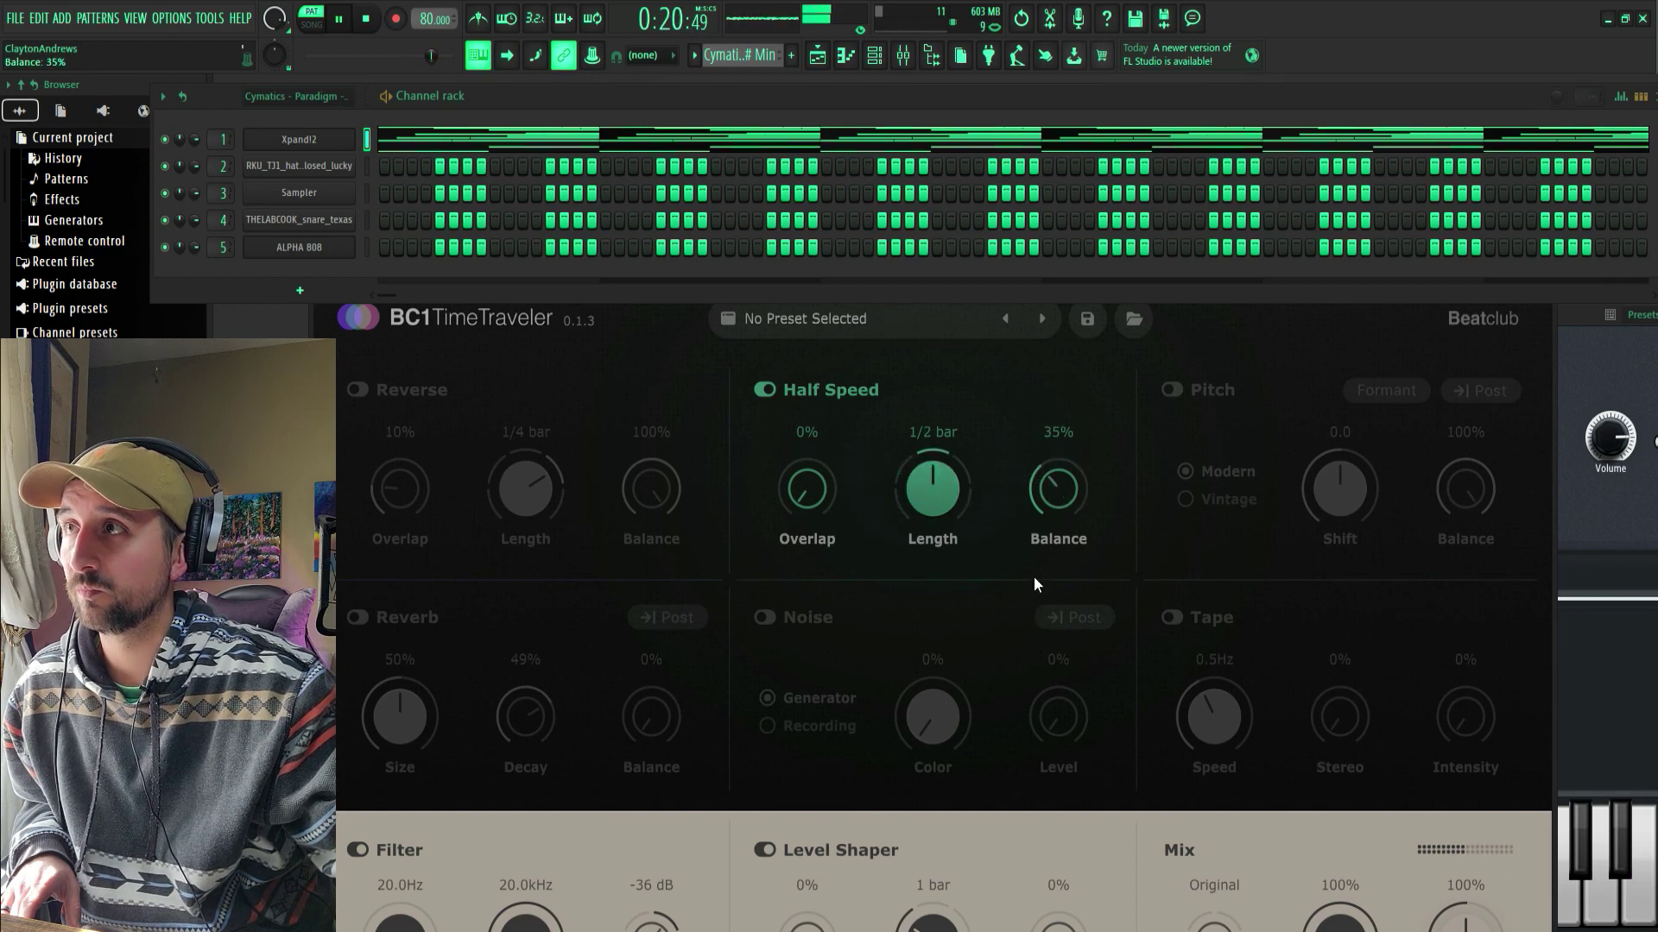
{"action": "scroll", "coordinate": [932, 539], "scroll_direction": "up", "scroll_amount": 2}
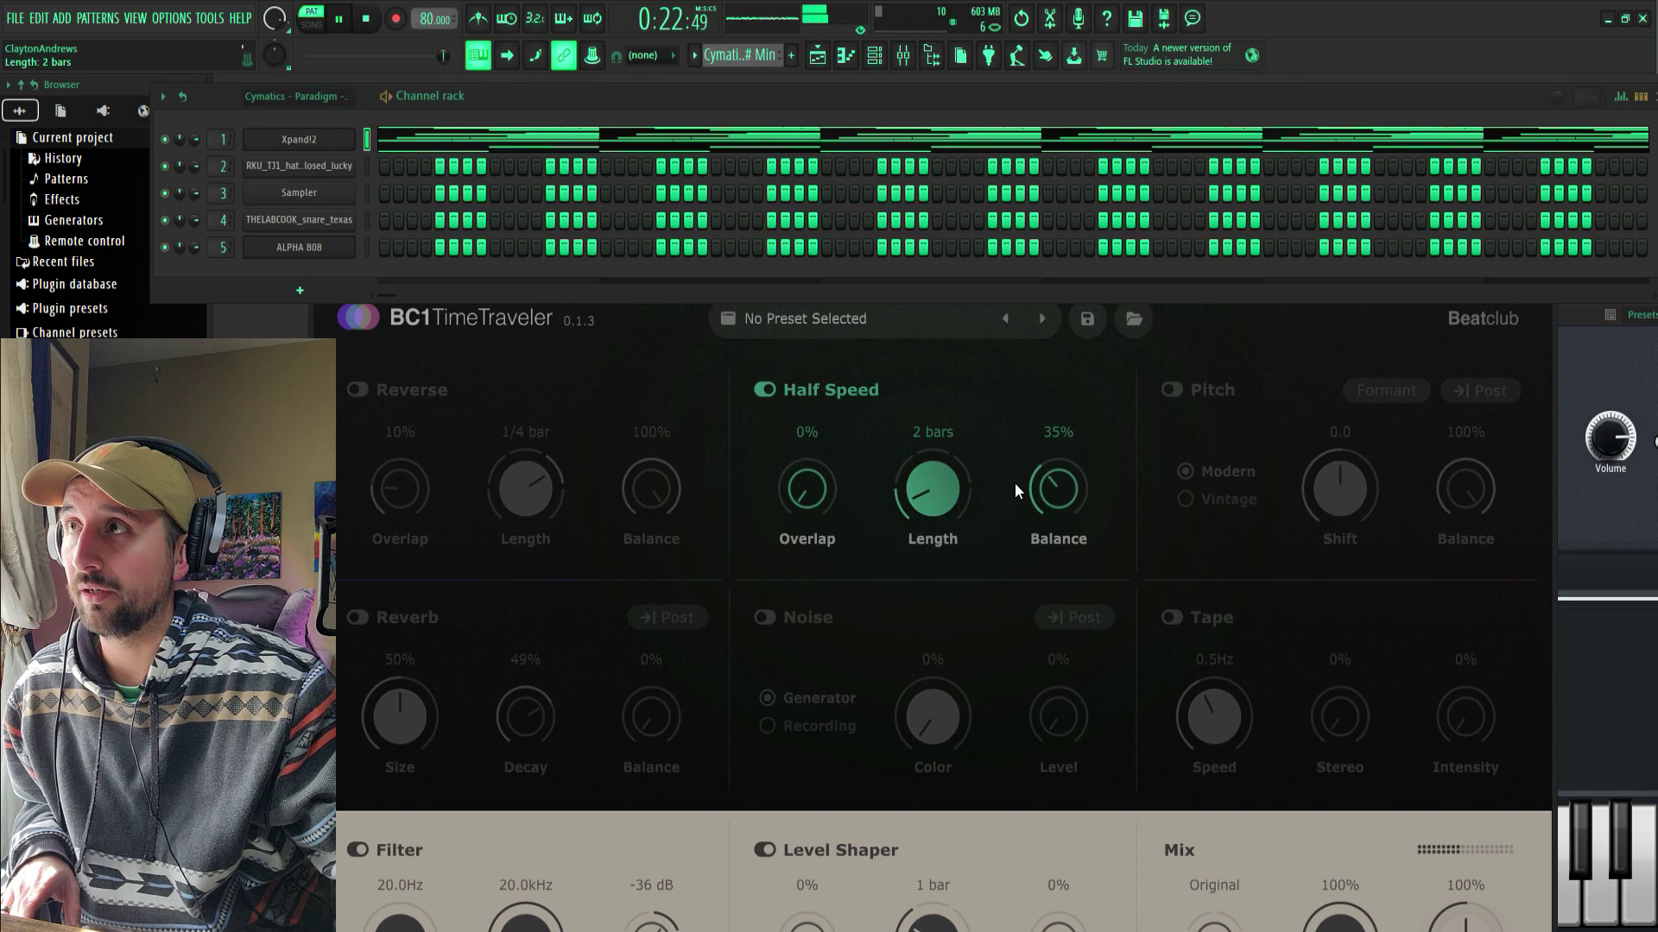
{"action": "left_click_drag", "start_coordinate": [1068, 513], "coordinate": [1053, 458]}
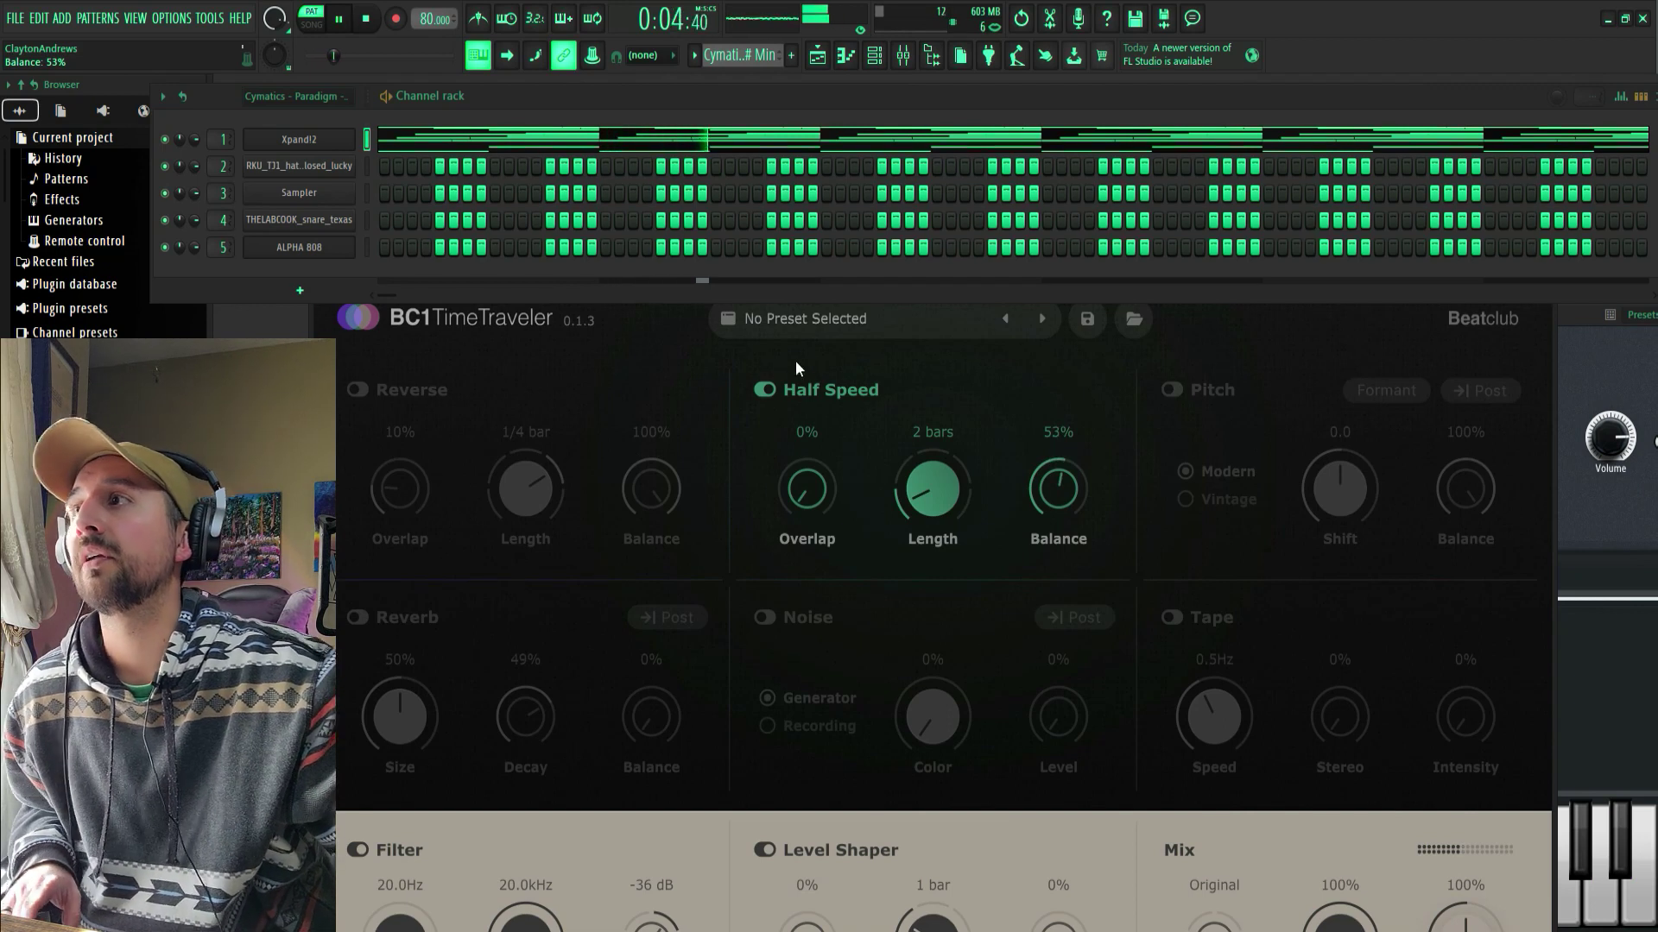
- Switch Half Speed off and Pitch on in Vintage mode with -6.6 shift, adjusting balance
{"action": "left_click", "coordinate": [768, 393]}
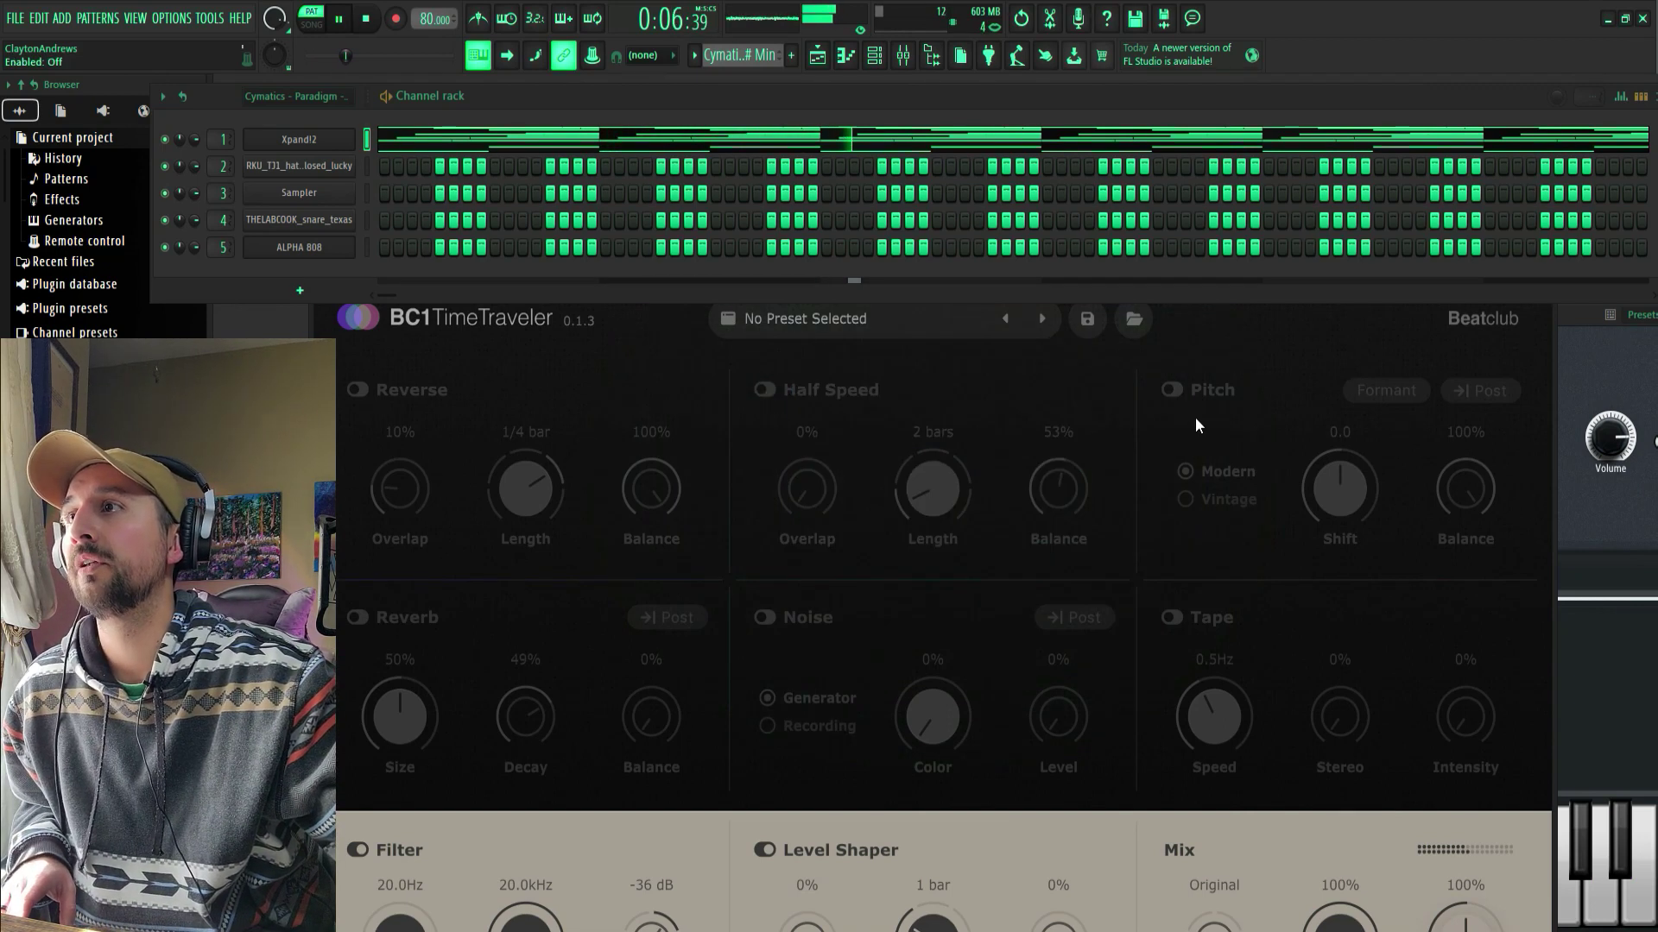
{"action": "left_click", "coordinate": [1172, 393]}
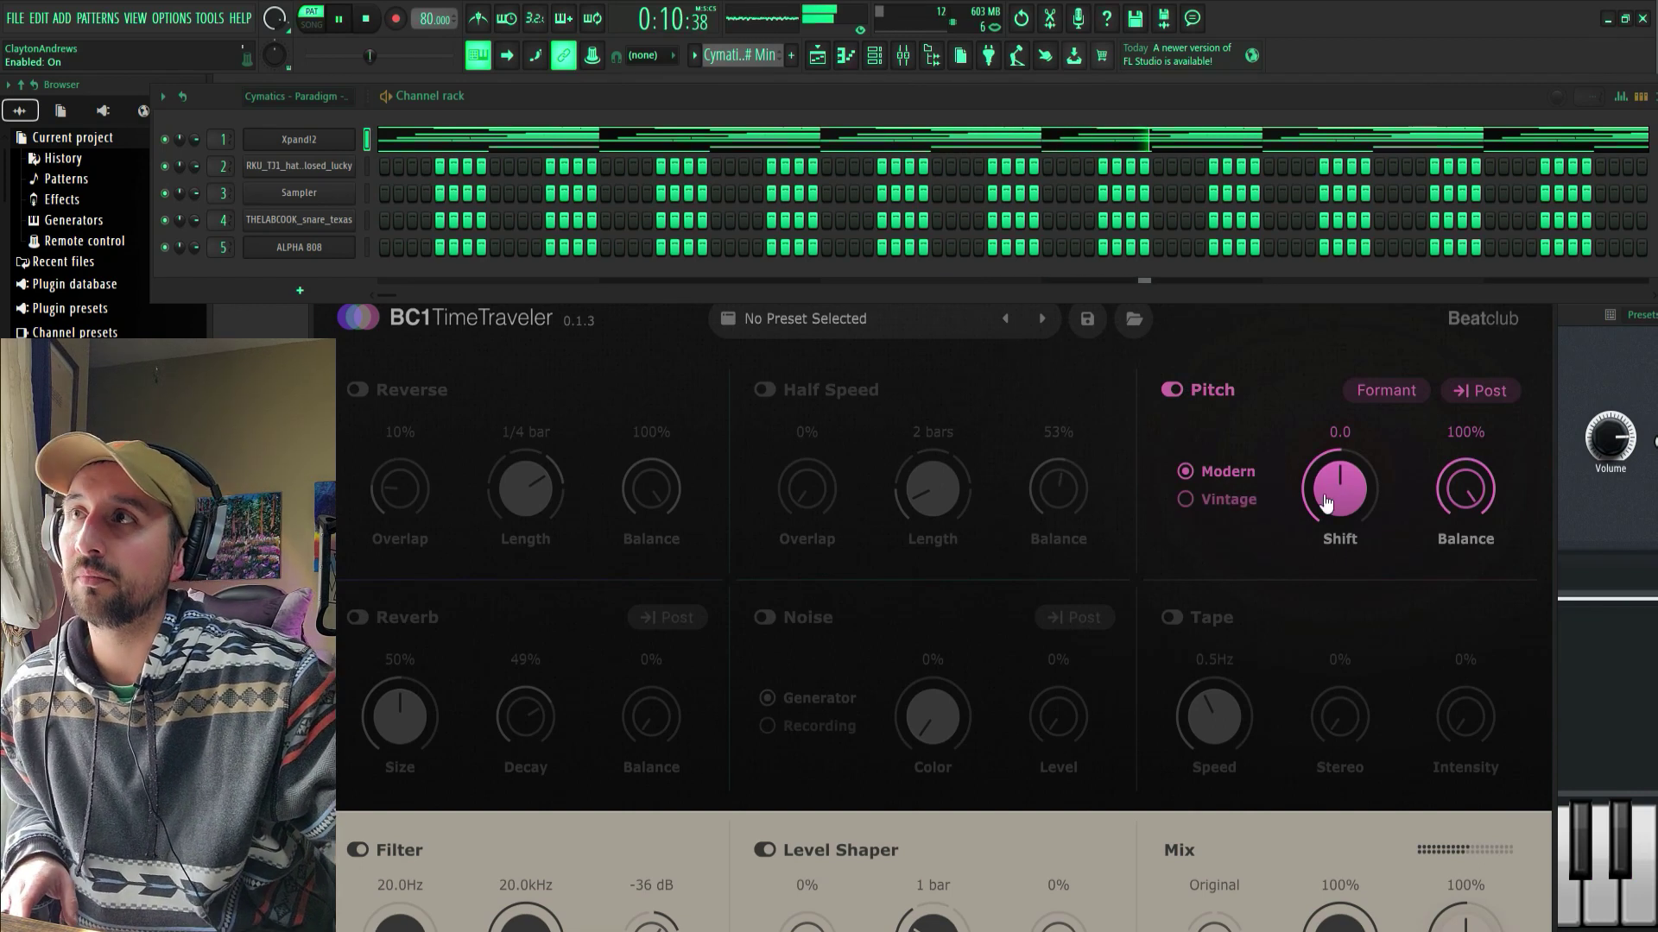
{"action": "left_click", "coordinate": [1217, 499]}
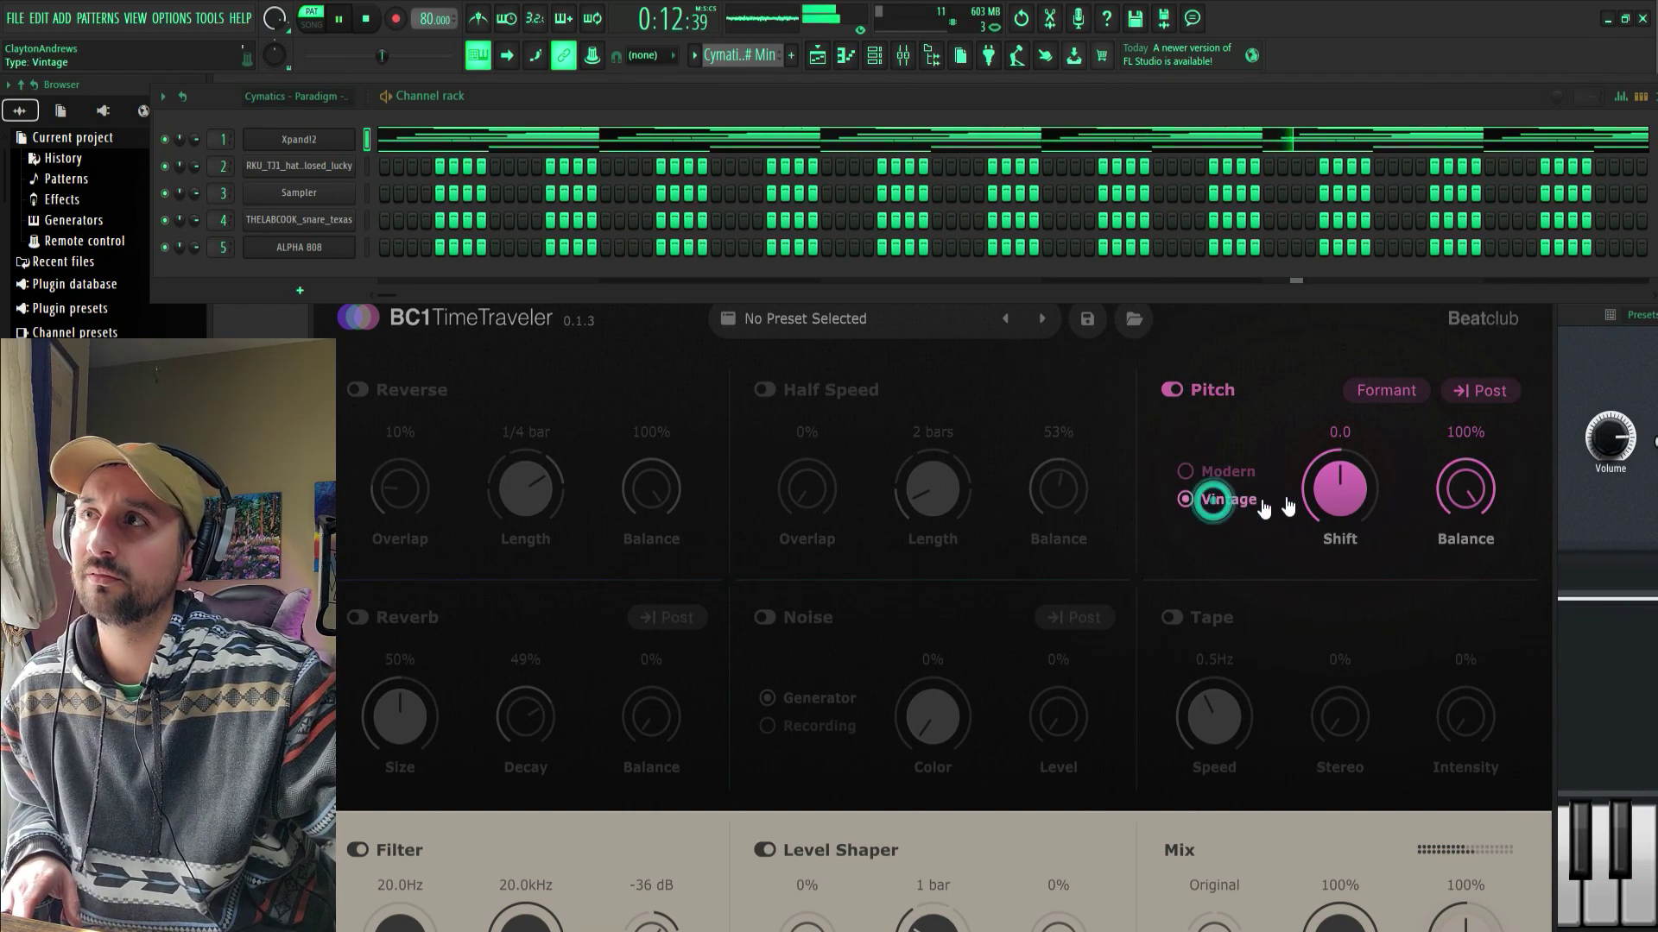
{"action": "mouse_move", "coordinate": [1340, 485]}
{"action": "left_mouse_down"}
{"action": "mouse_move", "coordinate": [1340, 458]}
{"action": "mouse_move", "coordinate": [1334, 479]}
{"action": "left_mouse_up"}
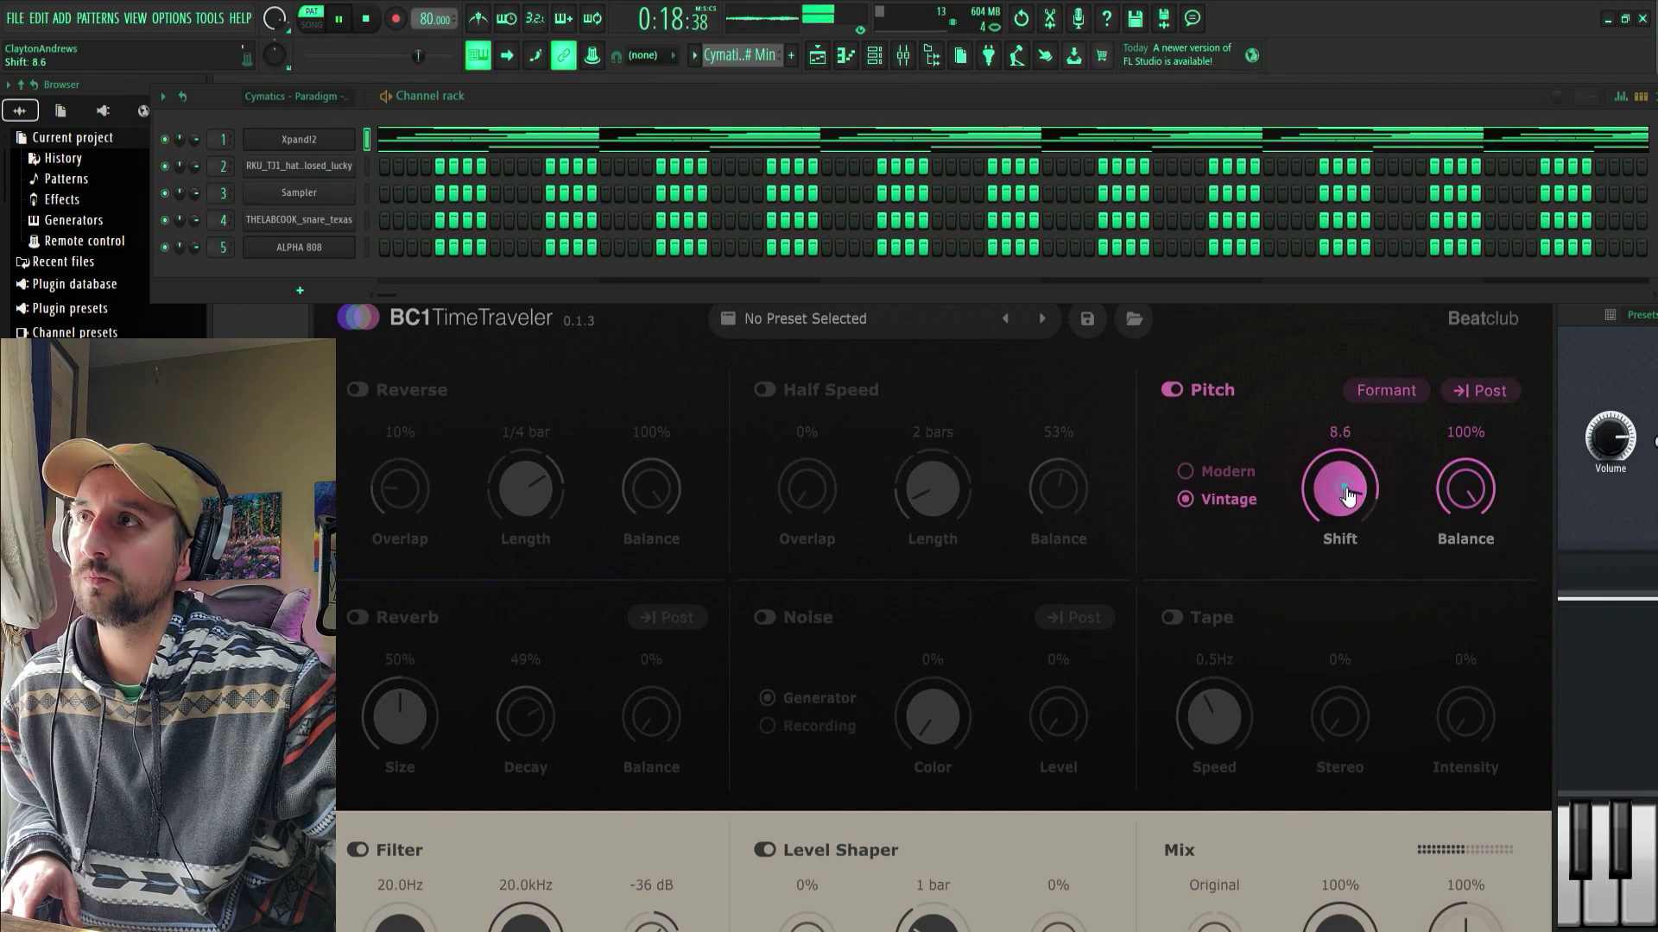
{"action": "left_click_drag", "start_coordinate": [1347, 493], "coordinate": [1327, 577]}
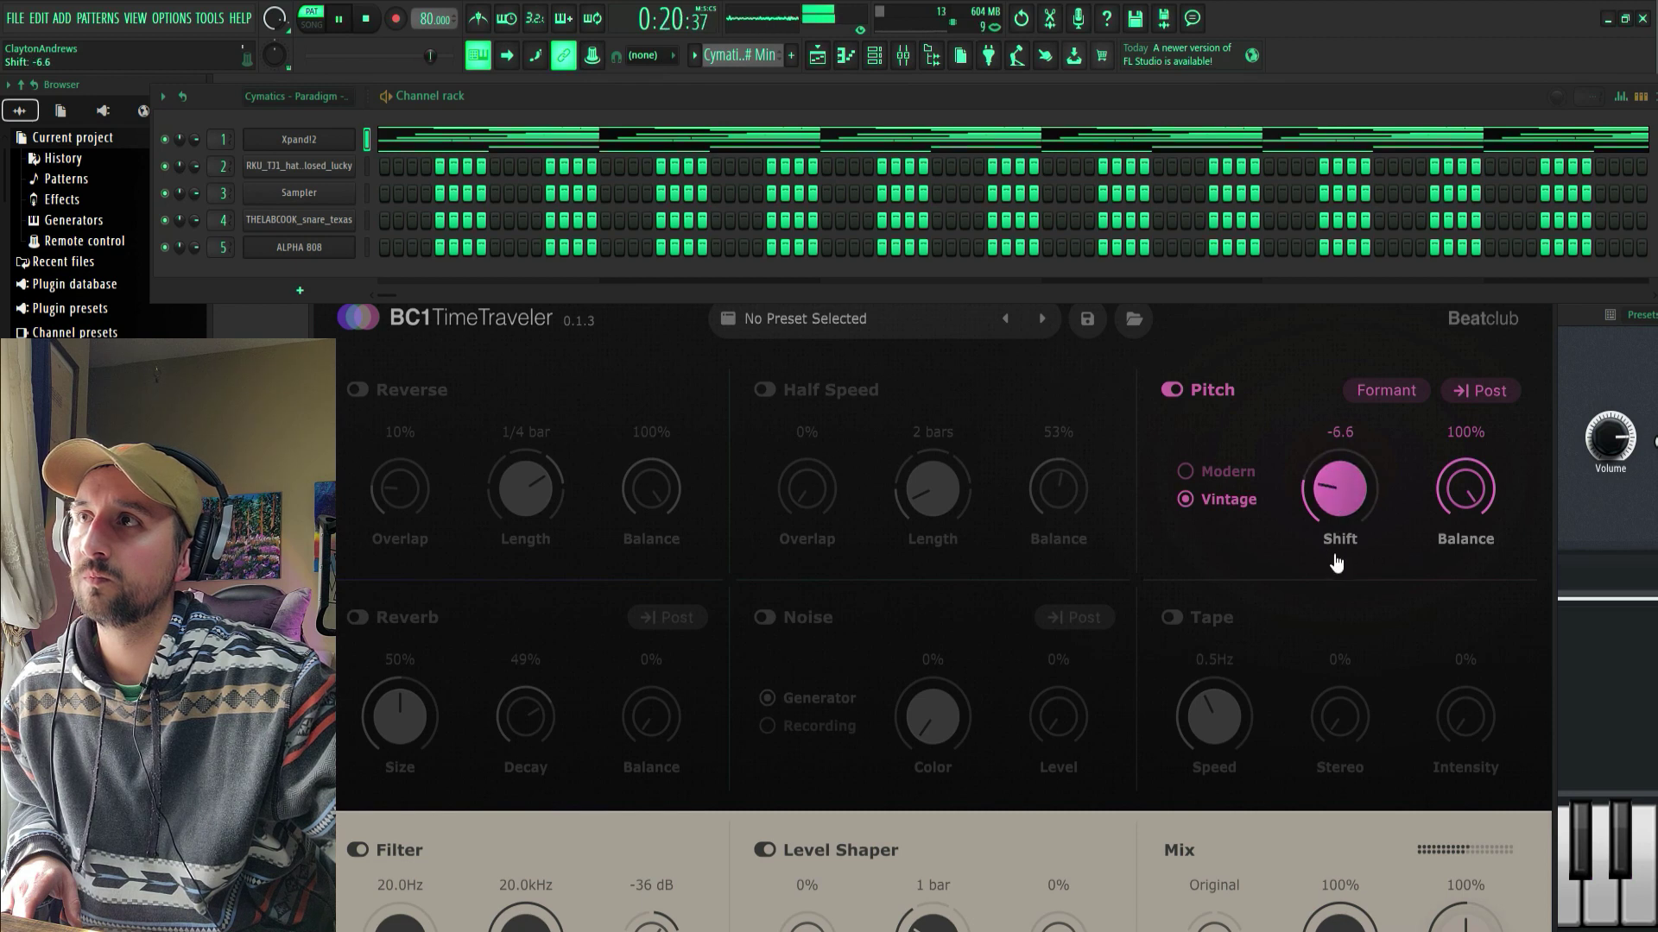
{"action": "left_click_drag", "start_coordinate": [1483, 466], "coordinate": [1474, 572]}
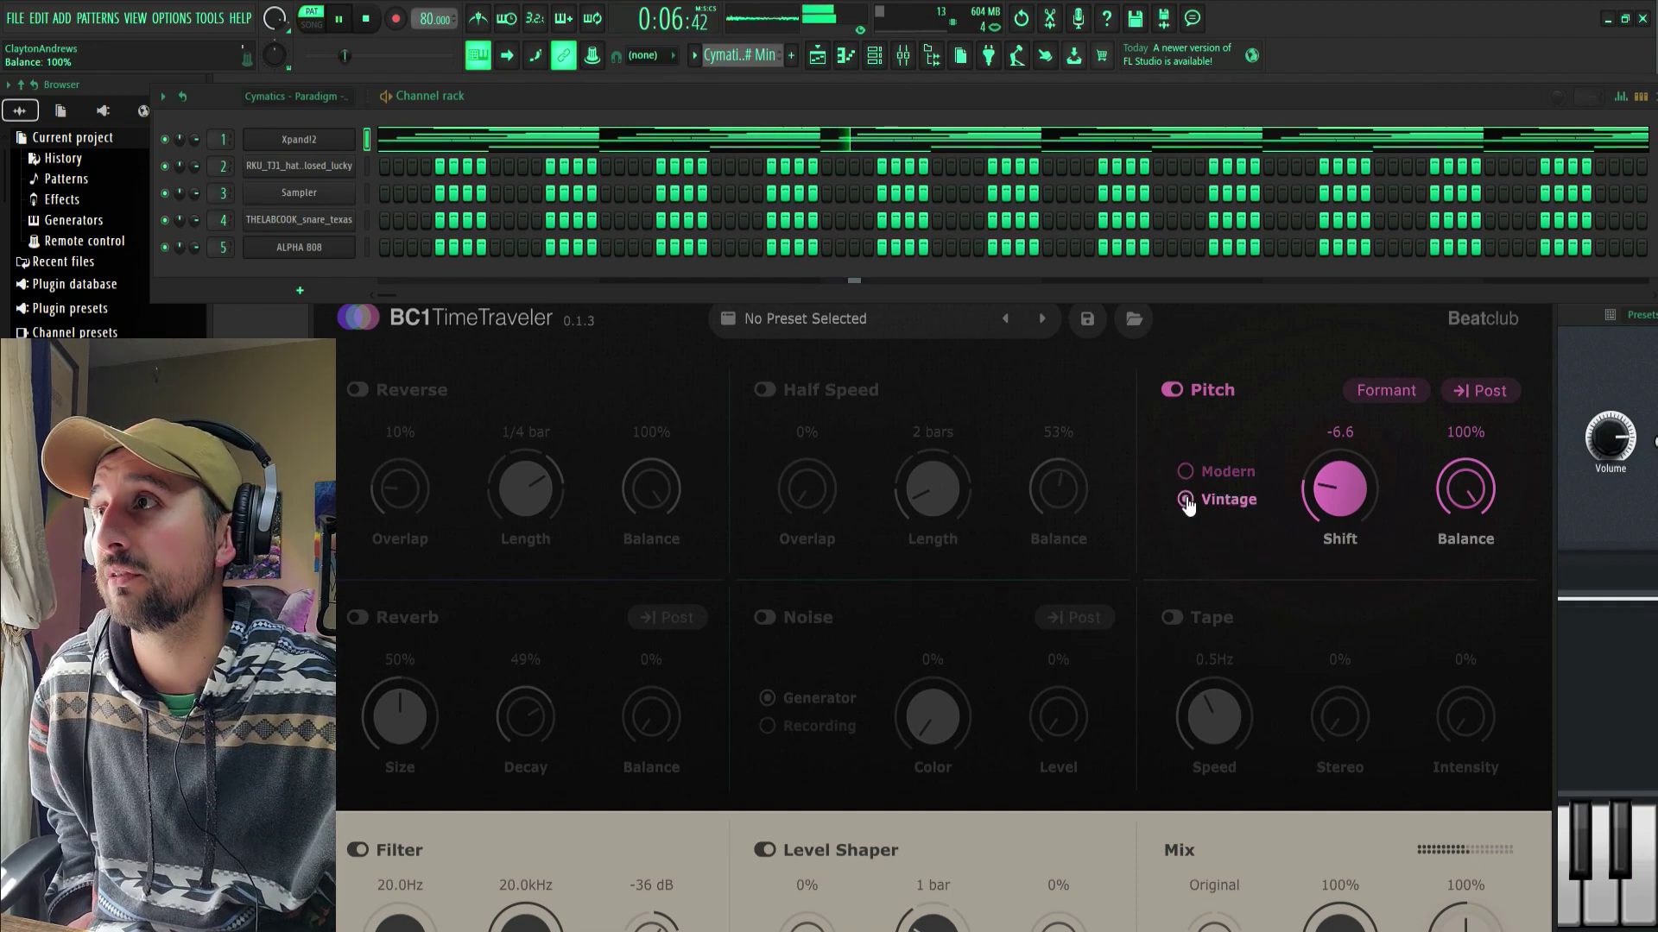
- Switch Pitch off and enable Reverb at 67% decay, 91% balance and 29% size
{"action": "left_click", "coordinate": [1172, 391]}
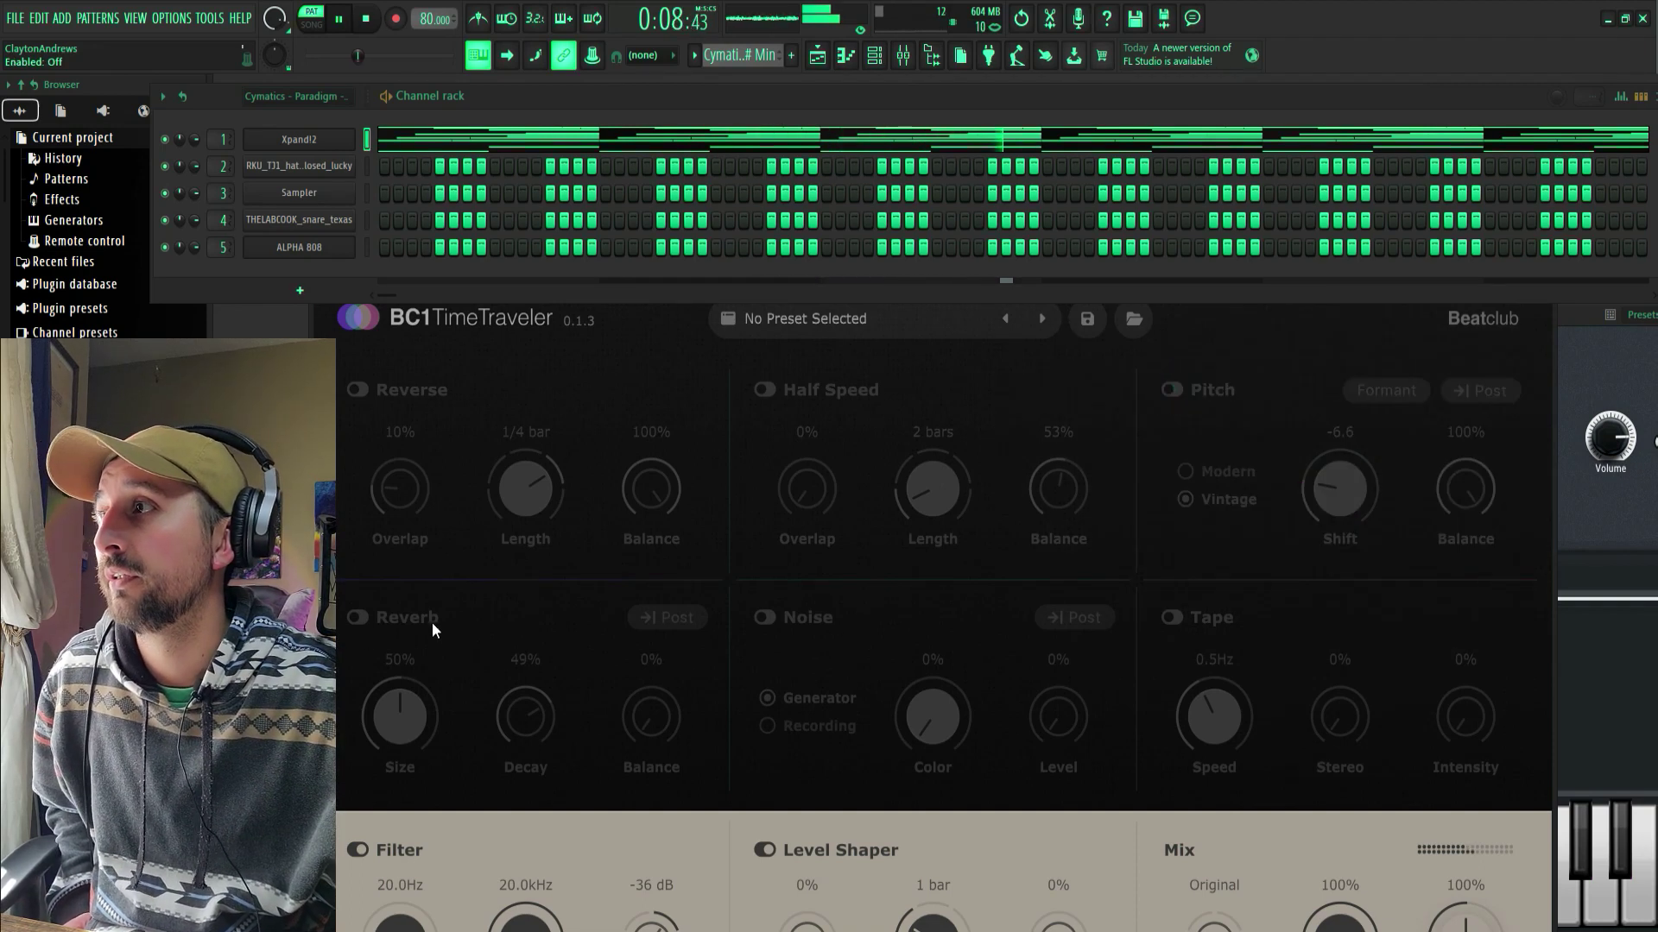
{"action": "left_click", "coordinate": [357, 618]}
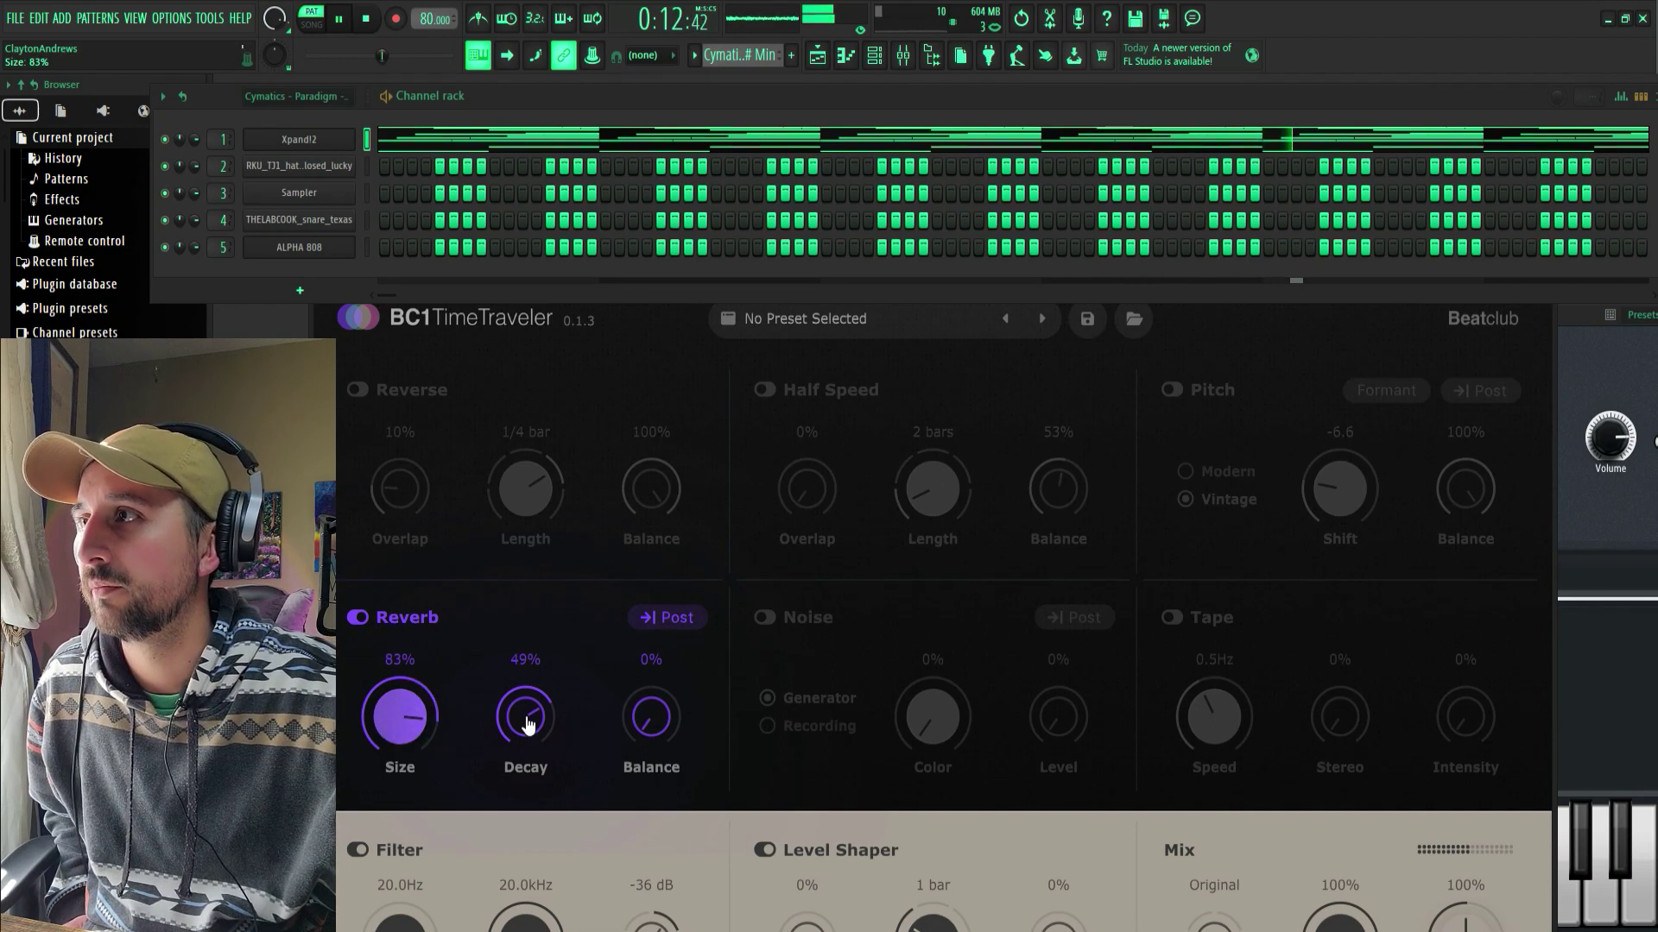
{"action": "left_click_drag", "start_coordinate": [529, 724], "coordinate": [528, 701]}
{"action": "left_click_drag", "start_coordinate": [651, 722], "coordinate": [638, 604]}
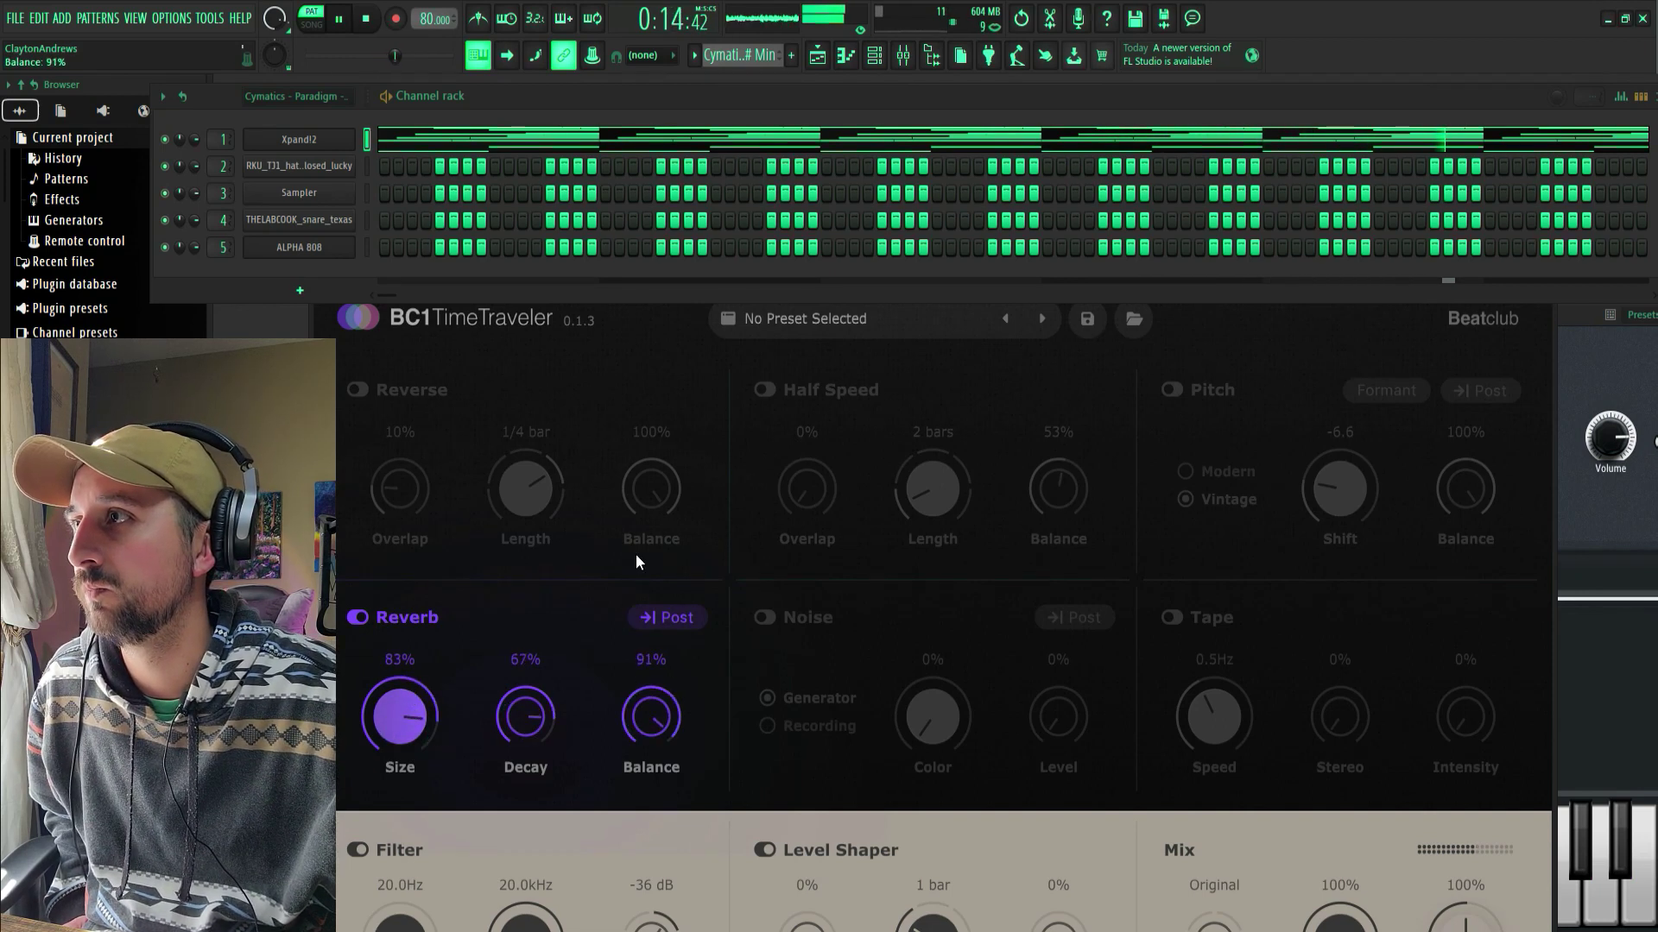
{"action": "left_click_drag", "start_coordinate": [422, 735], "coordinate": [415, 779]}
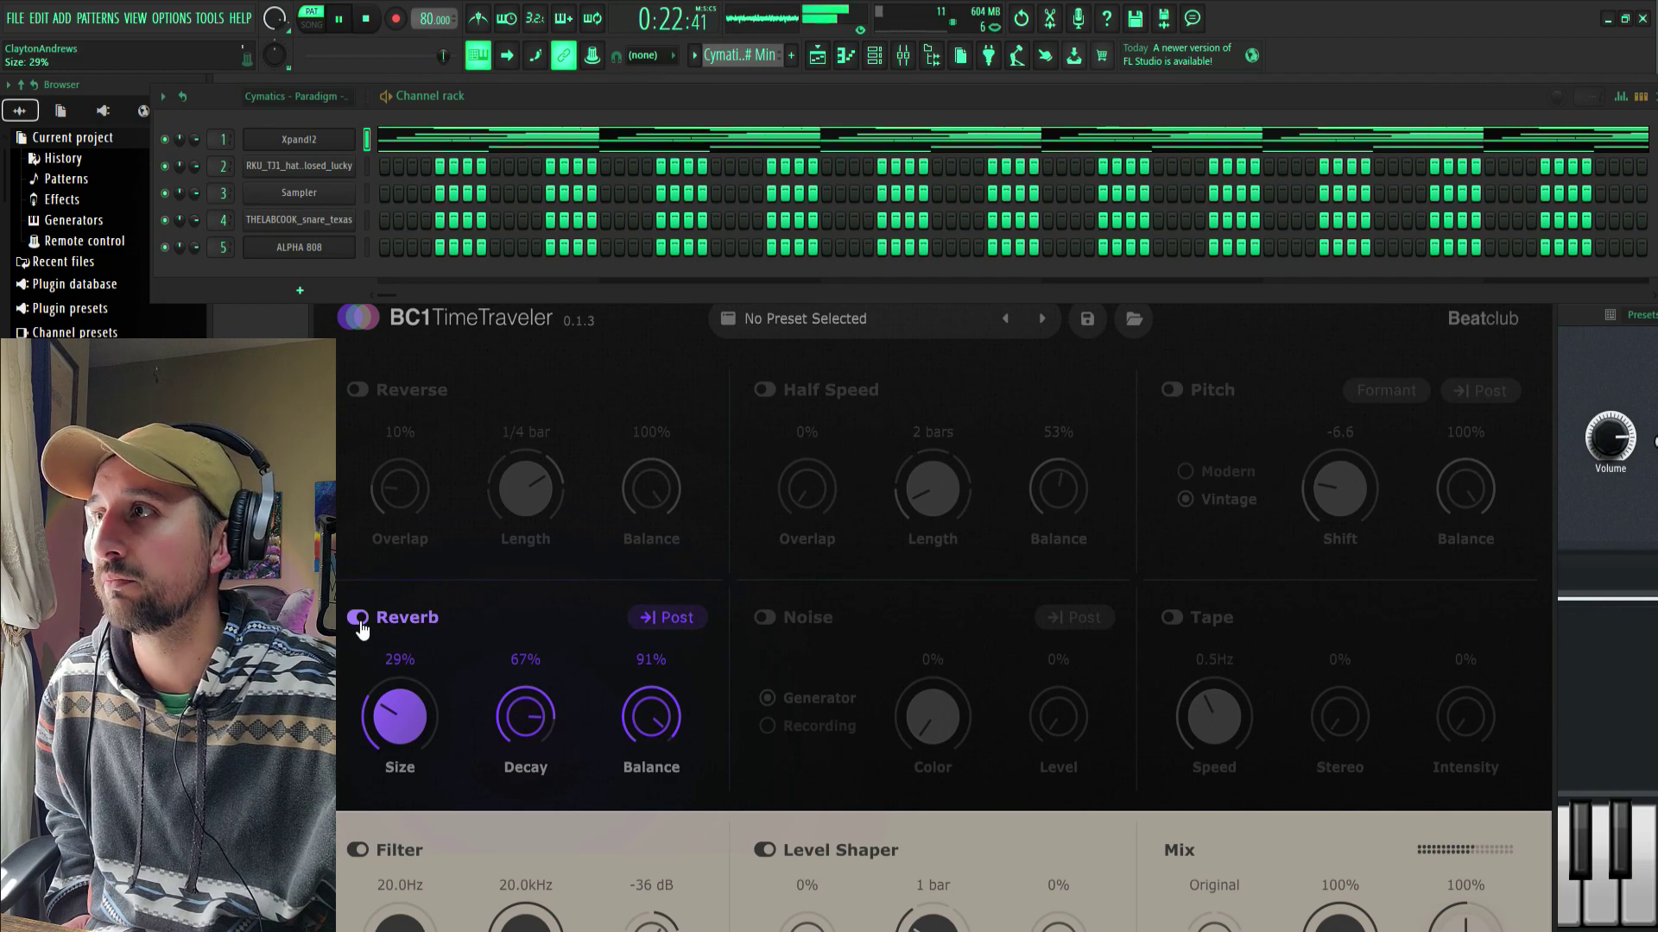
- Turn Reverb off and try Noise in Recording mode at about 18% level, then disable it
{"action": "left_click", "coordinate": [358, 618]}
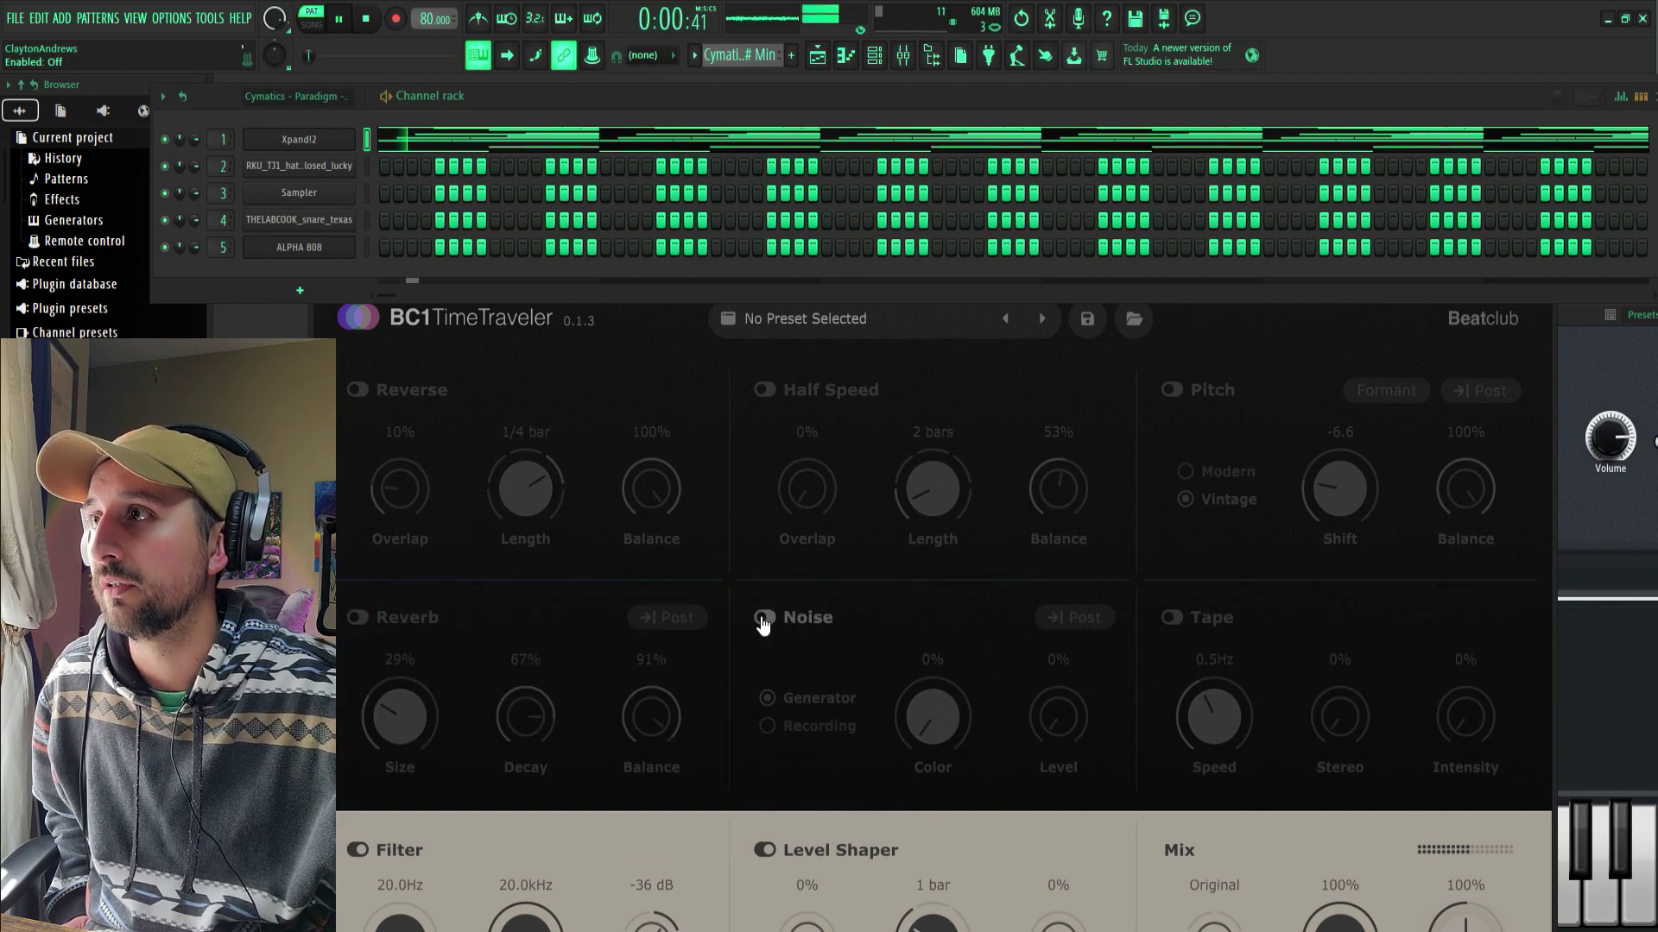
{"action": "left_click", "coordinate": [764, 617]}
{"action": "left_click_drag", "start_coordinate": [944, 725], "coordinate": [922, 607]}
{"action": "left_click_drag", "start_coordinate": [1060, 718], "coordinate": [1051, 610]}
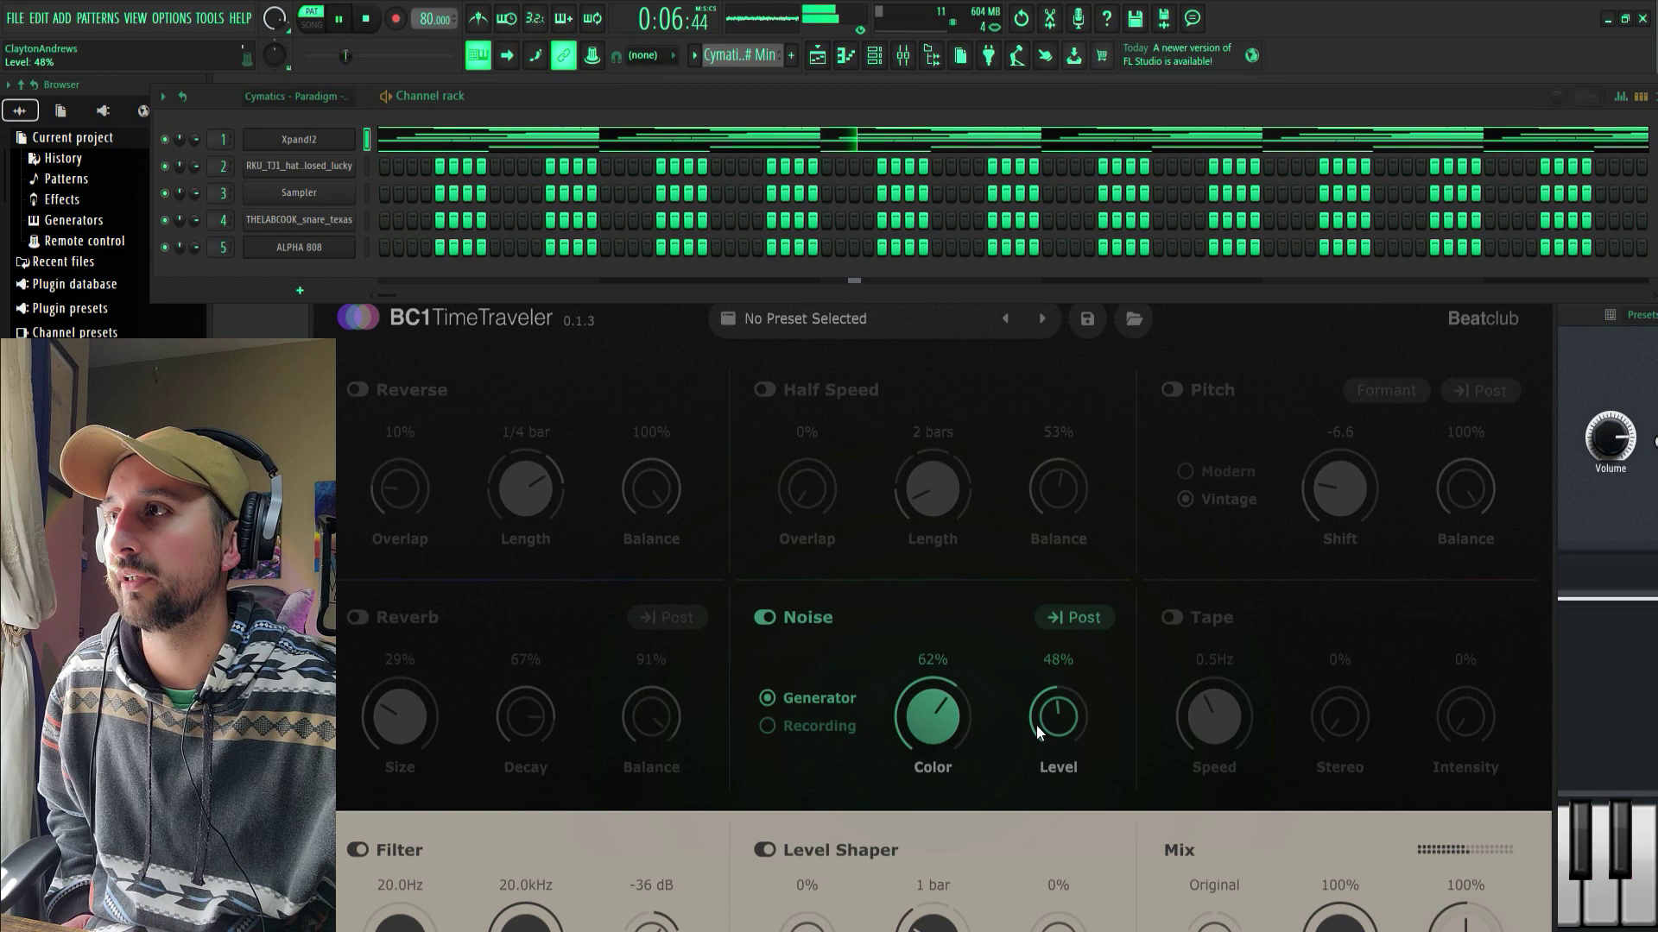
{"action": "left_click", "coordinate": [768, 726]}
{"action": "left_click_drag", "start_coordinate": [1073, 728], "coordinate": [1064, 769]}
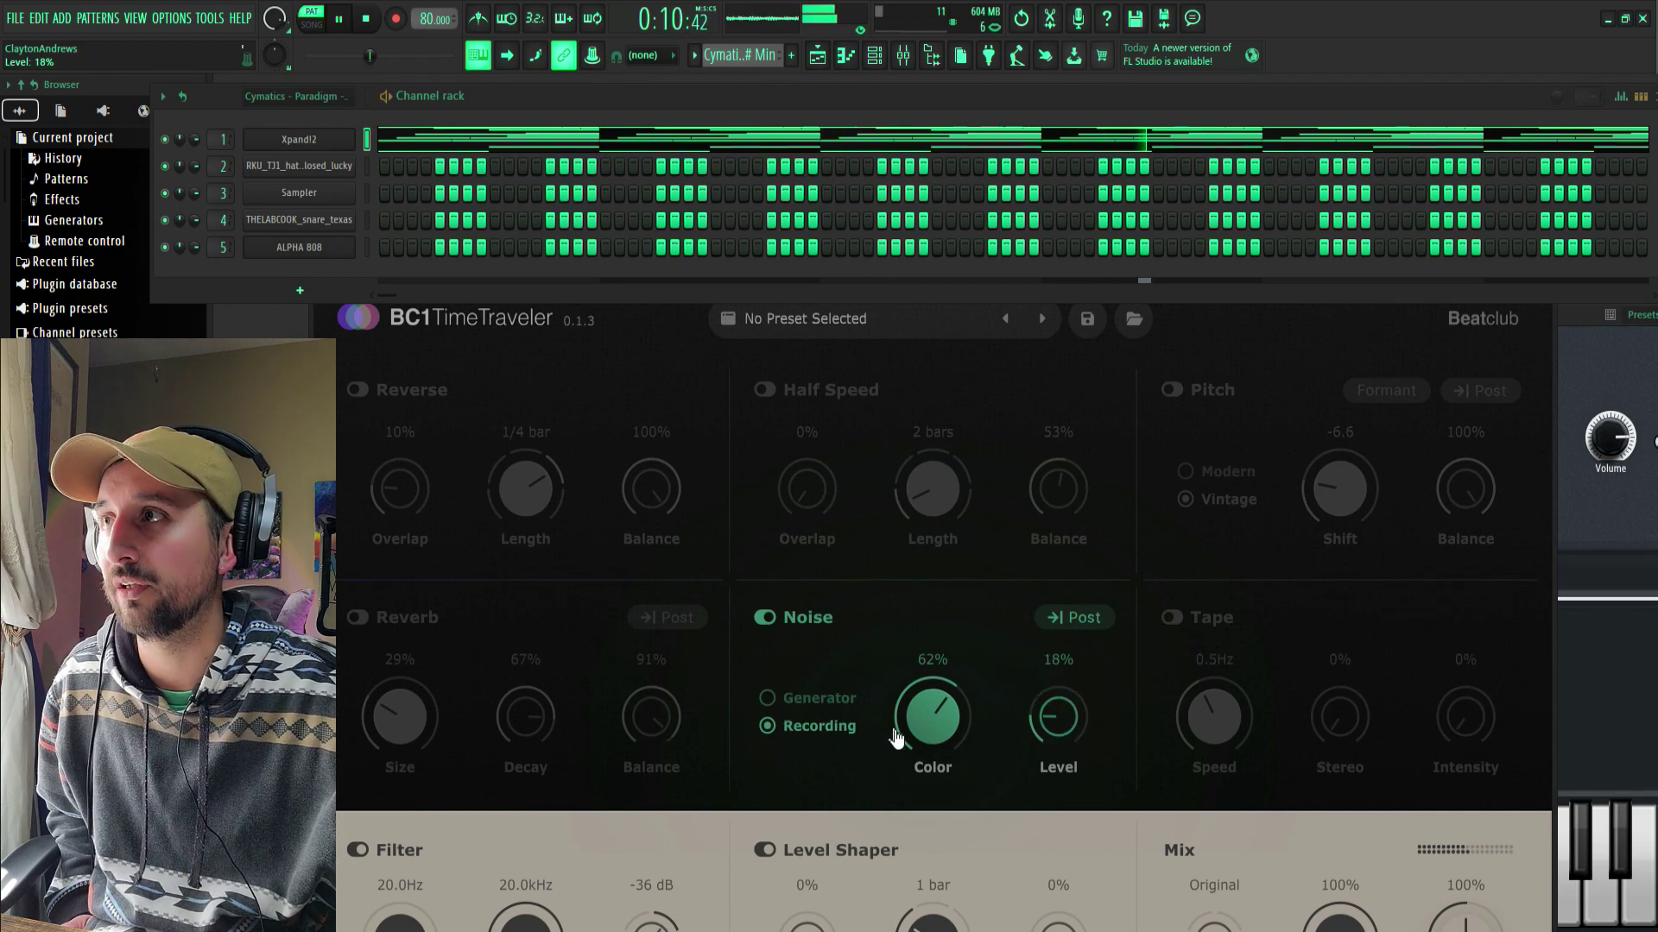
{"action": "left_click_drag", "start_coordinate": [895, 737], "coordinate": [910, 777]}
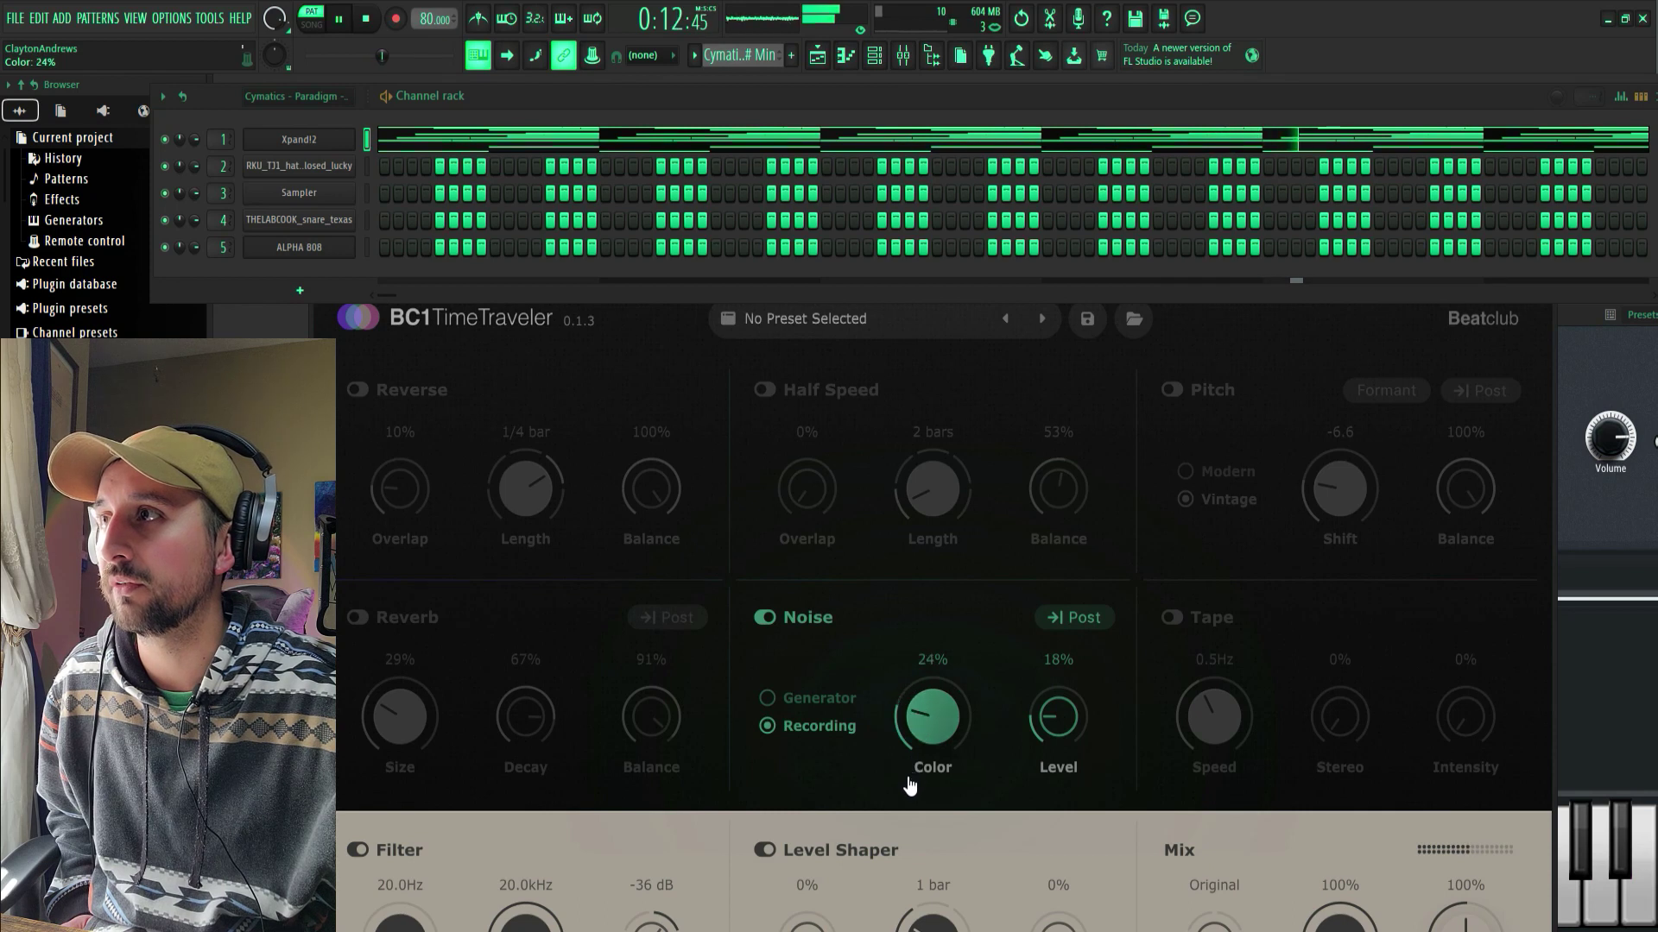
{"action": "left_click", "coordinate": [765, 617]}
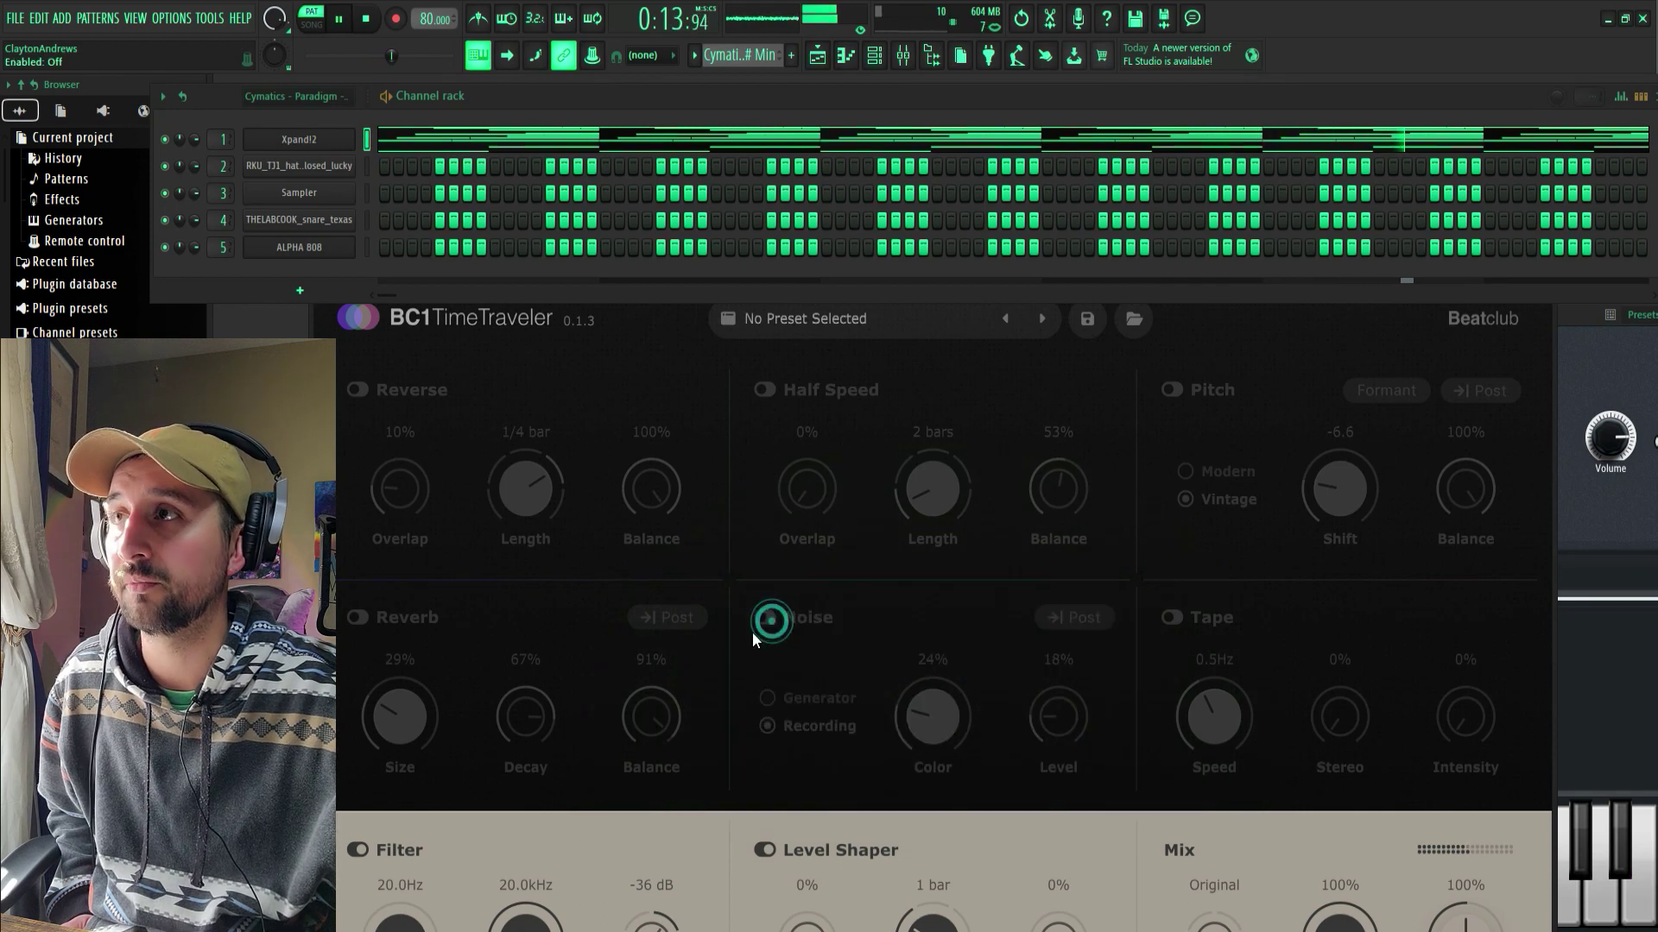
- Try Tape at 0.2Hz speed, 55% stereo and 76% intensity, then switch it off
{"action": "left_click", "coordinate": [1175, 618]}
{"action": "left_click_drag", "start_coordinate": [1339, 715], "coordinate": [1341, 636]}
{"action": "left_click_drag", "start_coordinate": [1468, 716], "coordinate": [1453, 635]}
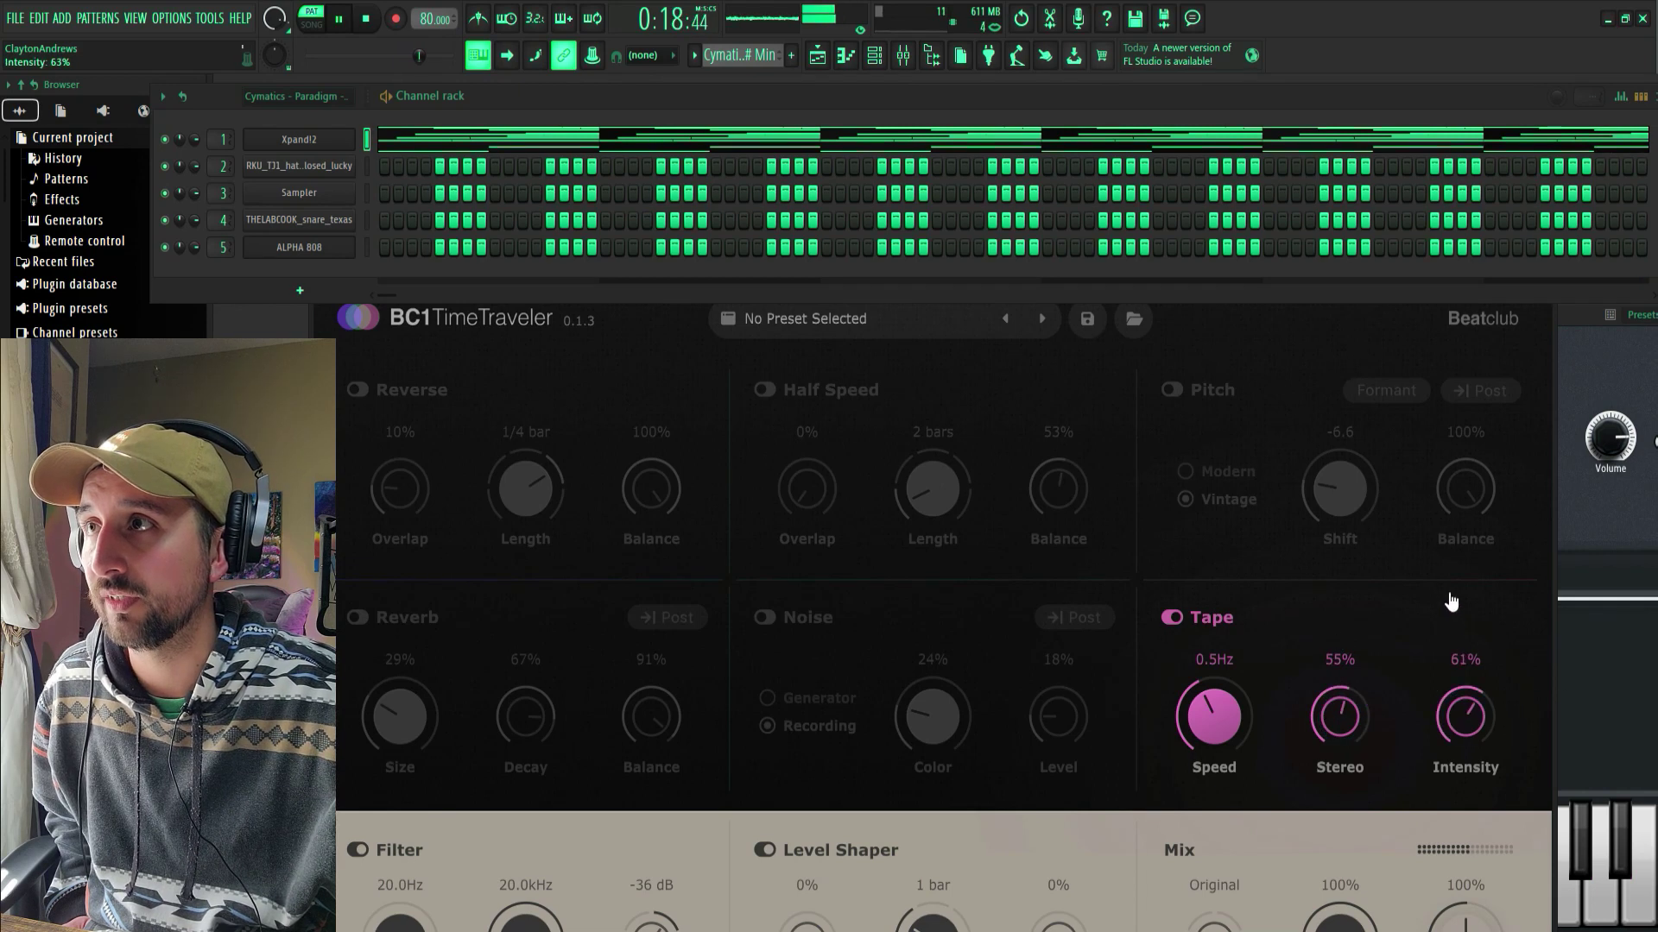
{"action": "left_click_drag", "start_coordinate": [1218, 738], "coordinate": [1213, 780]}
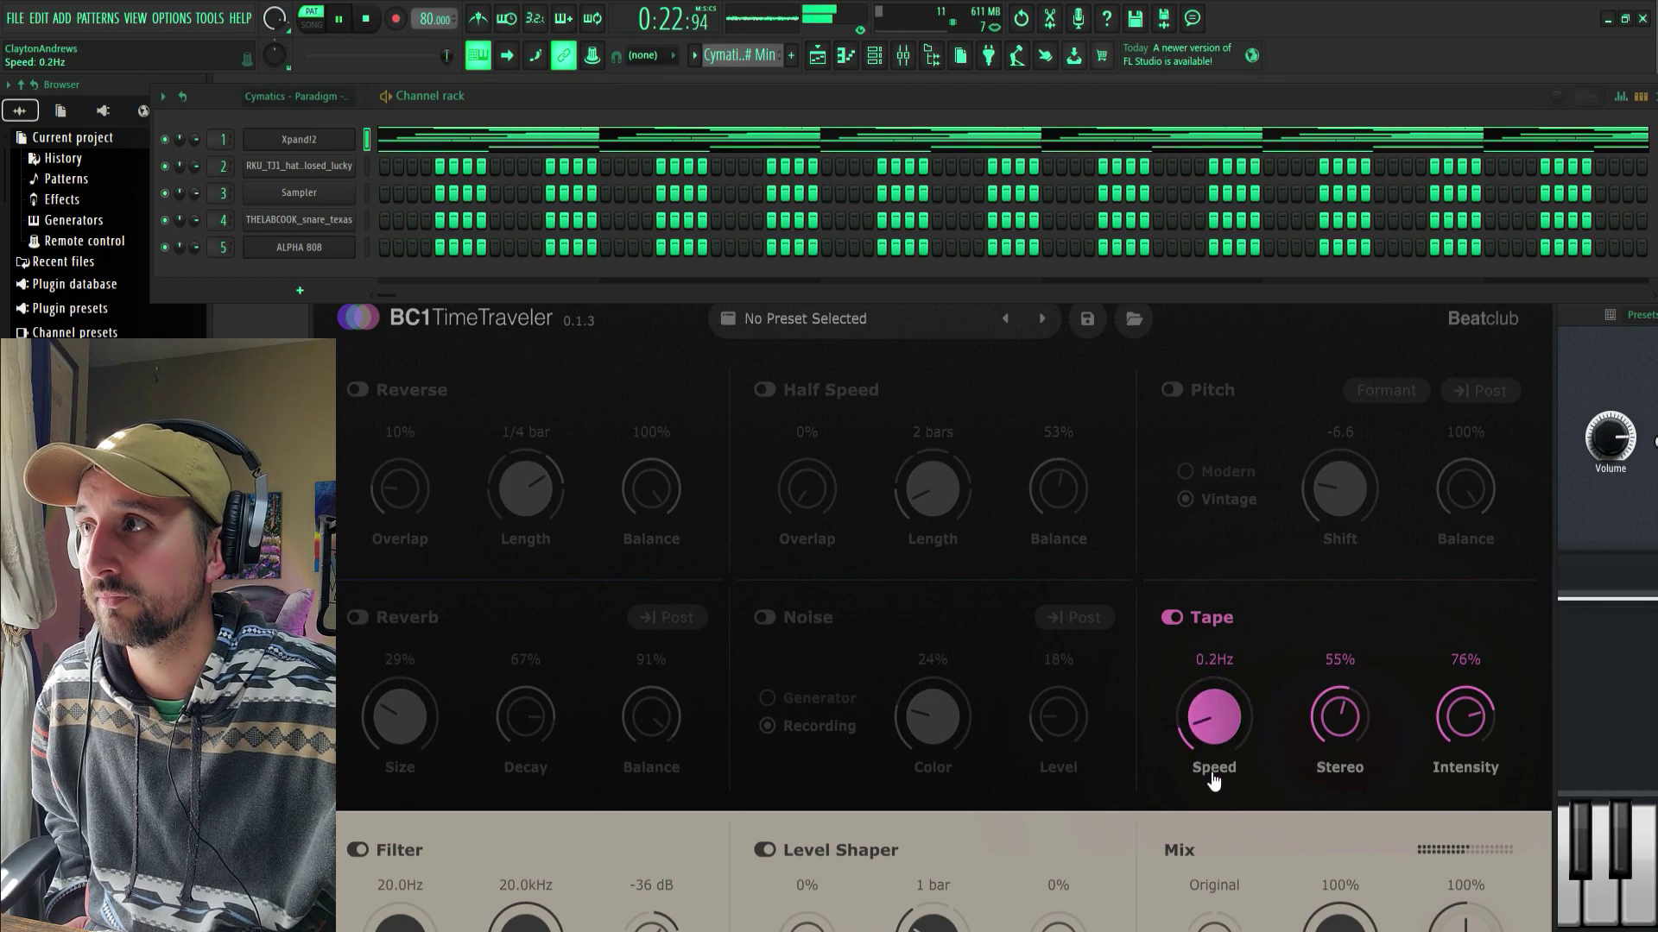
{"action": "left_click", "coordinate": [1173, 618]}
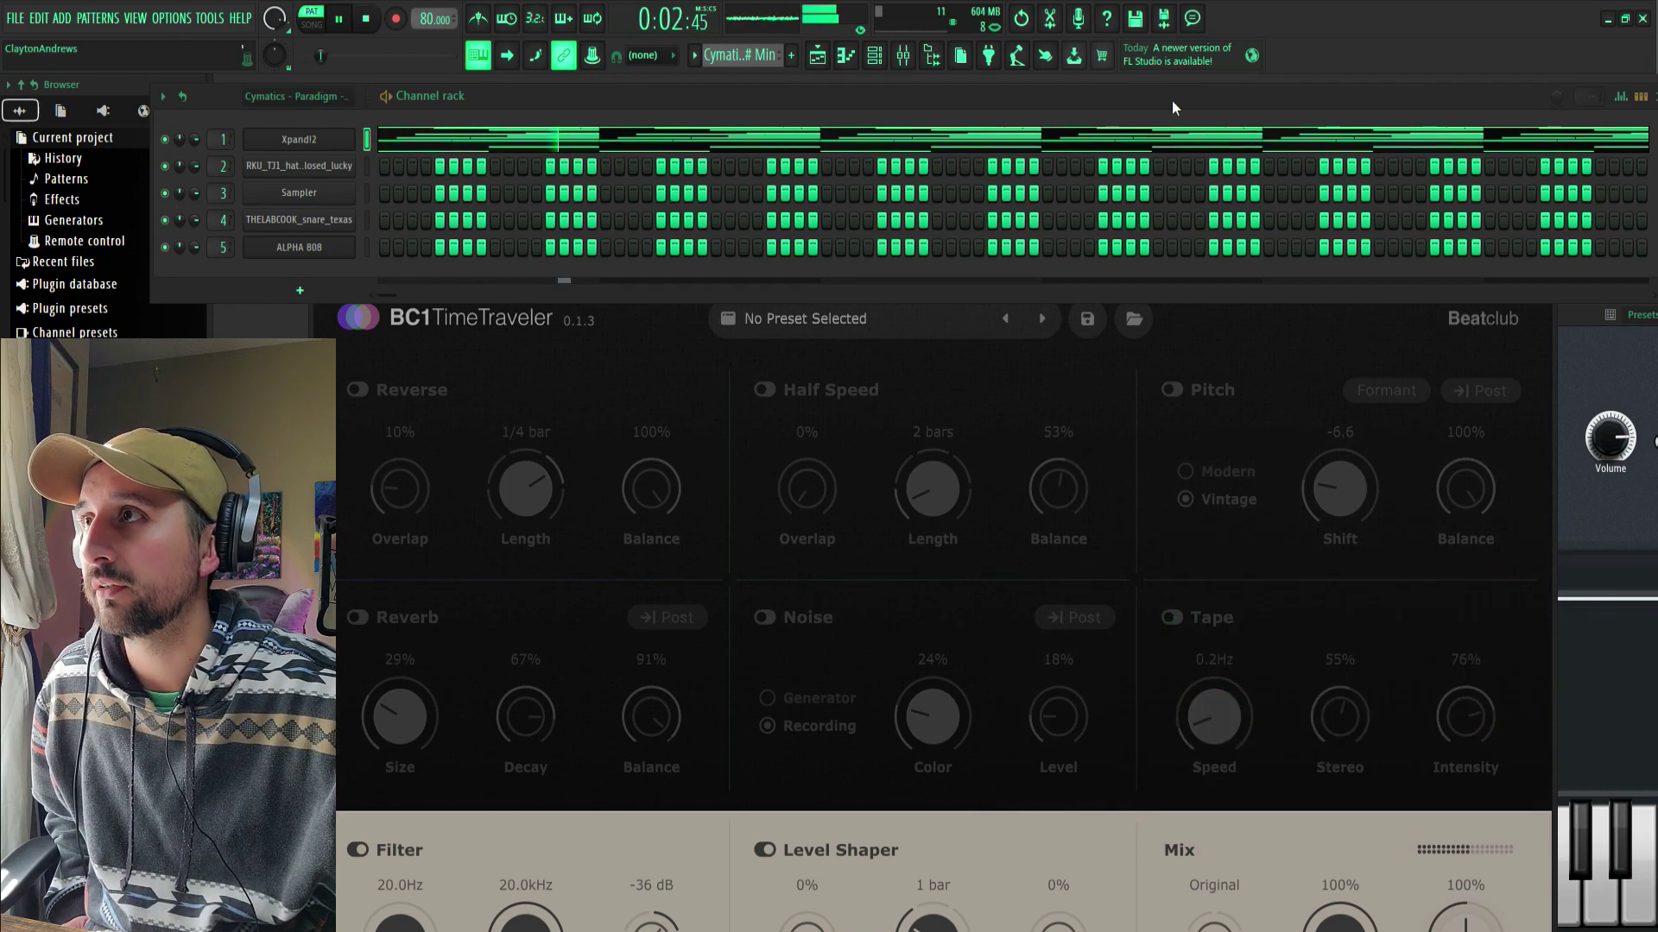
- Reveal BC1's Filter, set 35.3Hz high-pass and 1.2kHz low-pass, then switch it off
{"action": "left_click_drag", "start_coordinate": [1172, 100], "coordinate": [1204, 19]}
{"action": "left_click_drag", "start_coordinate": [1105, 263], "coordinate": [1125, 74]}
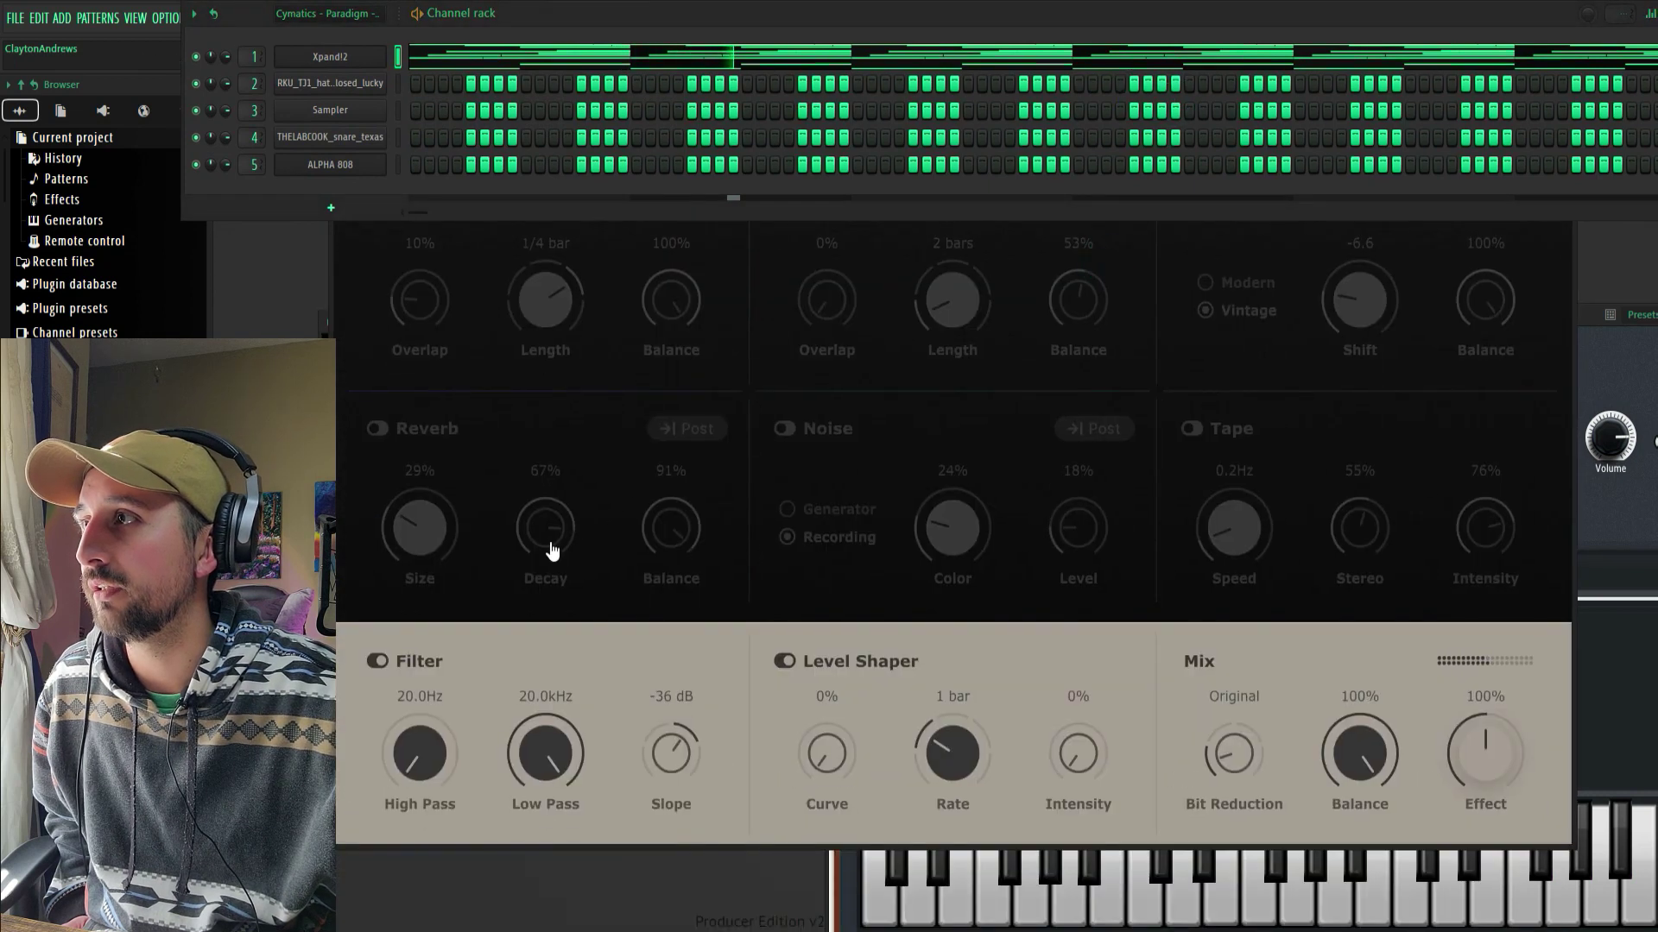
{"action": "left_click", "coordinate": [380, 661]}
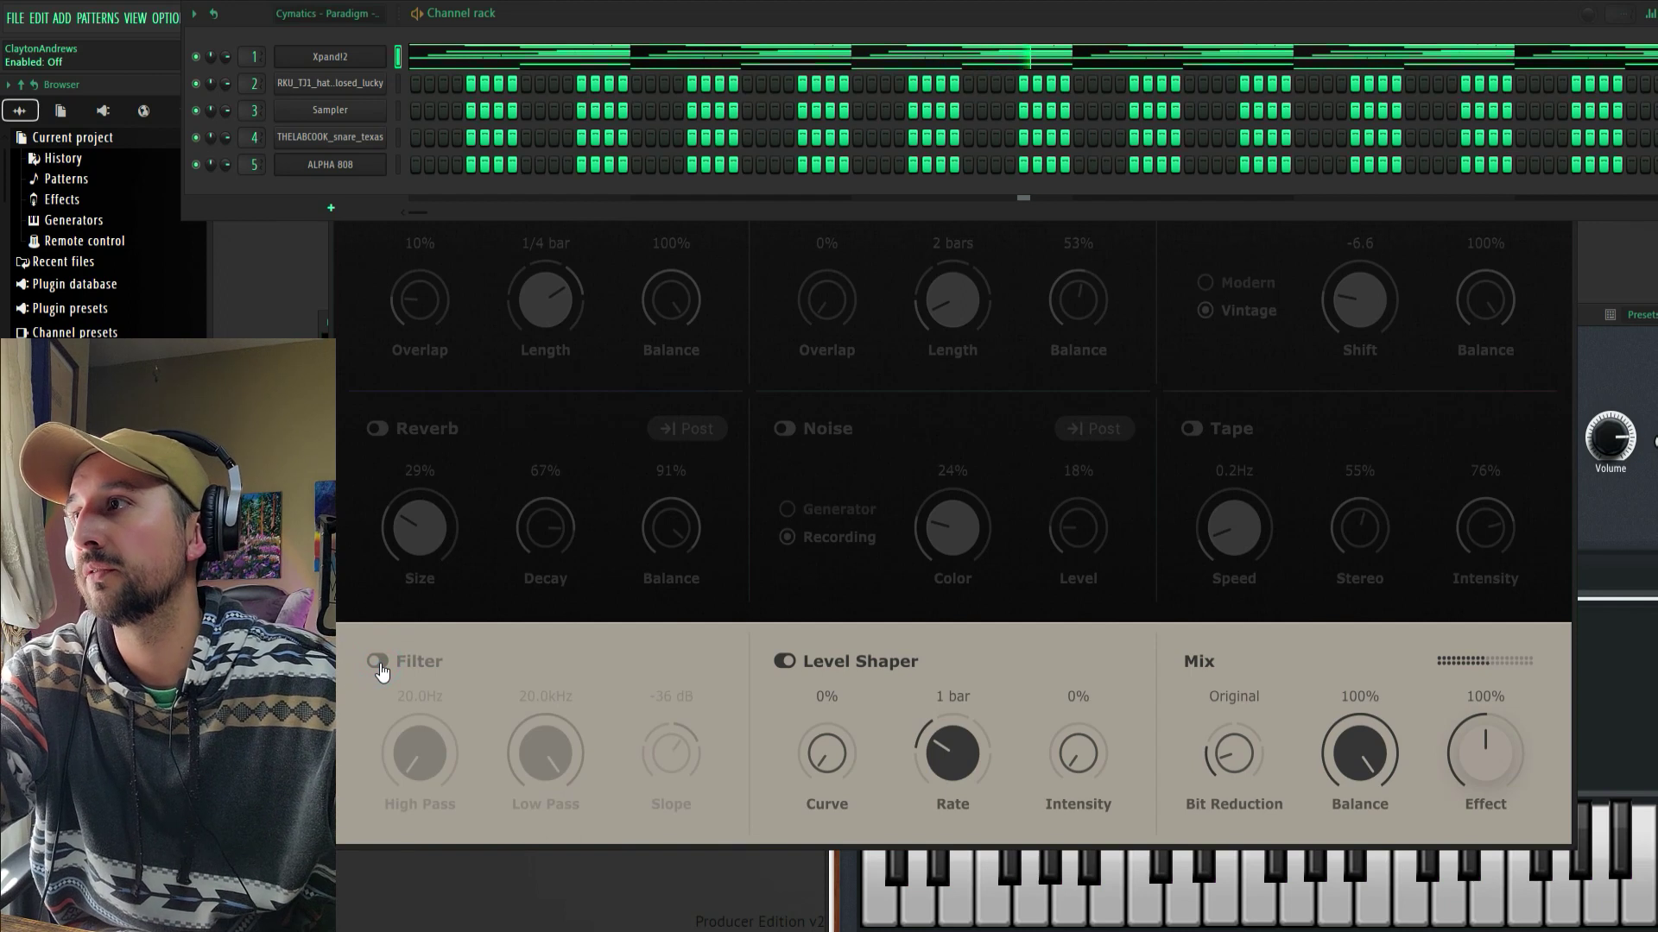
{"action": "left_click", "coordinate": [377, 661]}
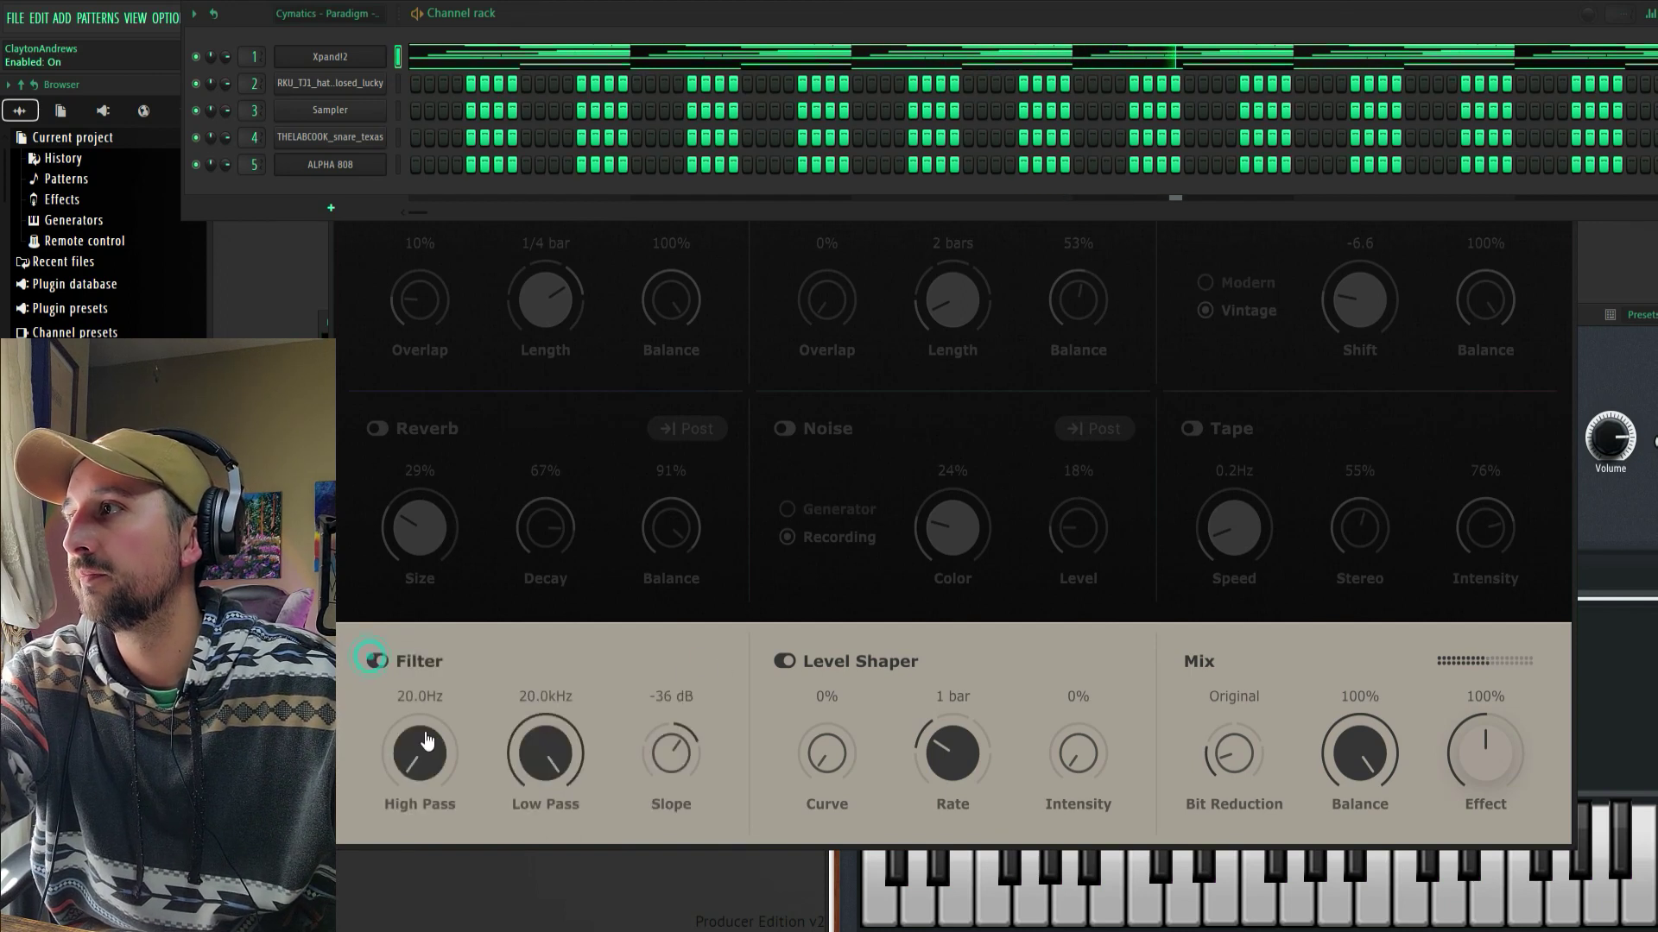
{"action": "left_click_drag", "start_coordinate": [416, 744], "coordinate": [411, 598]}
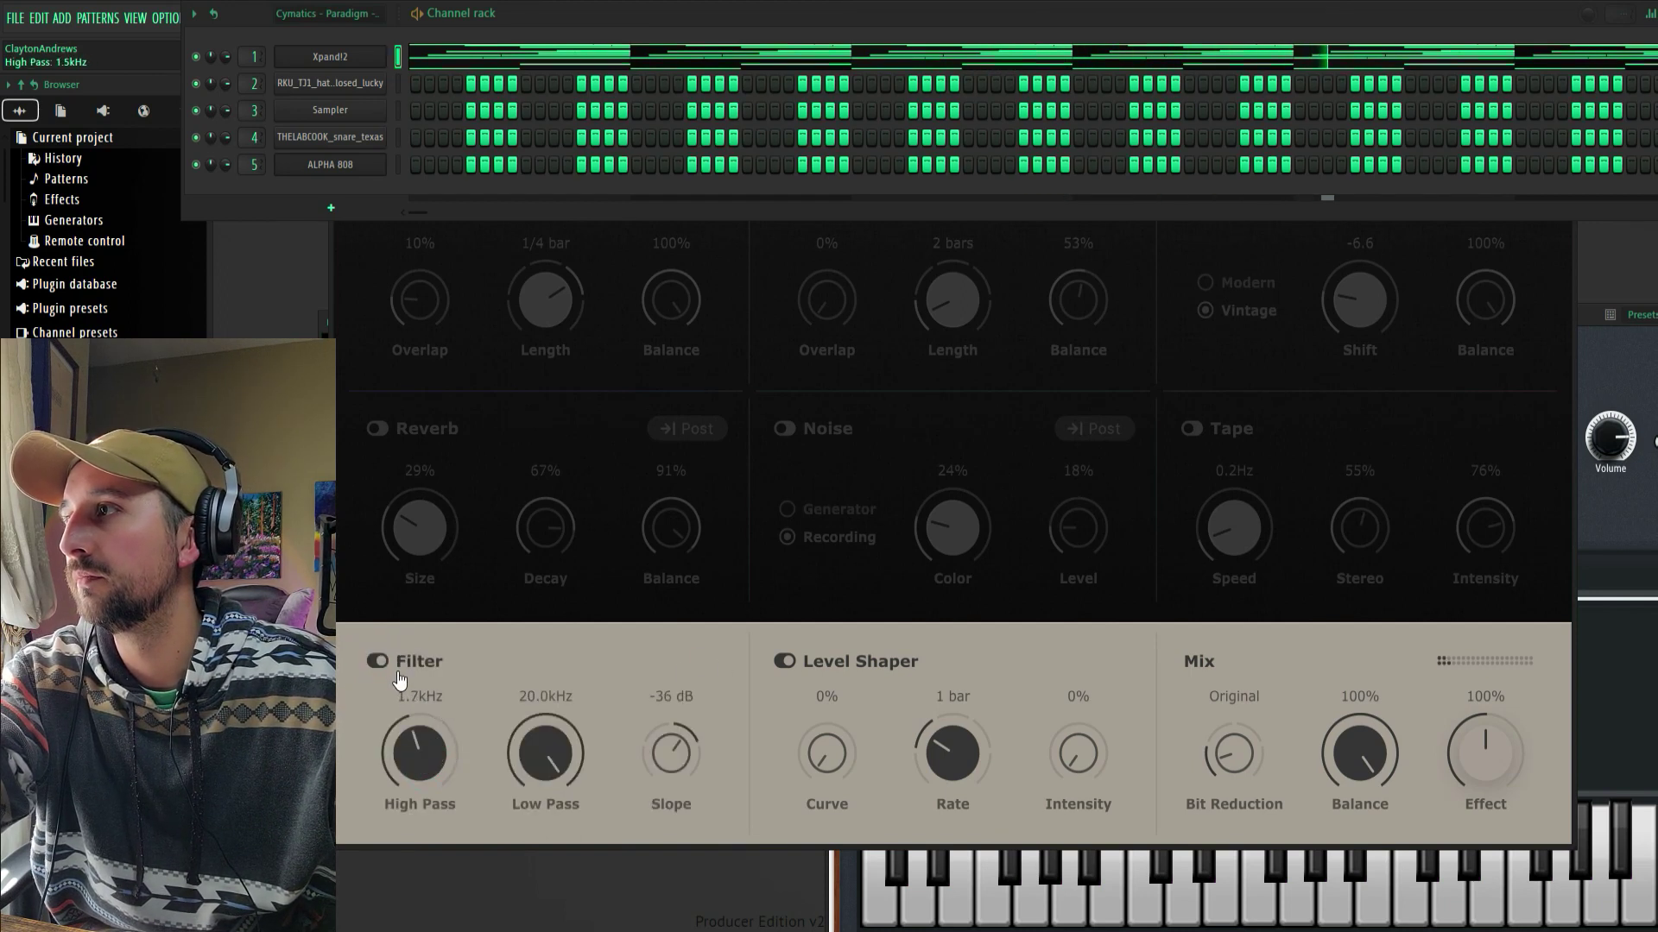
{"action": "left_click_drag", "start_coordinate": [537, 752], "coordinate": [542, 839]}
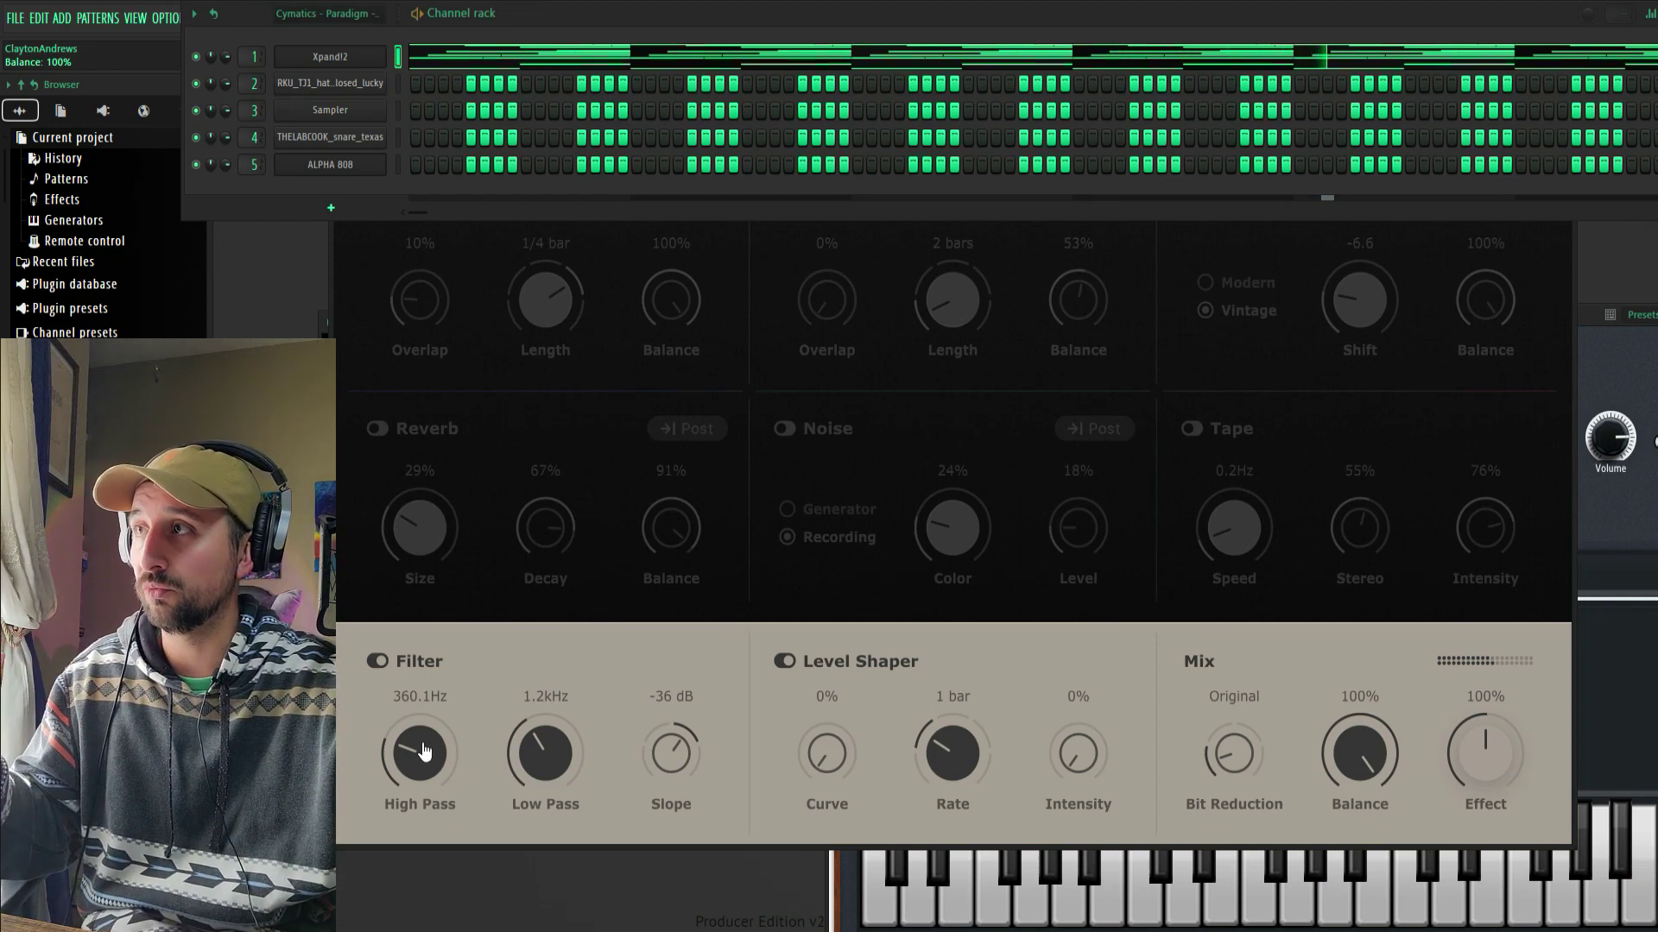
{"action": "left_click_drag", "start_coordinate": [423, 751], "coordinate": [359, 688]}
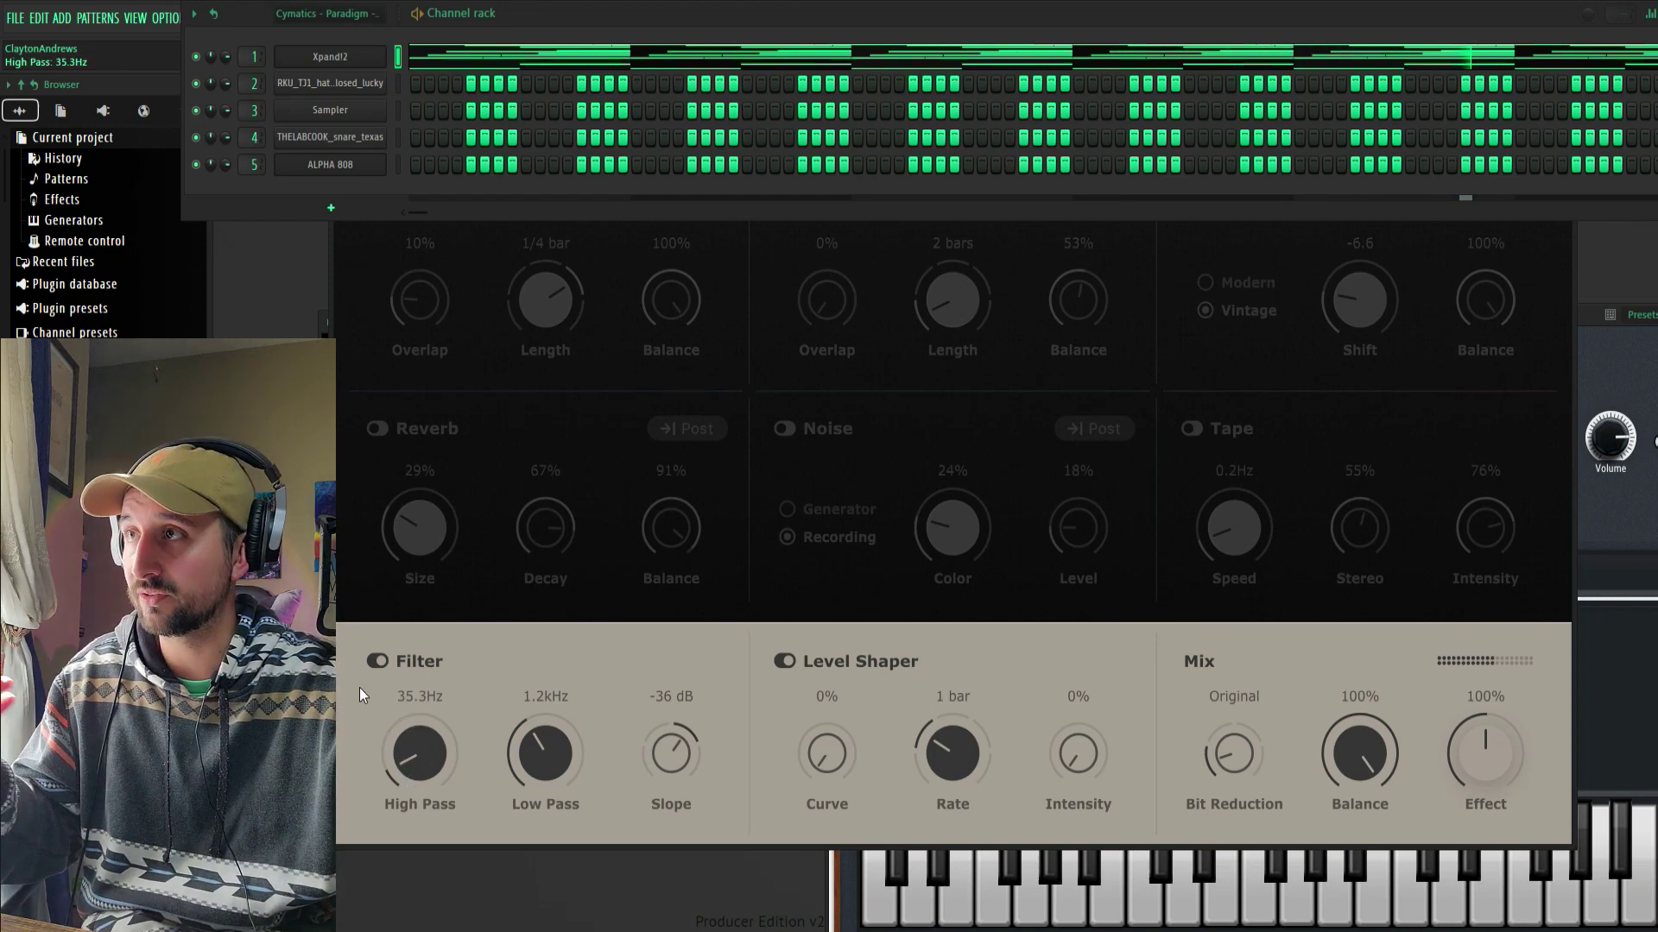
{"action": "left_click", "coordinate": [377, 661]}
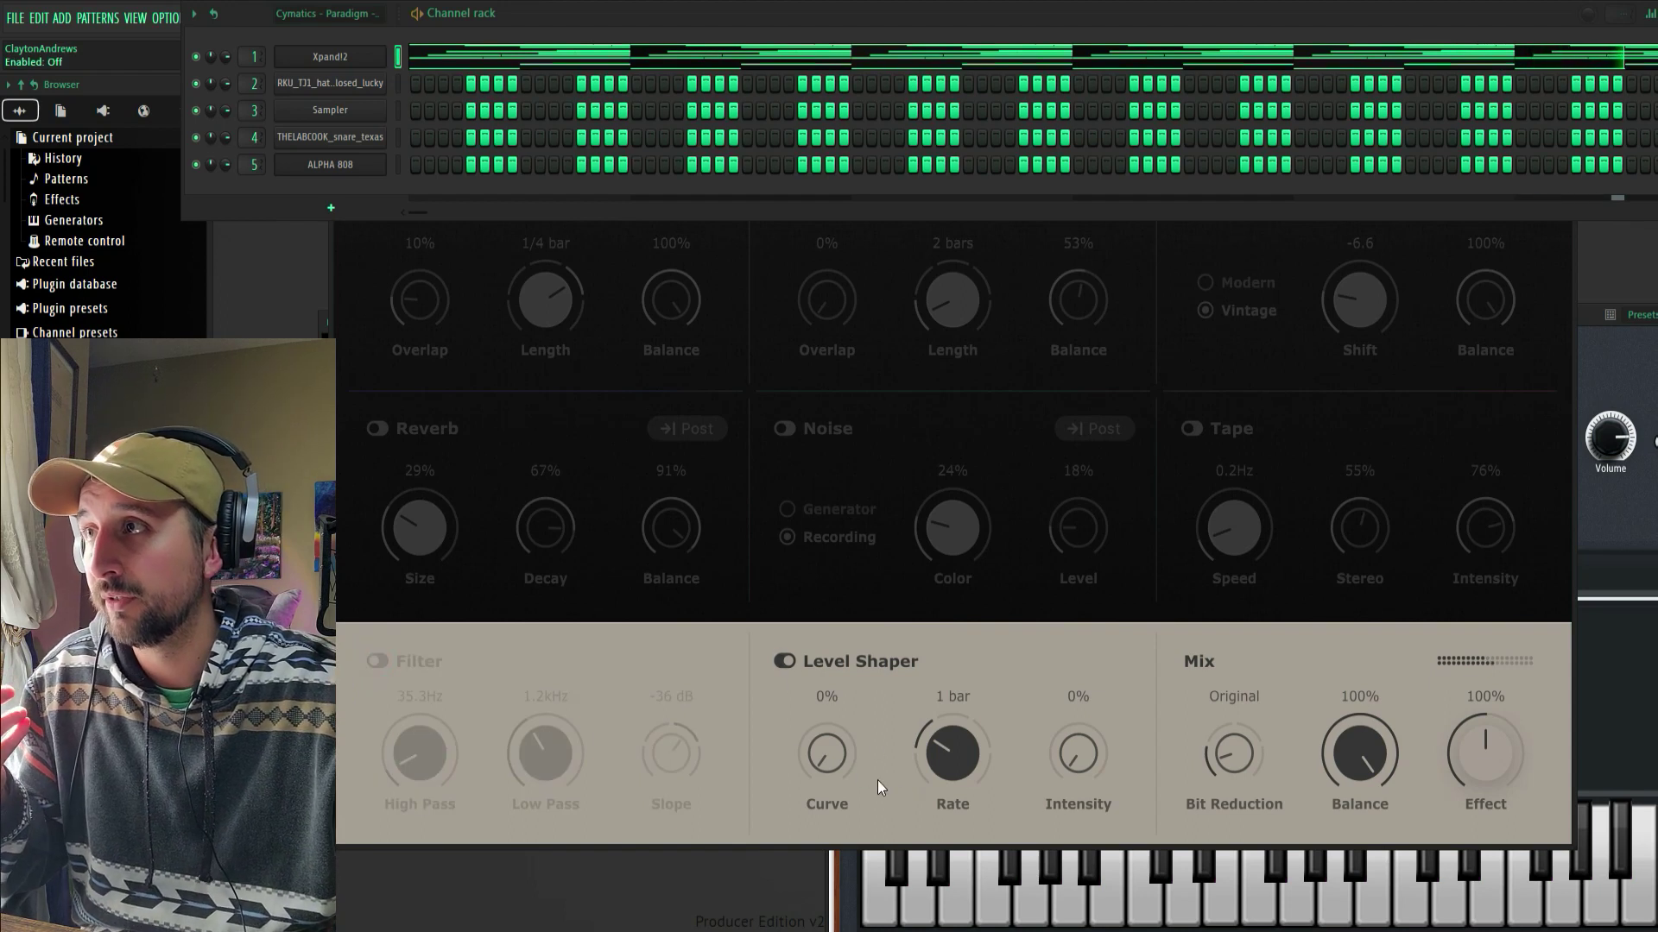
- Set the Level Shaper to 84% curve, 1/4 bar rate and 77% intensity
{"action": "left_click_drag", "start_coordinate": [877, 779], "coordinate": [873, 716]}
{"action": "left_click_drag", "start_coordinate": [954, 764], "coordinate": [962, 690]}
{"action": "left_click_drag", "start_coordinate": [1078, 755], "coordinate": [1075, 663]}
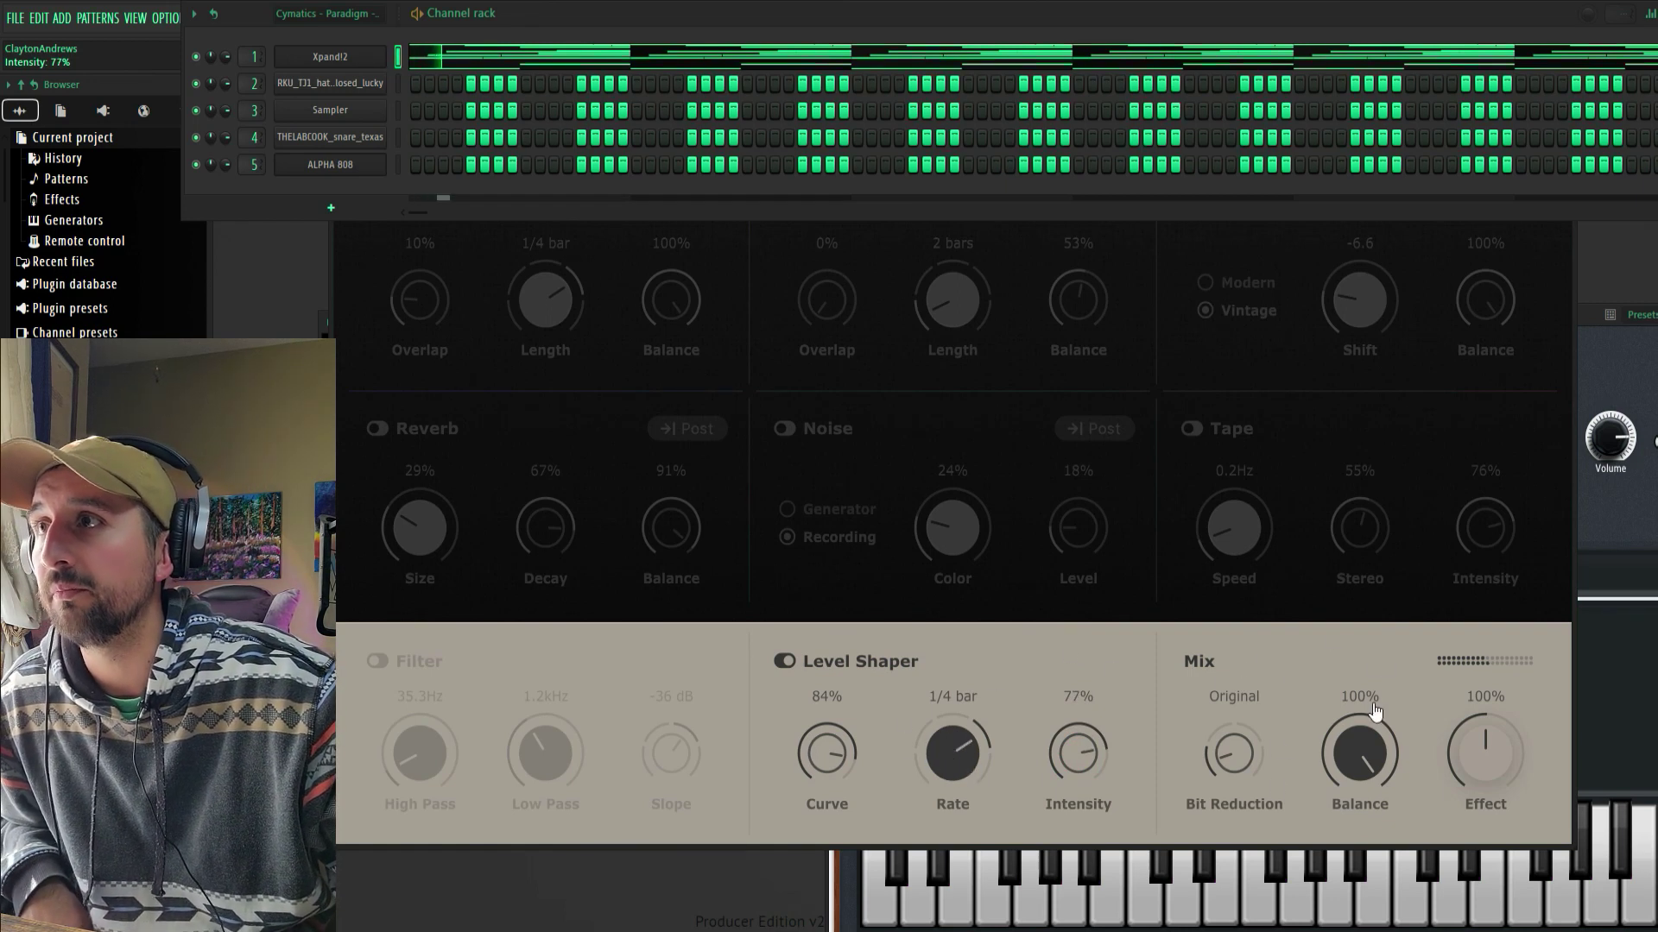
- Set Mix to 38% balance and 70% effect, disable Level Shaper, and lower the channel rack
{"action": "left_click_drag", "start_coordinate": [1376, 711], "coordinate": [1343, 844]}
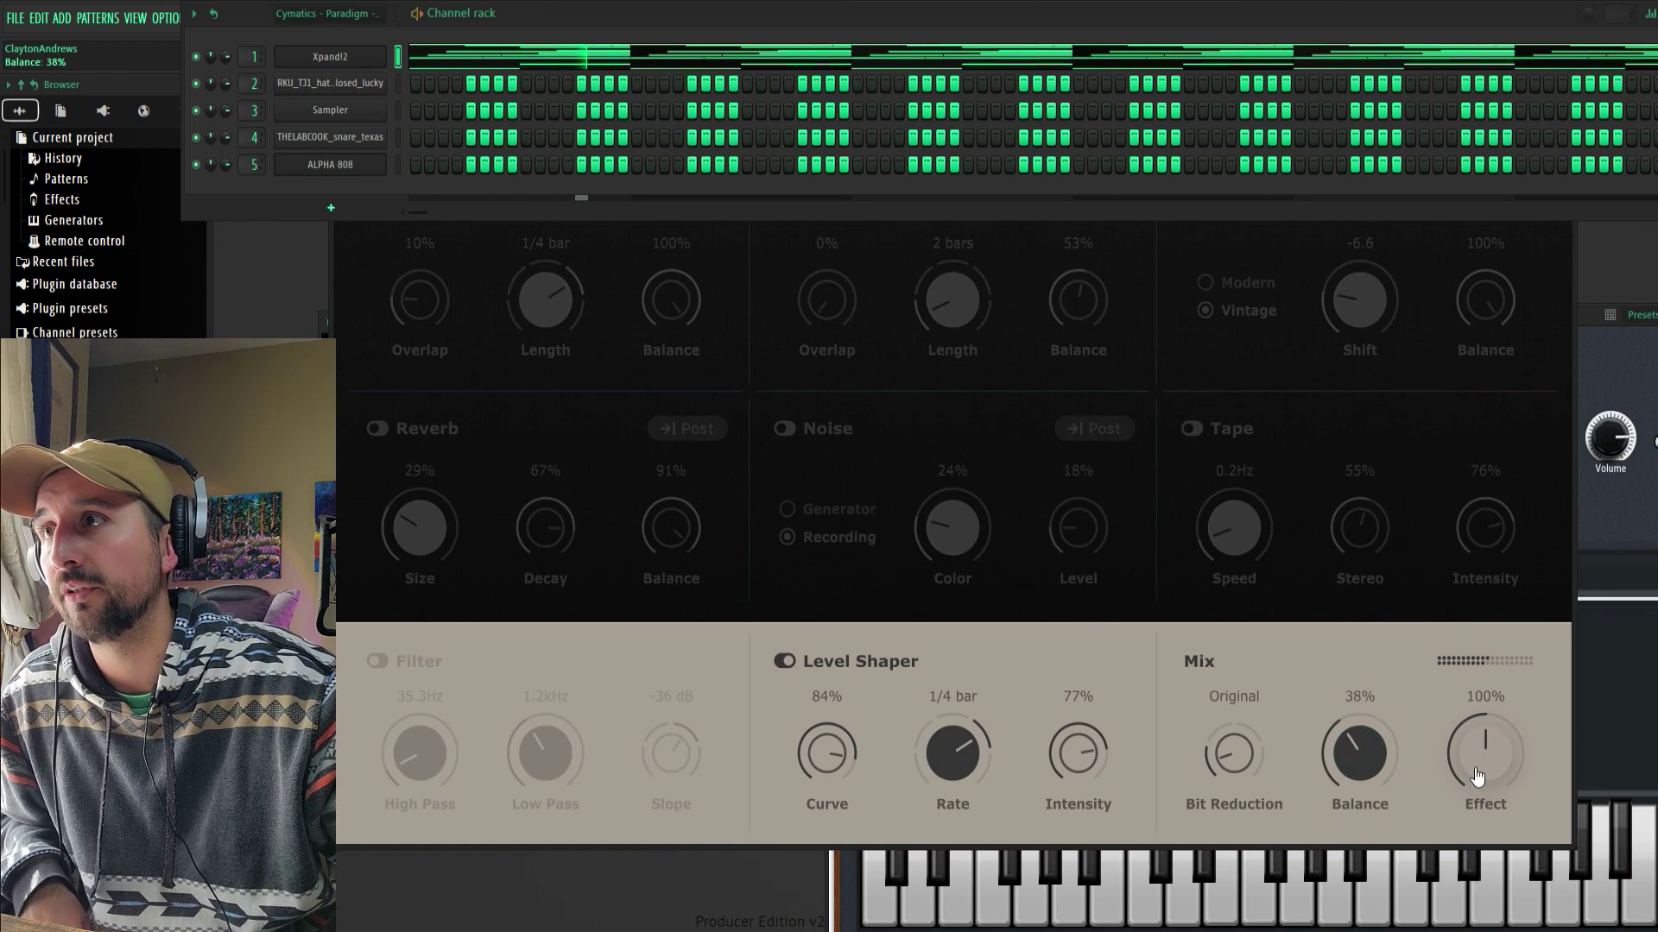
{"action": "left_click_drag", "start_coordinate": [1477, 776], "coordinate": [1472, 753]}
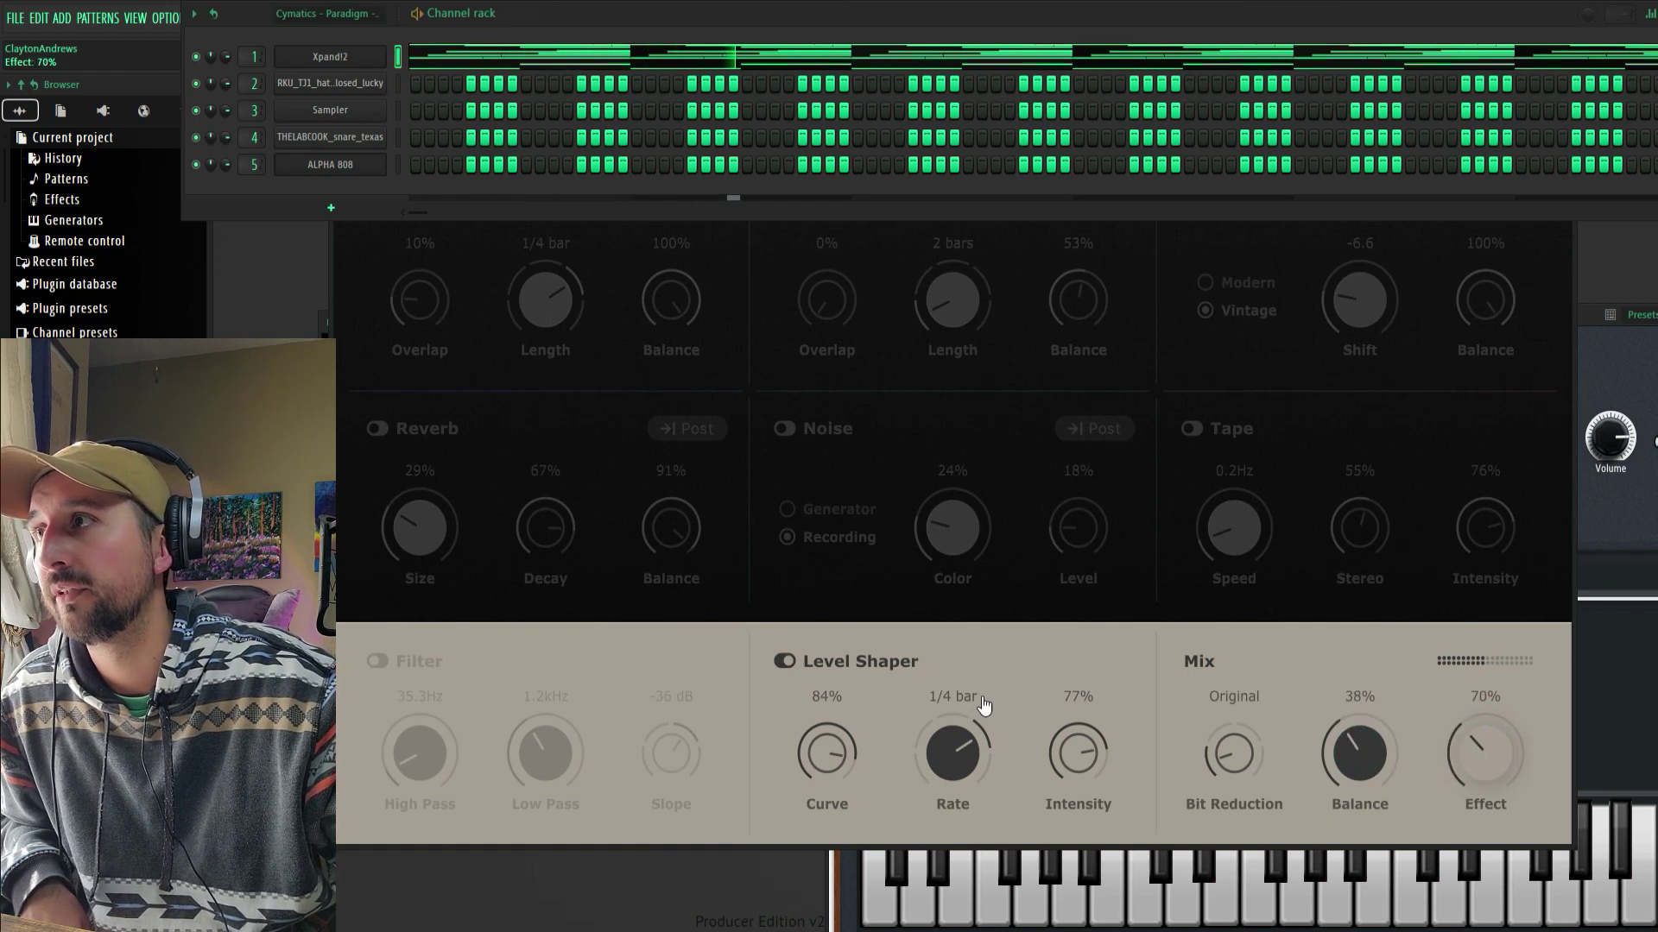
{"action": "left_click", "coordinate": [787, 663]}
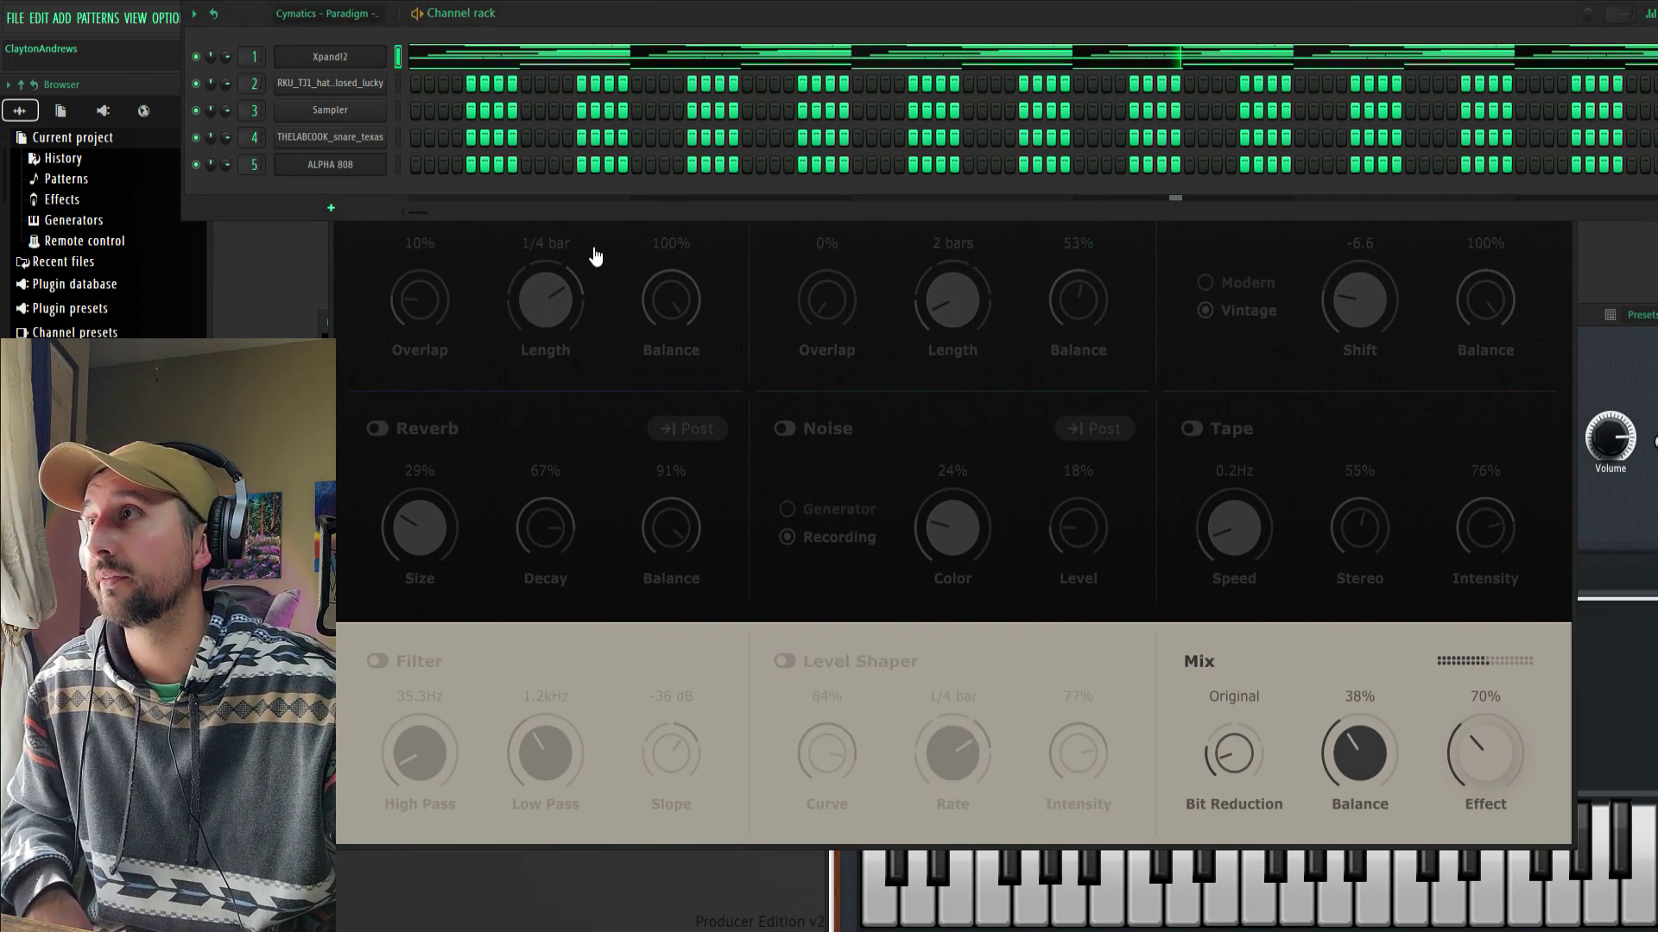
{"action": "left_click_drag", "start_coordinate": [759, 21], "coordinate": [871, 593]}
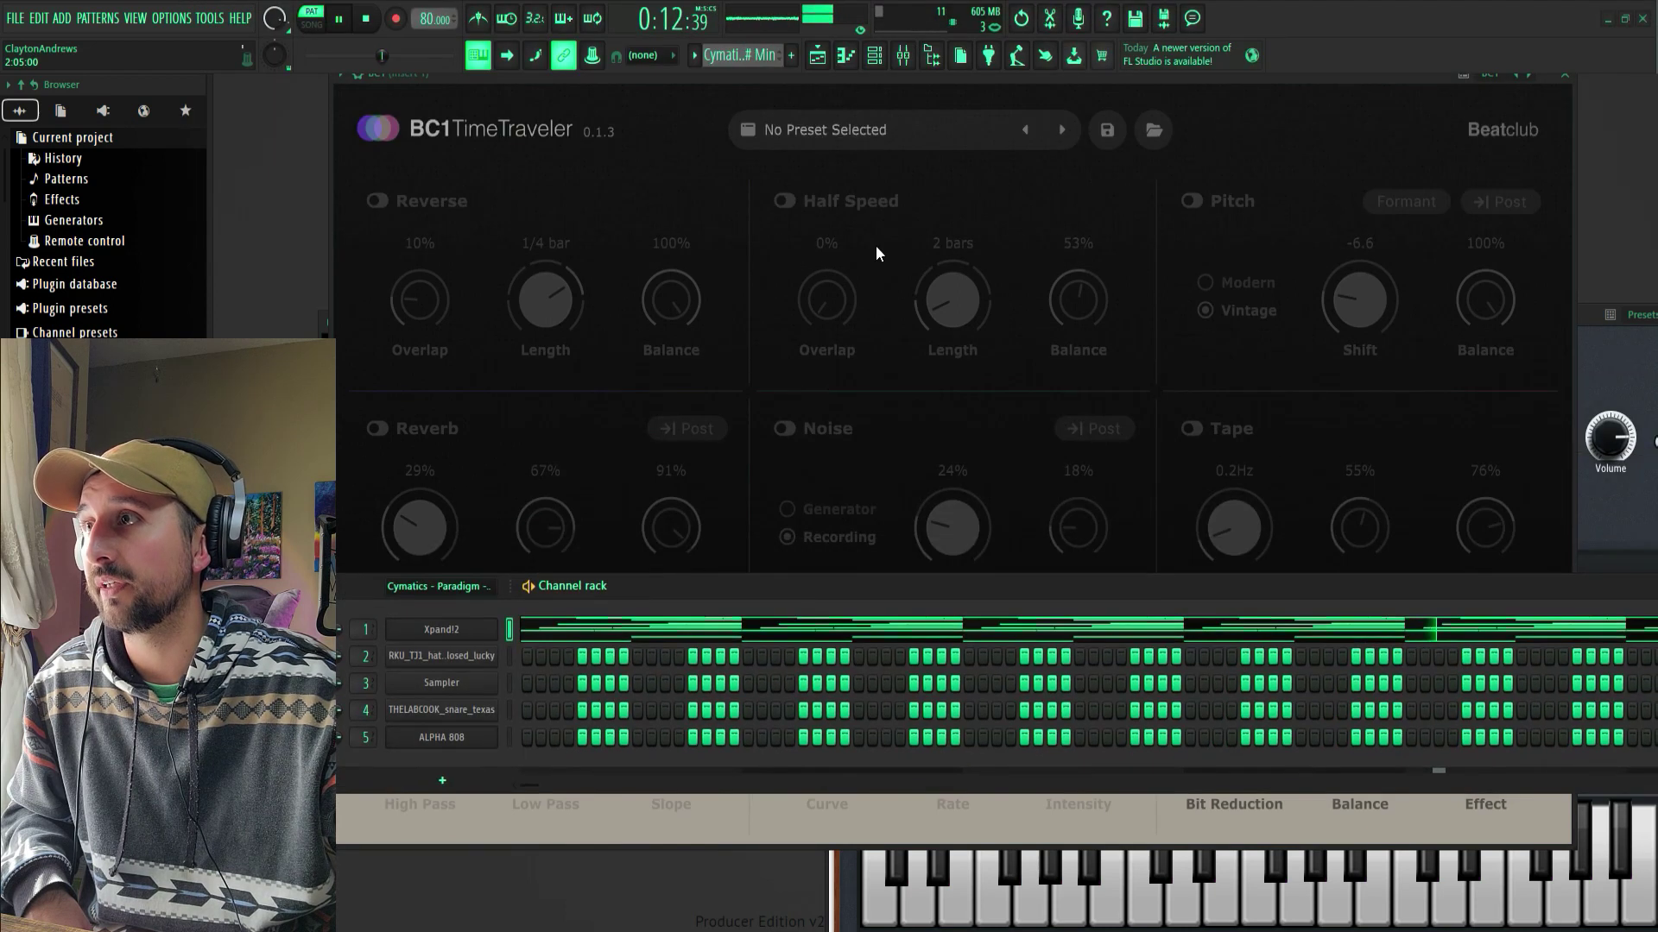
{"action": "left_click_drag", "start_coordinate": [995, 602], "coordinate": [954, 782]}
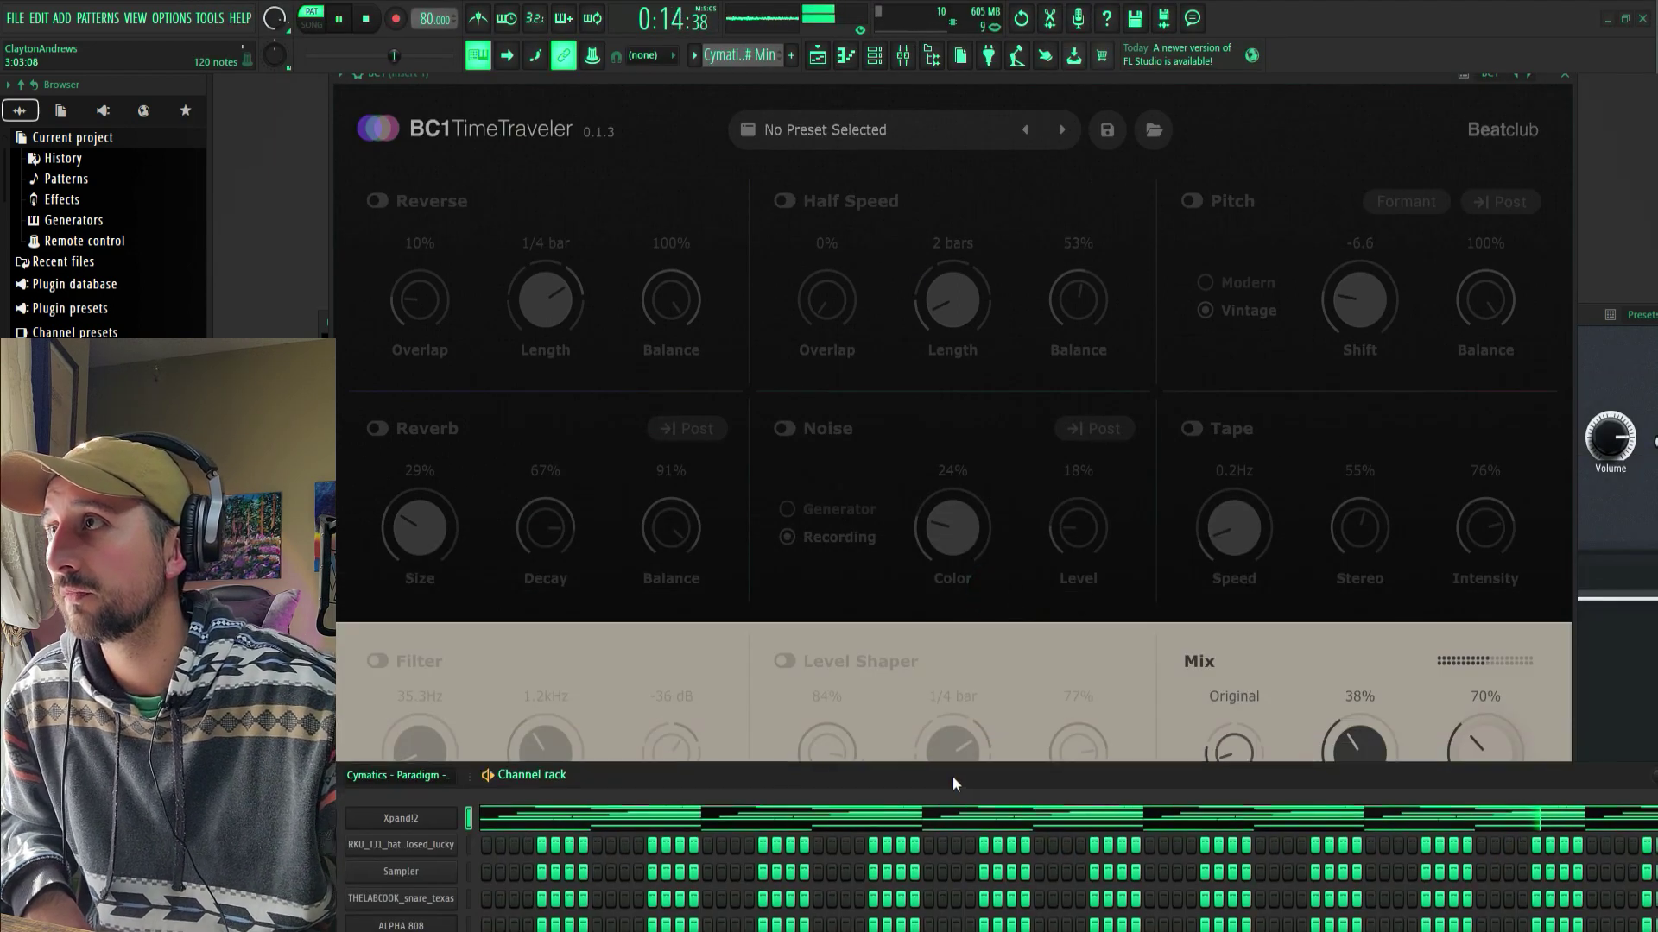
- Audition CREATIVE presets Beautiful Yet Unexpected Results, Destroy the music and I don't even recognize you
{"action": "left_click", "coordinate": [857, 138]}
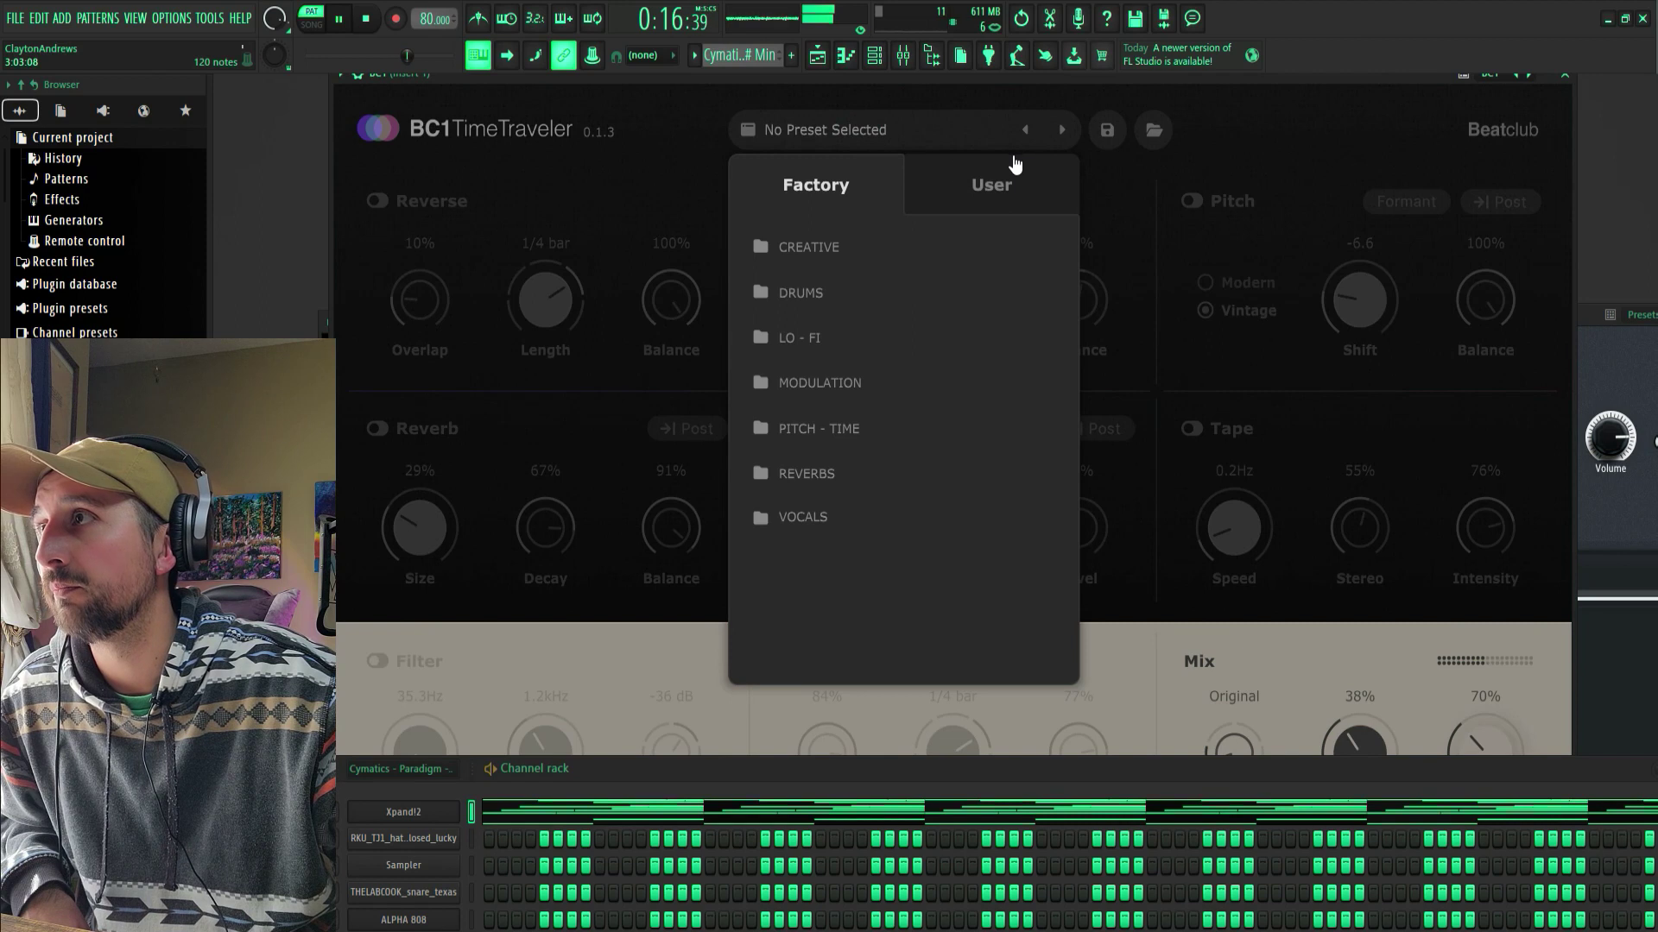
{"action": "left_click", "coordinate": [863, 245]}
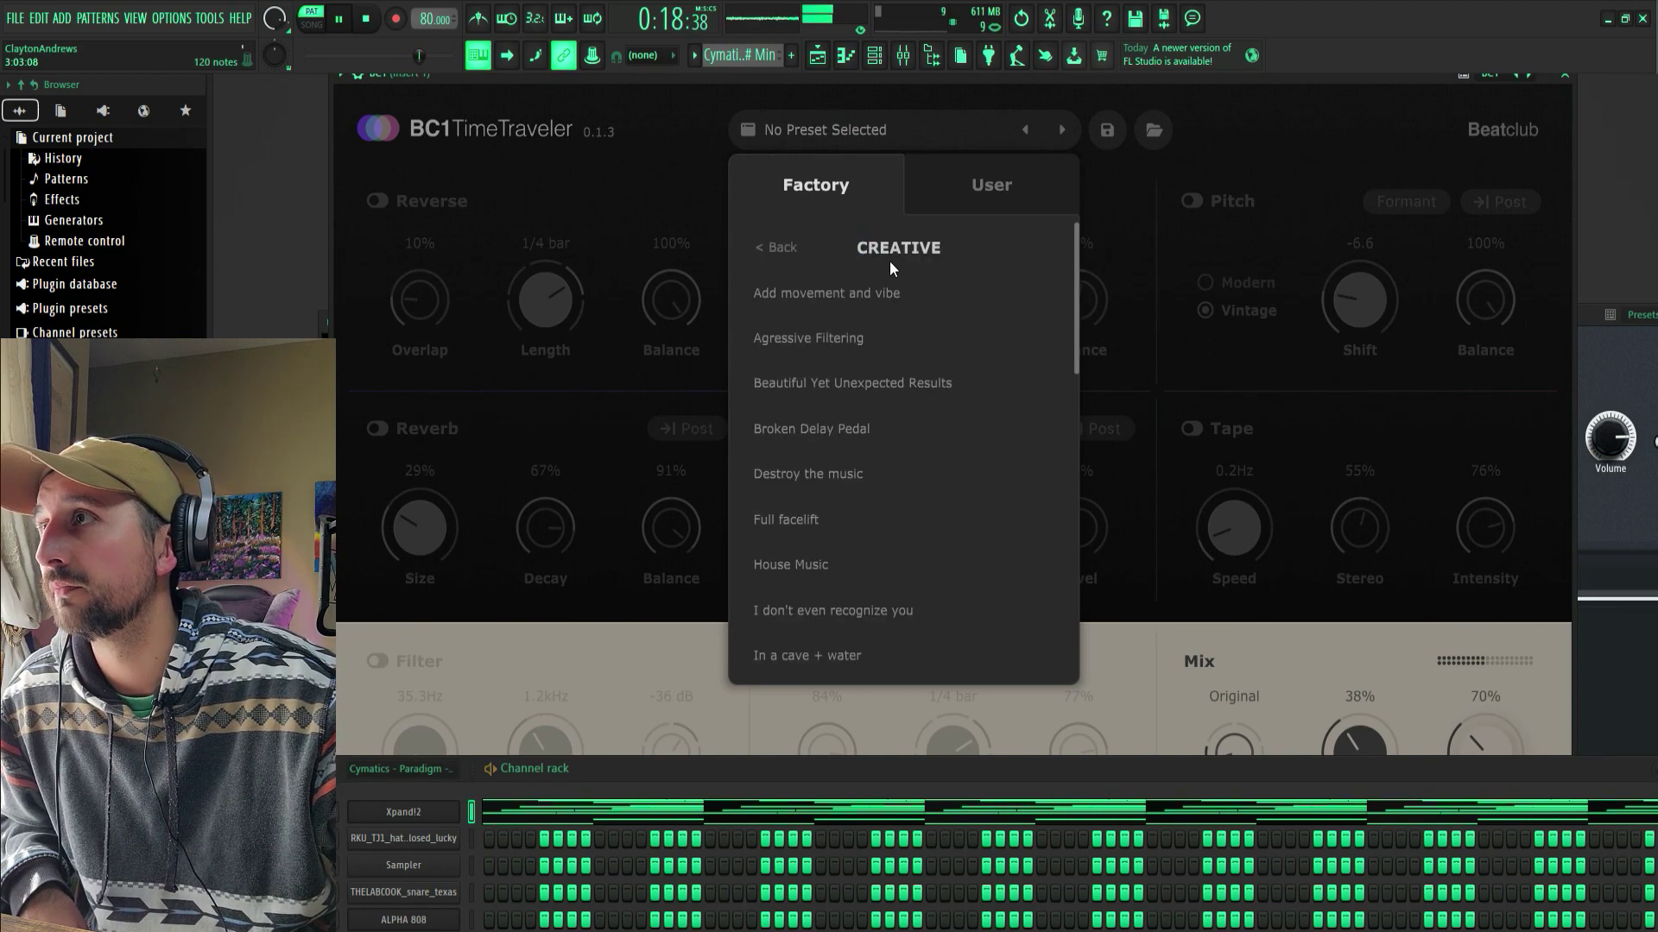
{"action": "scroll", "coordinate": [898, 423], "scroll_direction": "down", "scroll_amount": 2}
{"action": "scroll", "coordinate": [906, 474], "scroll_direction": "down", "scroll_amount": 2}
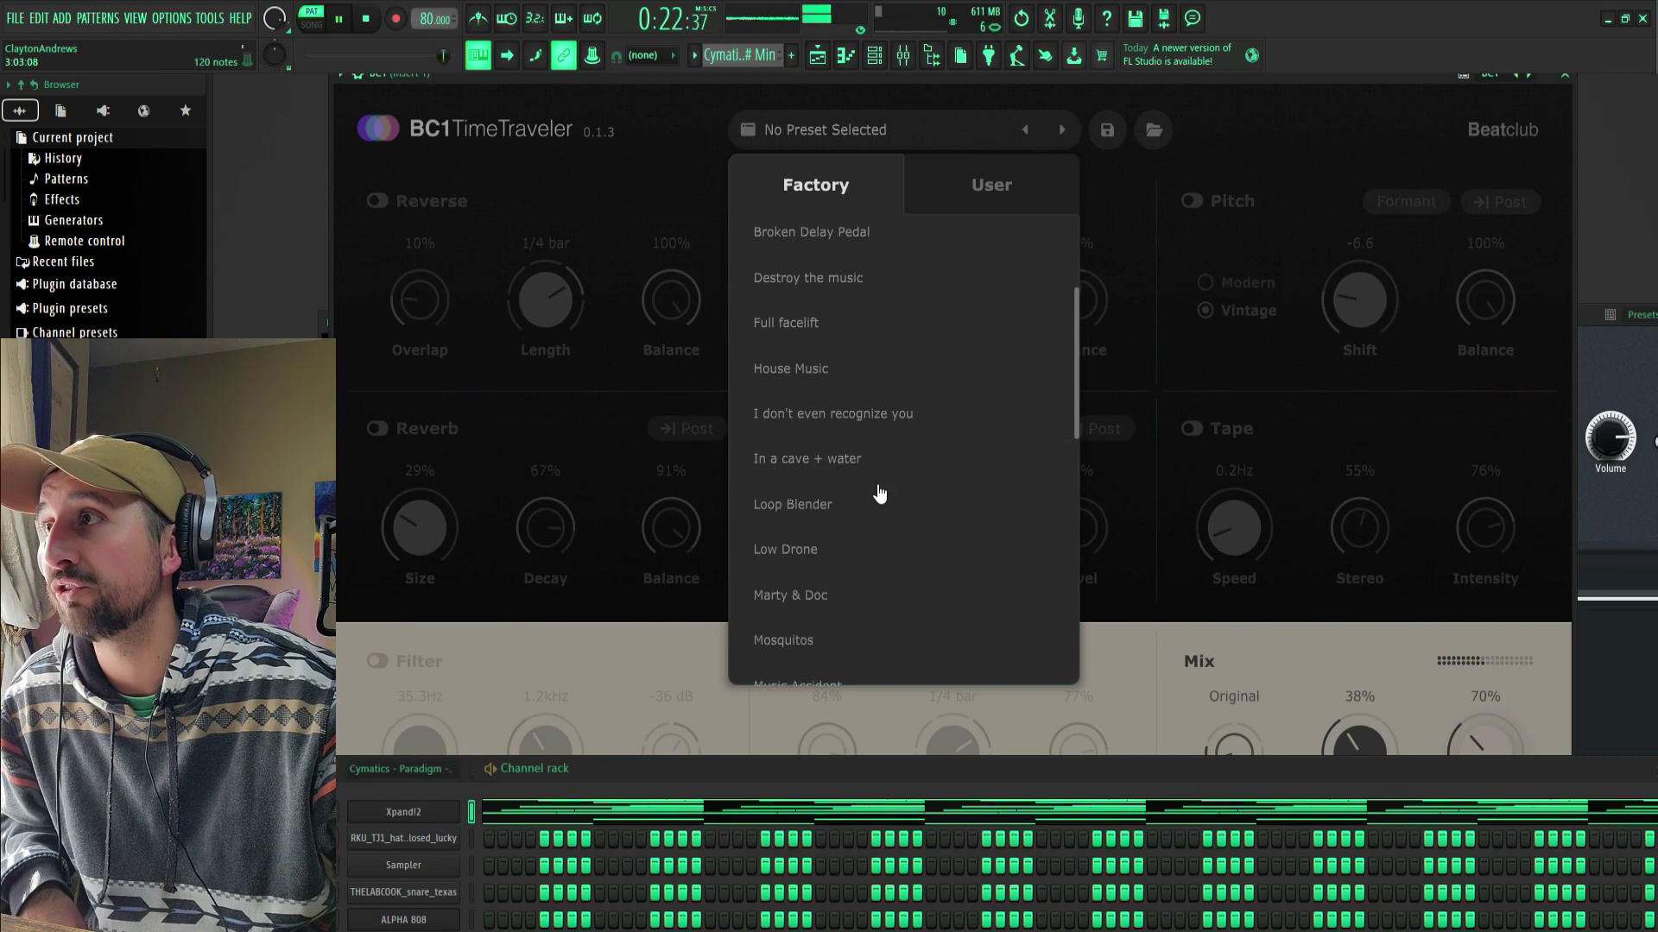
{"action": "scroll", "coordinate": [885, 496], "scroll_direction": "down", "scroll_amount": 2}
{"action": "scroll", "coordinate": [850, 565], "scroll_direction": "up", "scroll_amount": 3}
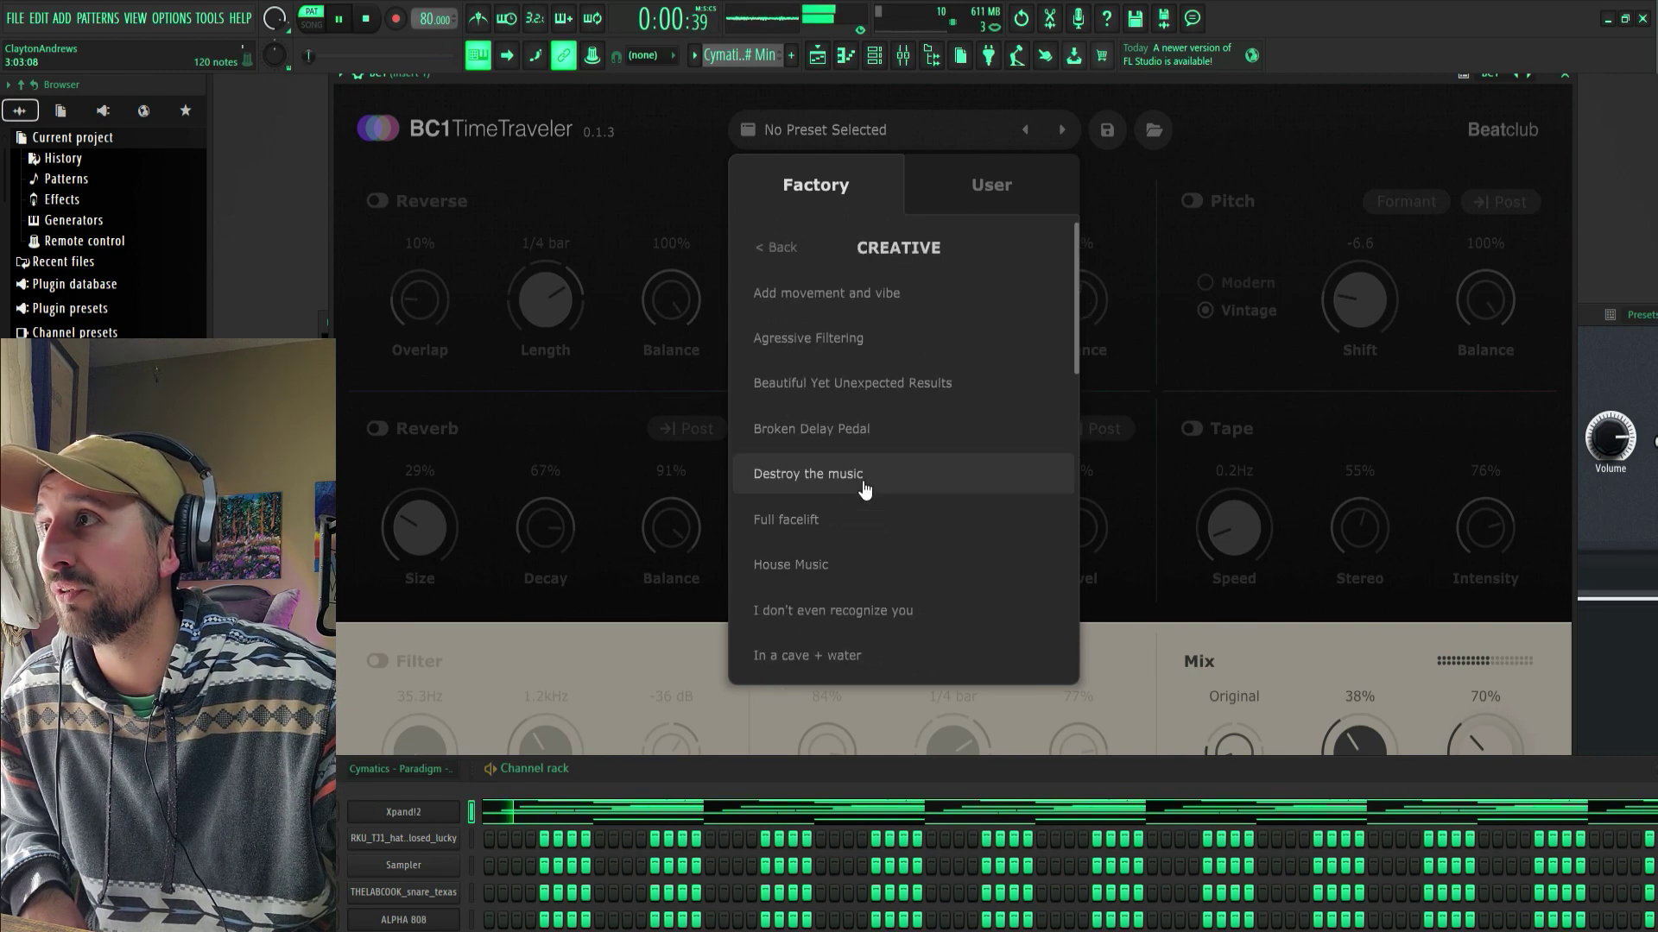
{"action": "left_click", "coordinate": [890, 390]}
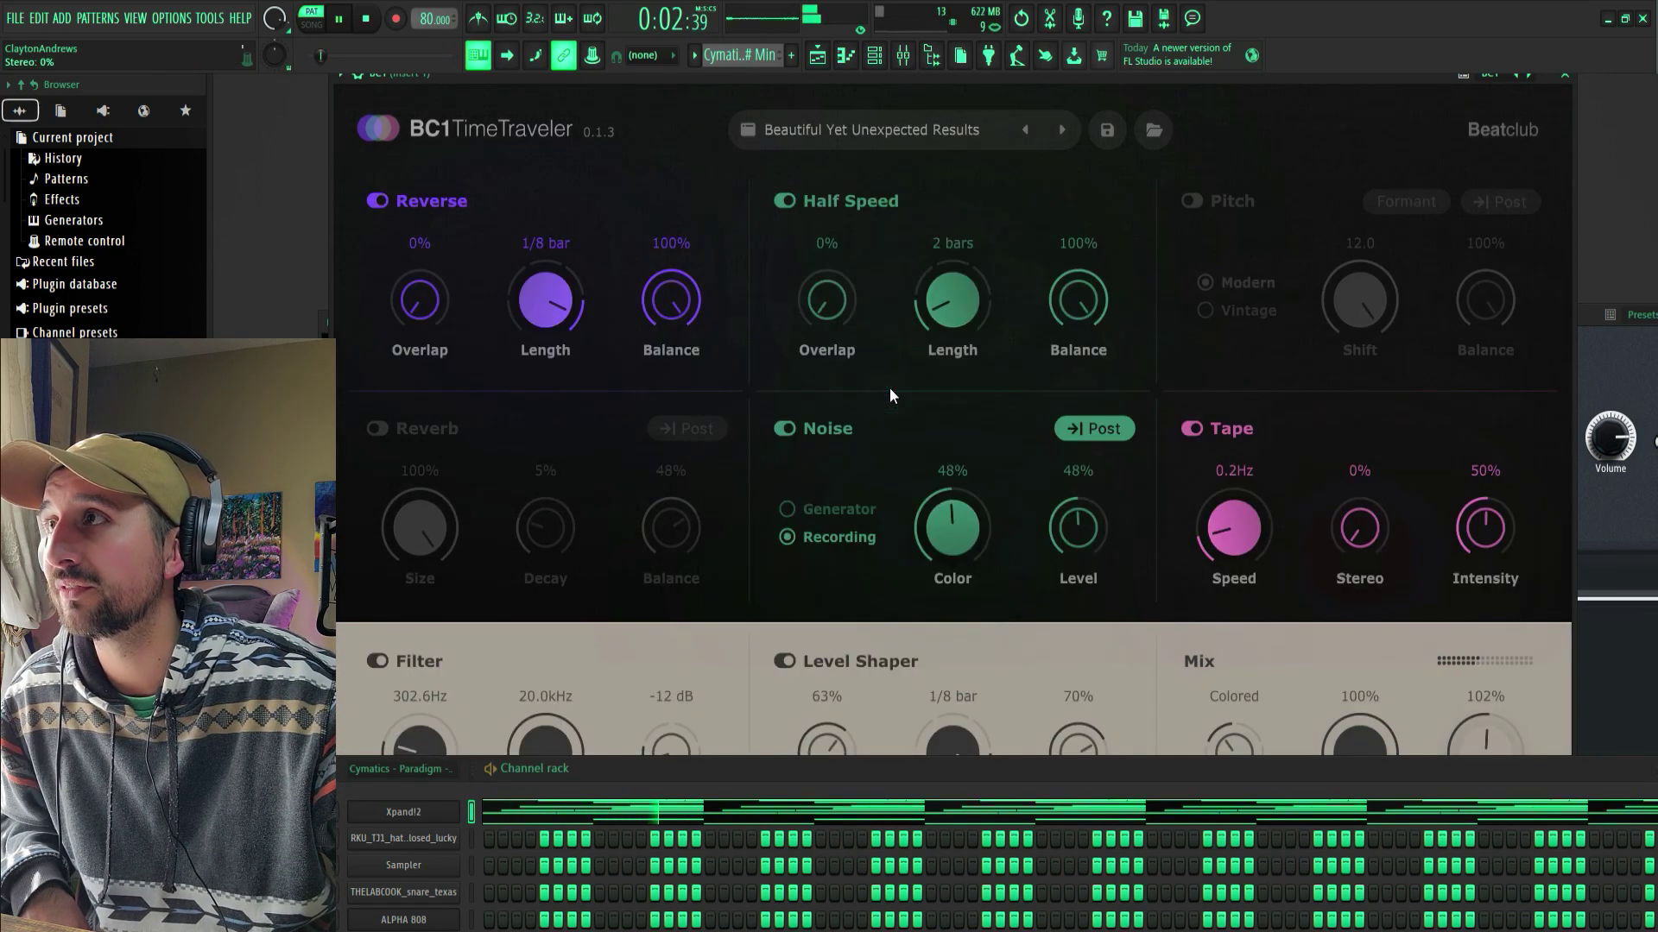
{"action": "left_click", "coordinate": [895, 149]}
{"action": "left_click", "coordinate": [844, 472]}
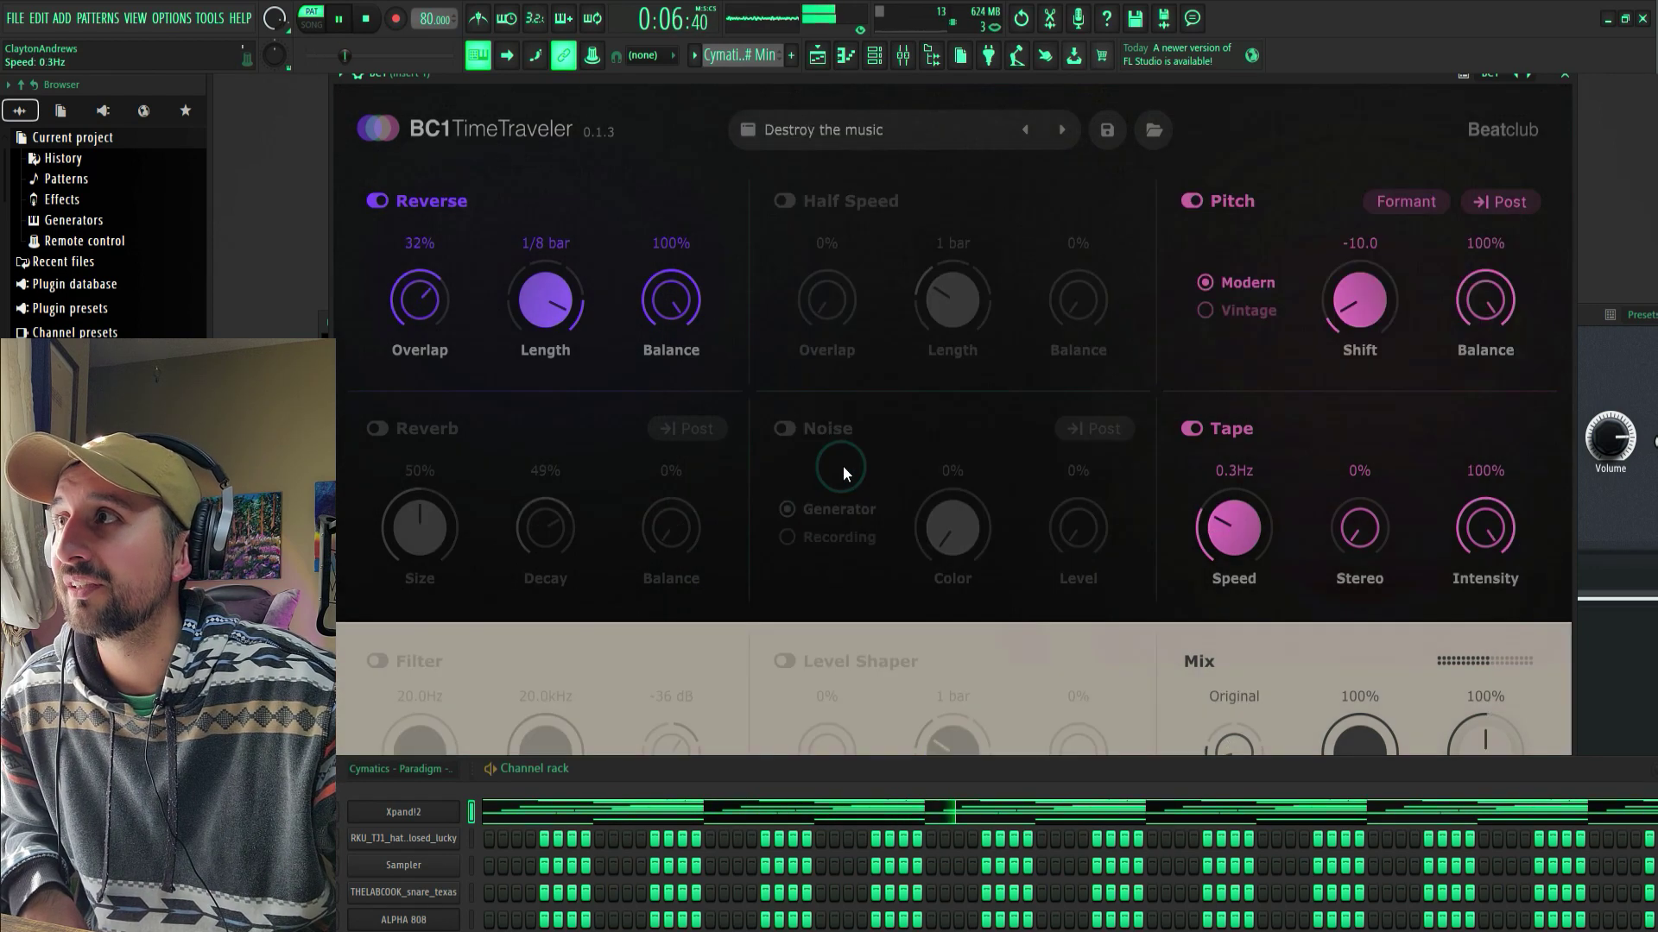
{"action": "left_click", "coordinate": [836, 131]}
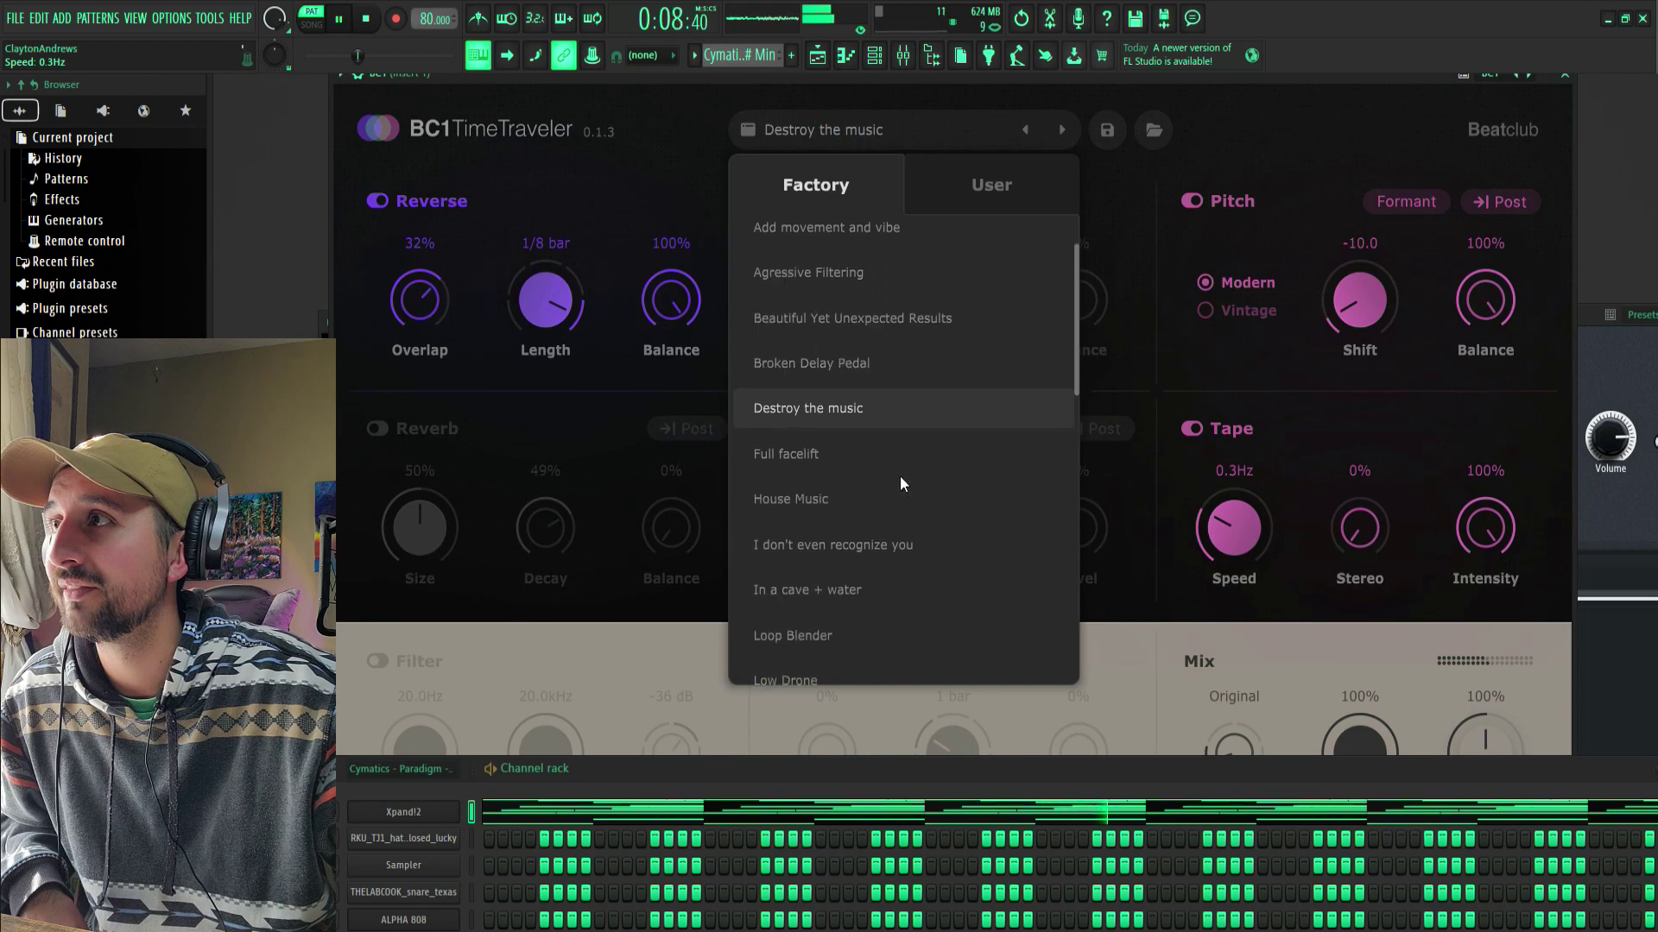
{"action": "left_click", "coordinate": [893, 552]}
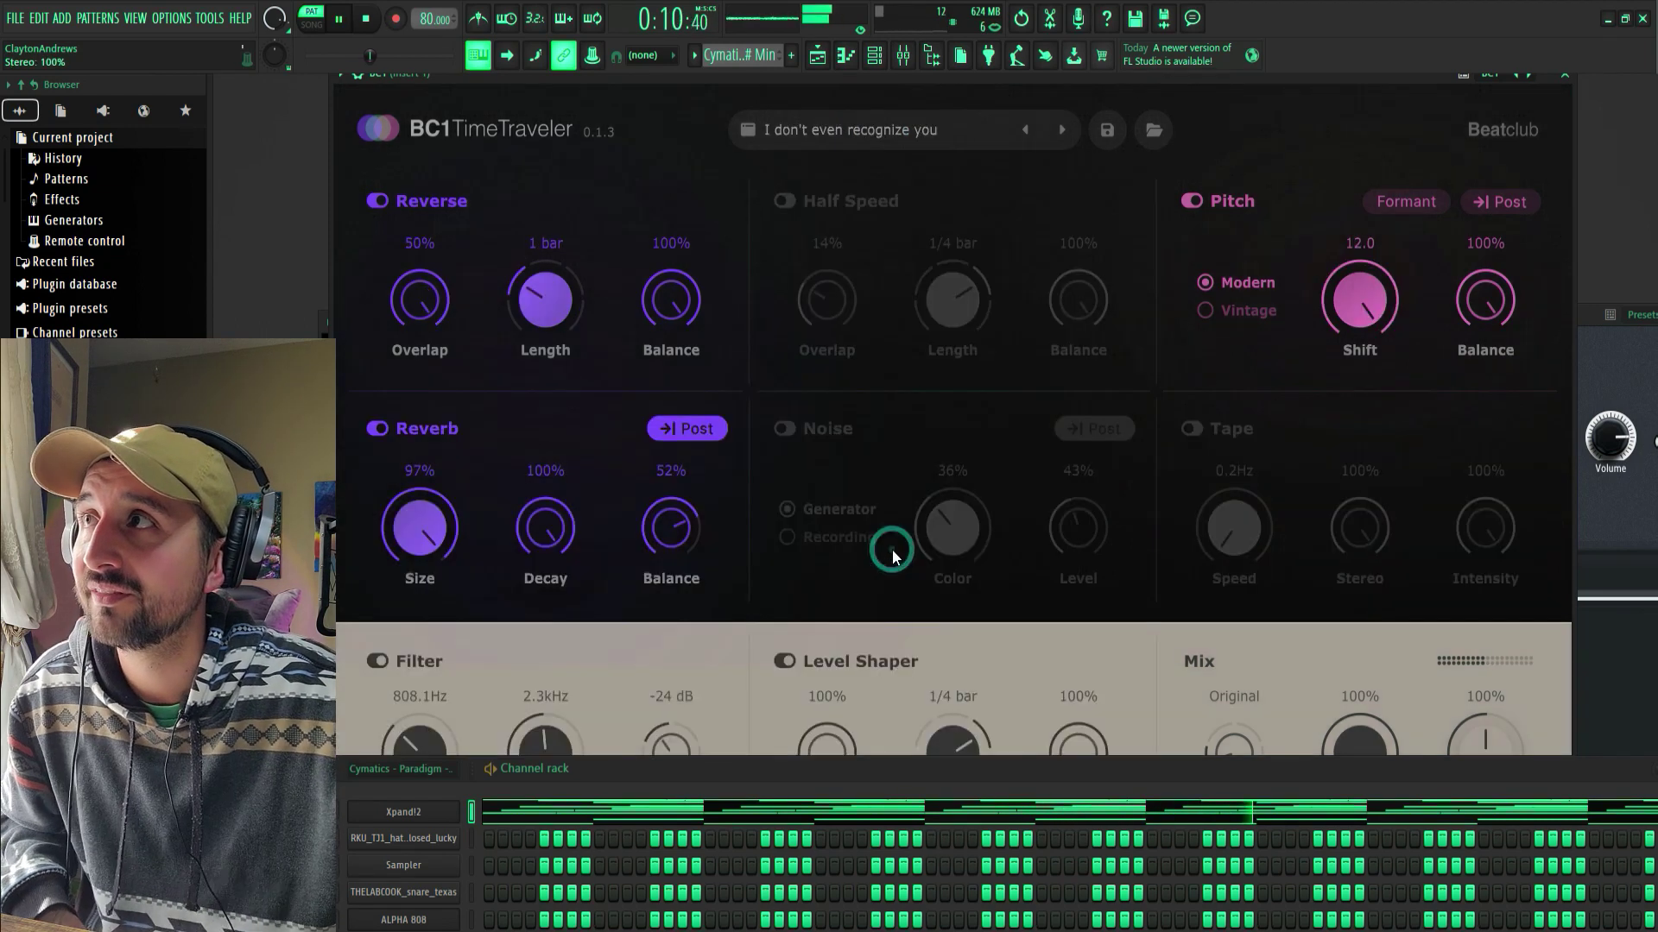
- Audition In a cave + water, Marty & Doc and Outer Space, finishing on PAFT DUNK
{"action": "left_click", "coordinate": [866, 131]}
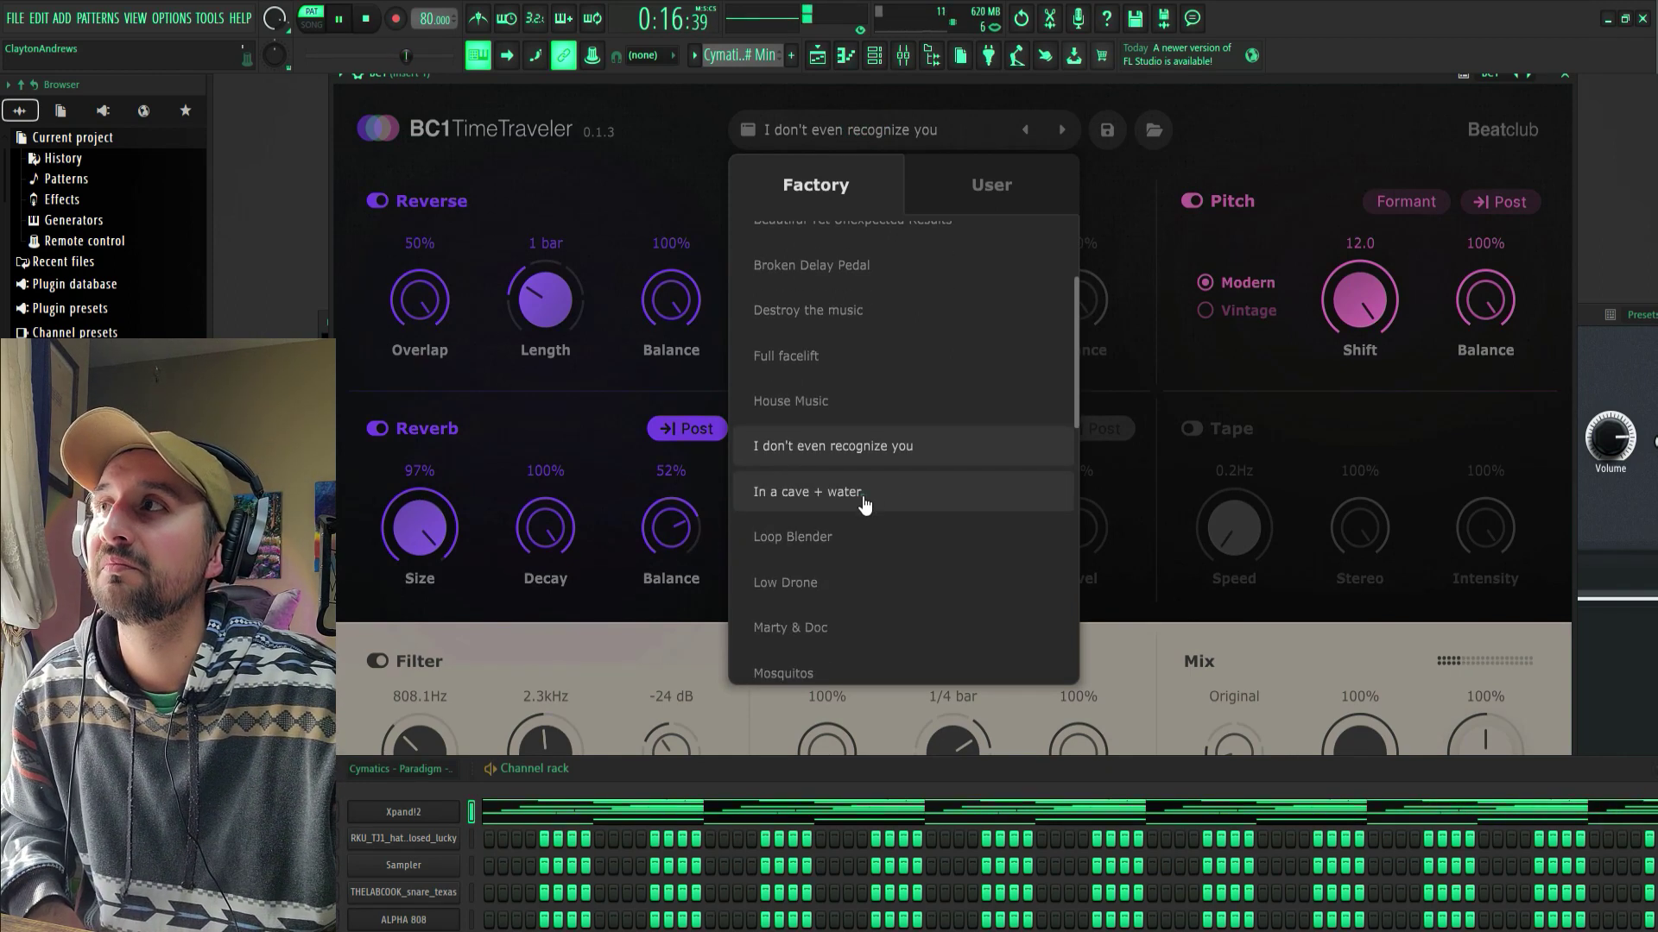
{"action": "left_click", "coordinate": [864, 492]}
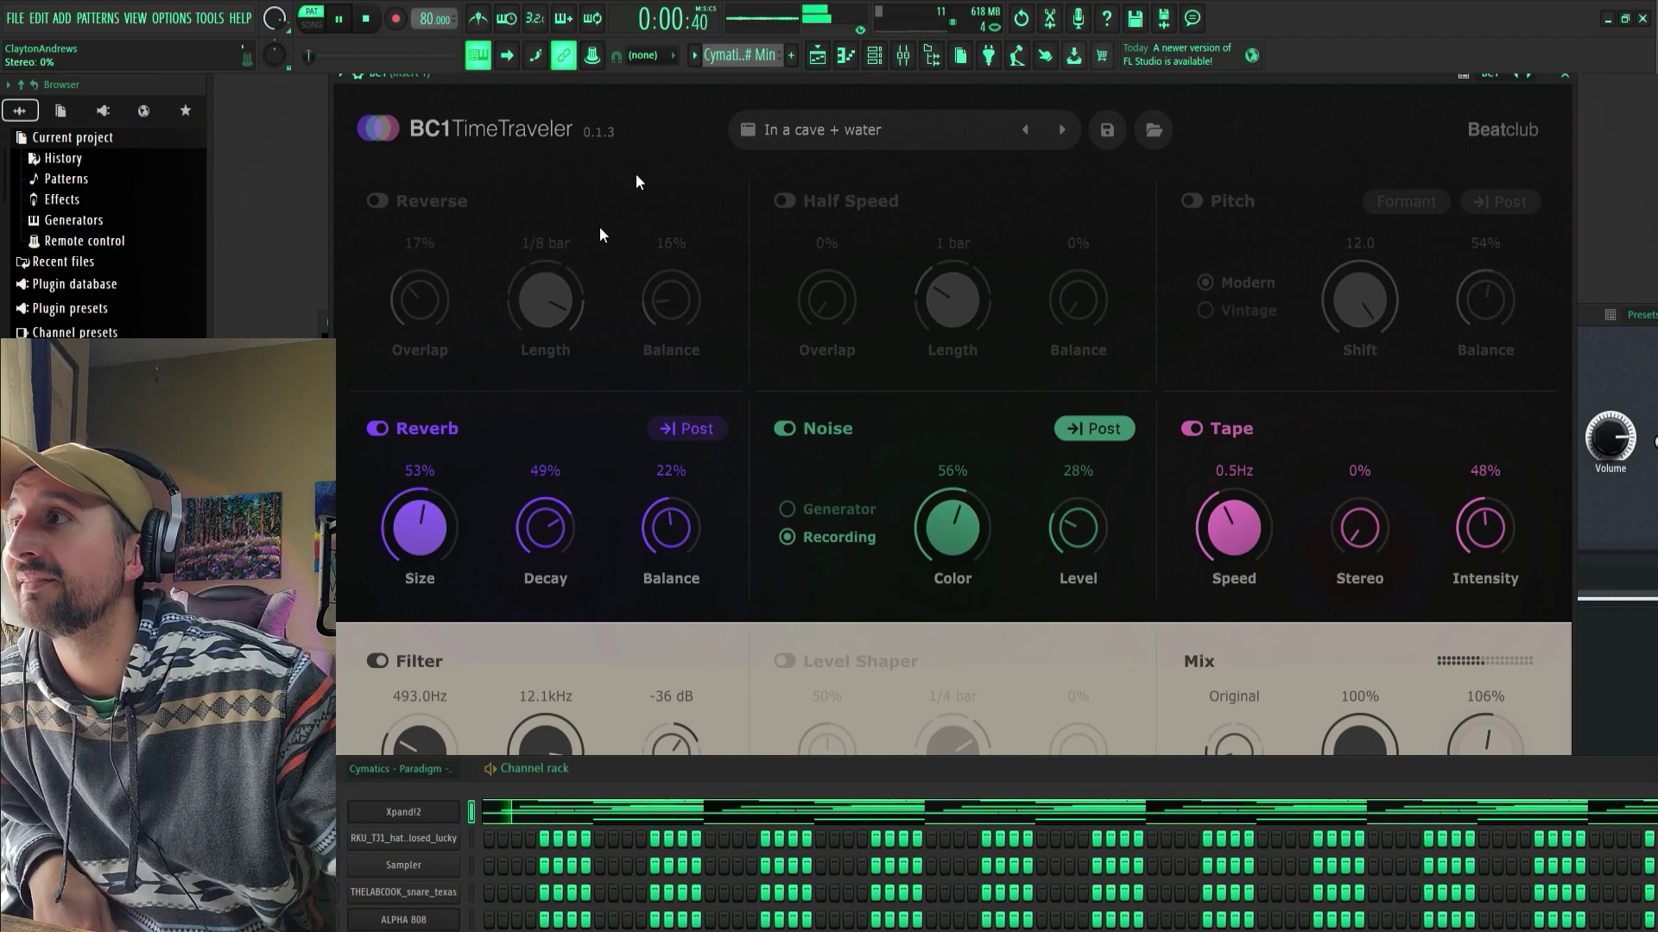
{"action": "left_click", "coordinate": [895, 140]}
{"action": "scroll", "coordinate": [872, 328], "scroll_direction": "down", "scroll_amount": 2}
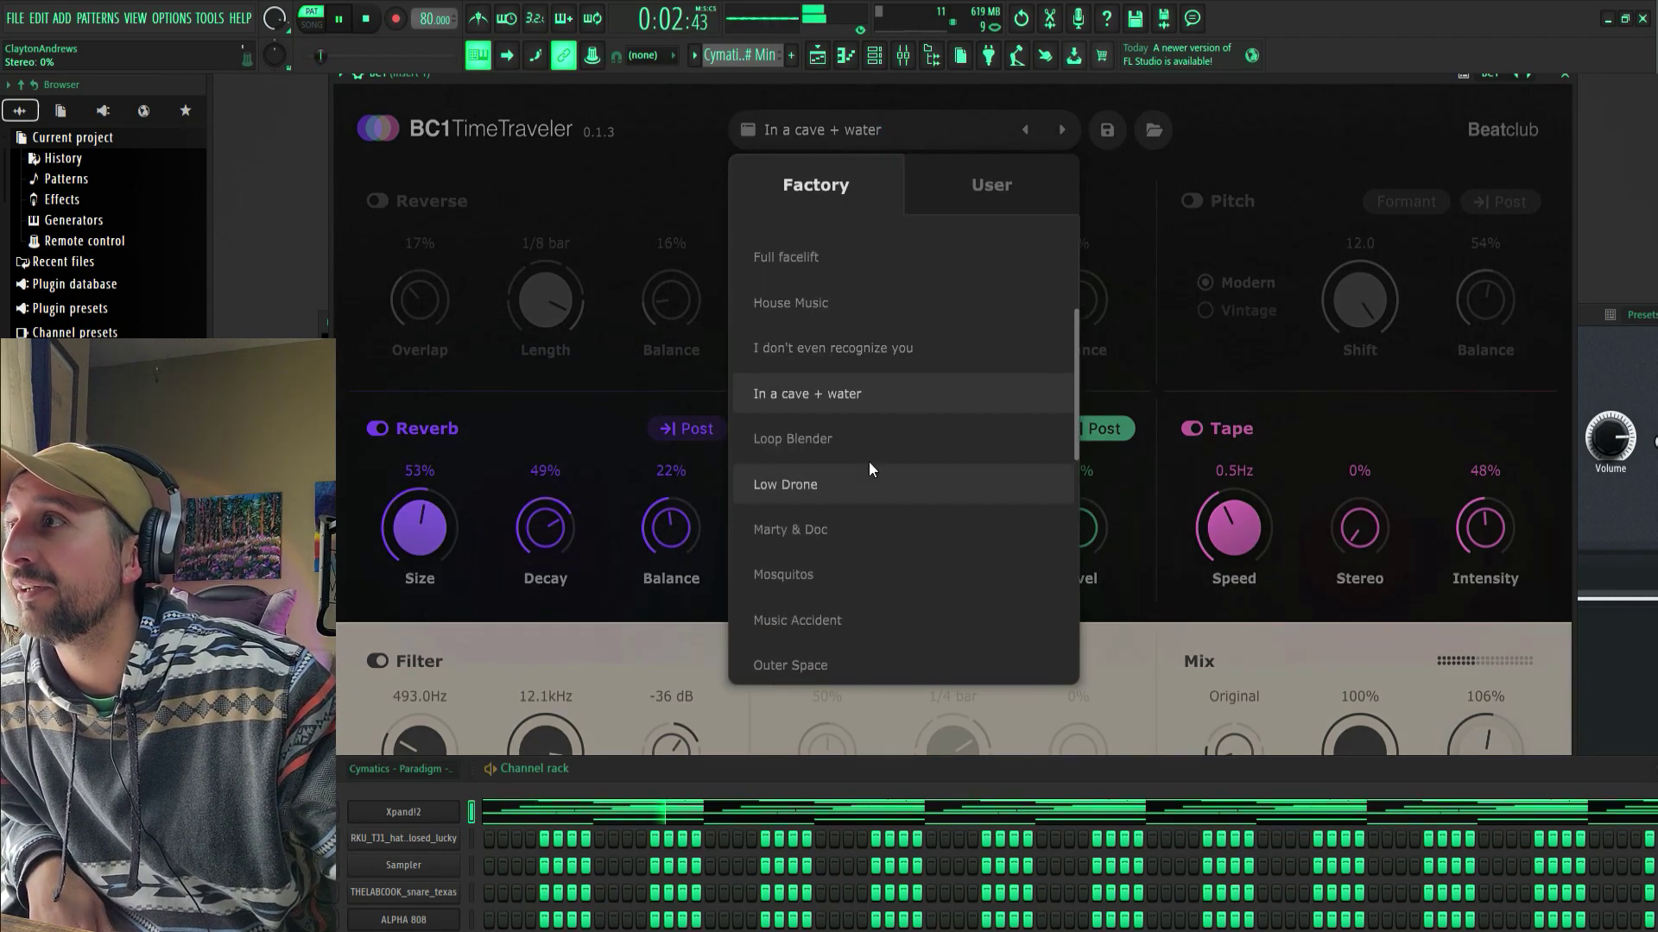
{"action": "left_click", "coordinate": [831, 544]}
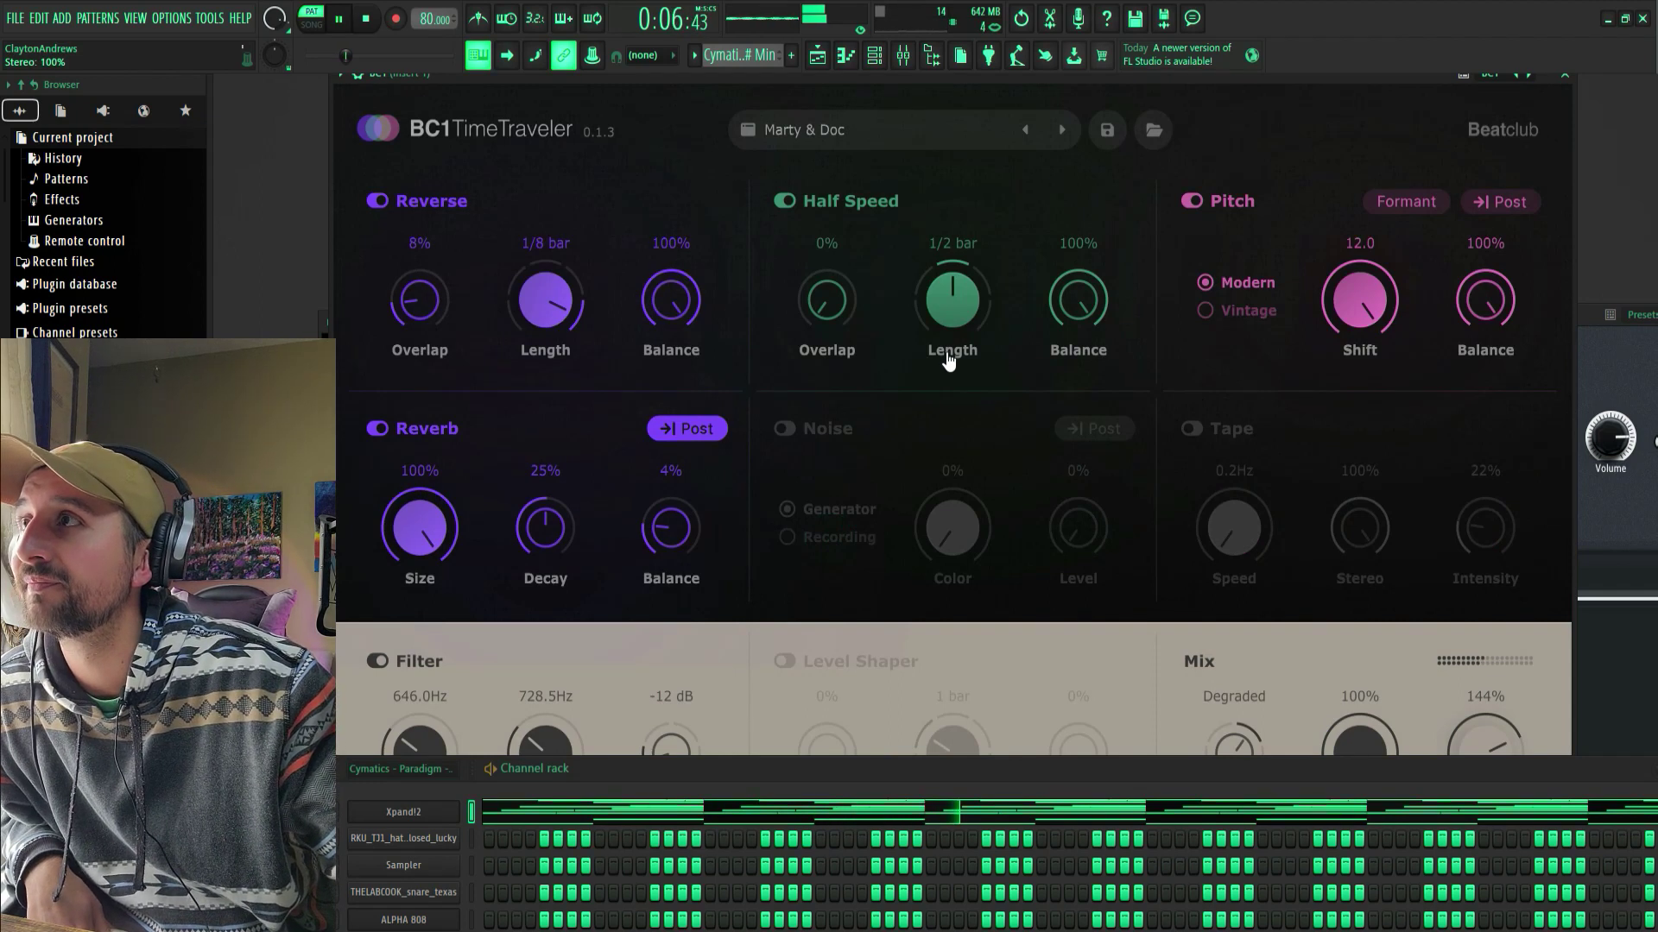
{"action": "left_click", "coordinate": [858, 143]}
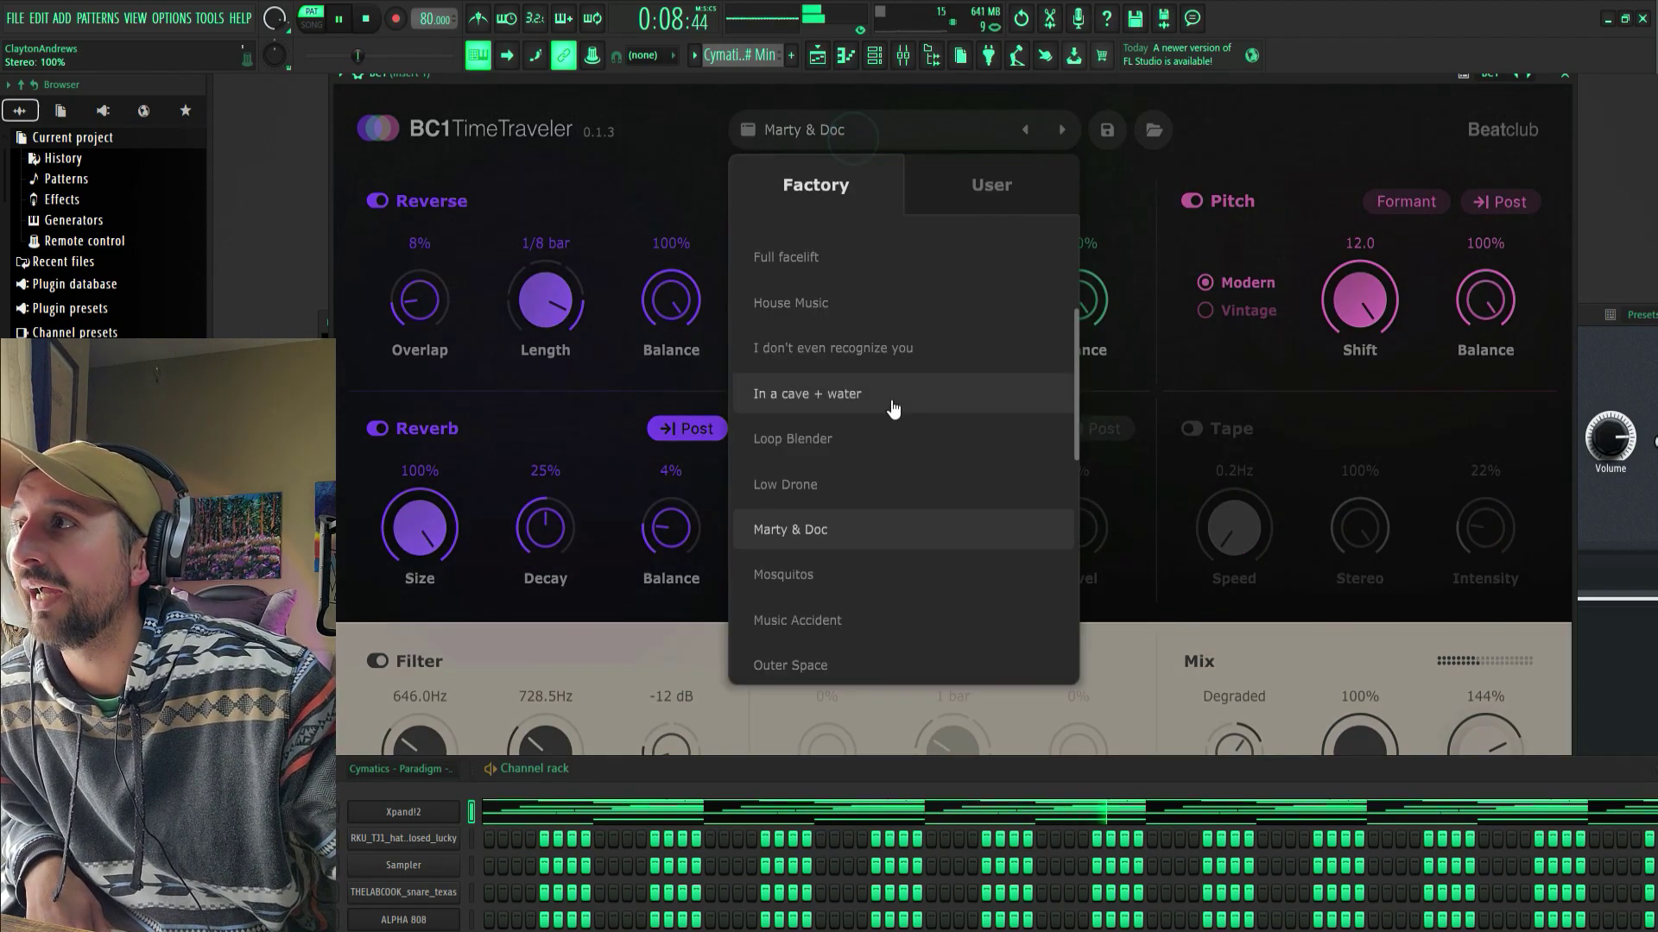
{"action": "scroll", "coordinate": [881, 457], "scroll_direction": "down", "scroll_amount": 1}
{"action": "left_click", "coordinate": [825, 603]}
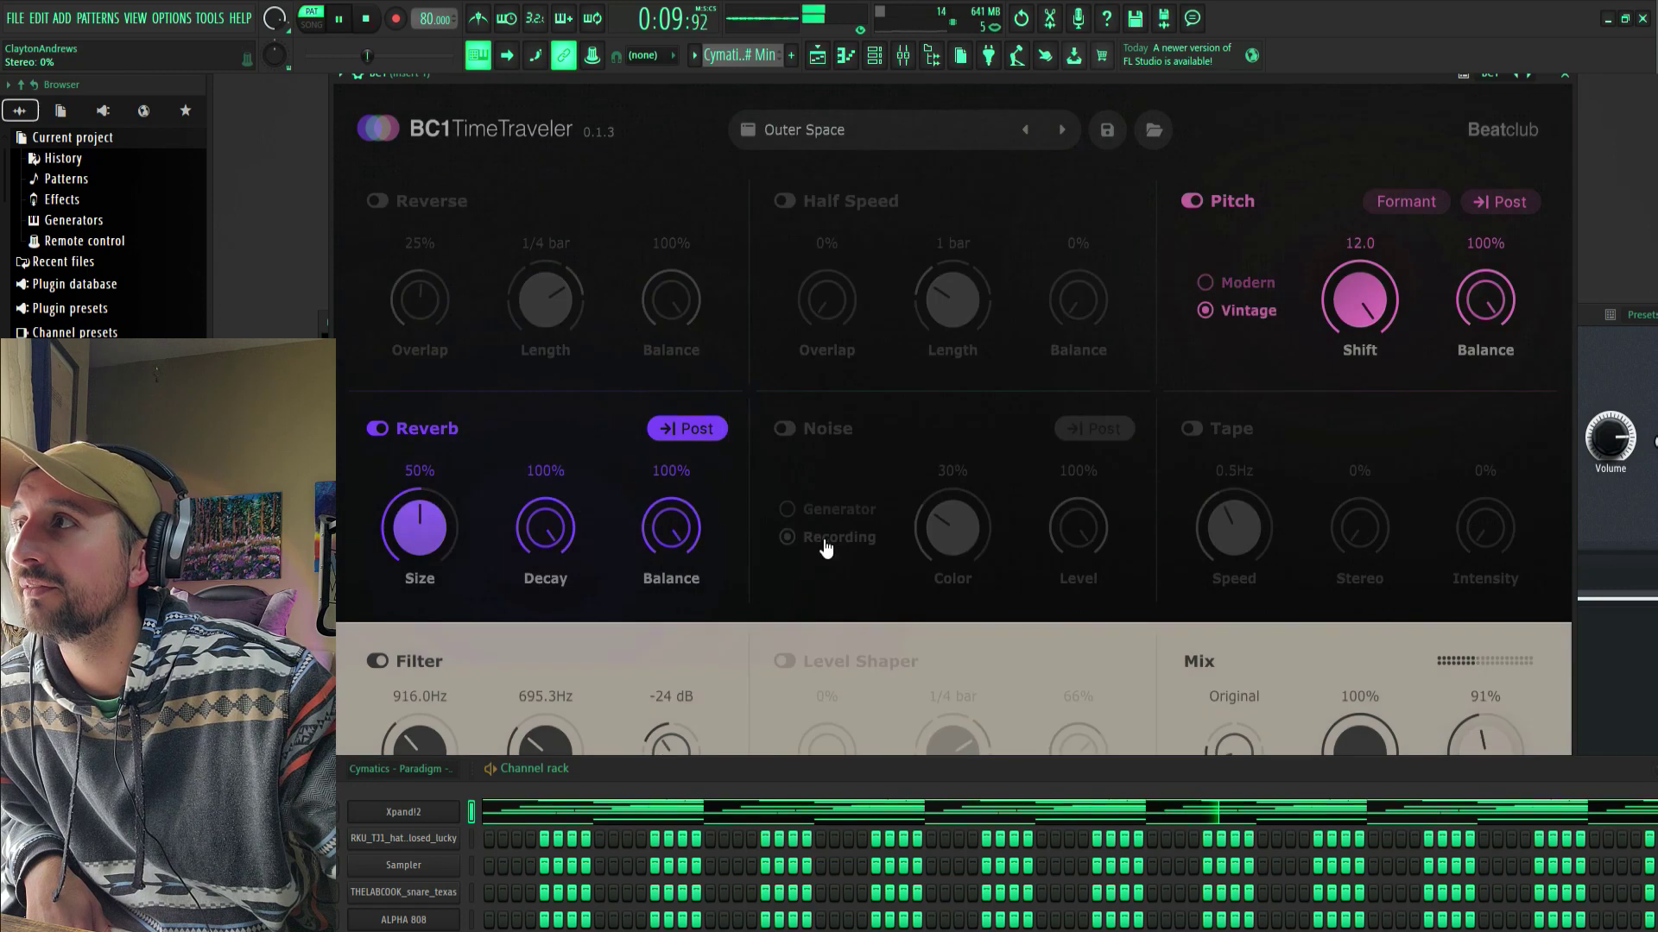
{"action": "left_click", "coordinate": [846, 131]}
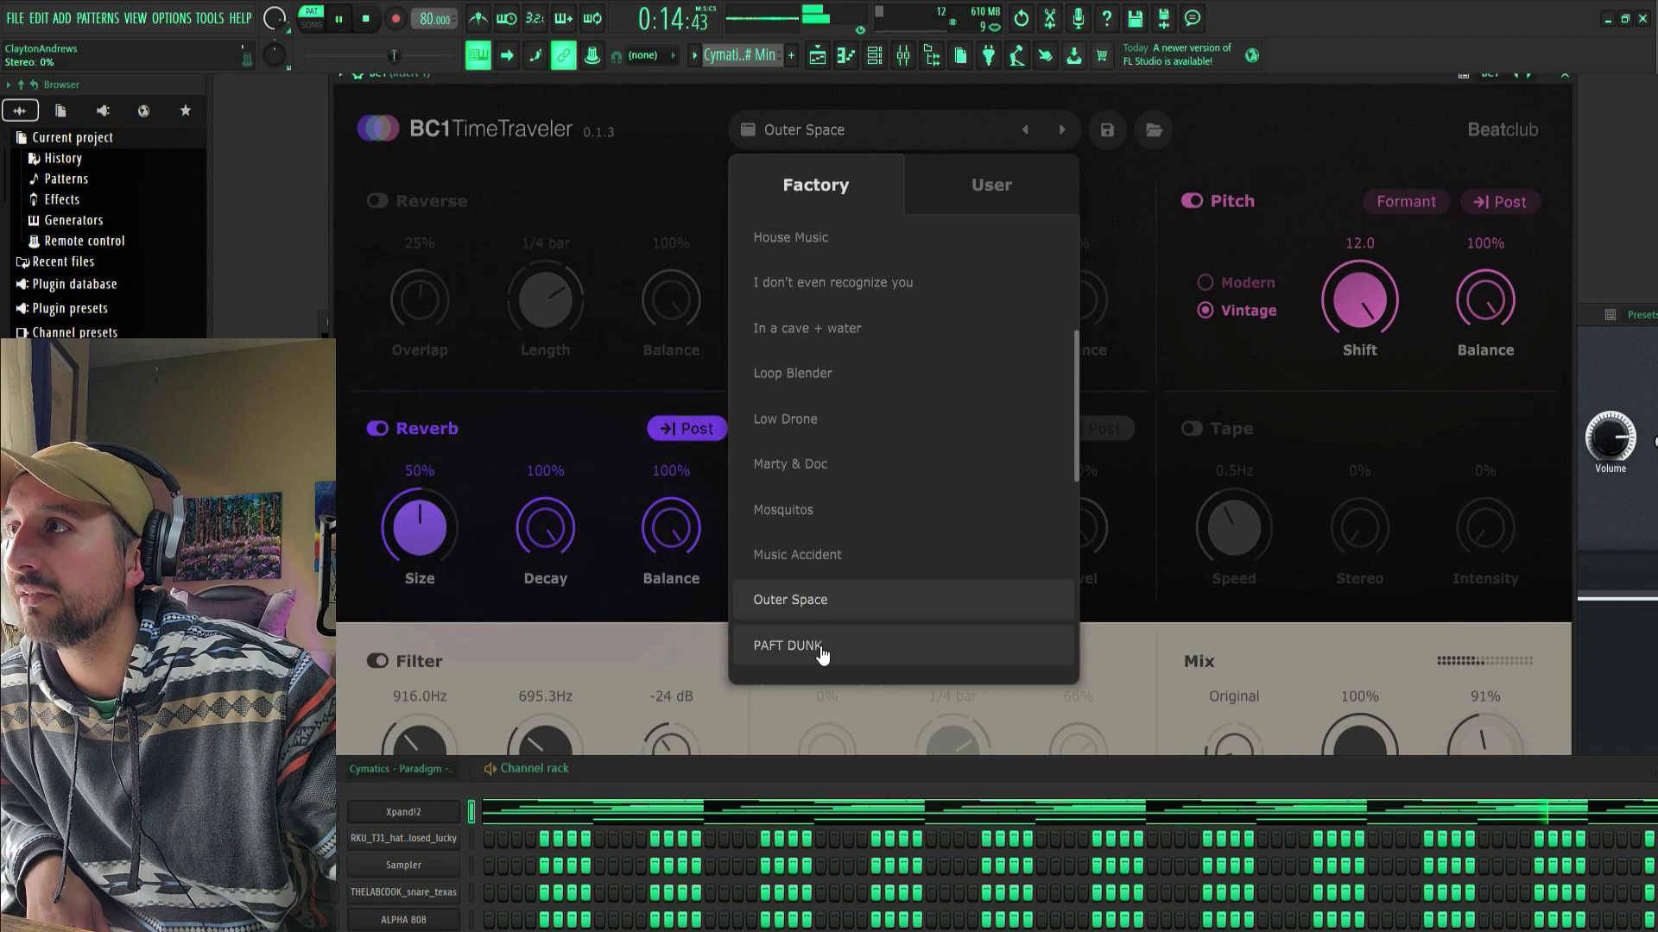
{"action": "left_click", "coordinate": [820, 652]}
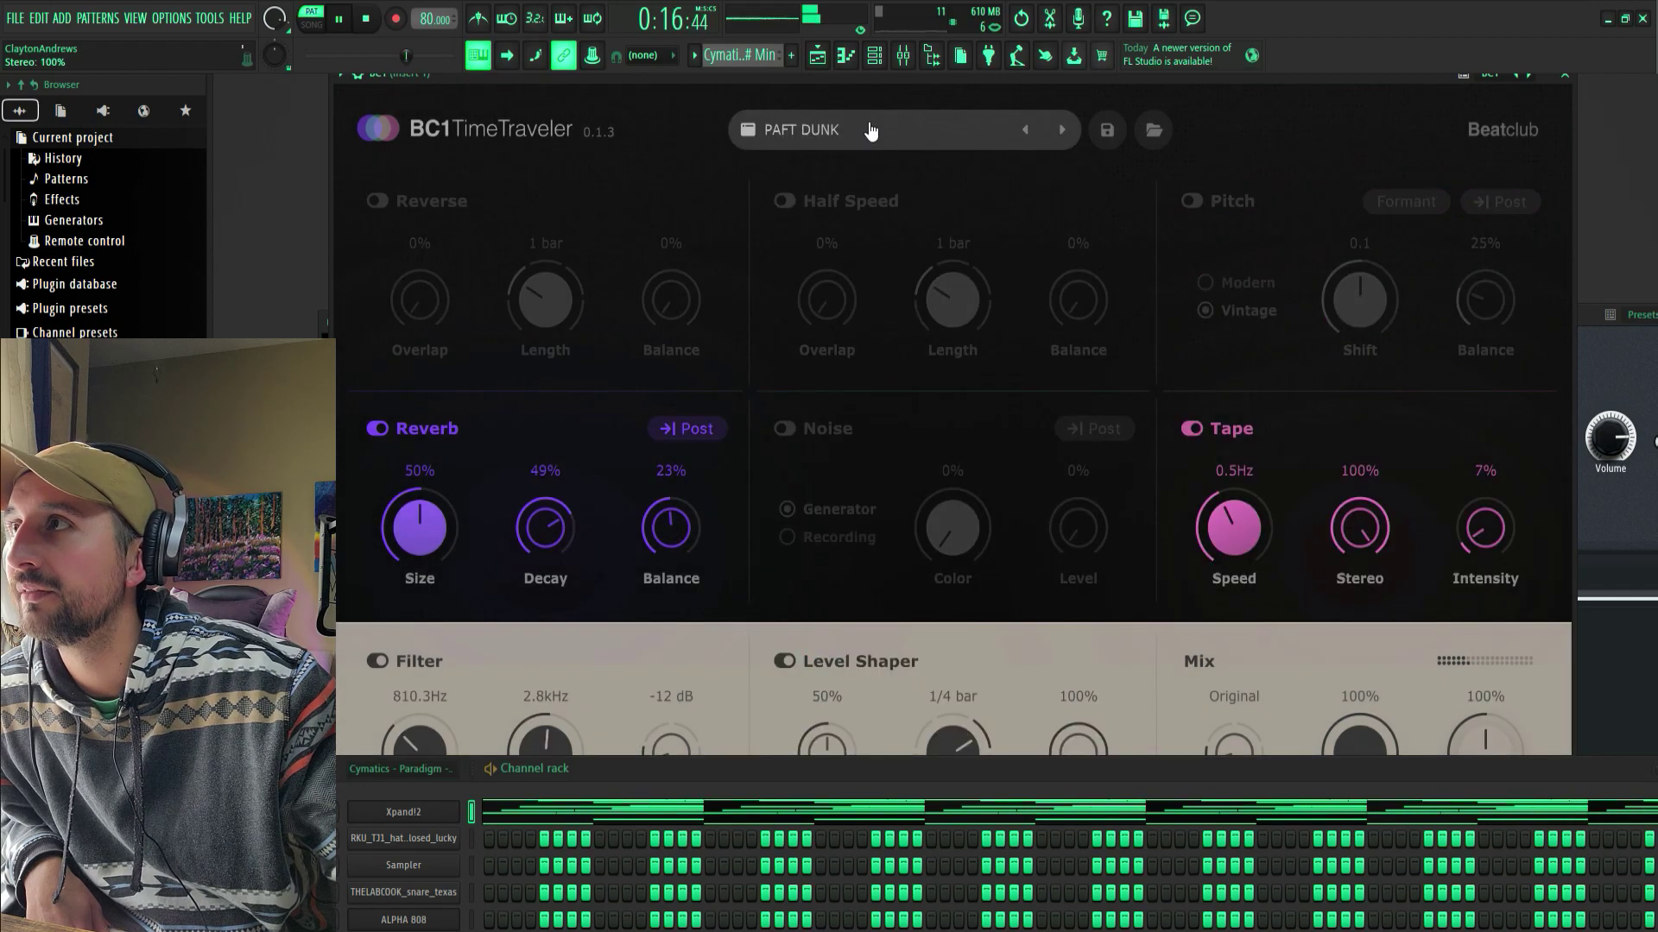
{"action": "left_click", "coordinate": [870, 131]}
{"action": "scroll", "coordinate": [807, 253], "scroll_direction": "up", "scroll_amount": 2}
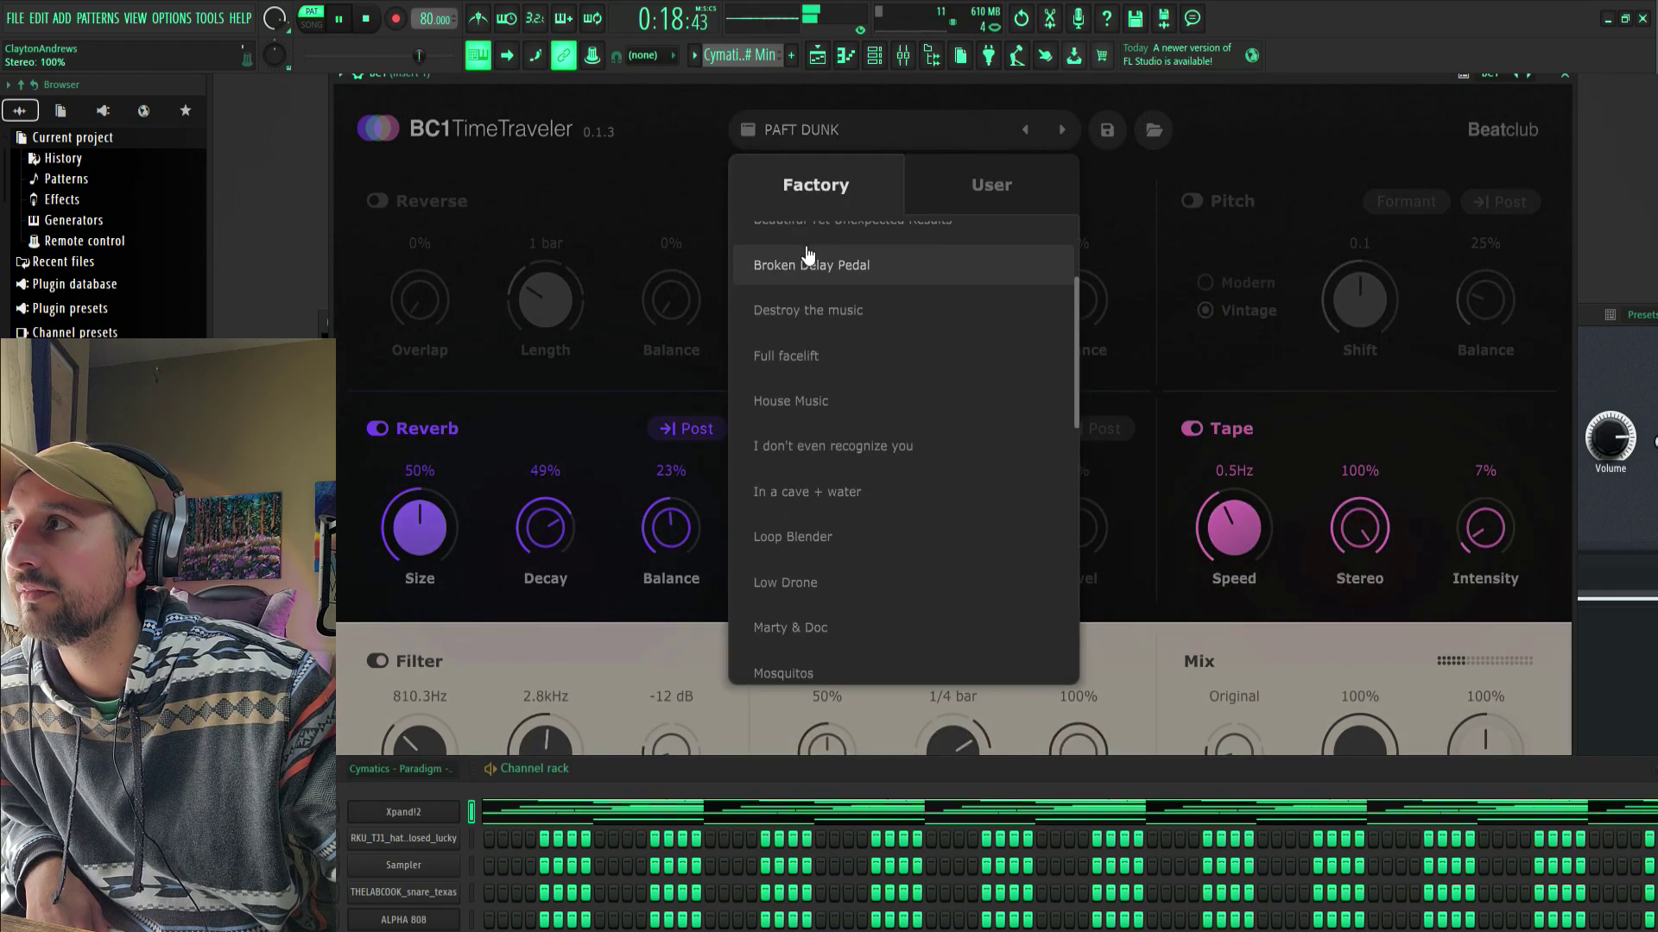
{"action": "scroll", "coordinate": [807, 253], "scroll_direction": "up", "scroll_amount": 3}
- Return to BC1 TimeTraveler's preset categories and open the DRUMS folder
{"action": "left_click", "coordinate": [830, 253]}
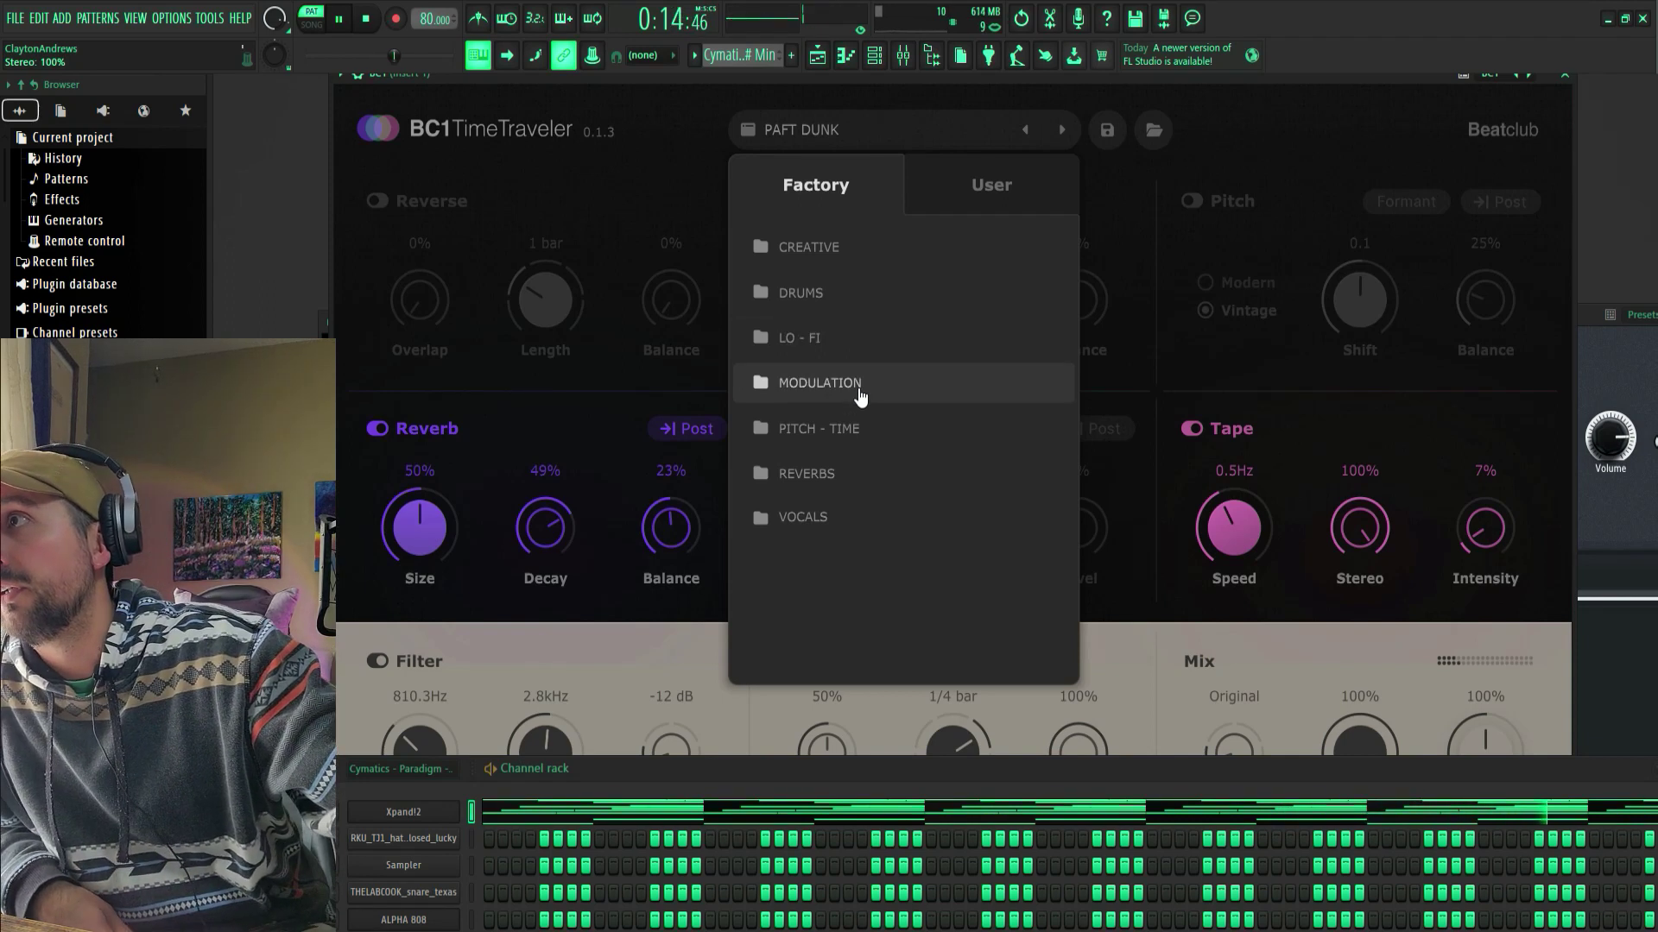
{"action": "left_click", "coordinate": [832, 298]}
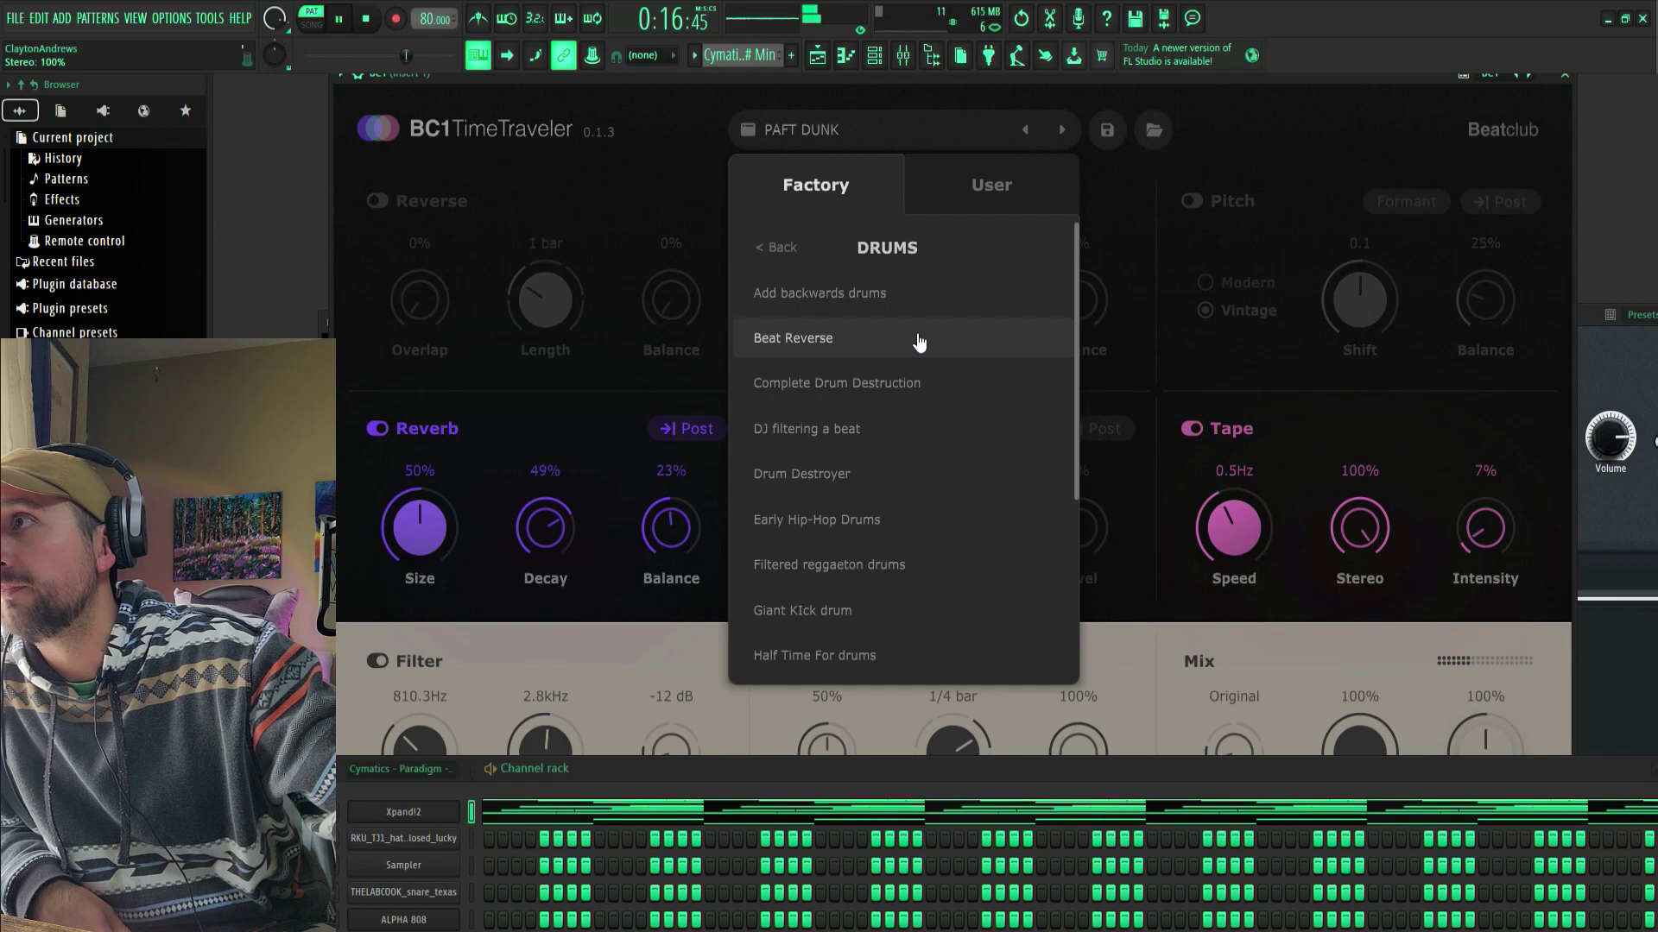
- Load Beat Reverse, then the LO - FI preset Children's Radio on BC1 TimeTraveler
{"action": "left_click", "coordinate": [872, 341]}
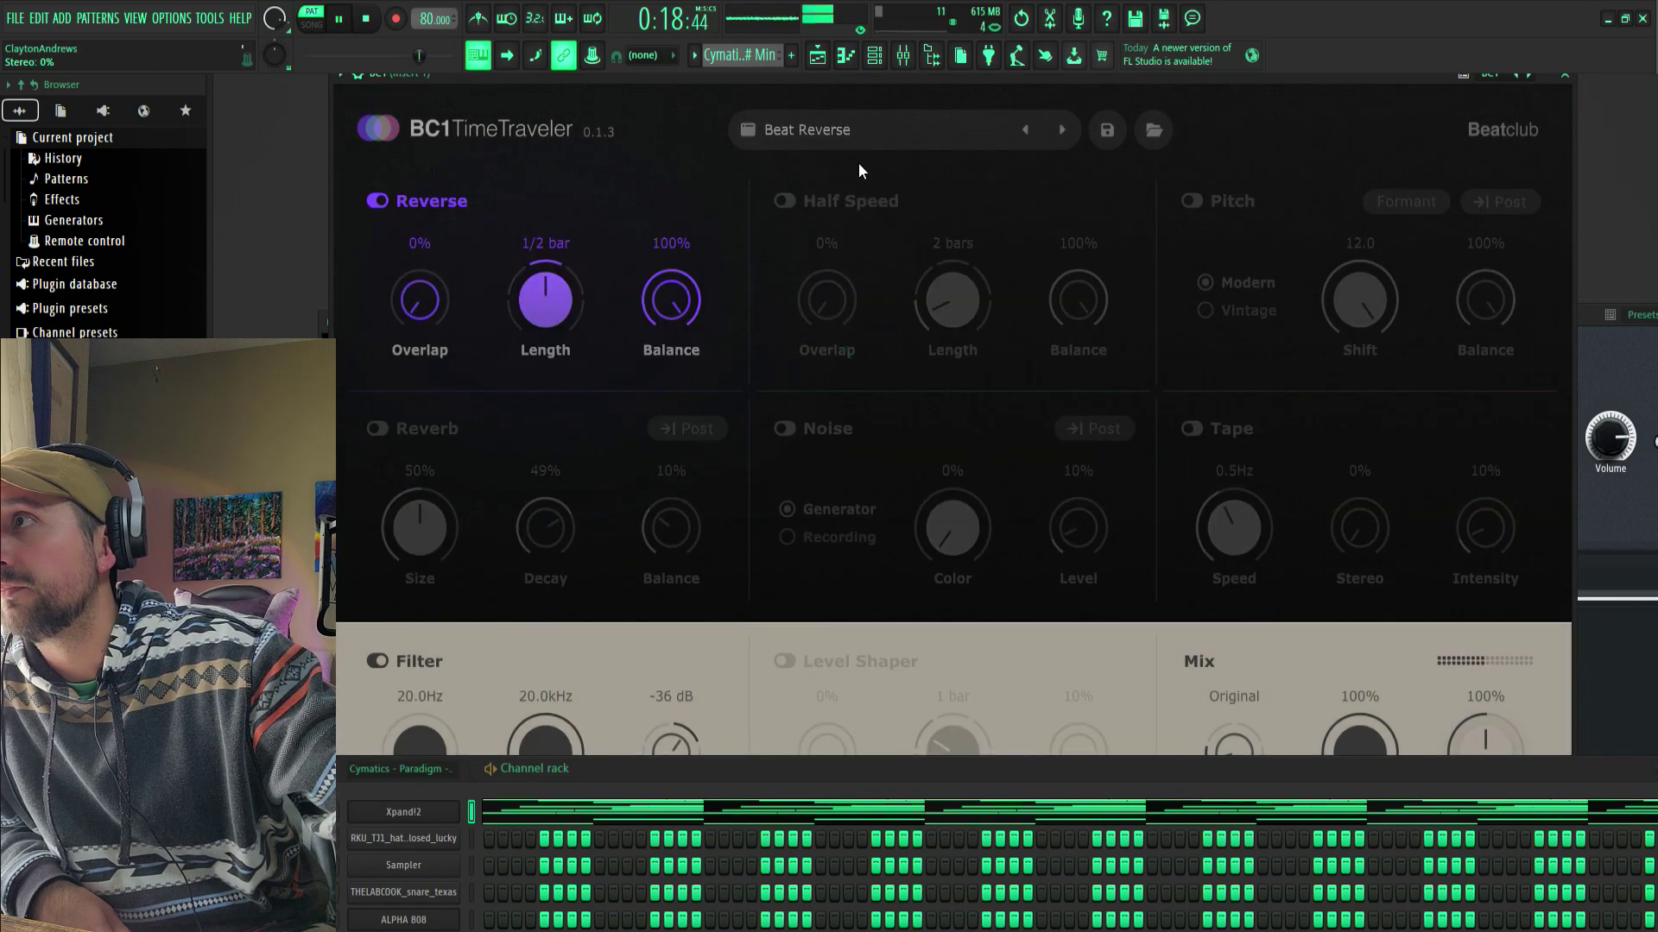
{"action": "left_click", "coordinate": [872, 145]}
{"action": "left_click", "coordinate": [788, 243]}
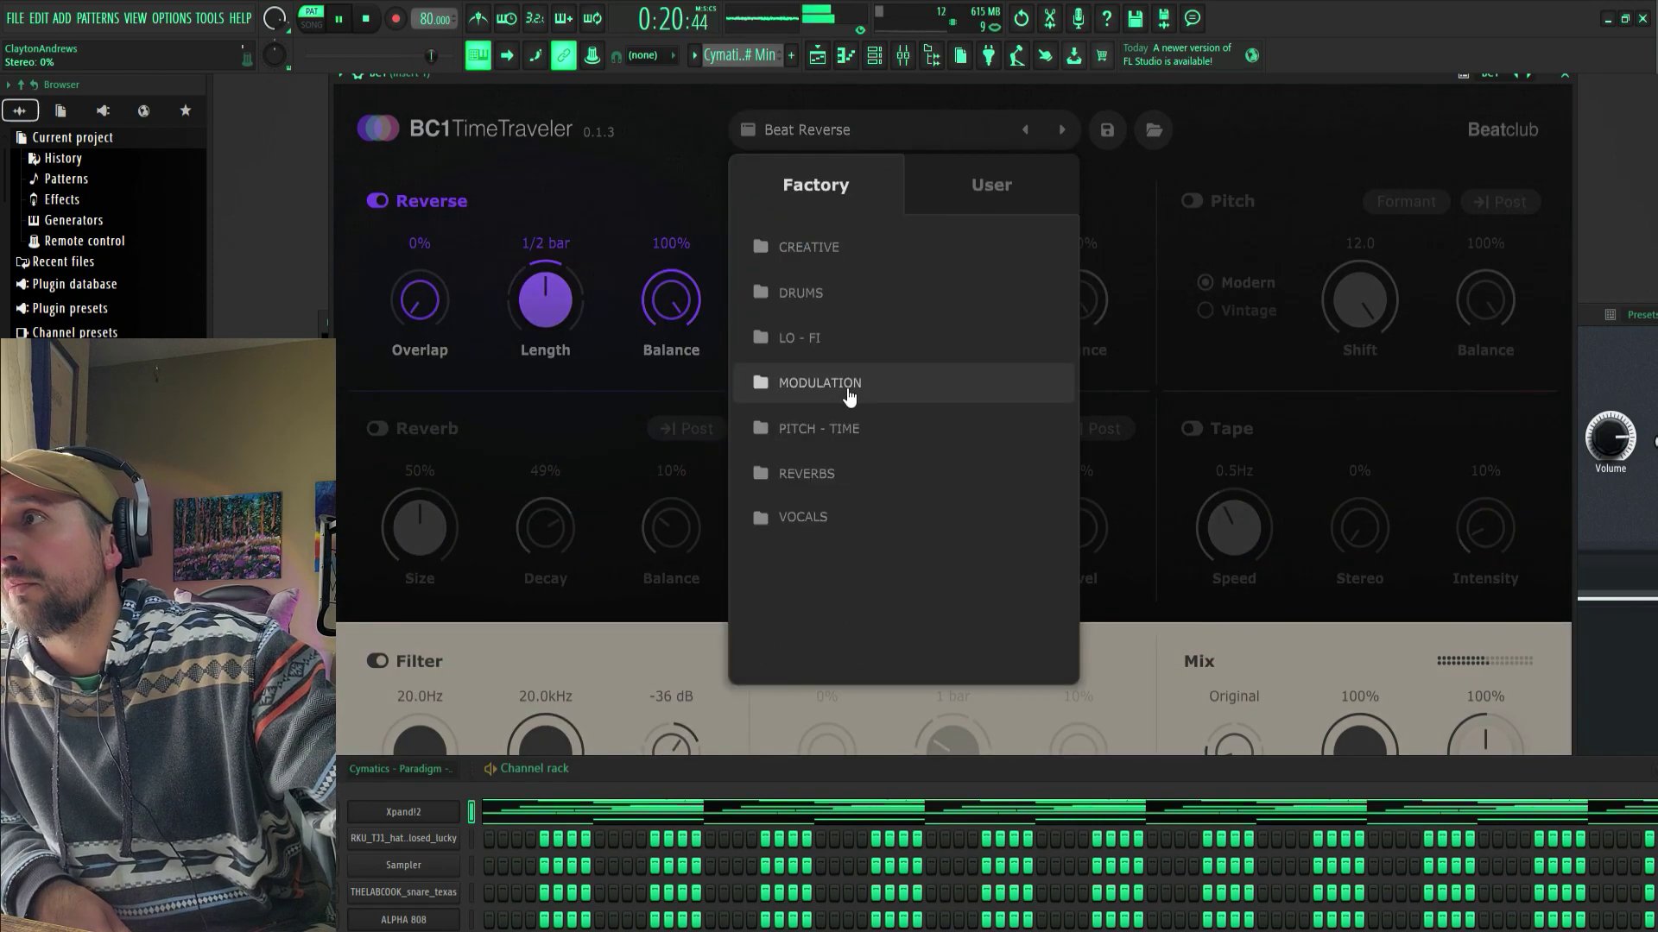
{"action": "left_click", "coordinate": [820, 339]}
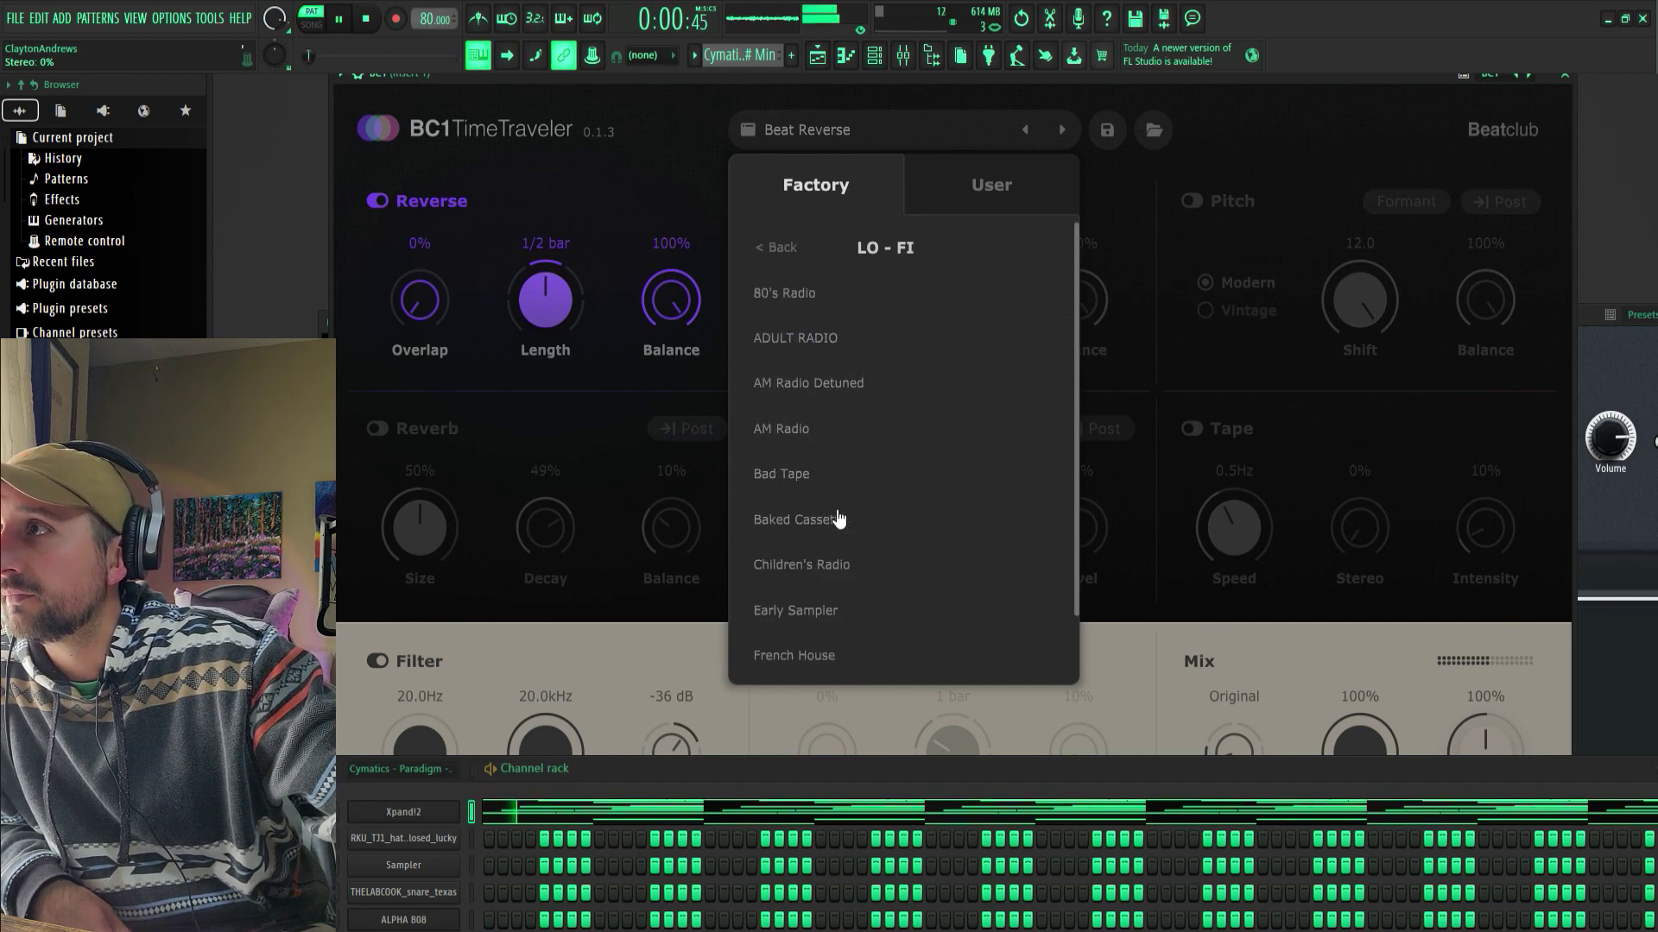
{"action": "left_click", "coordinate": [852, 570]}
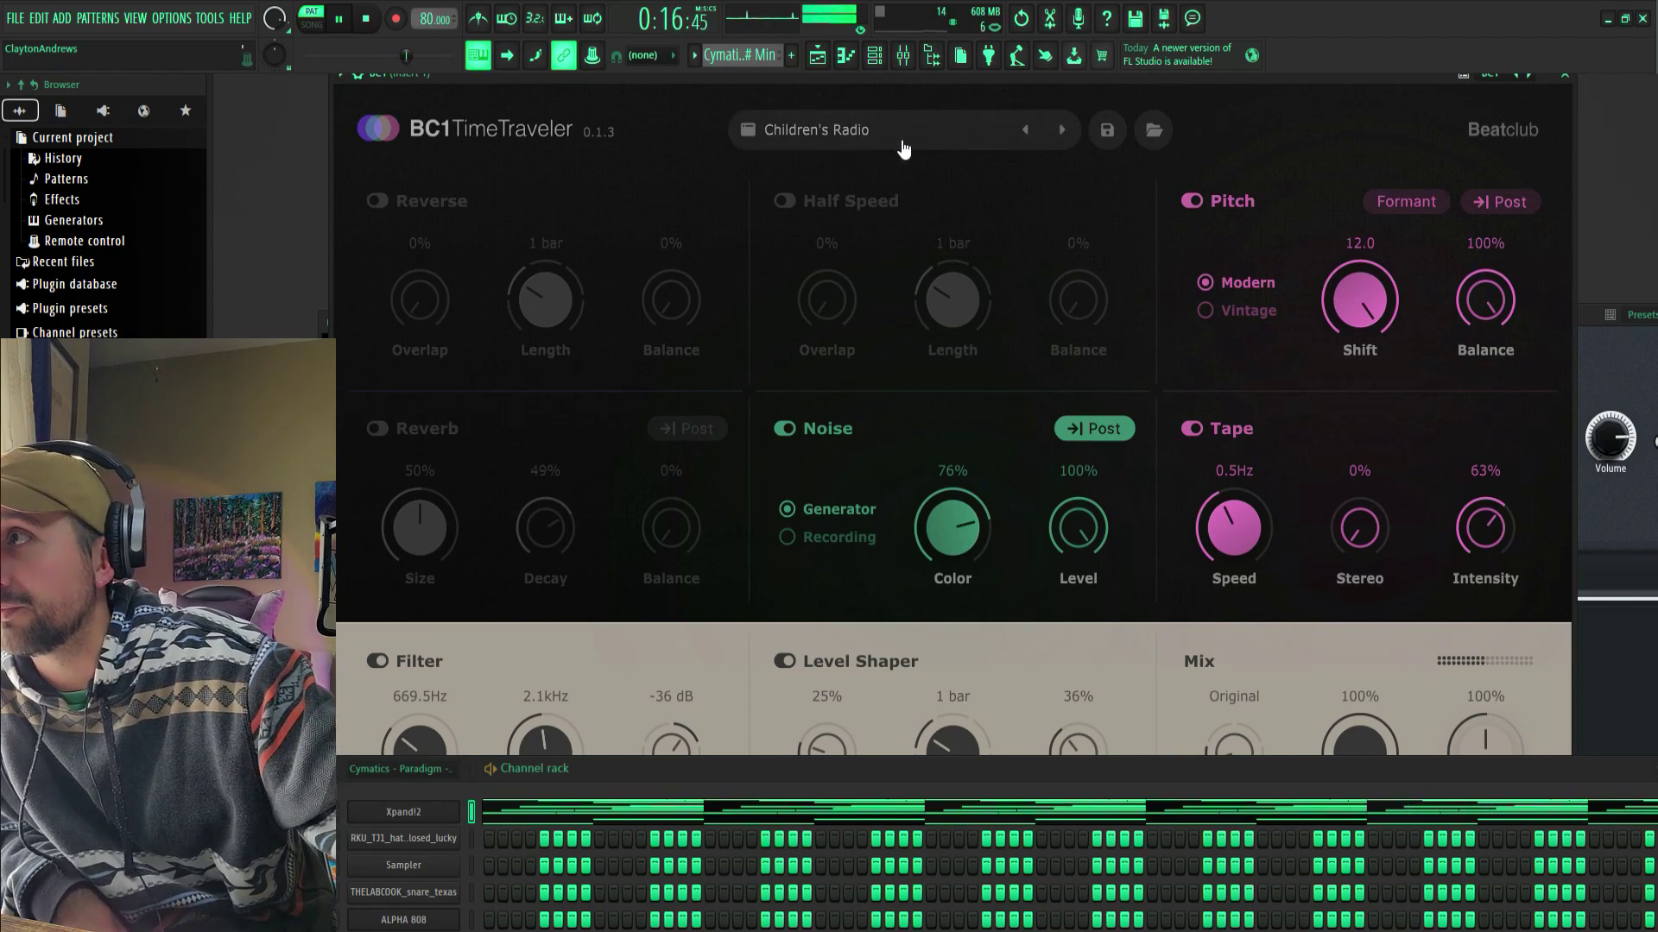
- Try Vinyl Player In a Horror Movie, then settle on the 80's Radio preset
{"action": "left_click", "coordinate": [842, 147]}
{"action": "scroll", "coordinate": [936, 499], "scroll_direction": "down", "scroll_amount": 2}
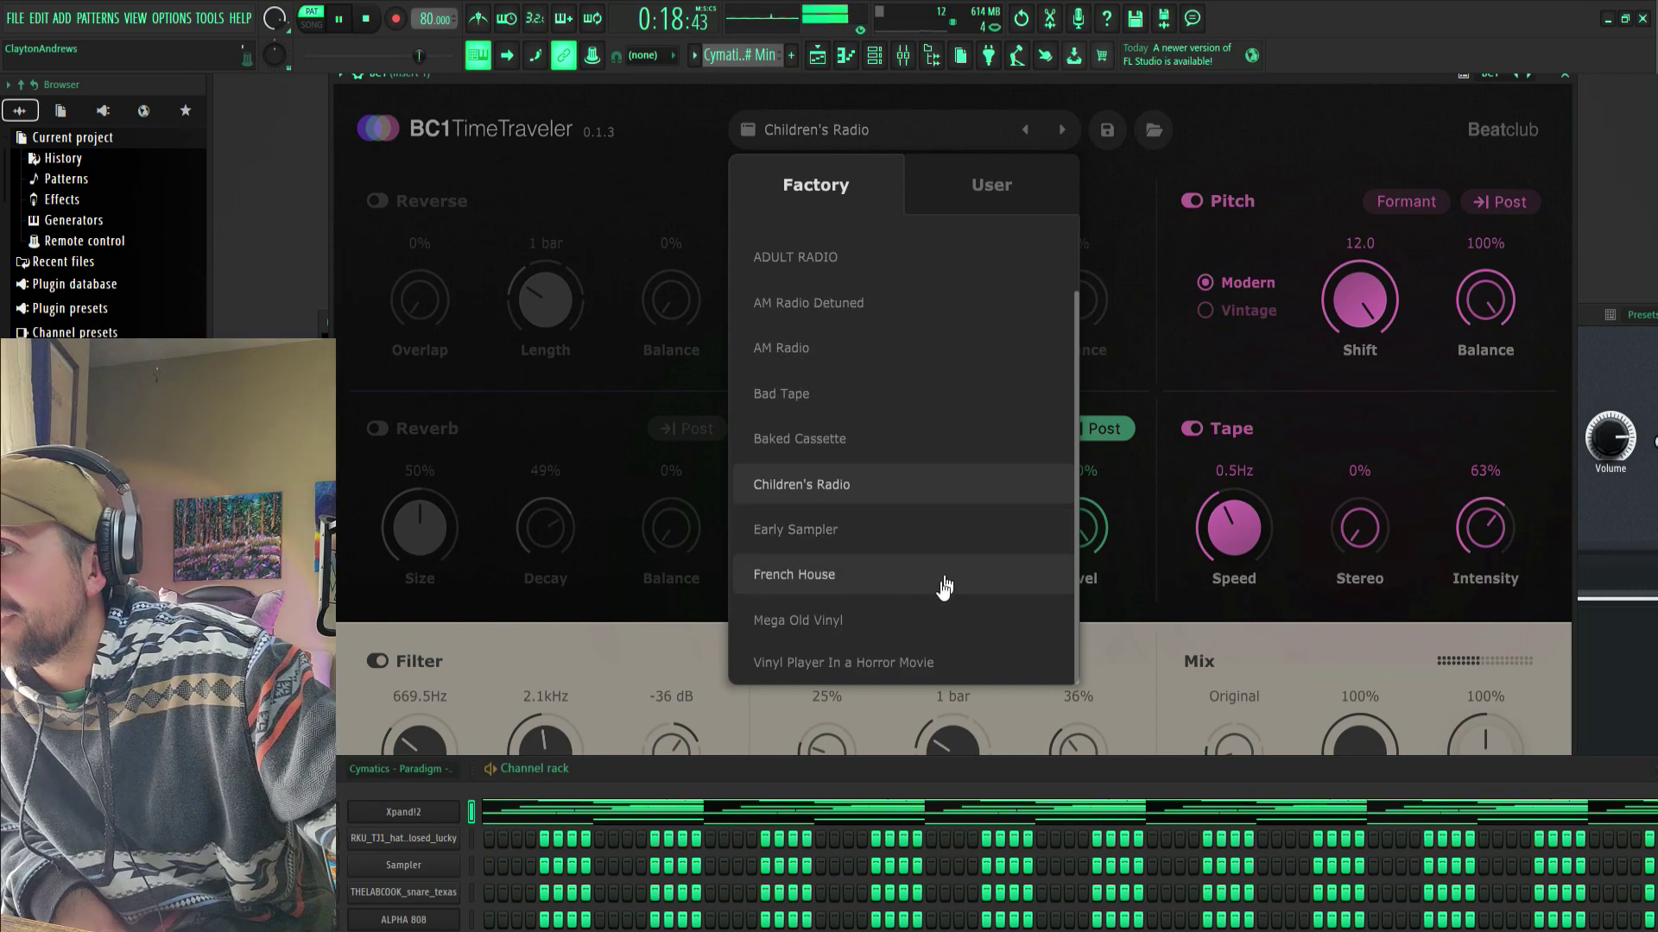
{"action": "left_click", "coordinate": [846, 663]}
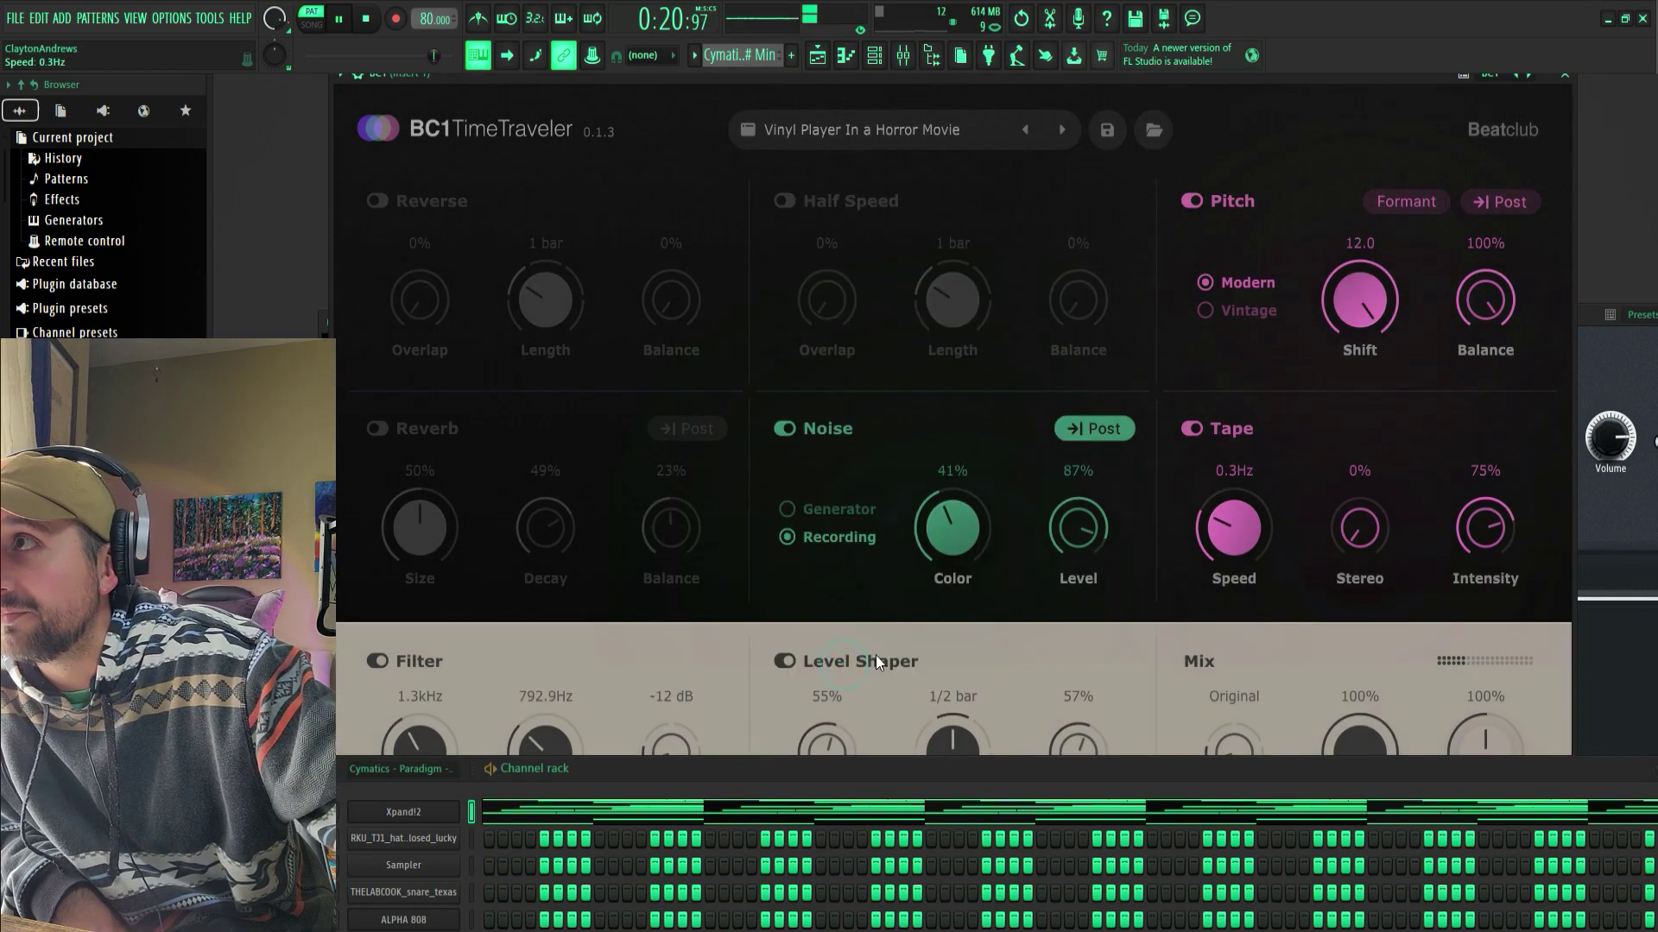
{"action": "left_click", "coordinate": [919, 151]}
{"action": "scroll", "coordinate": [875, 600], "scroll_direction": "up", "scroll_amount": 1}
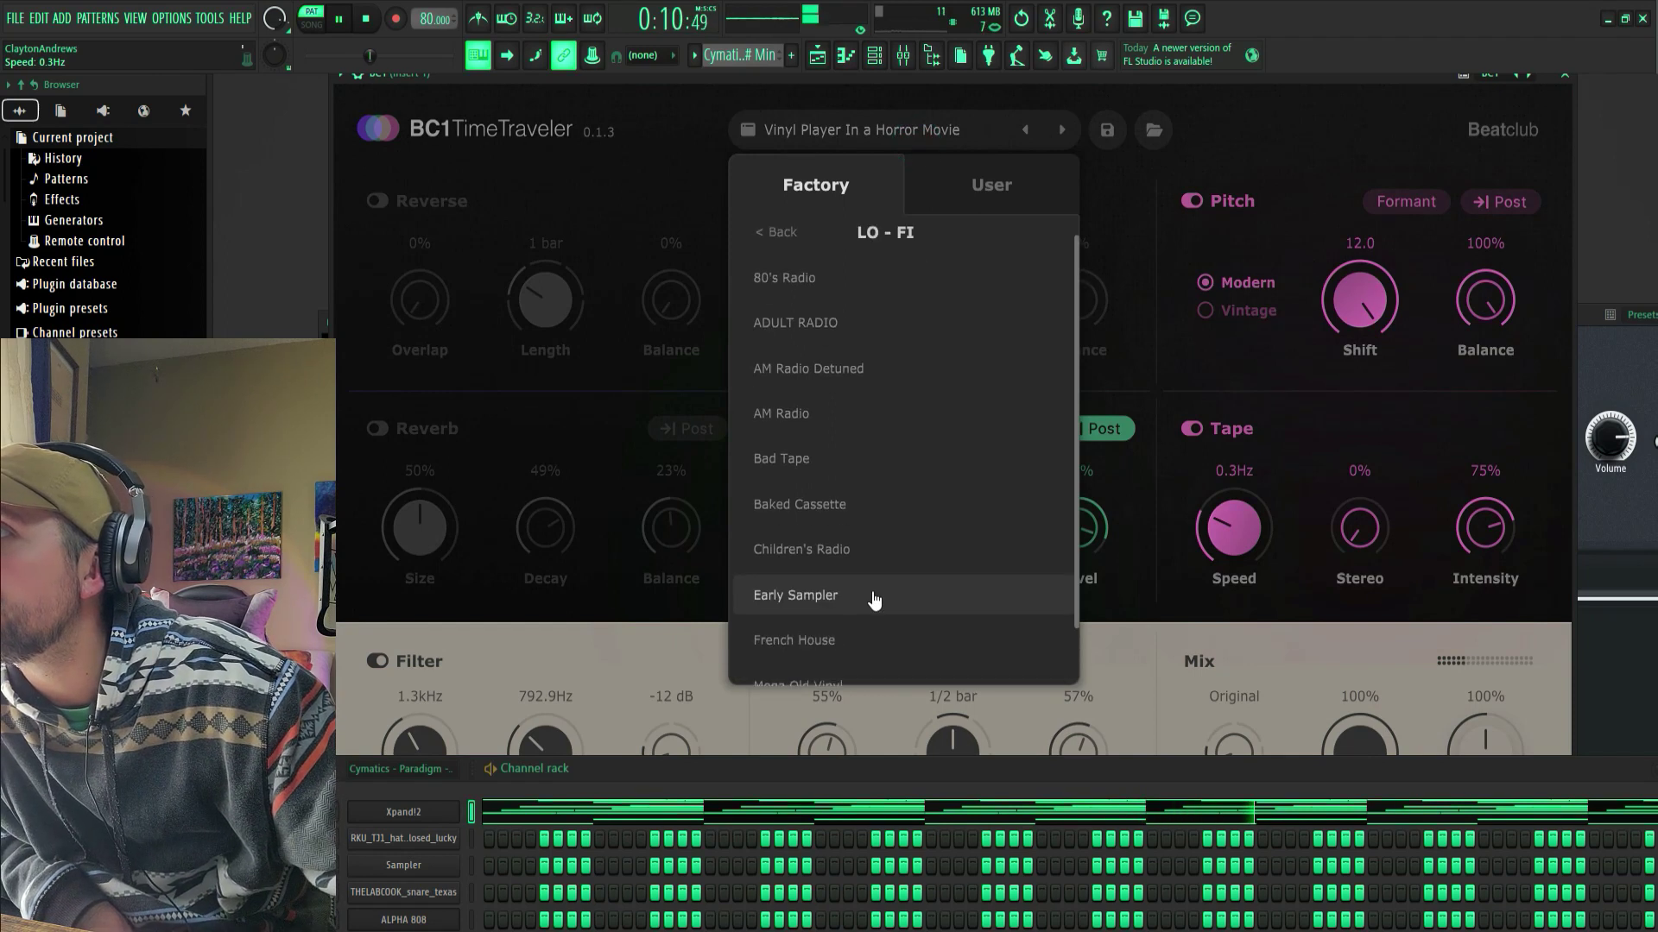
{"action": "left_click", "coordinate": [825, 298]}
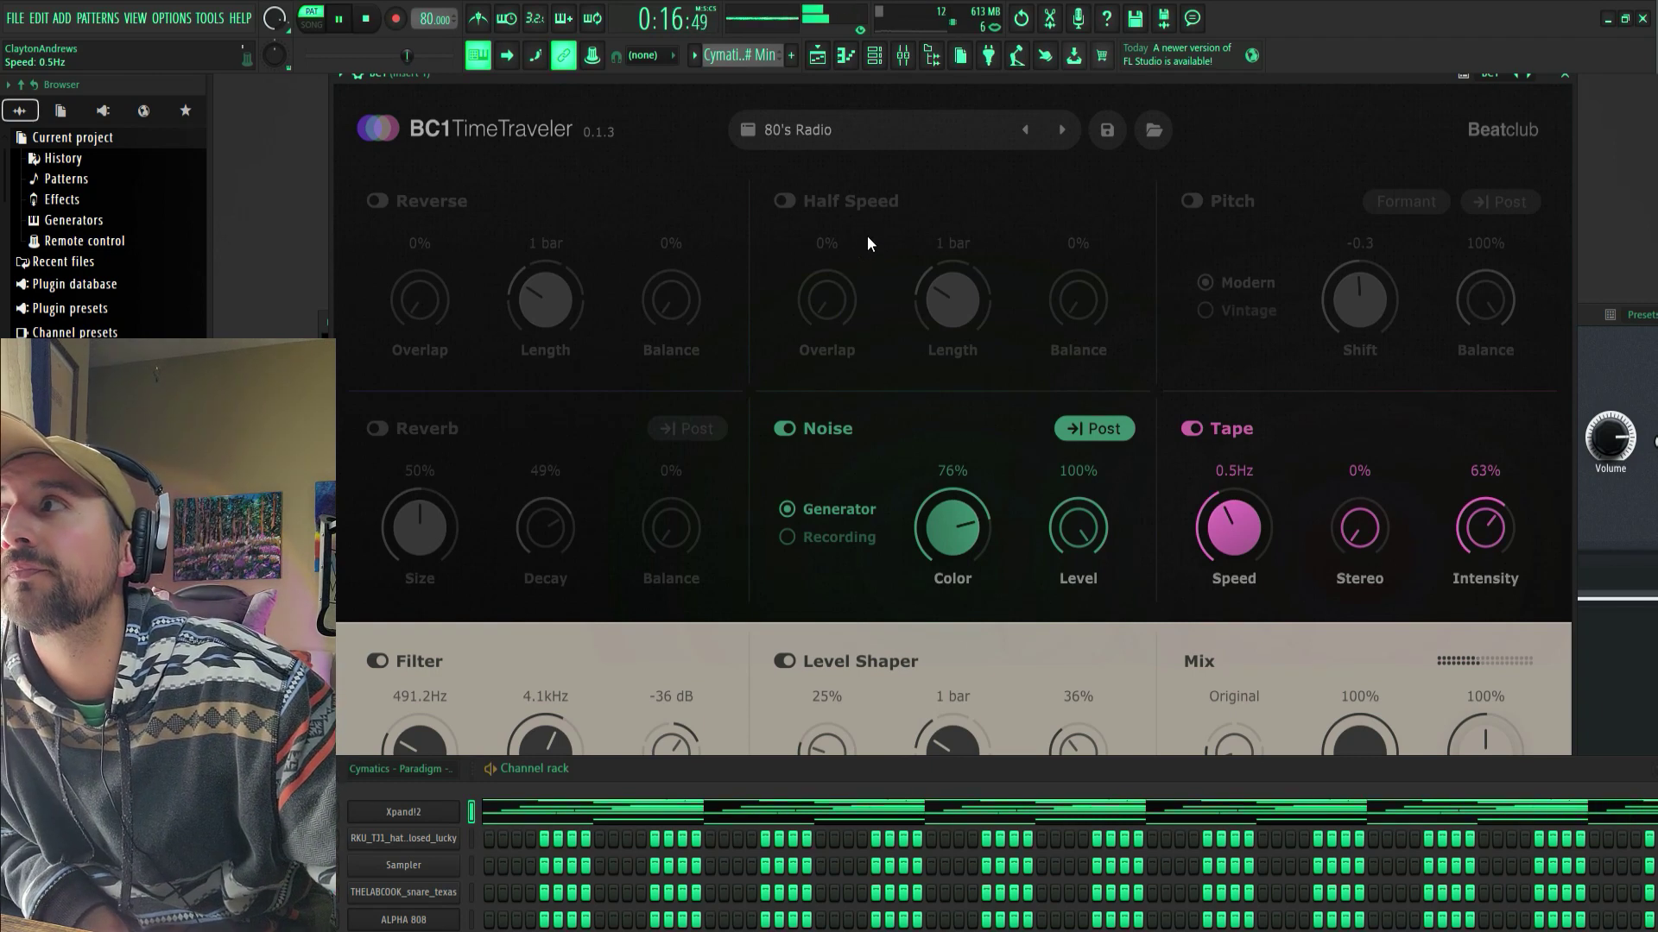
- Try the MODULATION presets Singing in the shower and Stereo on BC1 TimeTraveler
{"action": "left_click", "coordinate": [943, 140]}
{"action": "left_click", "coordinate": [780, 247]}
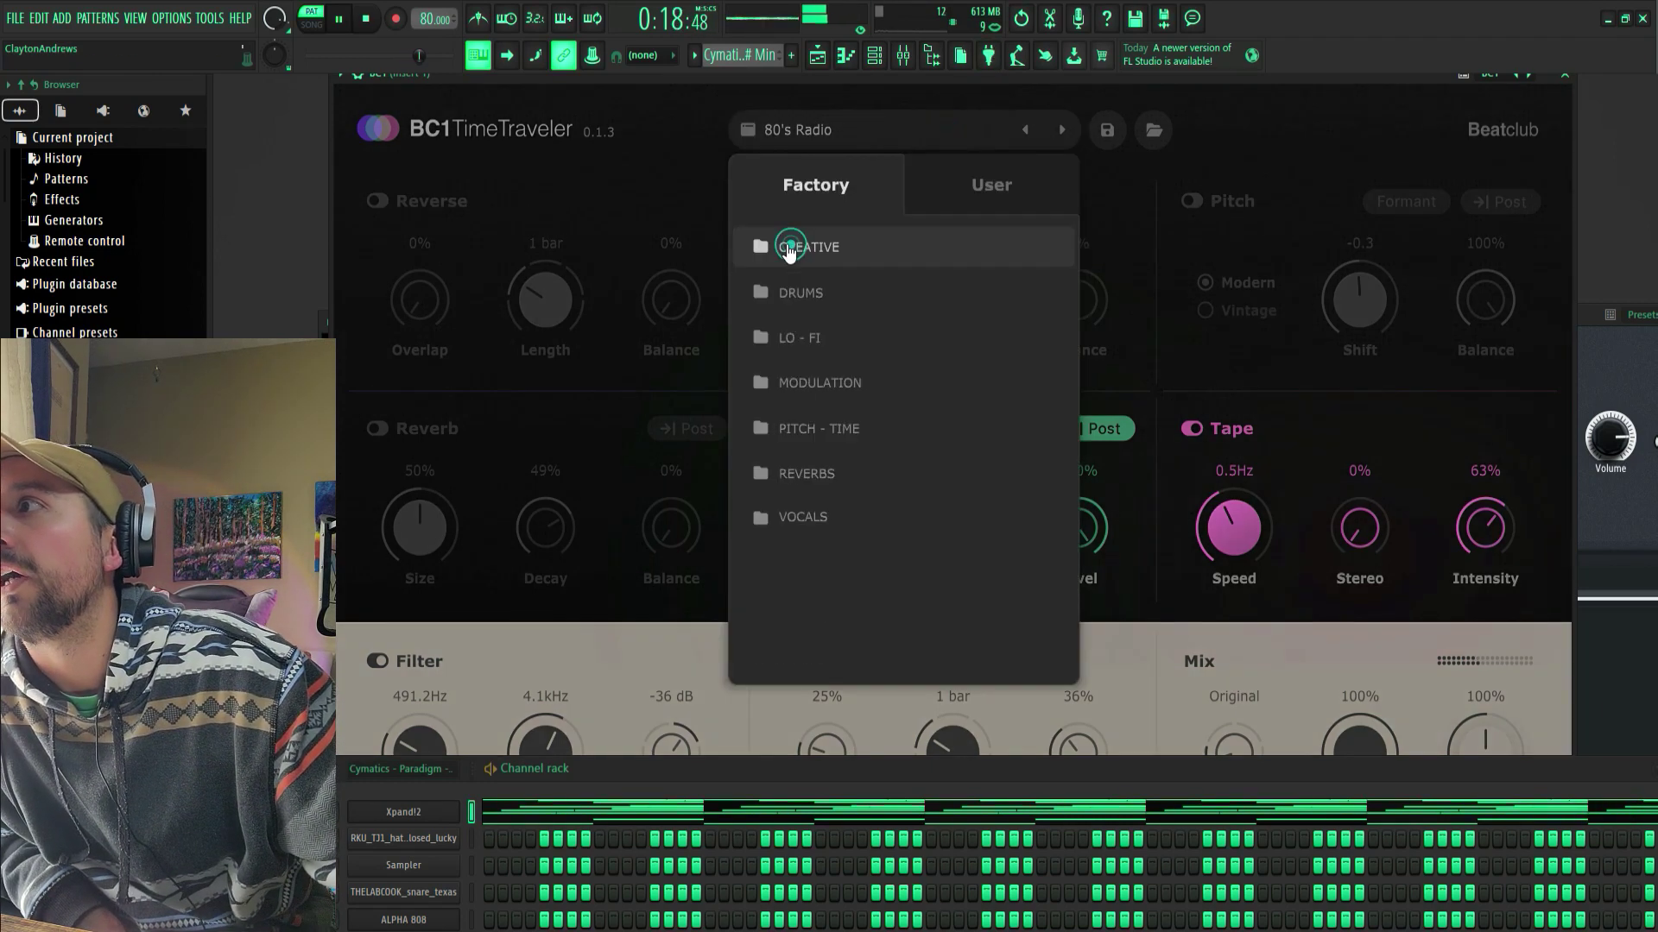
{"action": "left_click", "coordinate": [846, 382]}
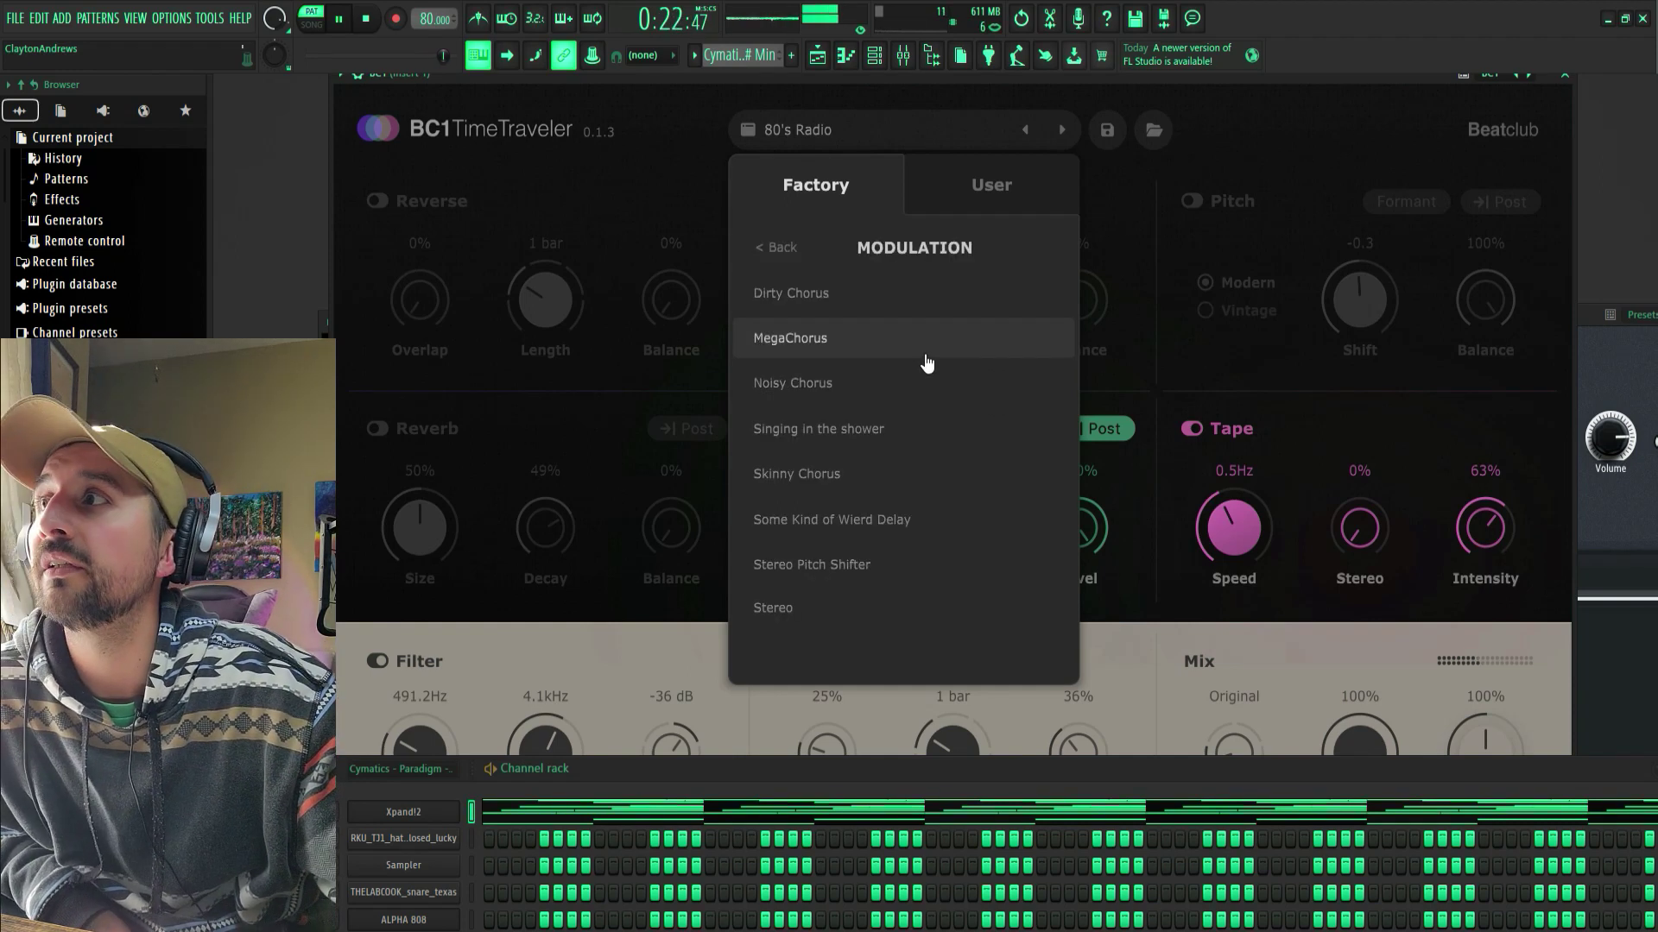
{"action": "left_click", "coordinate": [862, 429]}
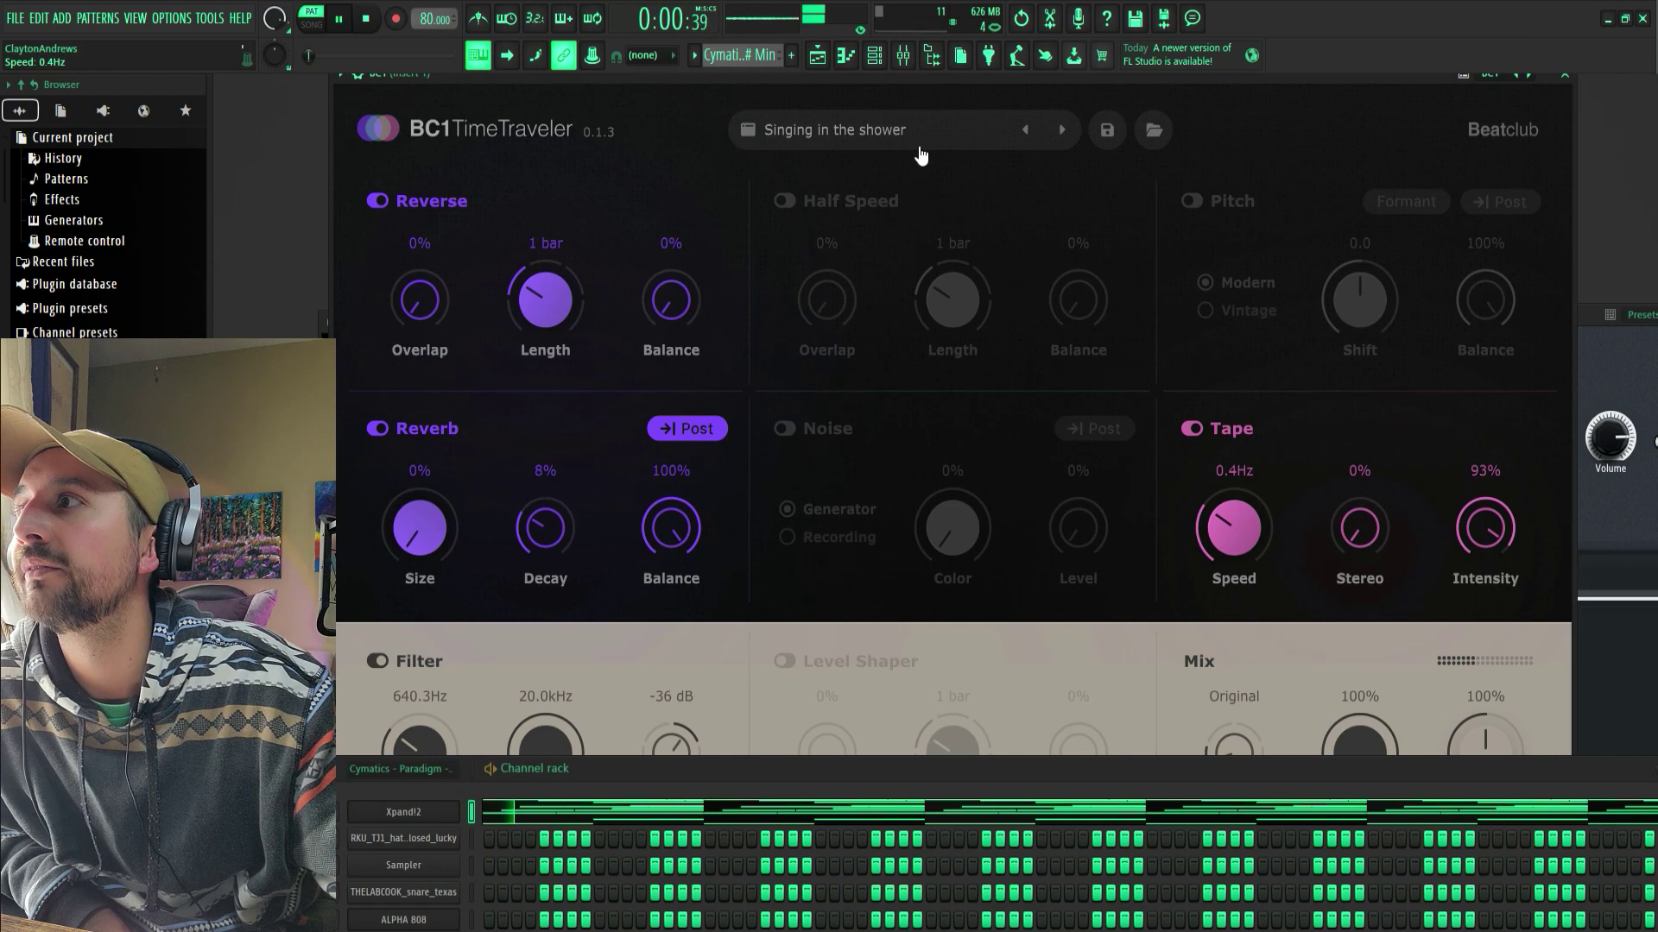
{"action": "left_click", "coordinate": [924, 131]}
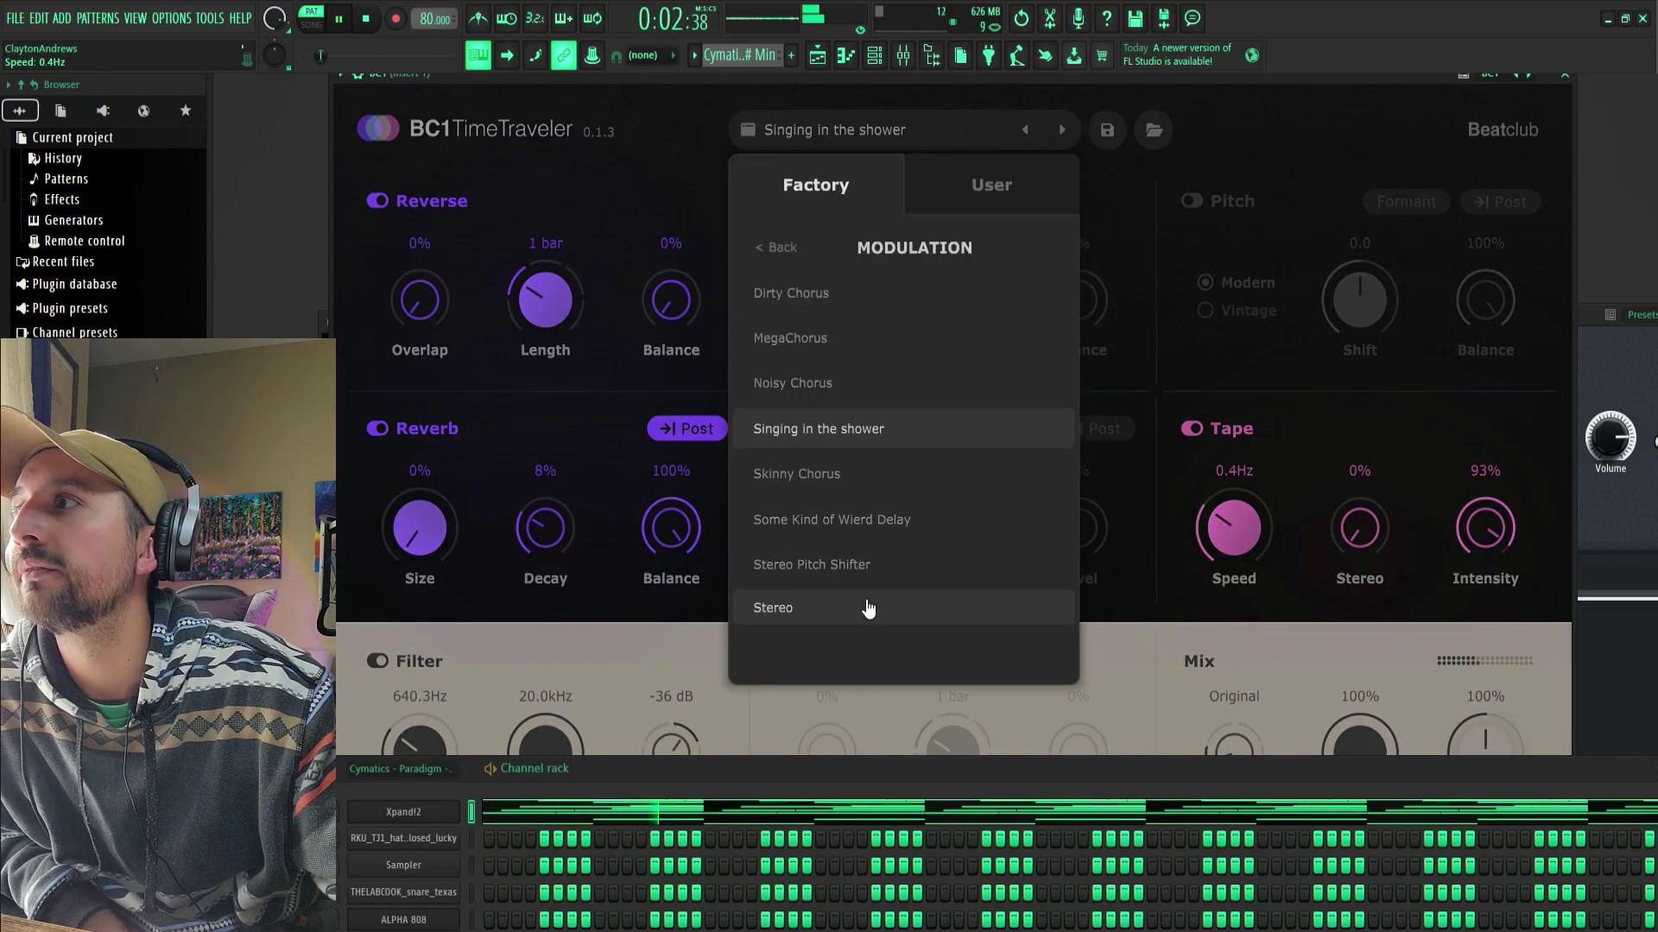
{"action": "left_click", "coordinate": [809, 608]}
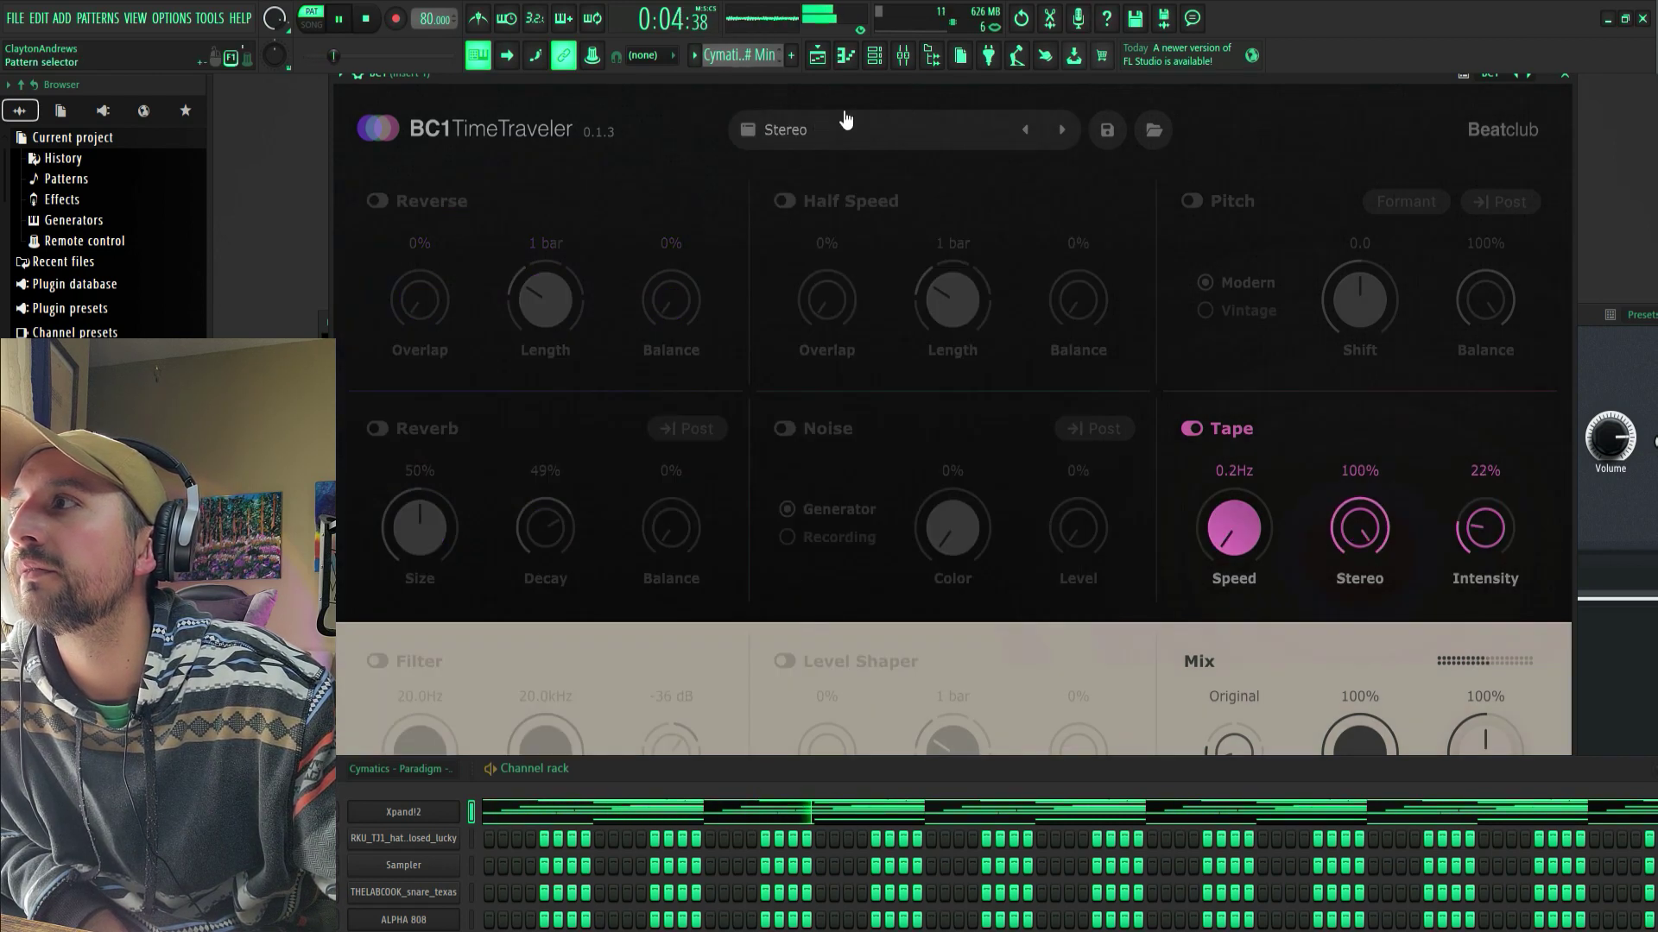
- Load the PITCH - TIME preset HalfTime 1 over 2 and reopen the preset list
{"action": "left_click", "coordinate": [877, 125]}
{"action": "left_click", "coordinate": [777, 249]}
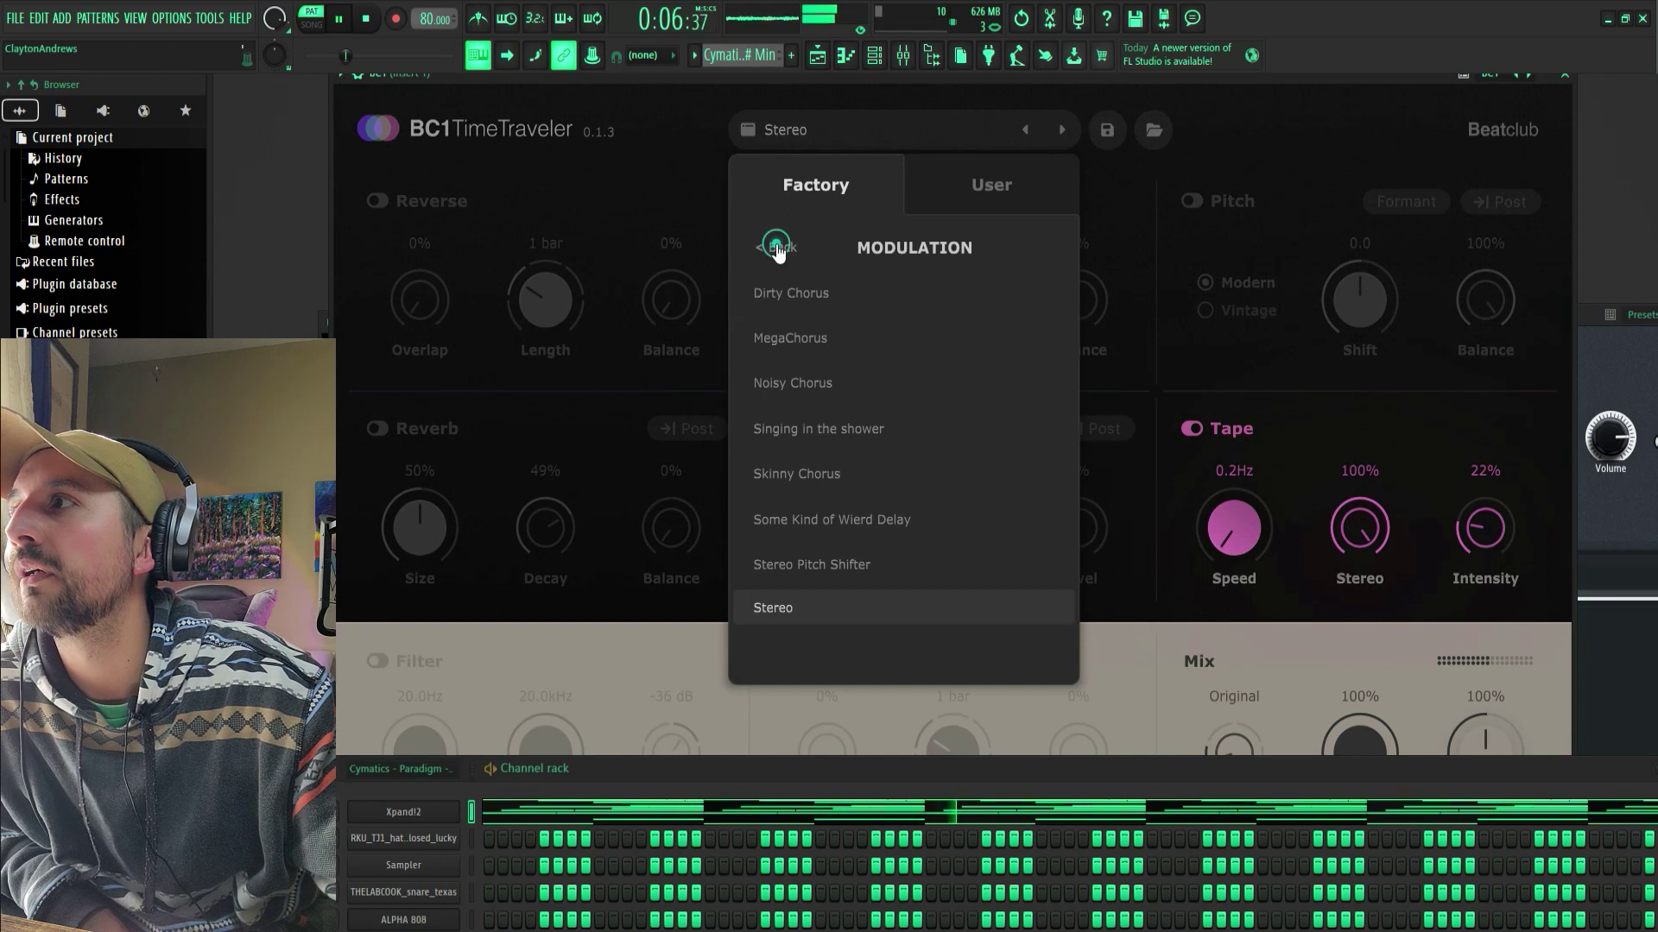
{"action": "left_click", "coordinate": [844, 429]}
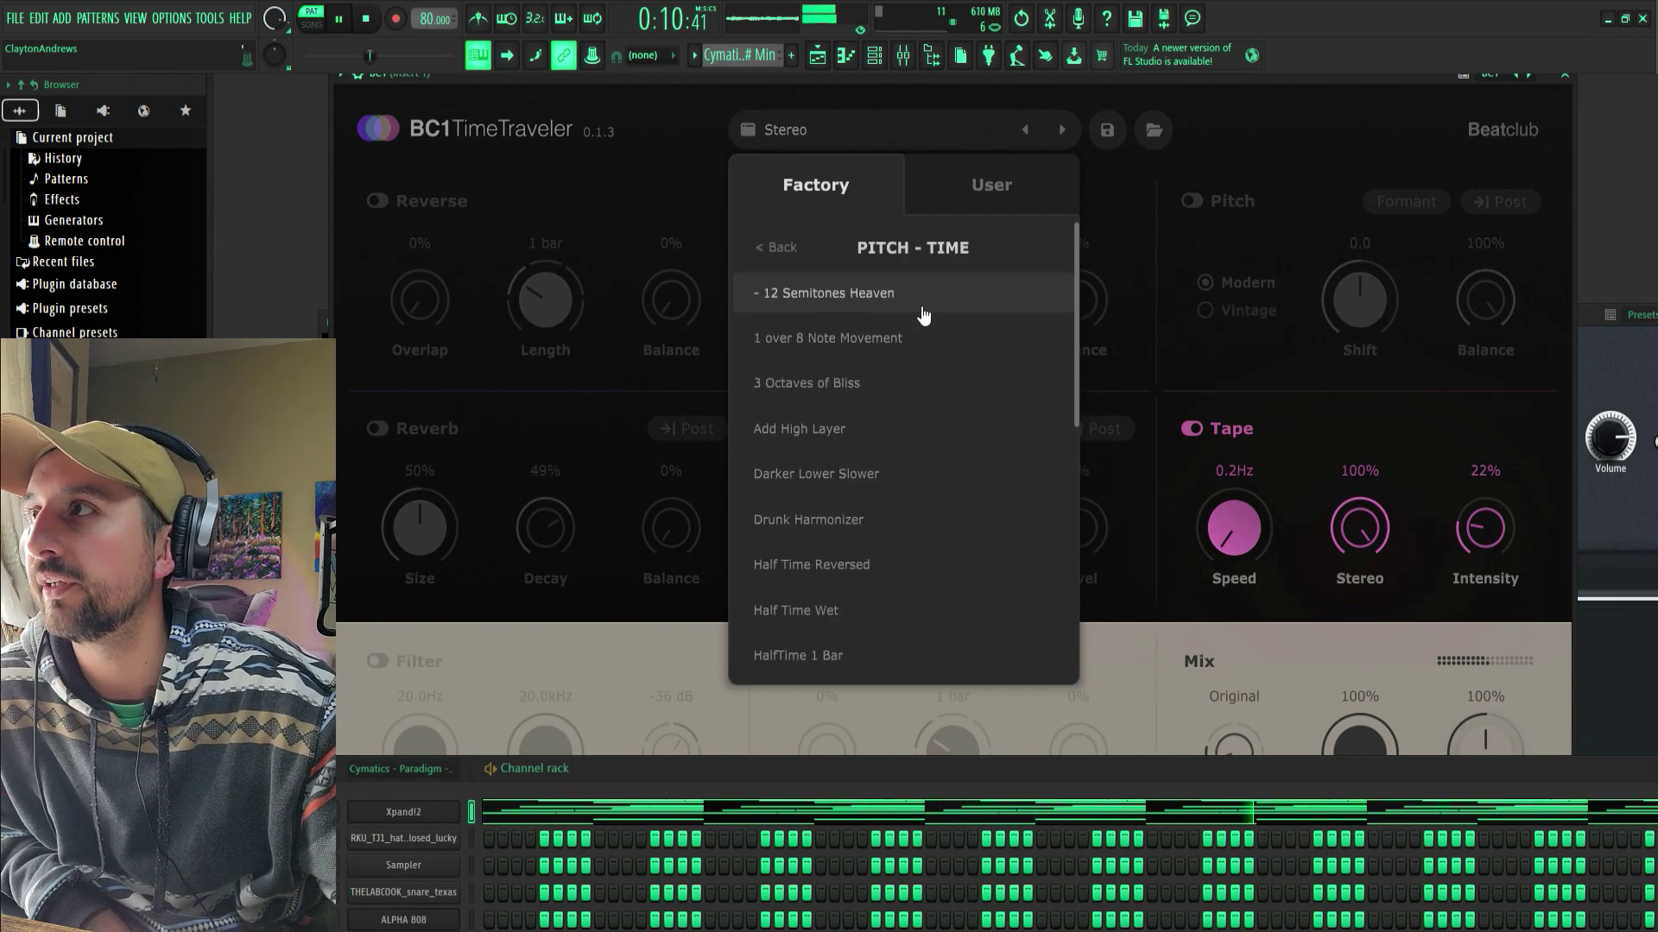
{"action": "scroll", "coordinate": [879, 514], "scroll_direction": "down", "scroll_amount": 2}
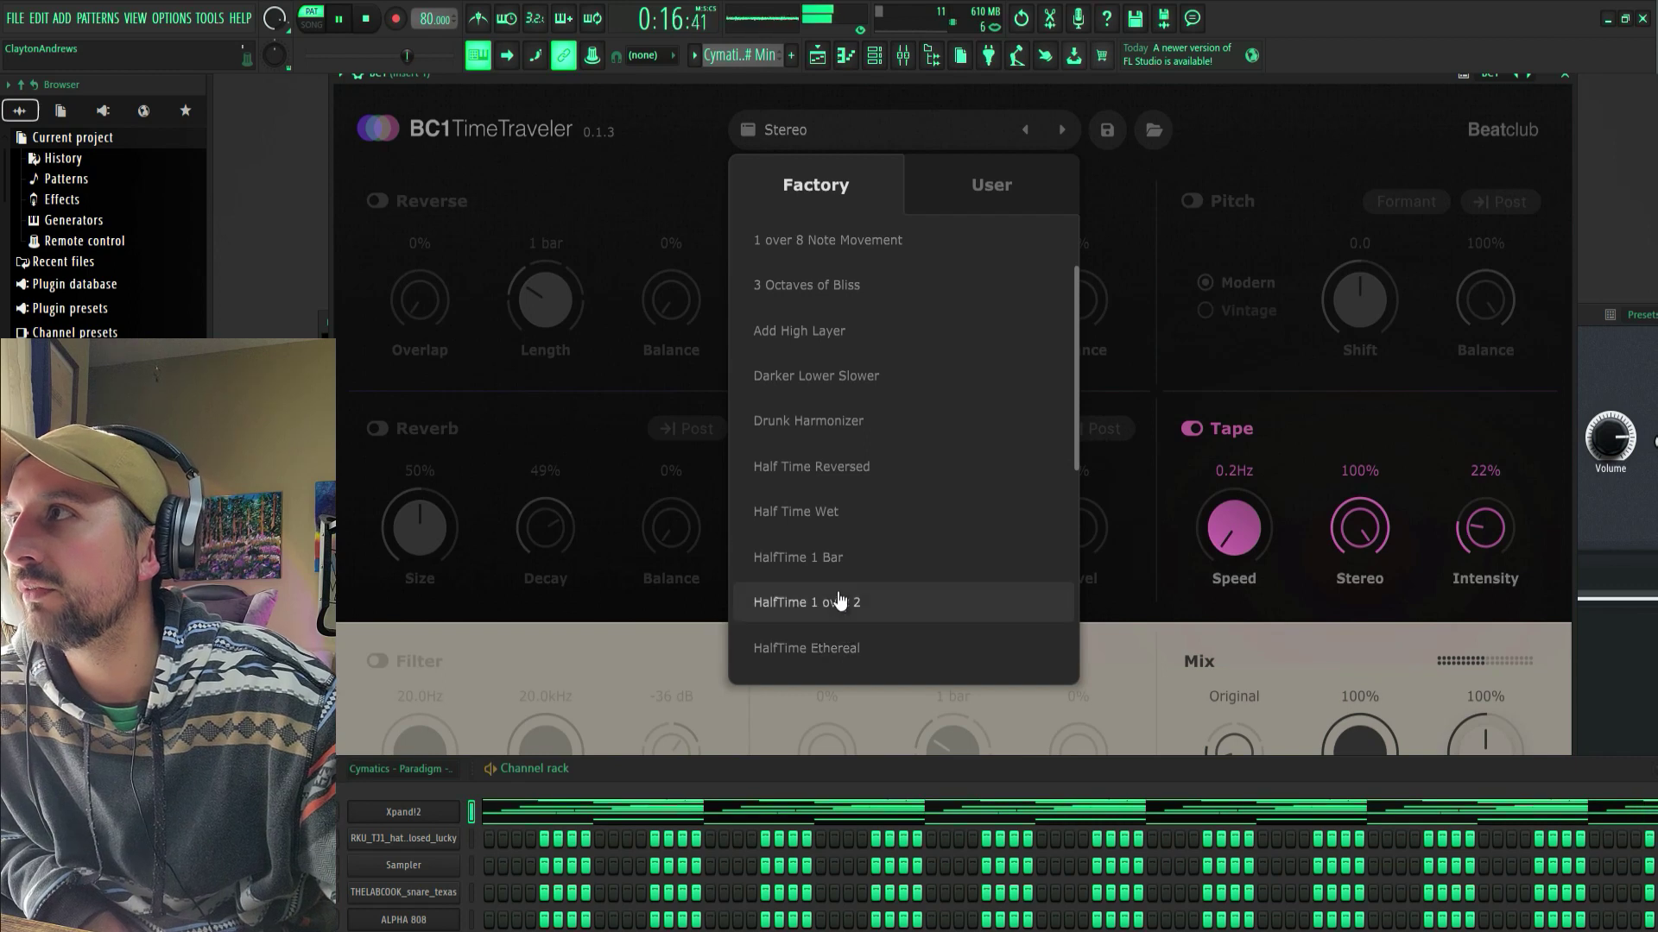
{"action": "left_click", "coordinate": [837, 602]}
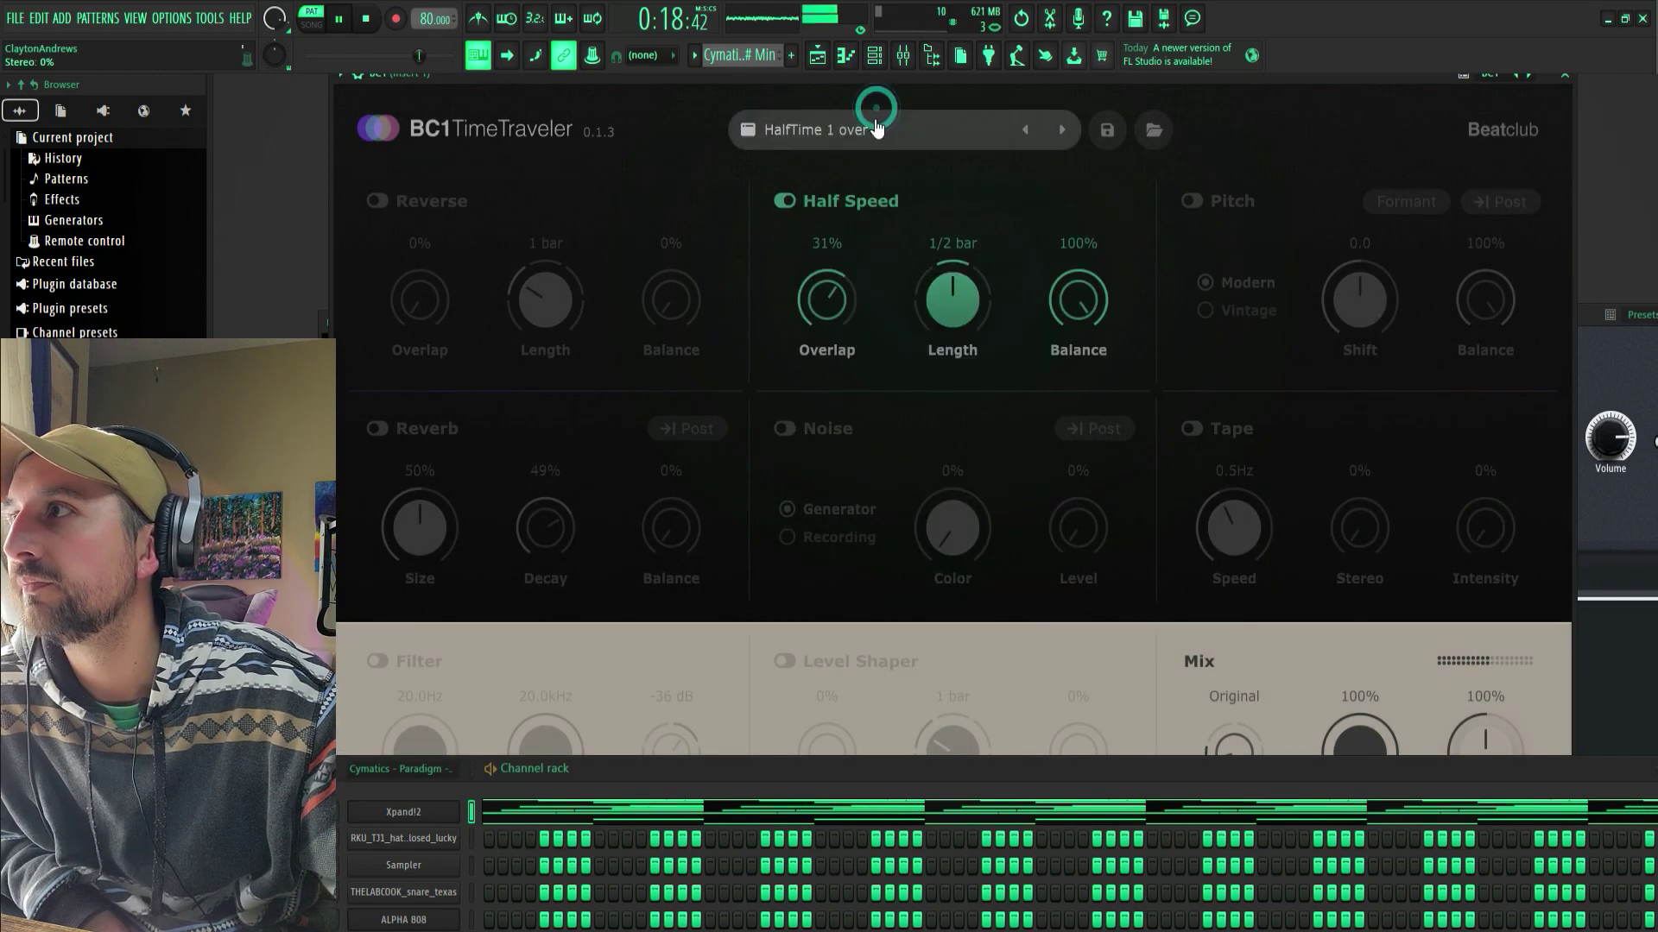
{"action": "left_click", "coordinate": [876, 112]}
{"action": "scroll", "coordinate": [866, 518], "scroll_direction": "up", "scroll_amount": 2}
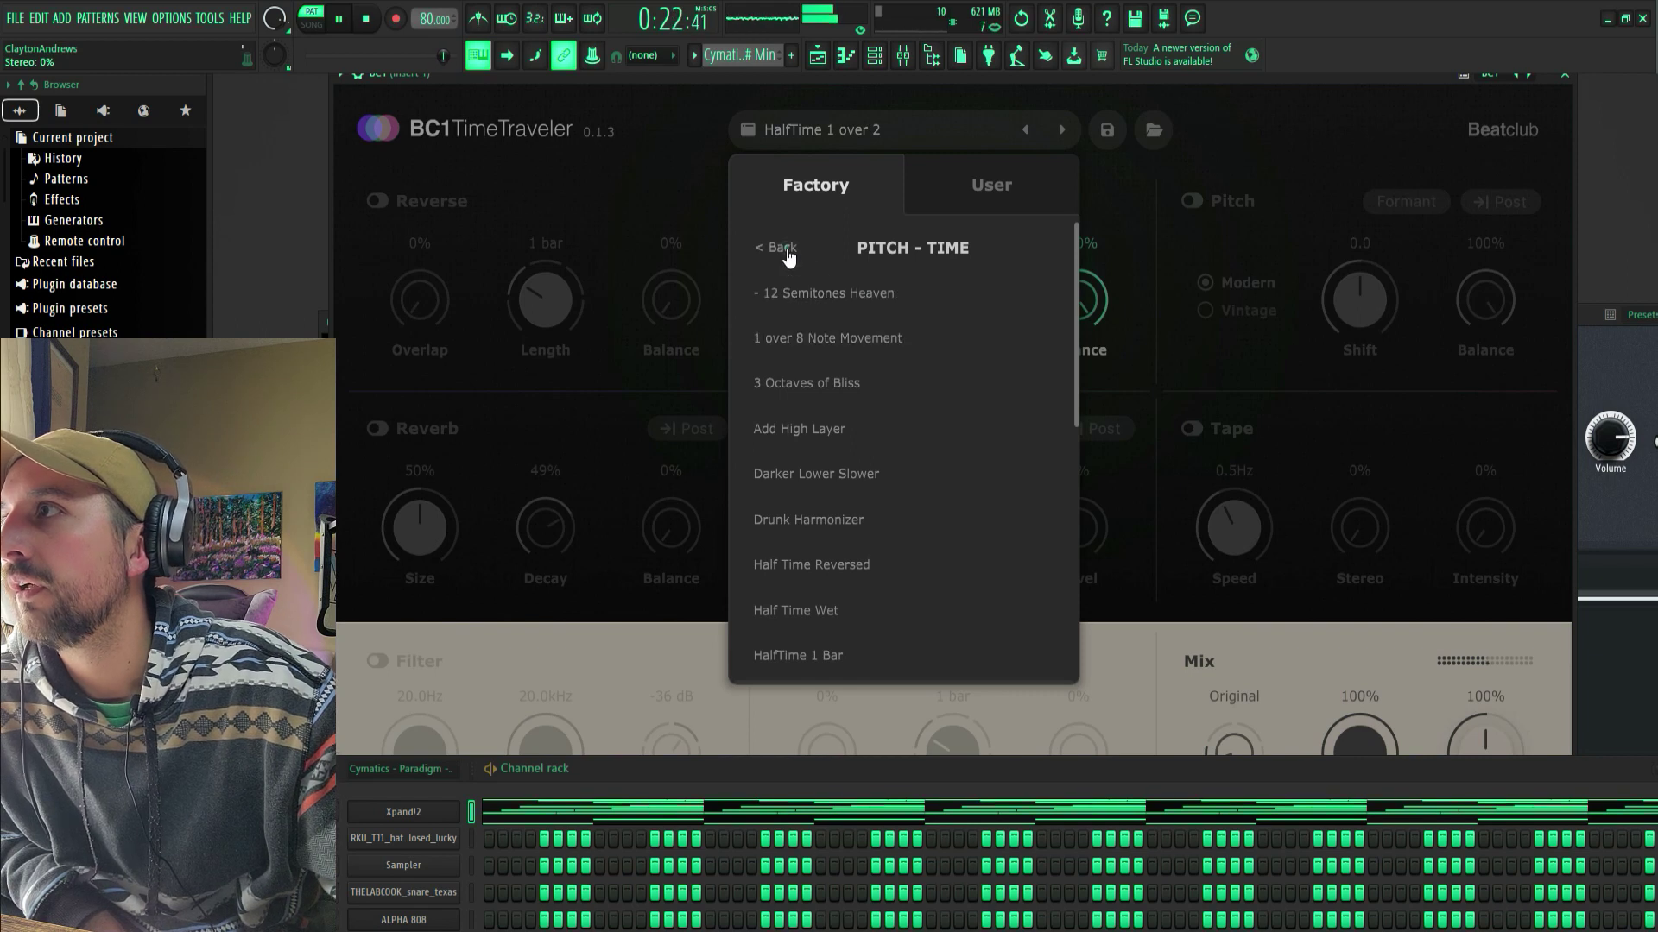
- Try the REVERBS presets Ghost Reunion and Old 80's Verb
{"action": "left_click", "coordinate": [787, 253]}
{"action": "left_click", "coordinate": [827, 475]}
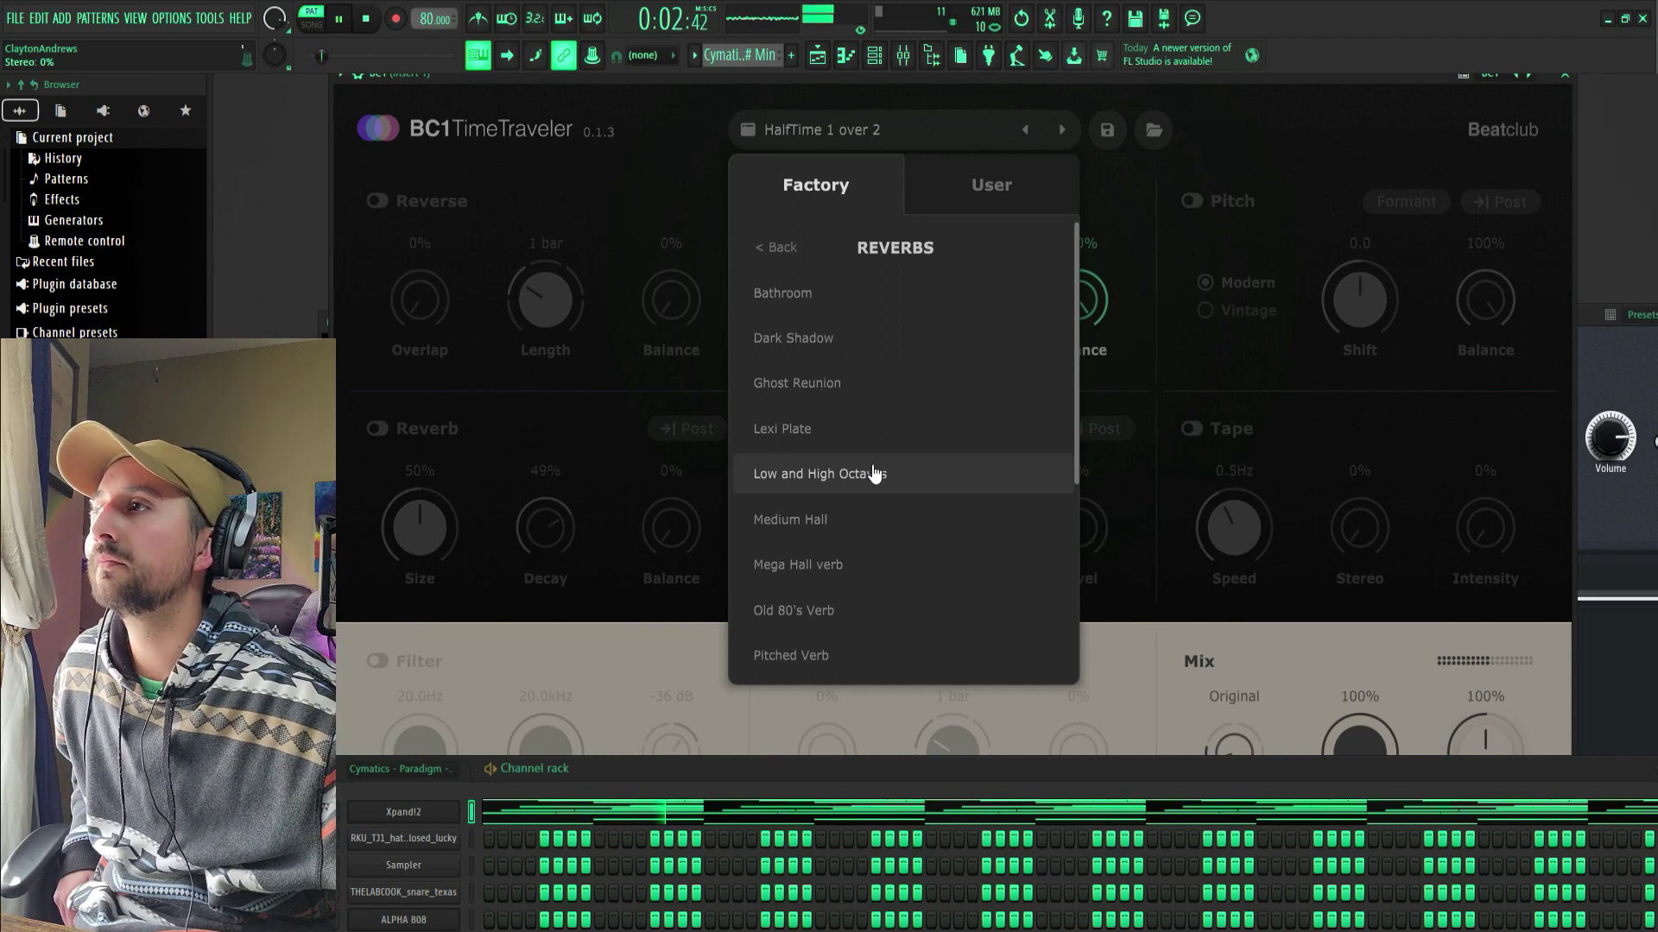
{"action": "left_click", "coordinate": [852, 383]}
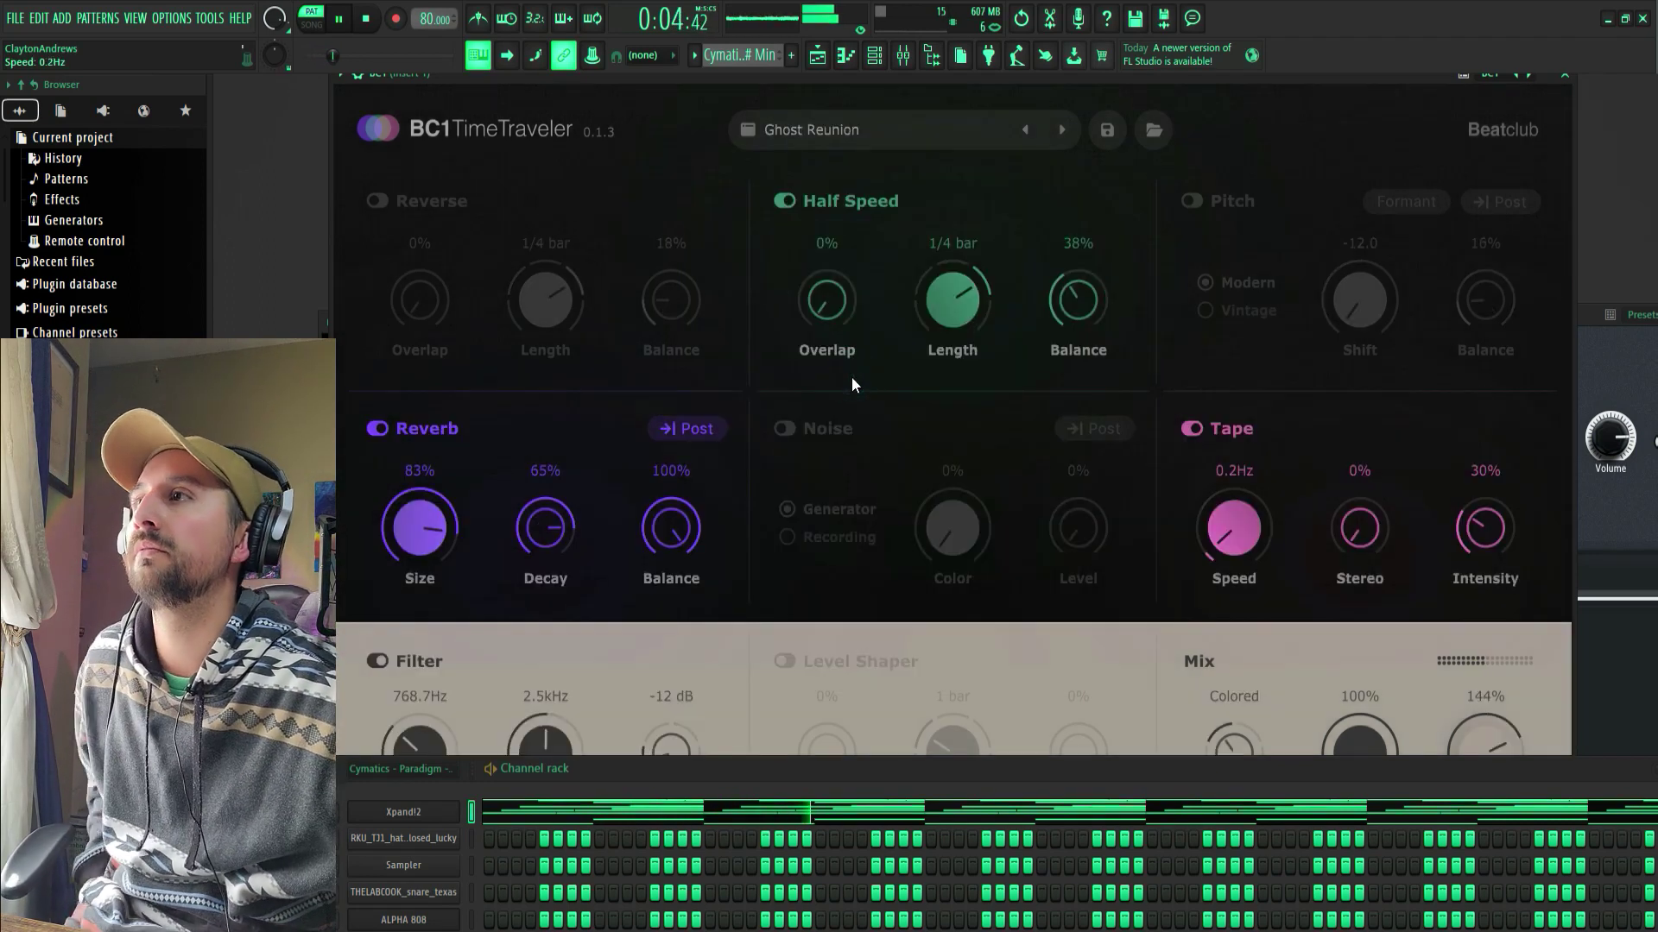
{"action": "left_click", "coordinate": [803, 131]}
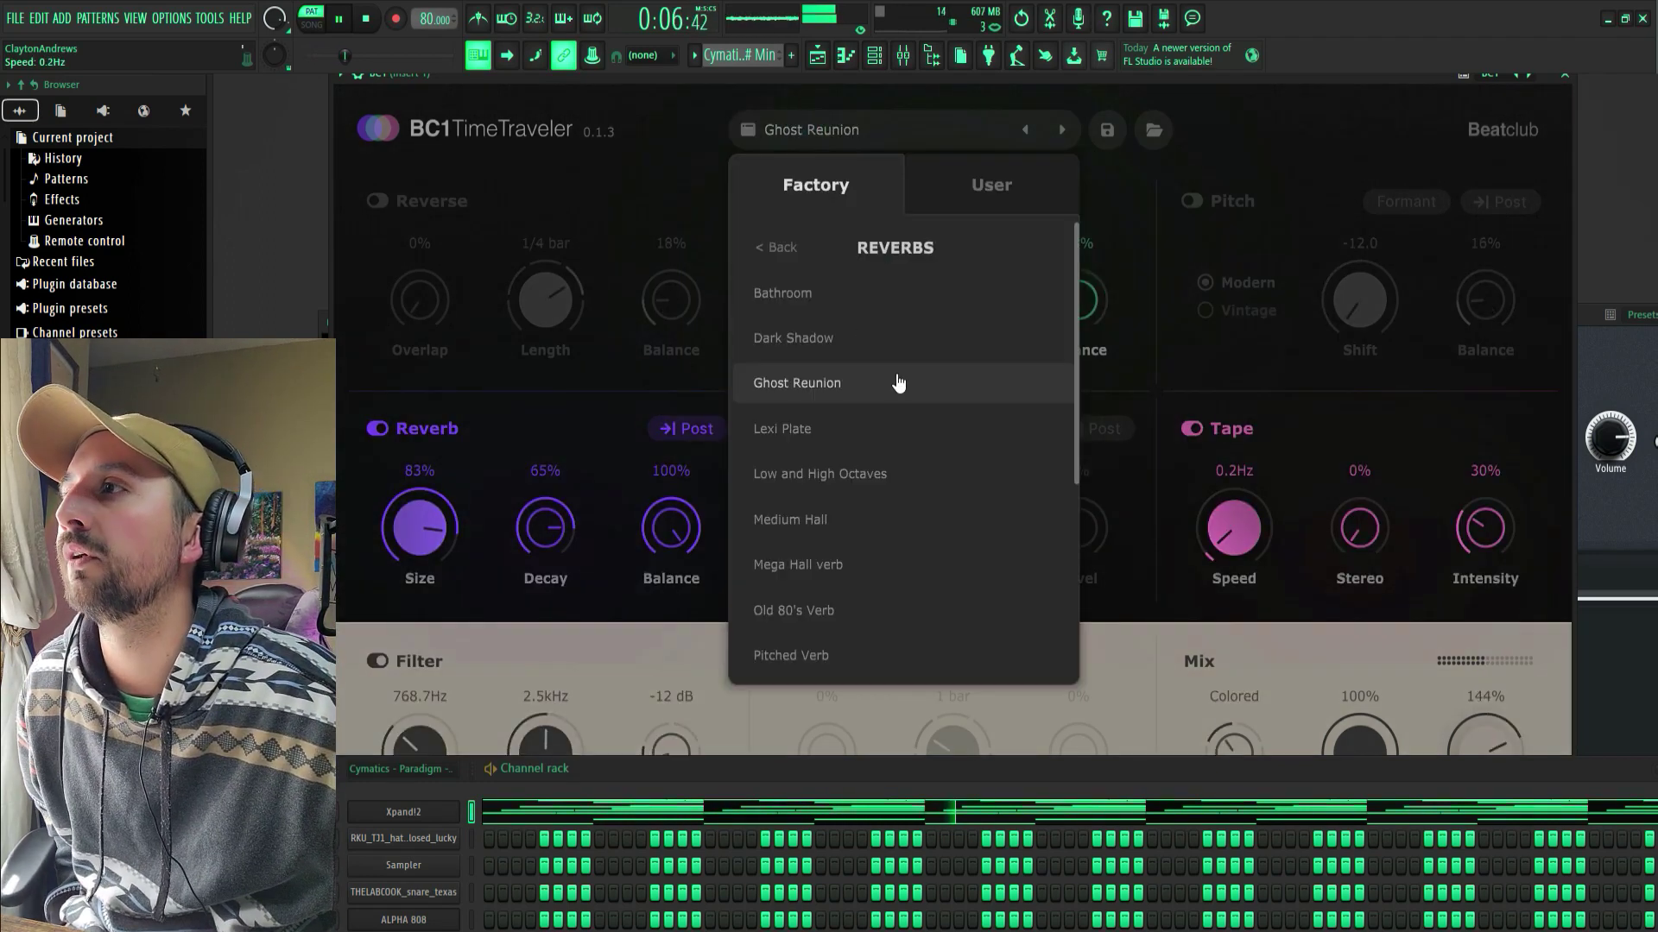
{"action": "left_click", "coordinate": [851, 544]}
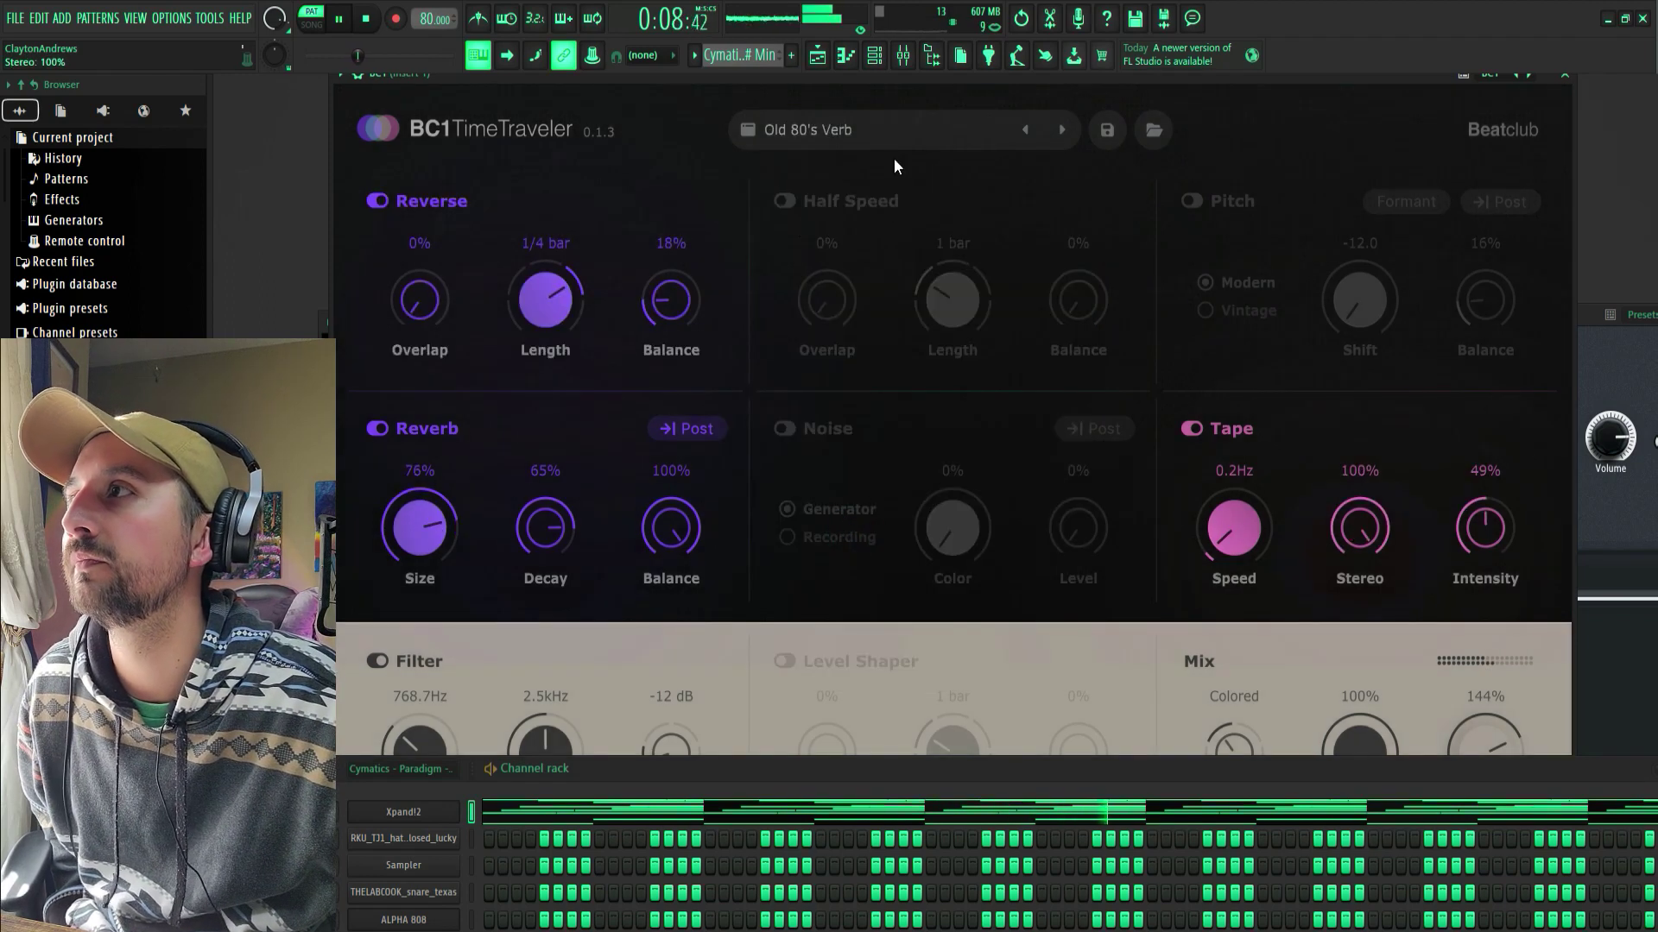
{"action": "left_click", "coordinate": [875, 129]}
{"action": "scroll", "coordinate": [810, 265], "scroll_direction": "up", "scroll_amount": 2}
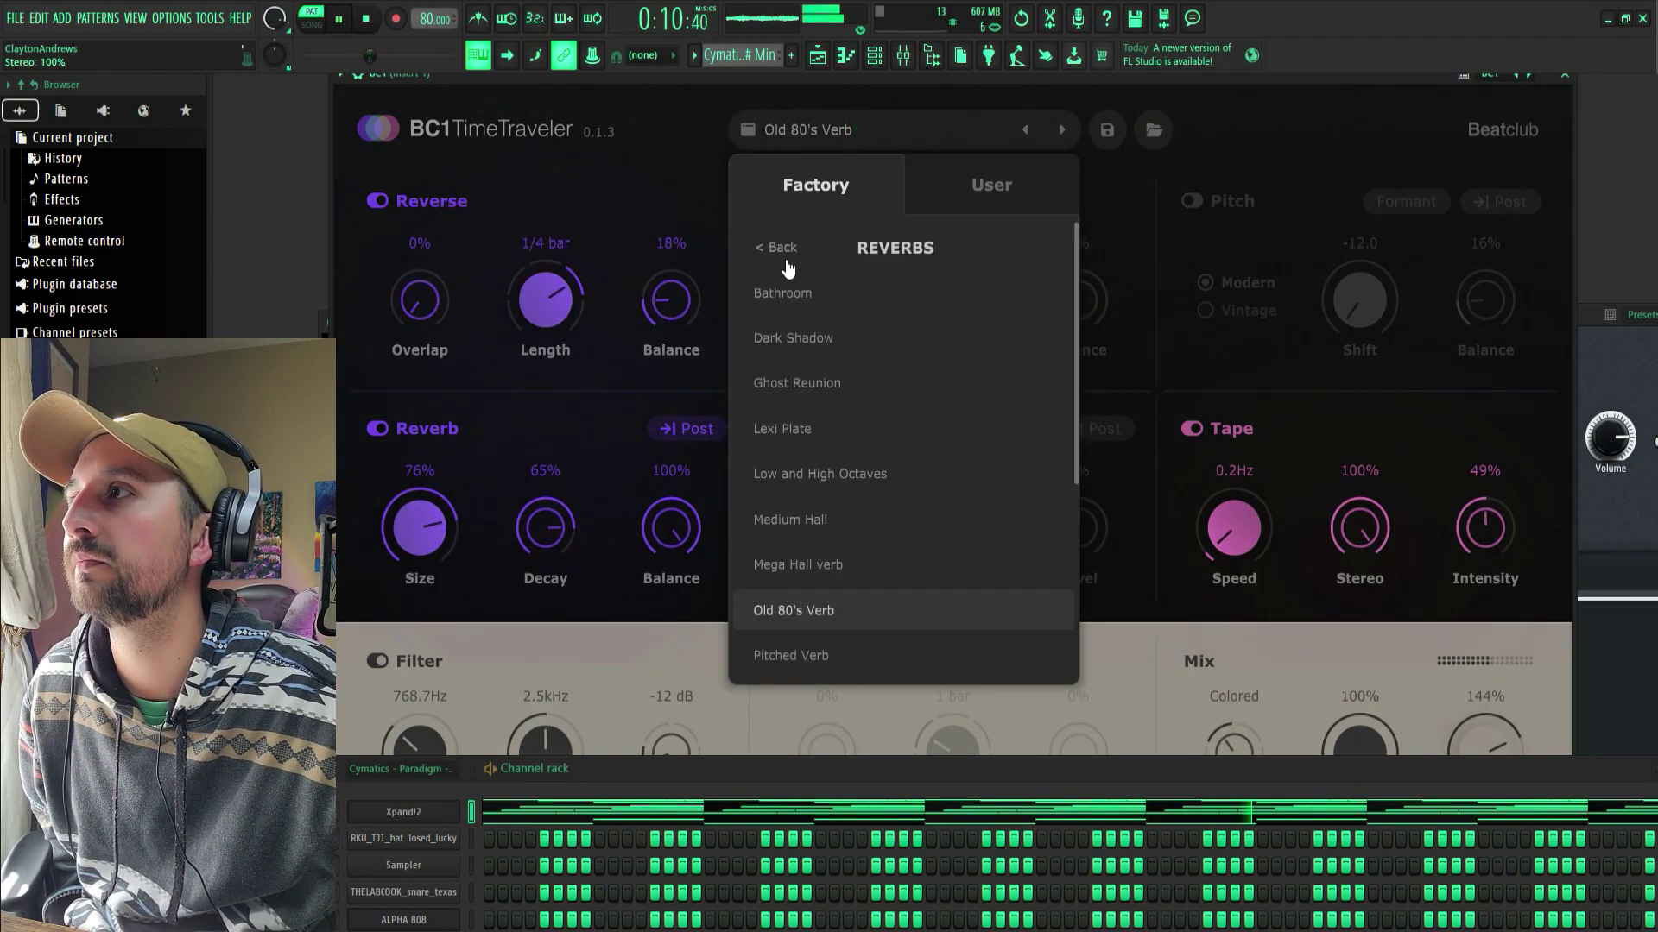
- From VOCALS, try Add a monster to your voice, then load Singing in a room full of people
{"action": "left_click", "coordinate": [788, 260]}
{"action": "left_click", "coordinate": [829, 514]}
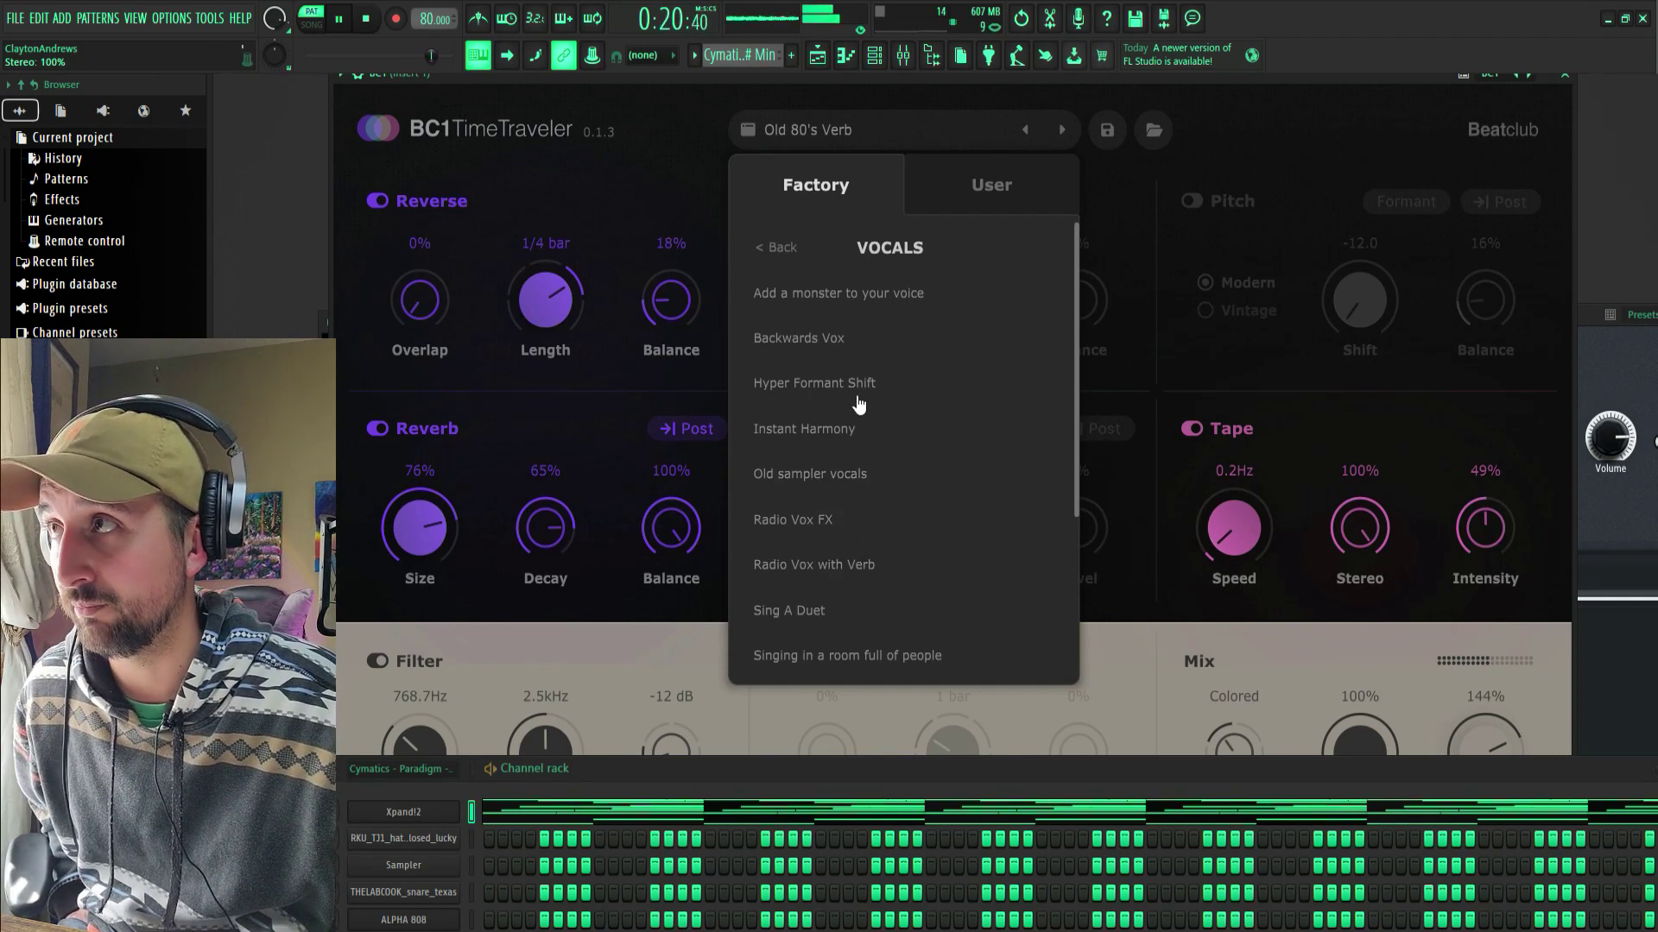
{"action": "left_click", "coordinate": [879, 302]}
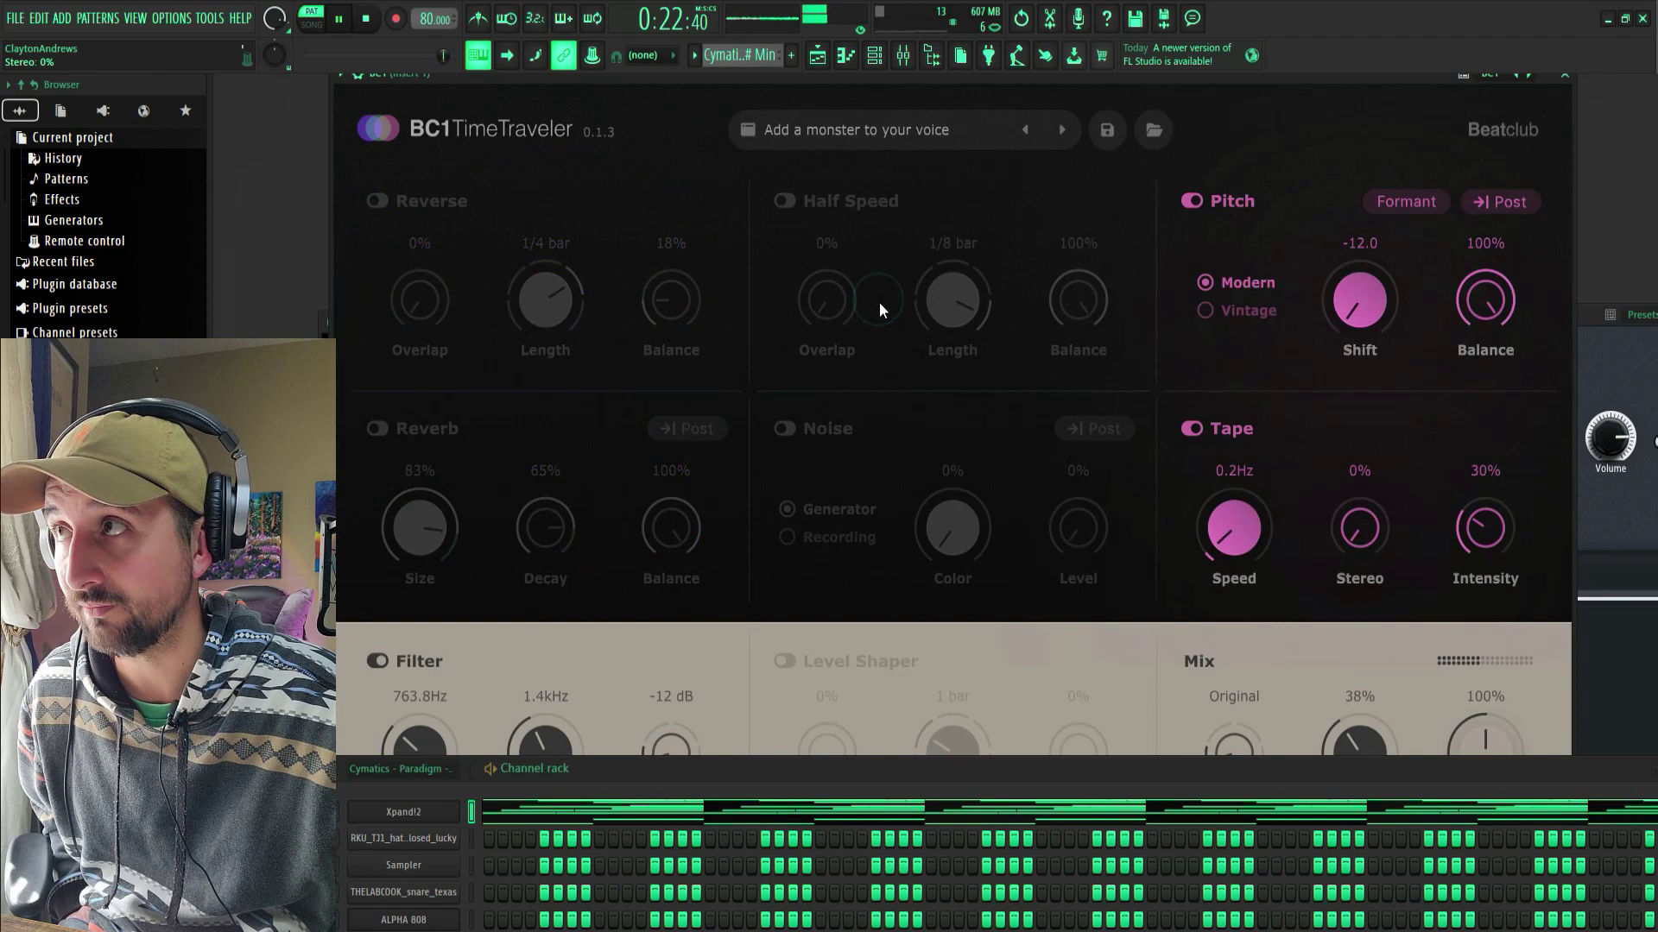
{"action": "left_click", "coordinate": [821, 130]}
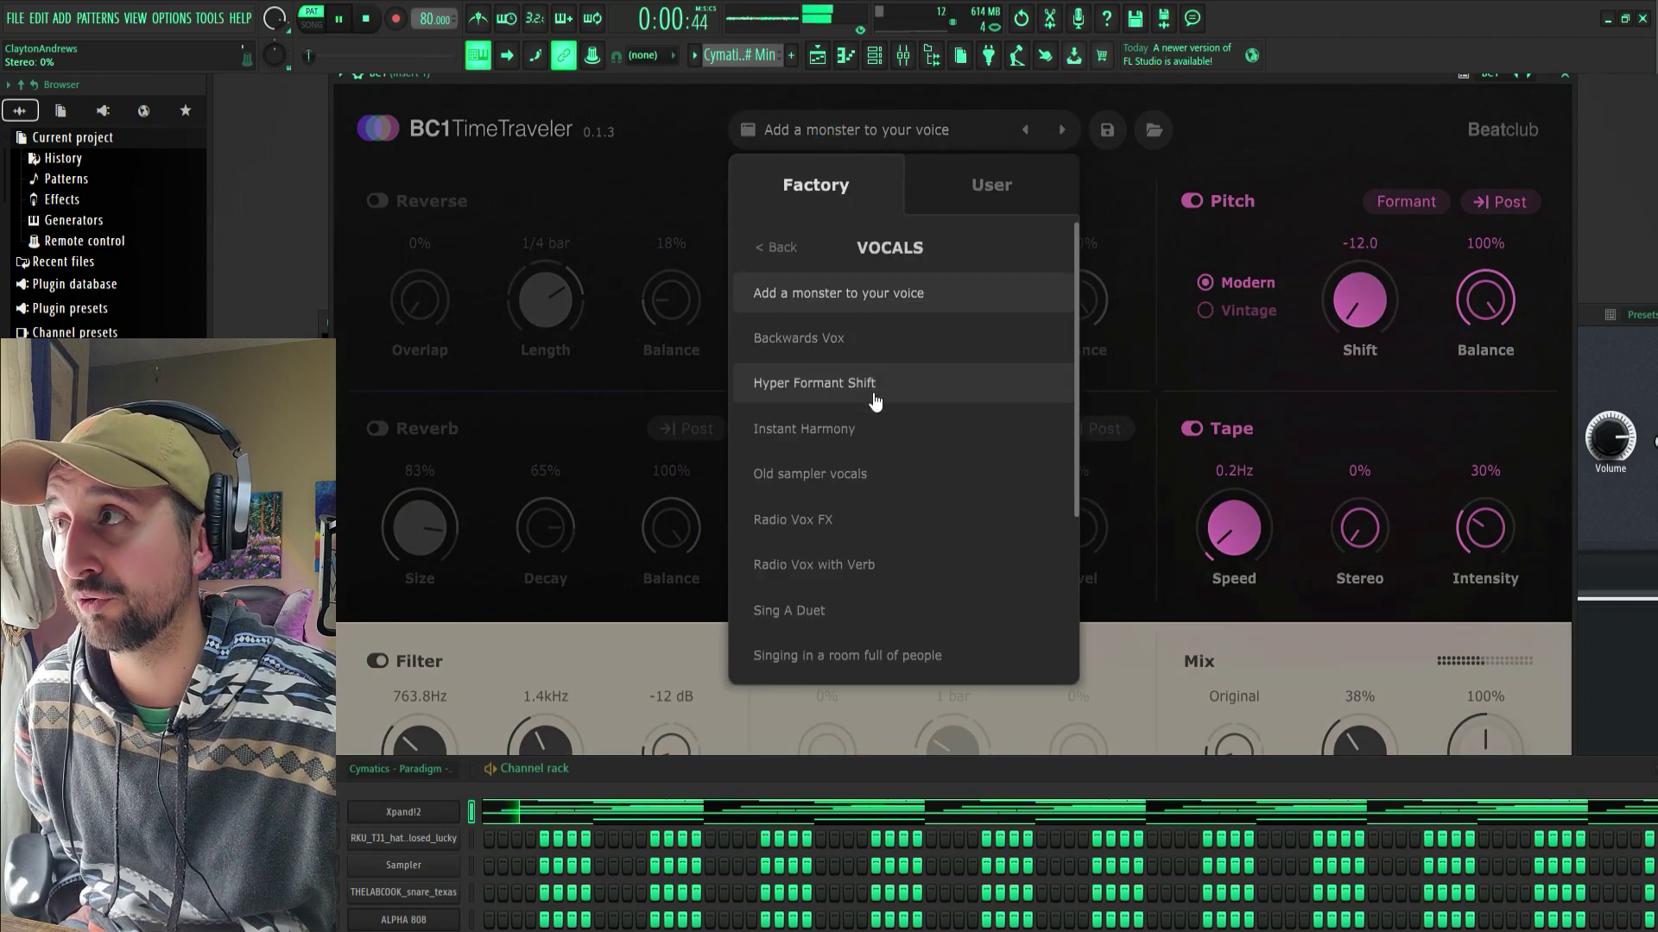
{"action": "left_click", "coordinate": [866, 658]}
{"action": "left_click", "coordinate": [836, 146]}
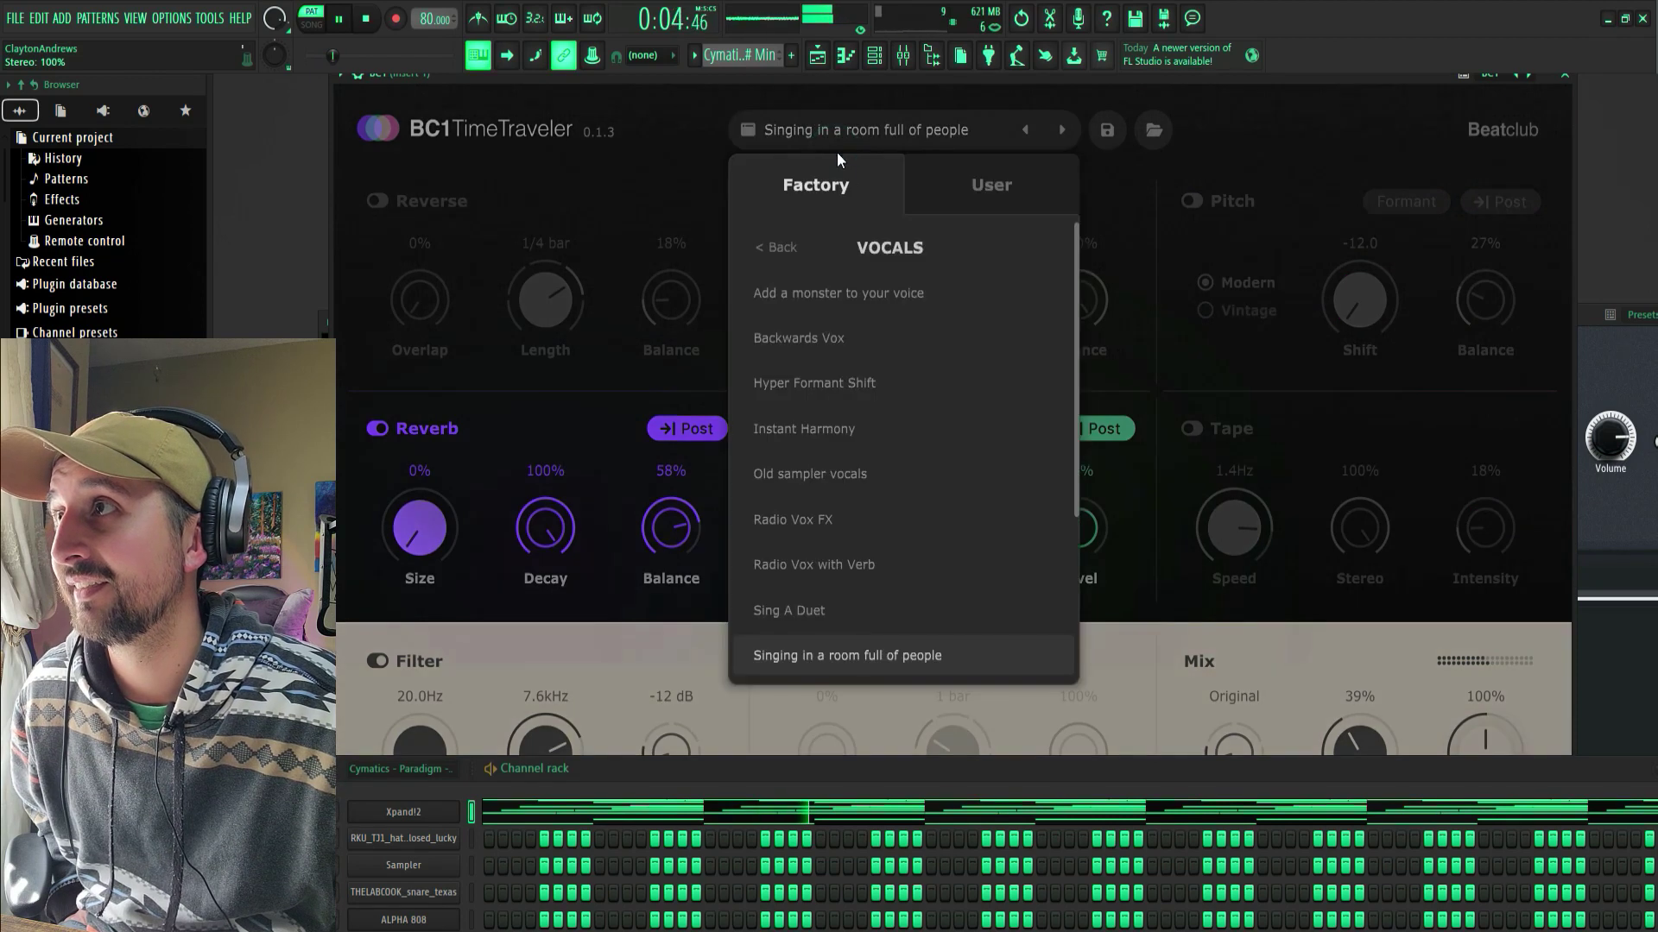
{"action": "left_click", "coordinate": [778, 250]}
- Load the user preset Mod 1, shift the effect window right and raise the Channel rack
{"action": "left_click", "coordinate": [935, 187]}
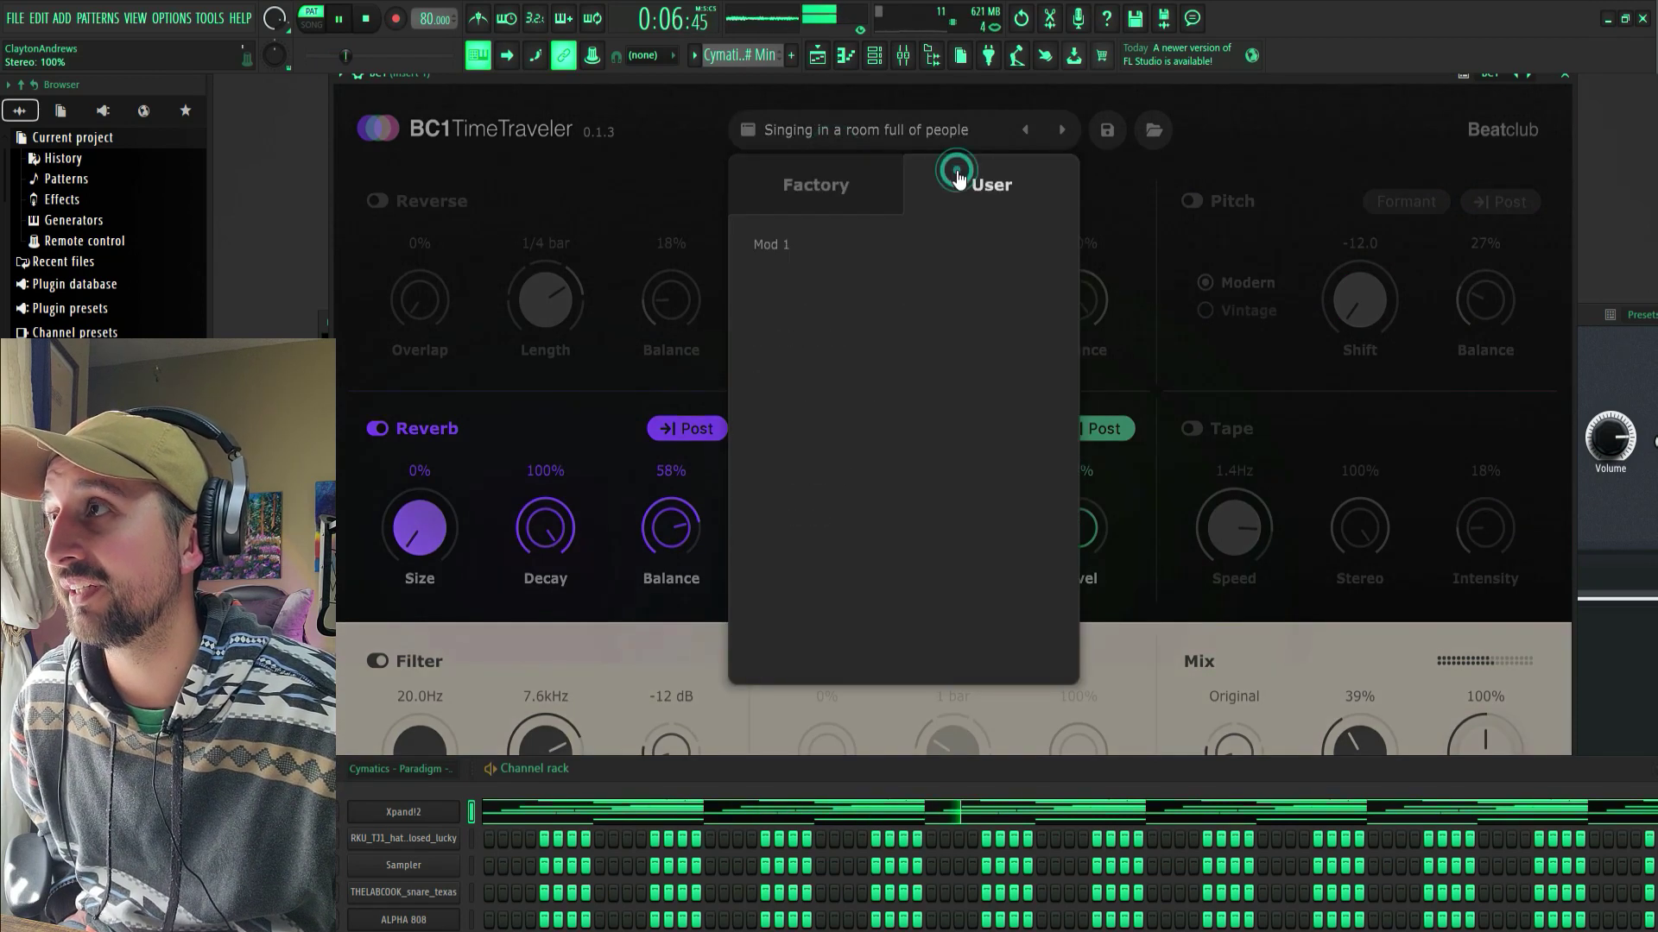
{"action": "left_click", "coordinate": [773, 247]}
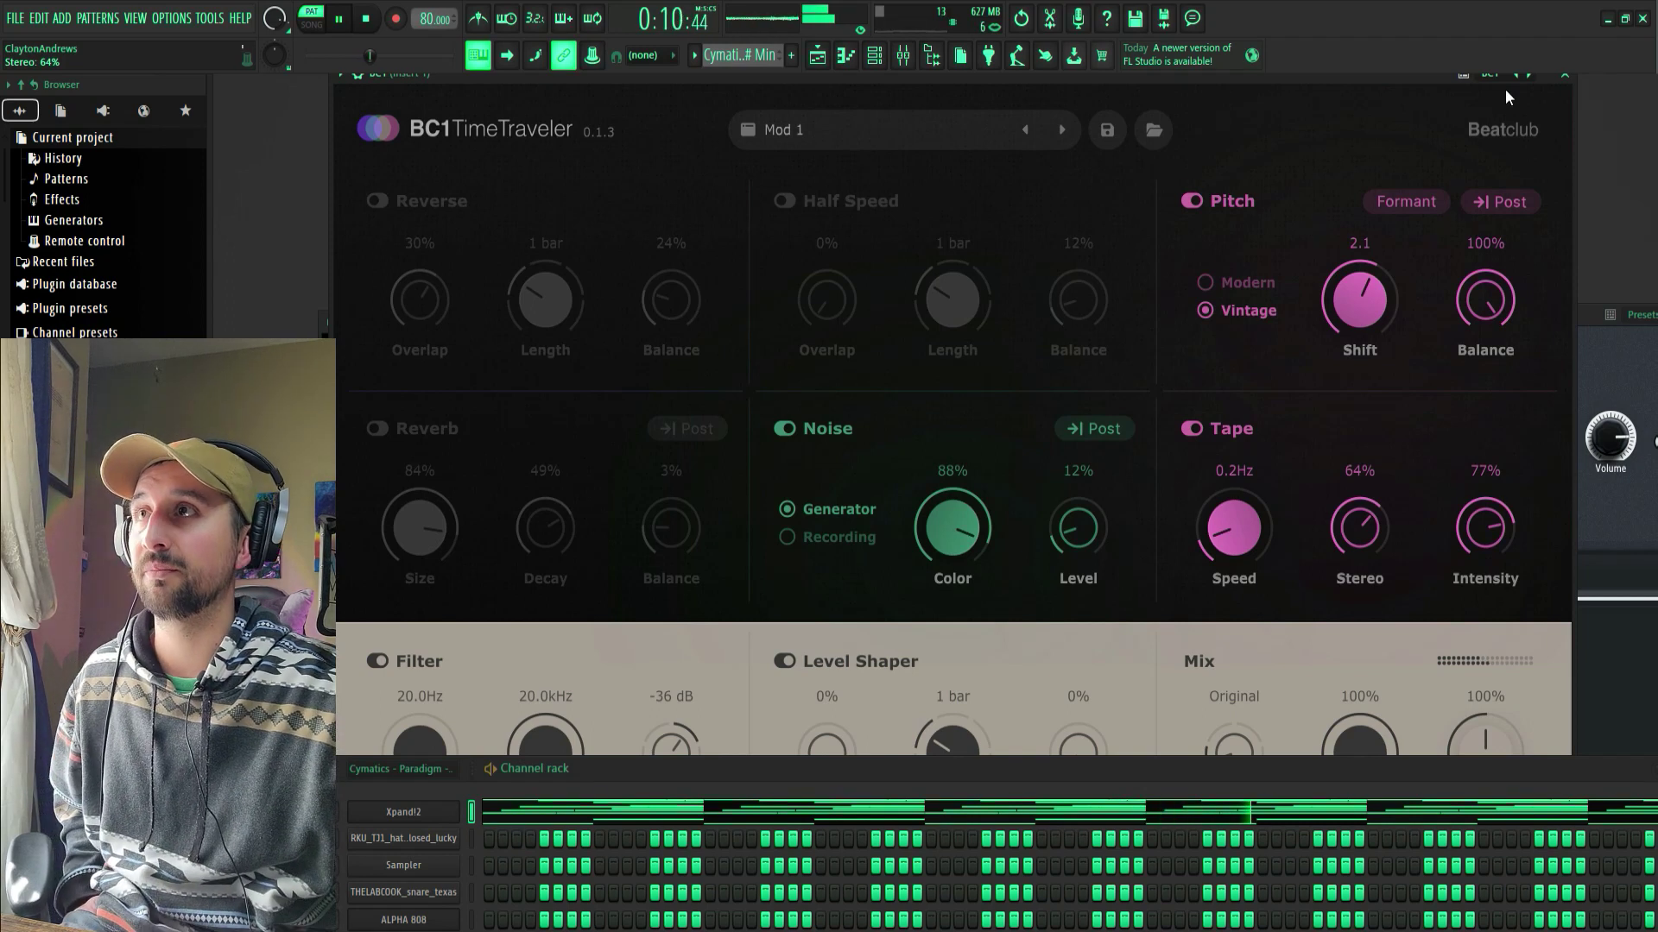
{"action": "left_click_drag", "start_coordinate": [1390, 88], "coordinate": [1509, 22]}
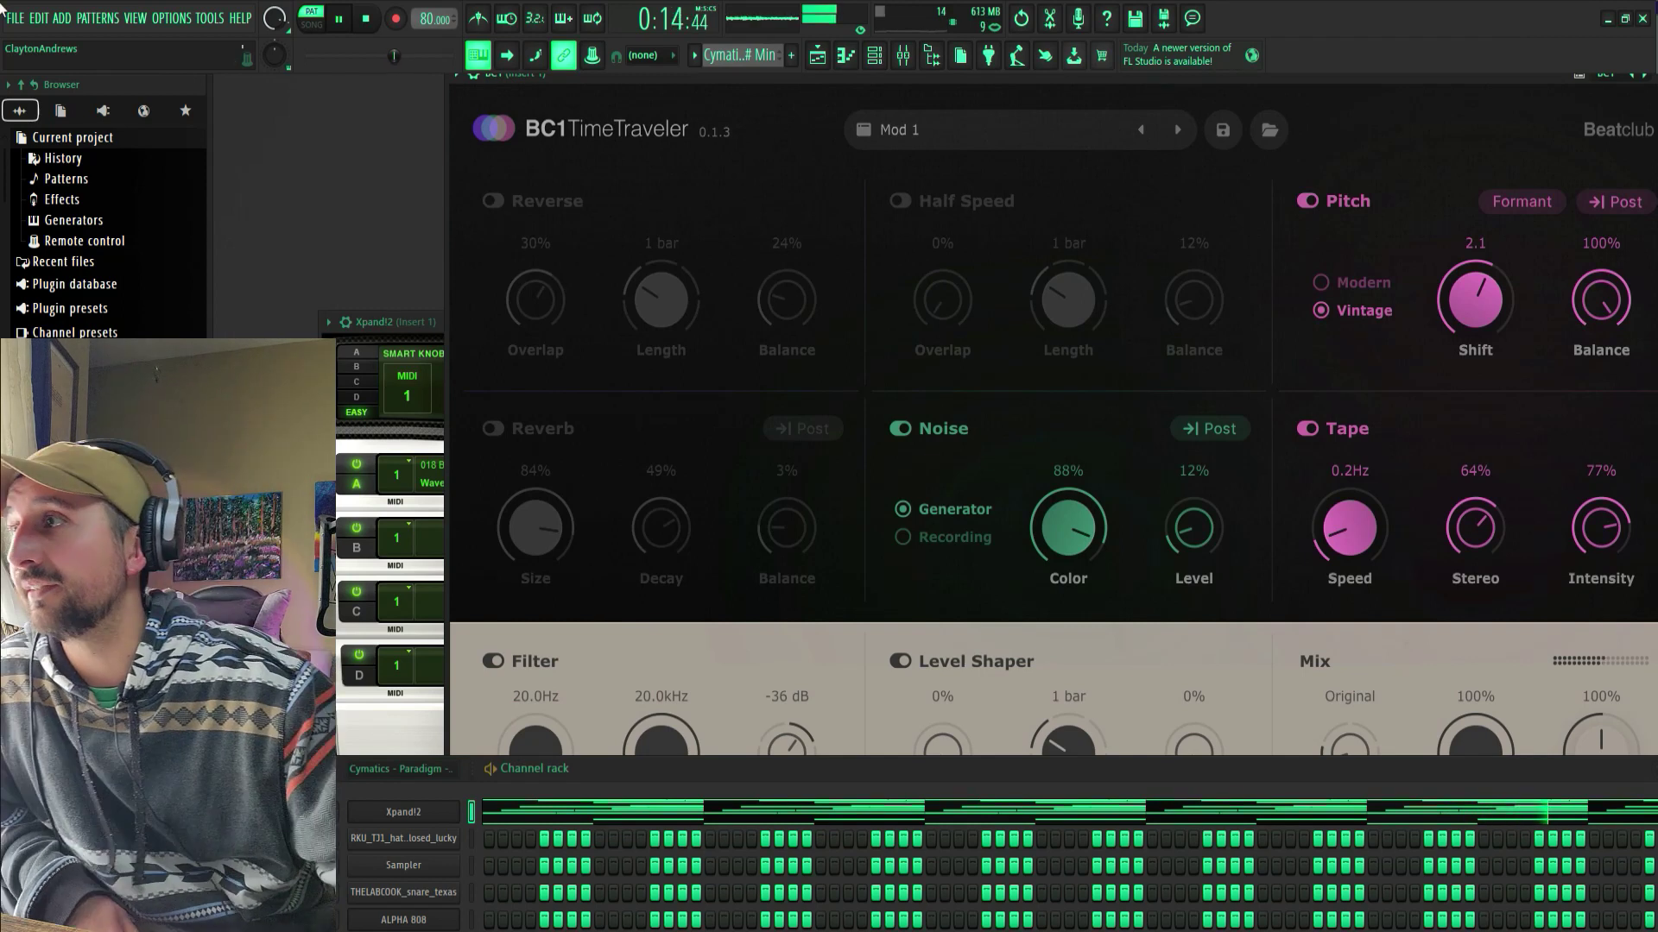
{"action": "left_click_drag", "start_coordinate": [682, 781], "coordinate": [608, 299]}
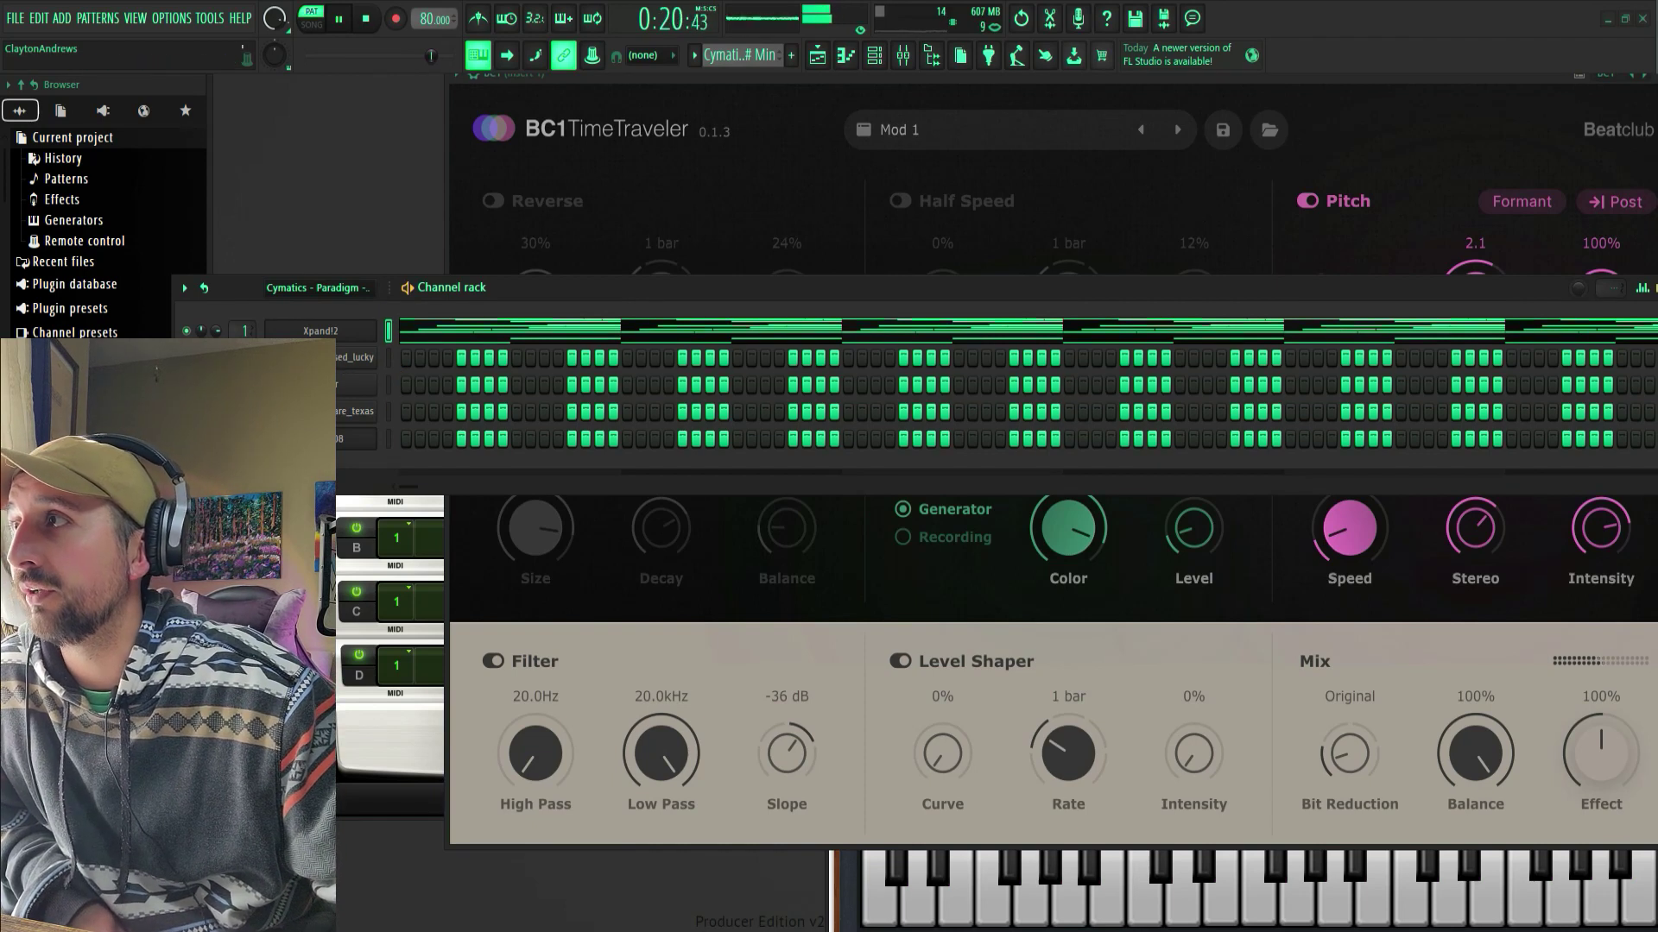
- Fill every fourth step of the hi-hat channel and restart playback
{"action": "right_click", "coordinate": [367, 357]}
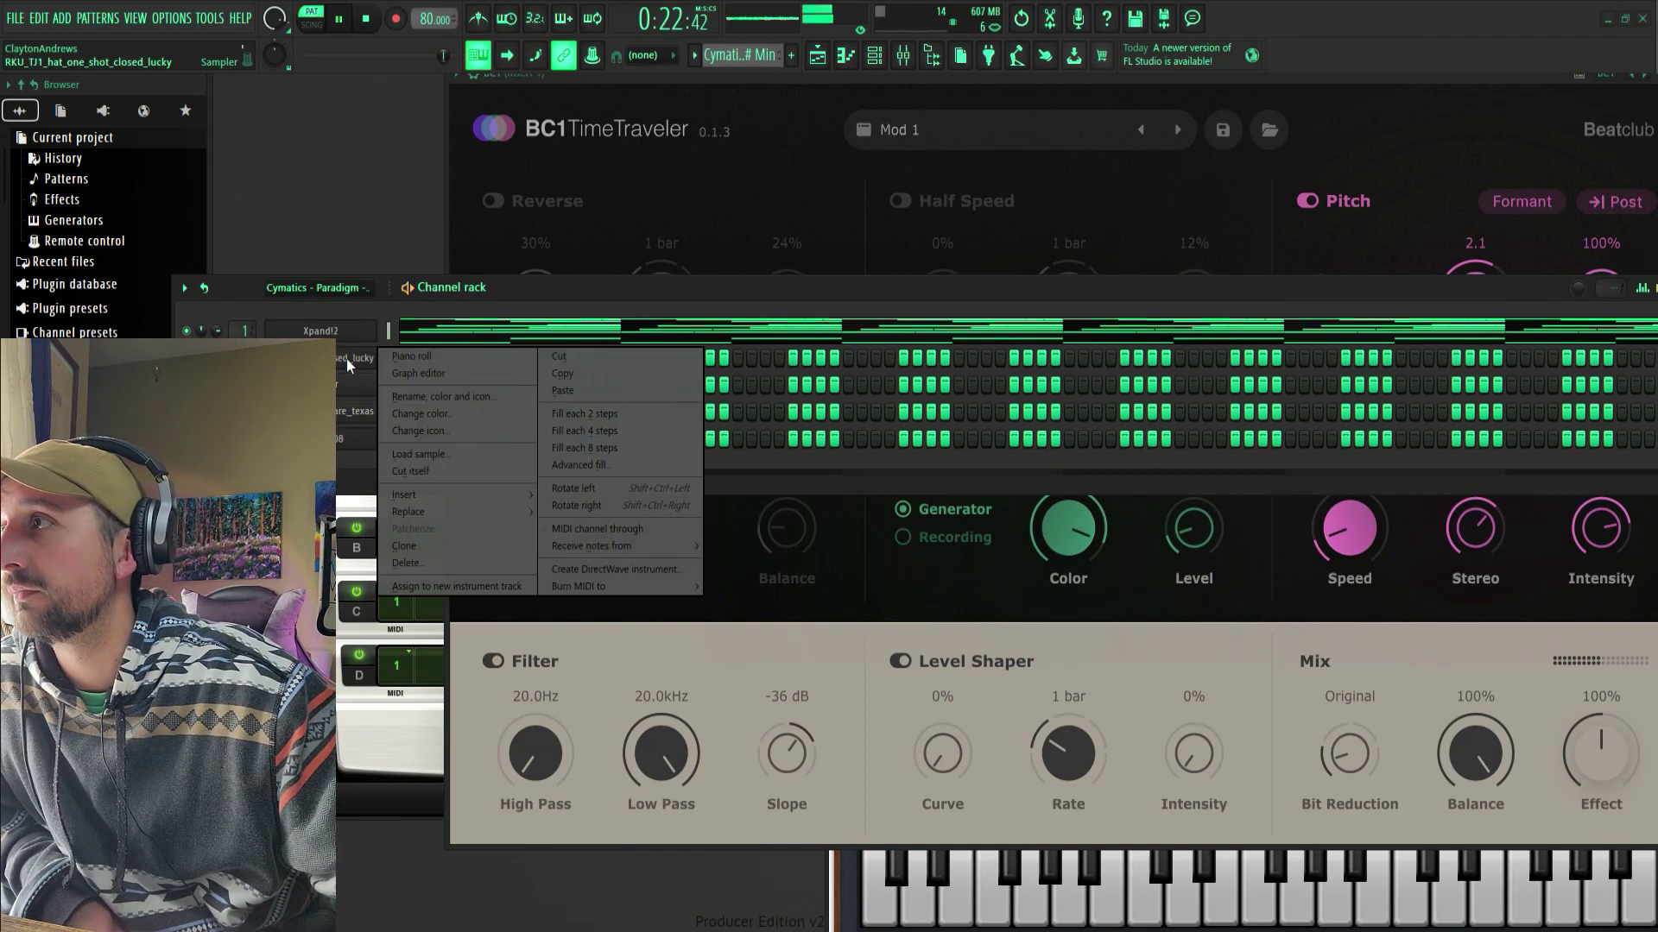
{"action": "left_click", "coordinate": [604, 431]}
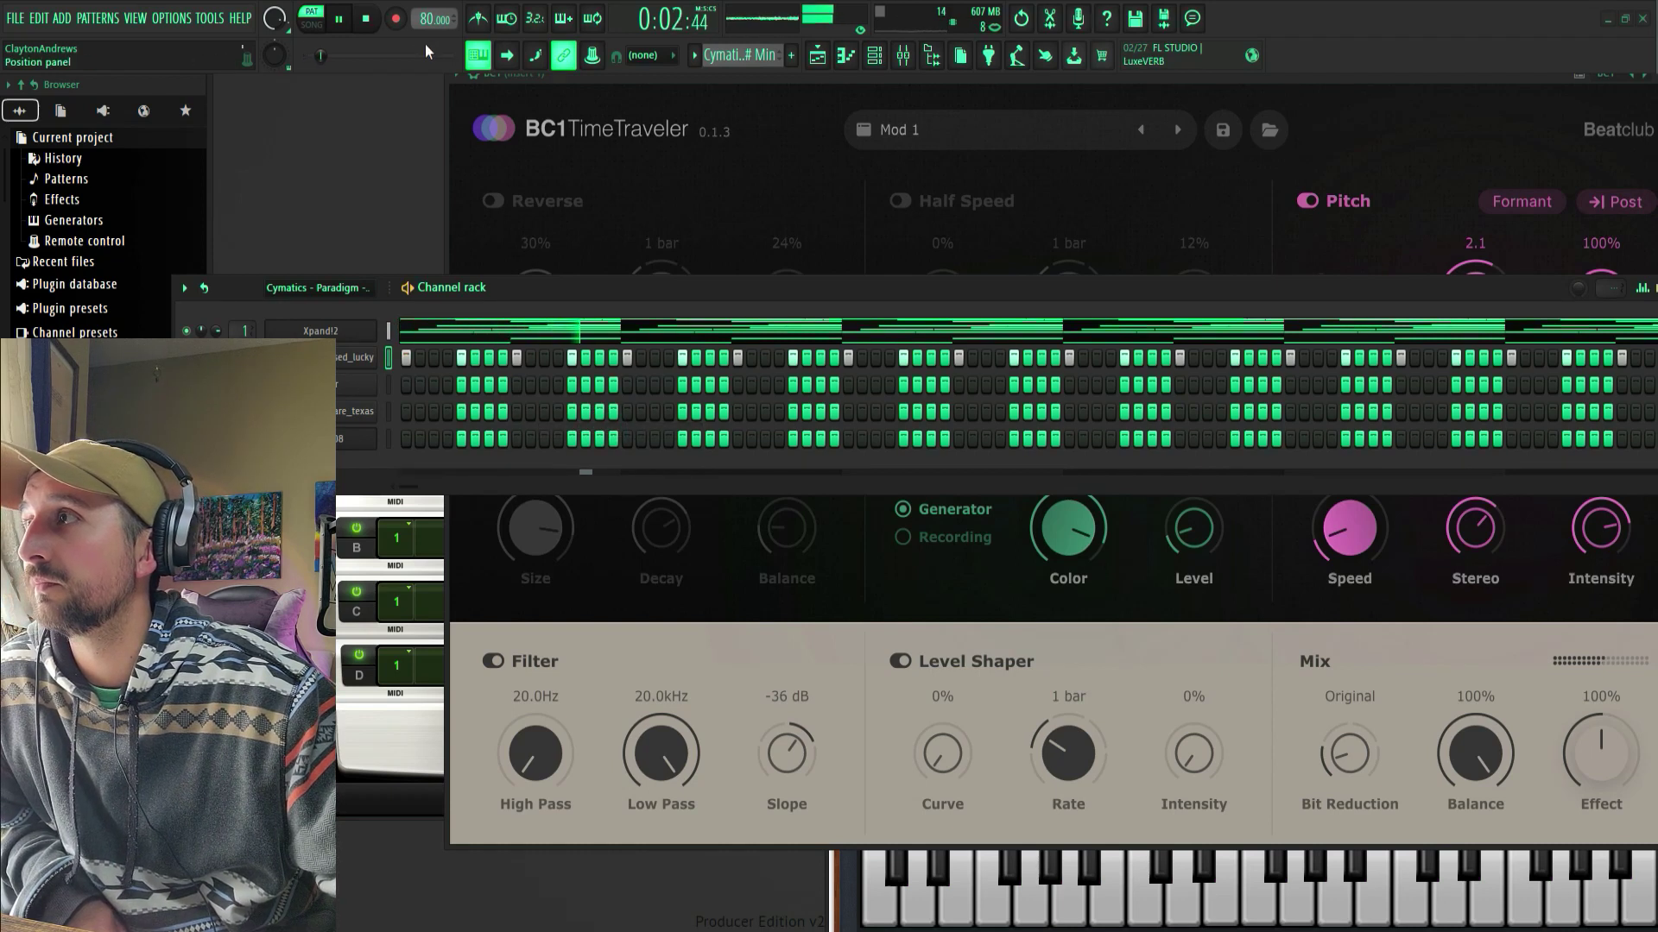
{"action": "left_click", "coordinate": [340, 23]}
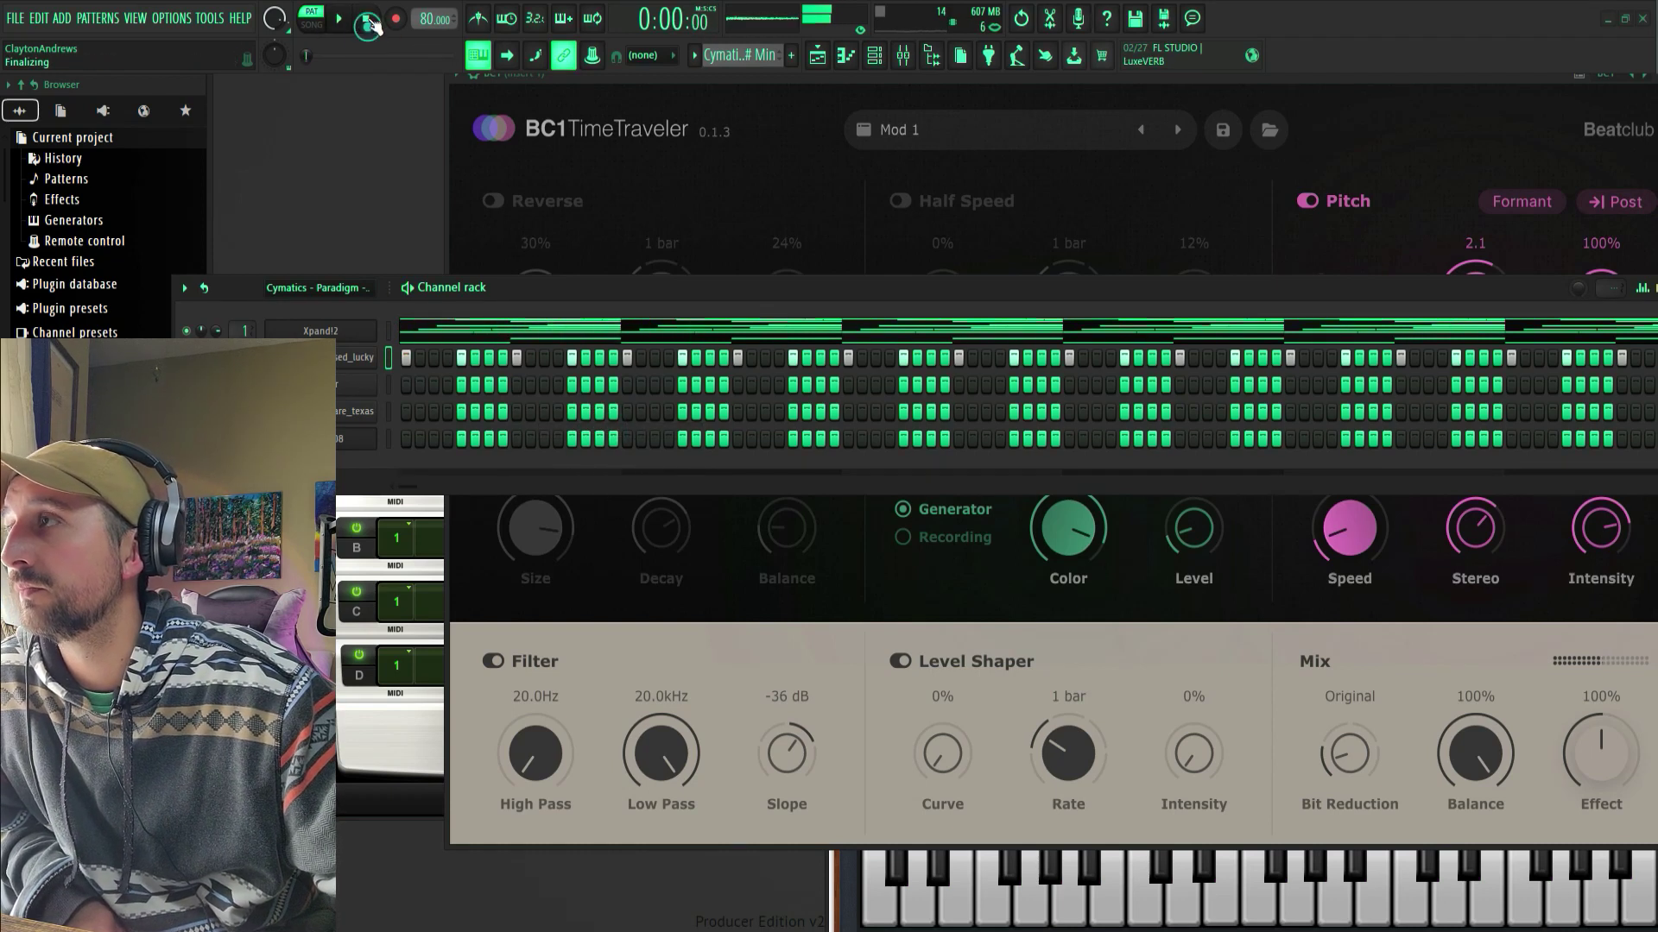
{"action": "left_click", "coordinate": [342, 28]}
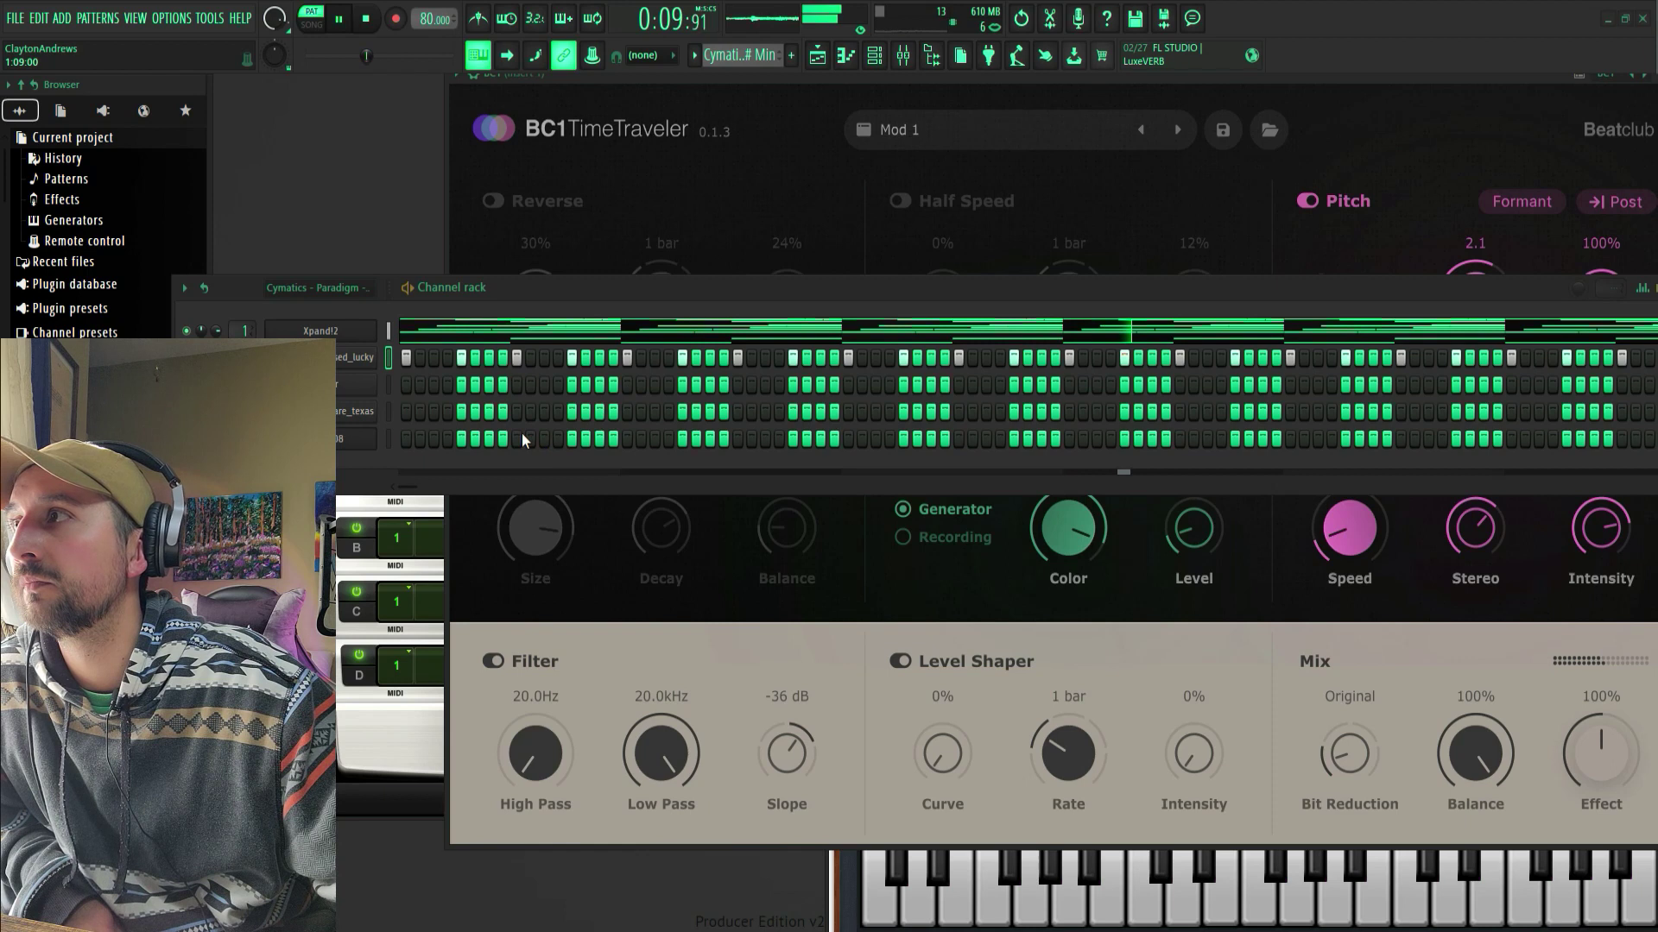
- Audition an extra early snare_texas hit, then remove it
{"action": "left_click", "coordinate": [356, 416]}
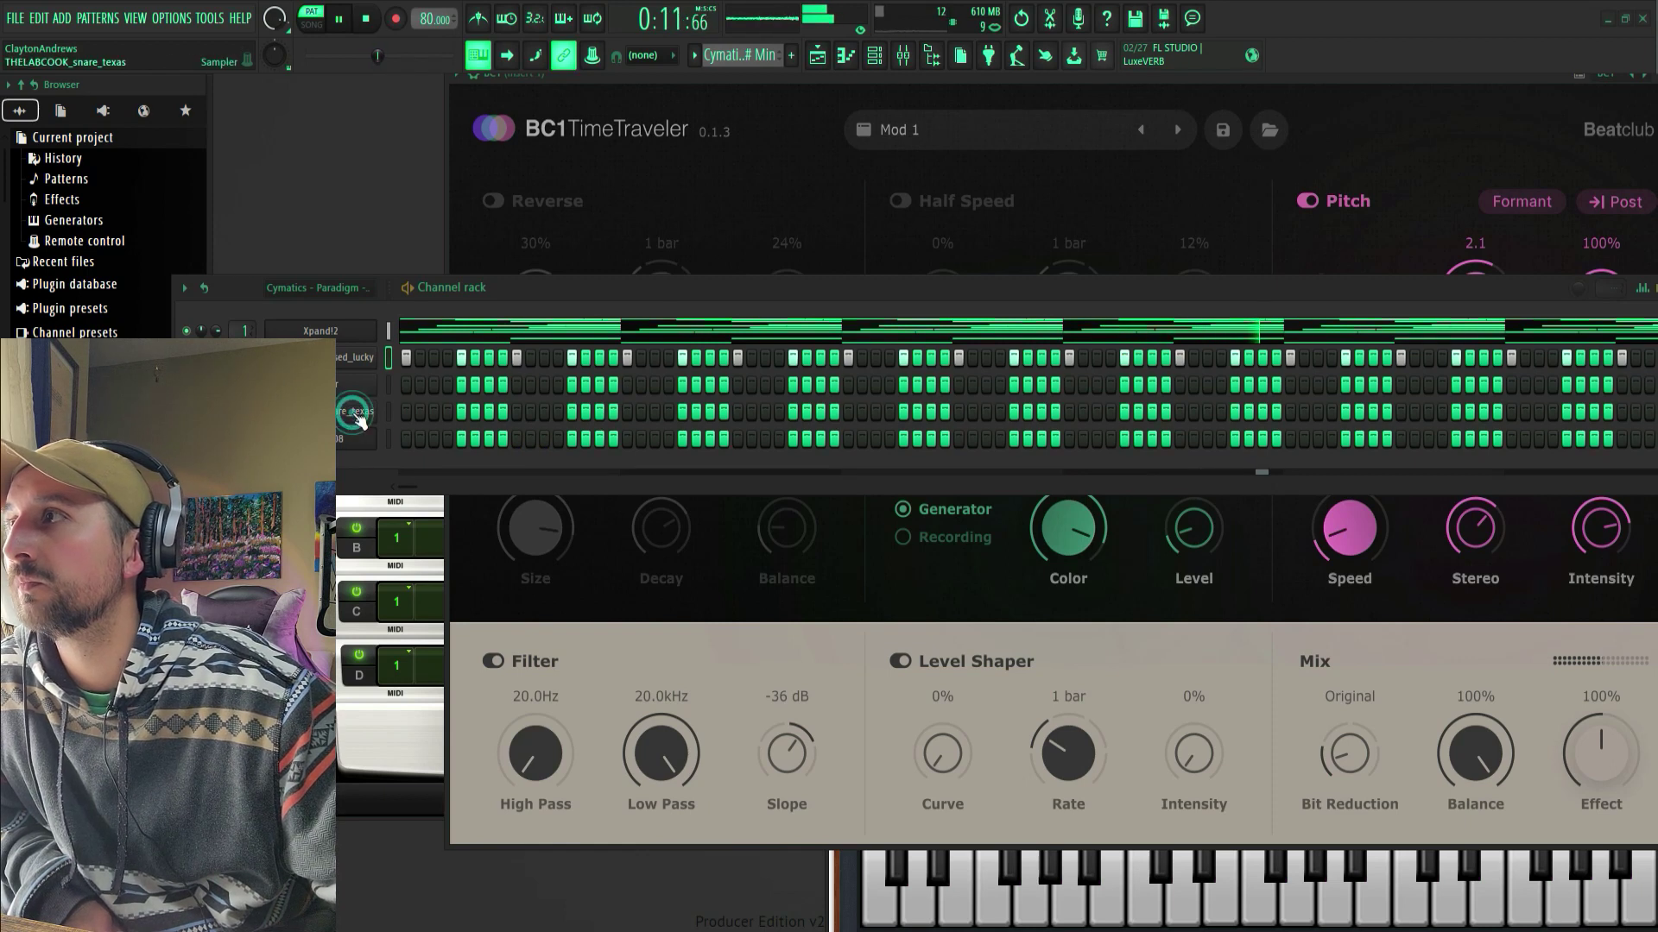
{"action": "key", "text": "space"}
{"action": "left_click", "coordinate": [516, 411]}
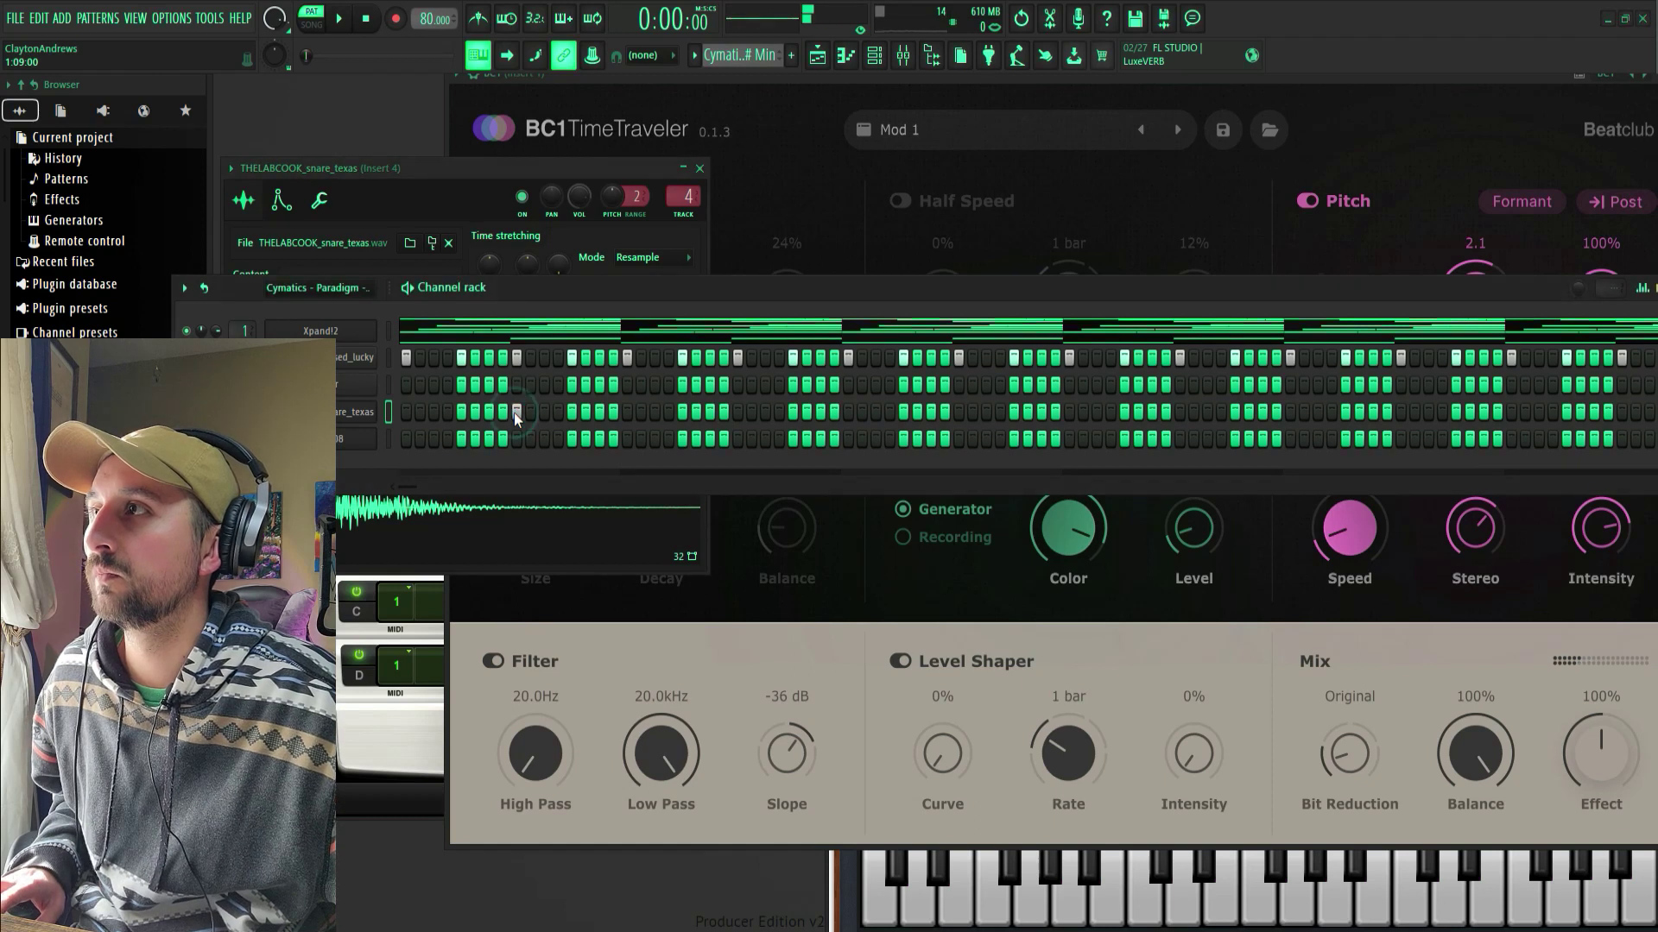
{"action": "key", "text": "space"}
{"action": "key", "text": "space"}
{"action": "left_click", "coordinate": [515, 411]}
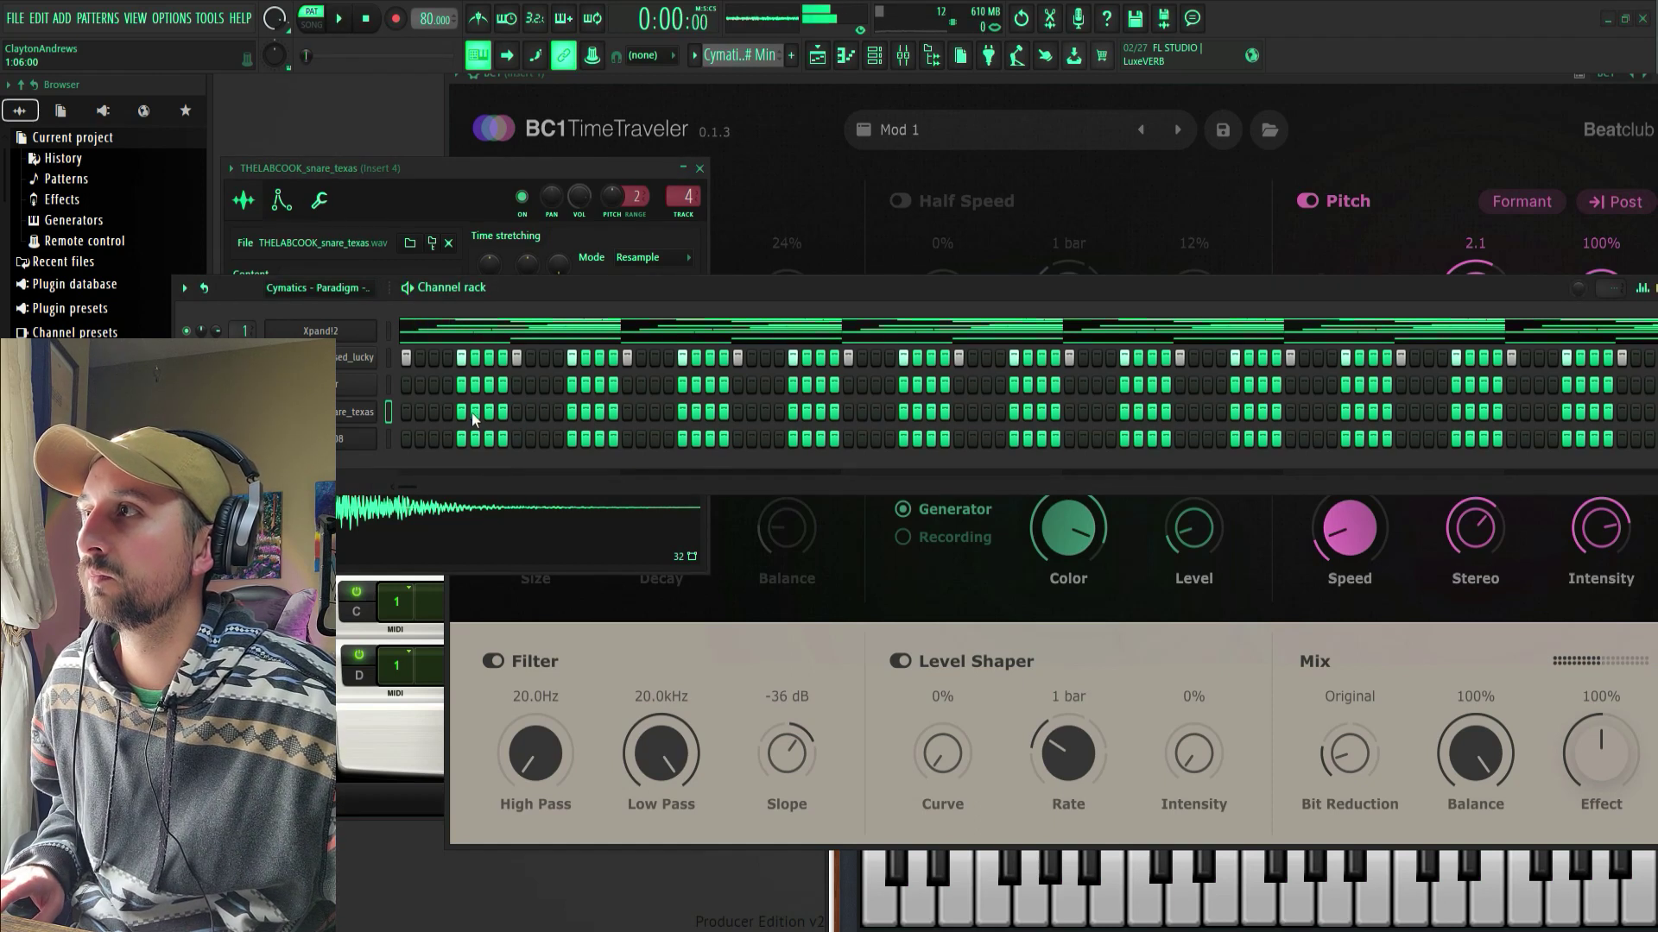
{"action": "key", "text": "space"}
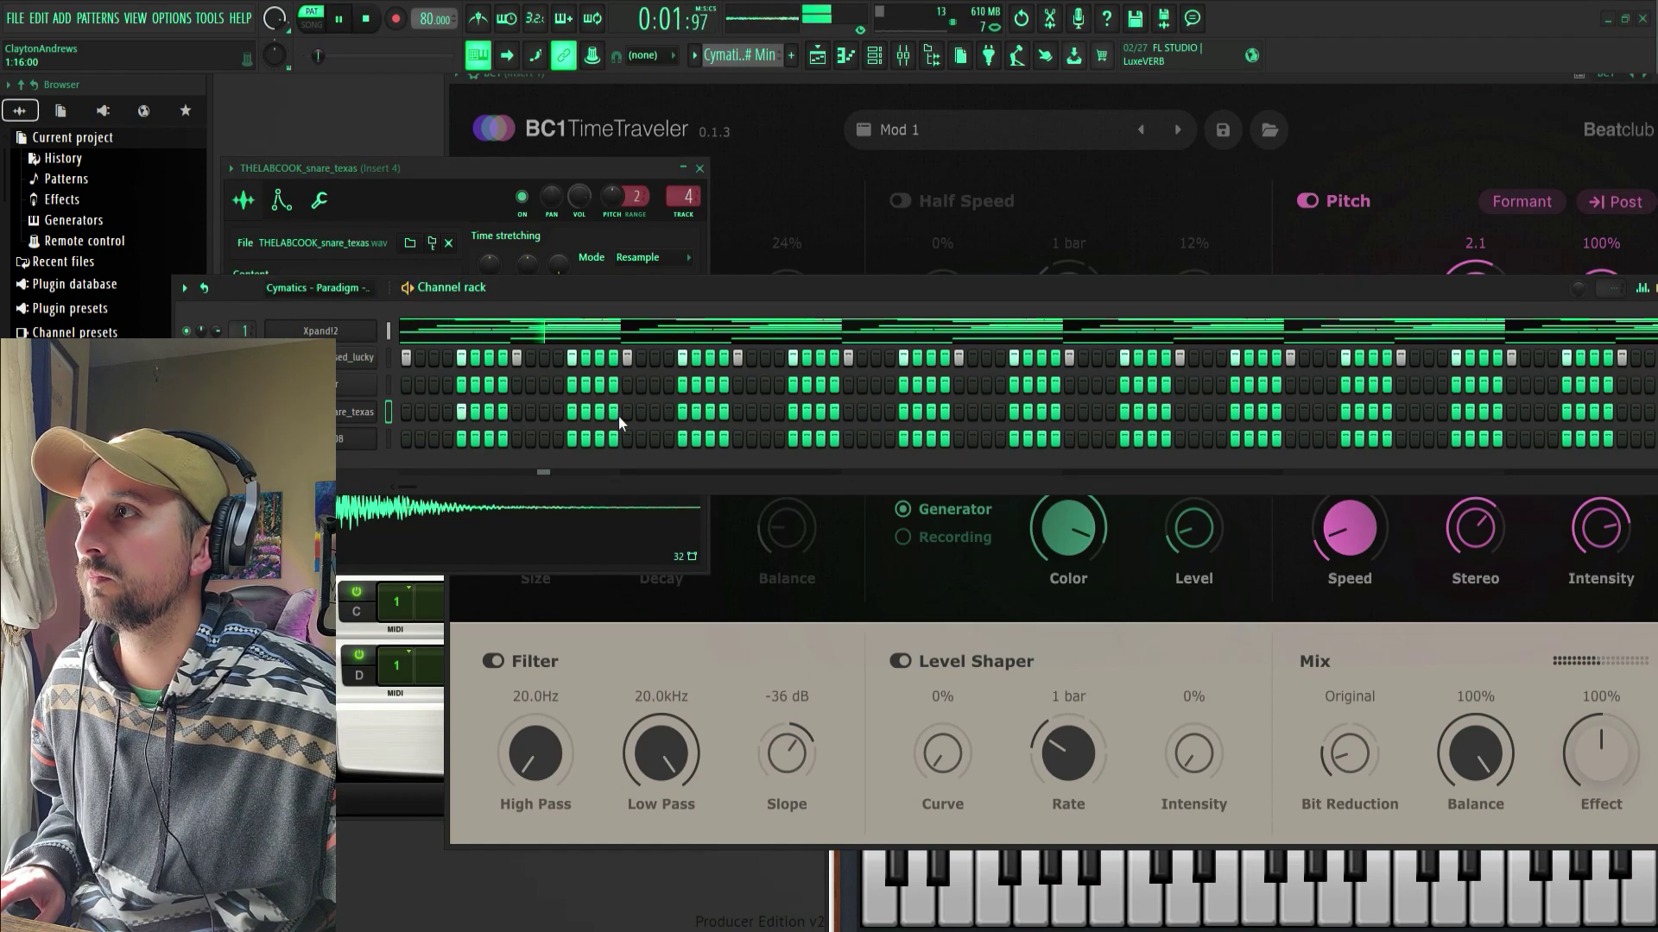
{"action": "key", "text": "space"}
{"action": "key", "text": "space"}
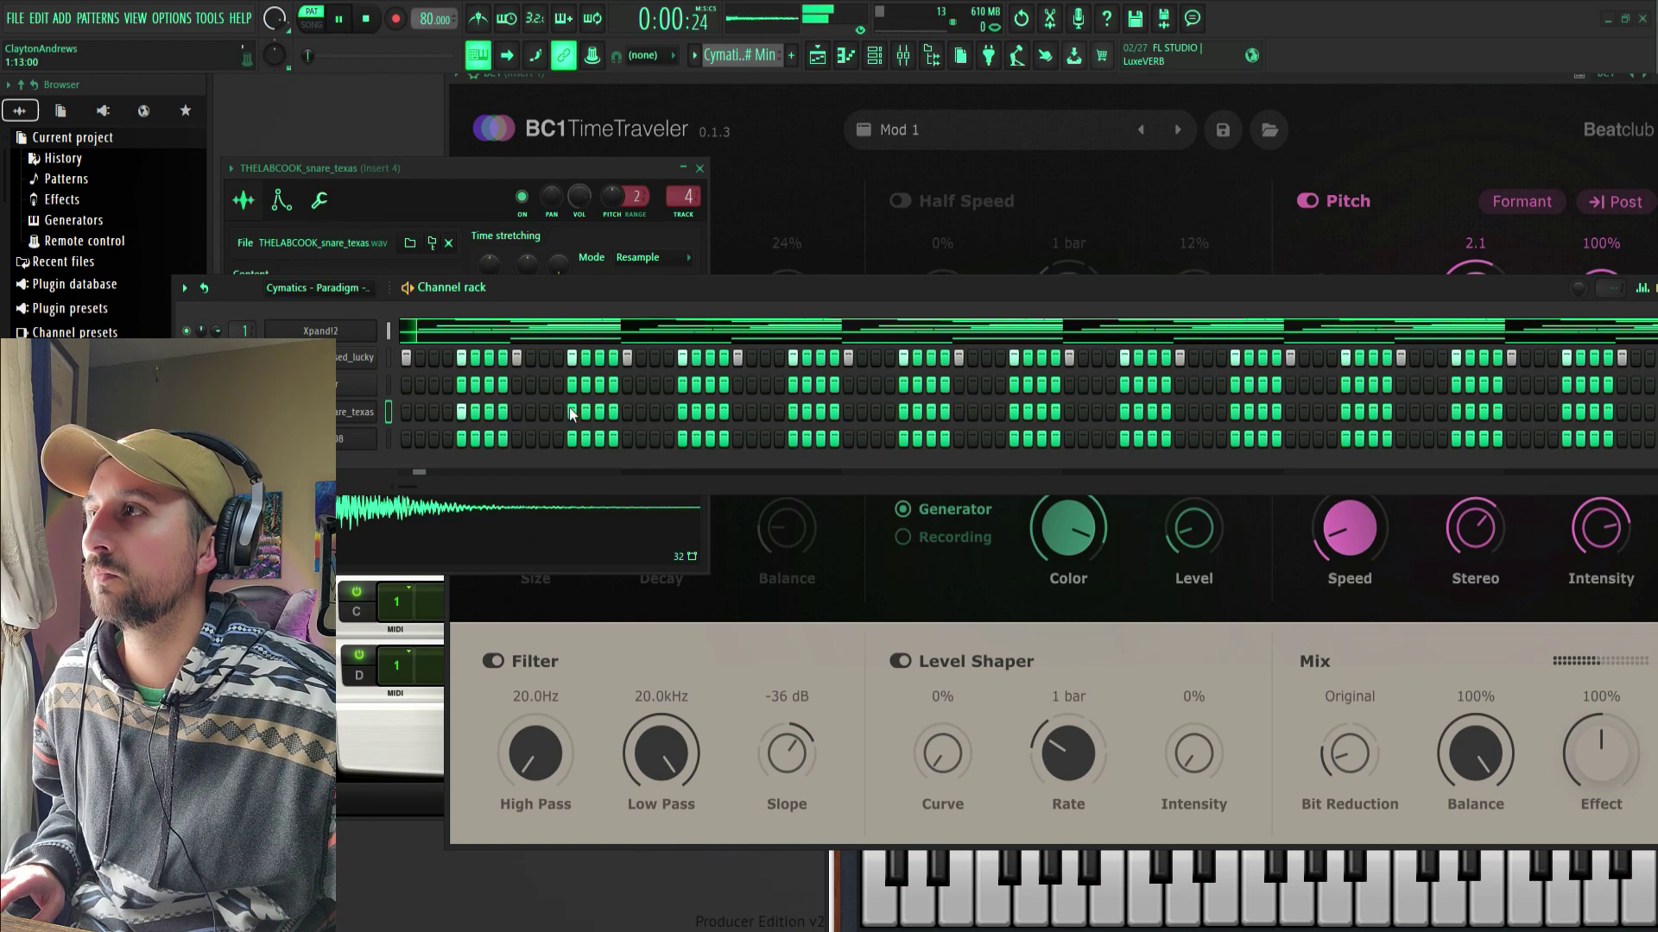
- Add matching snare_texas hits at regular intervals across the pattern
{"action": "left_click", "coordinate": [569, 412]}
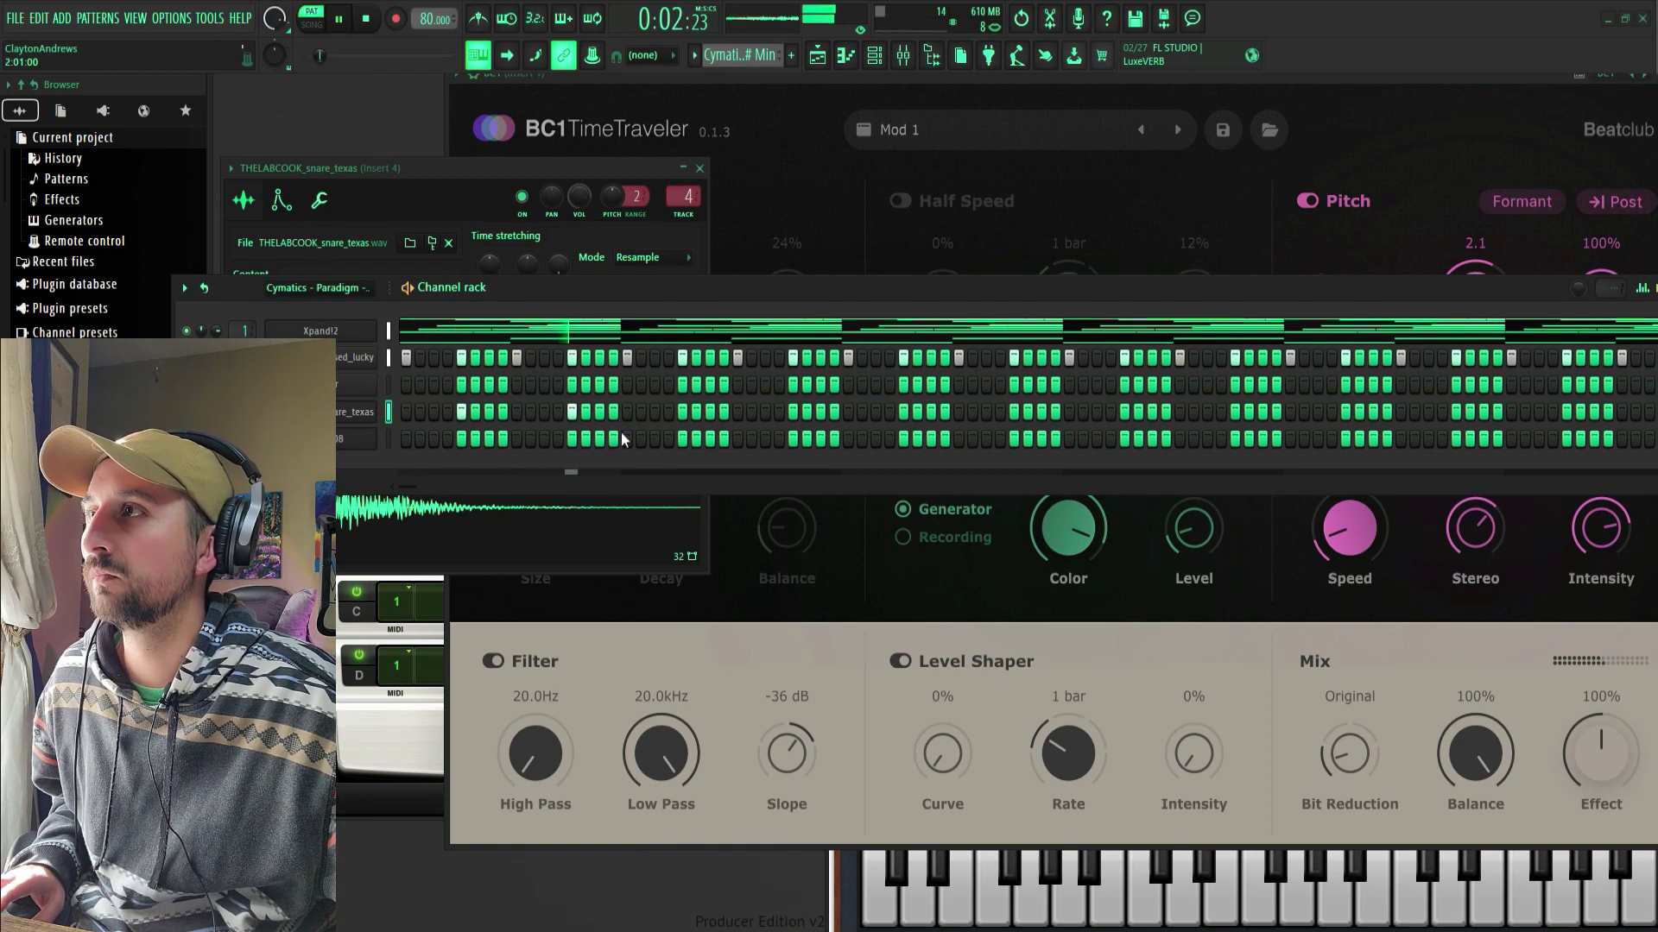
{"action": "left_click", "coordinate": [682, 411]}
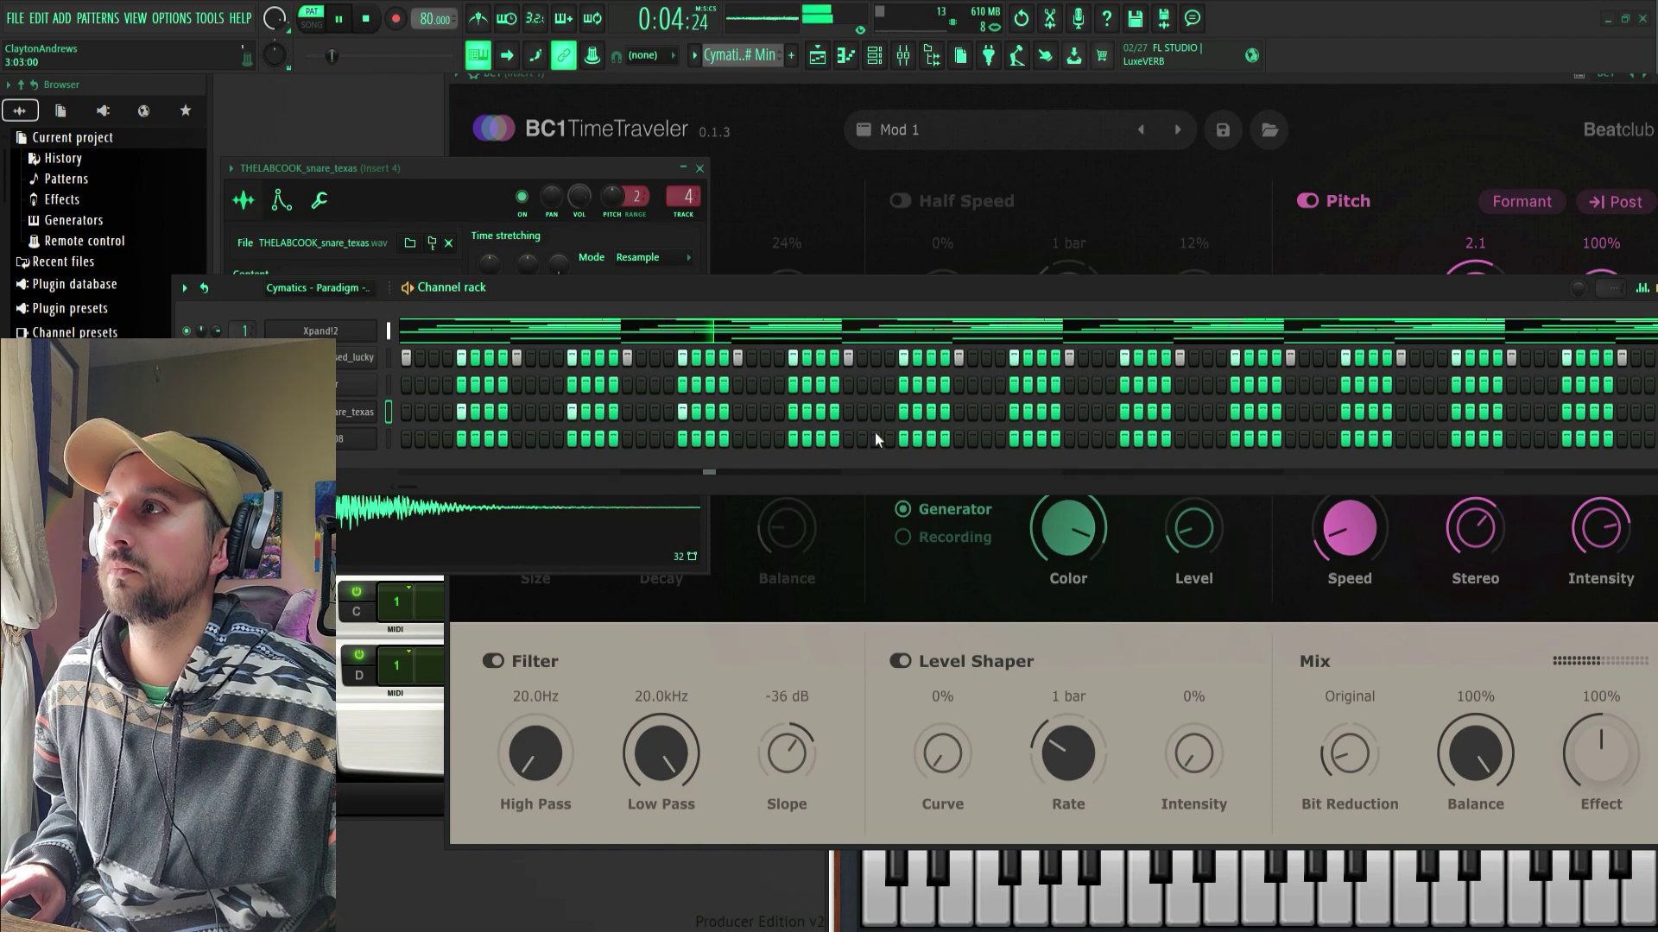
{"action": "left_click", "coordinate": [790, 412]}
{"action": "left_click", "coordinate": [903, 413]}
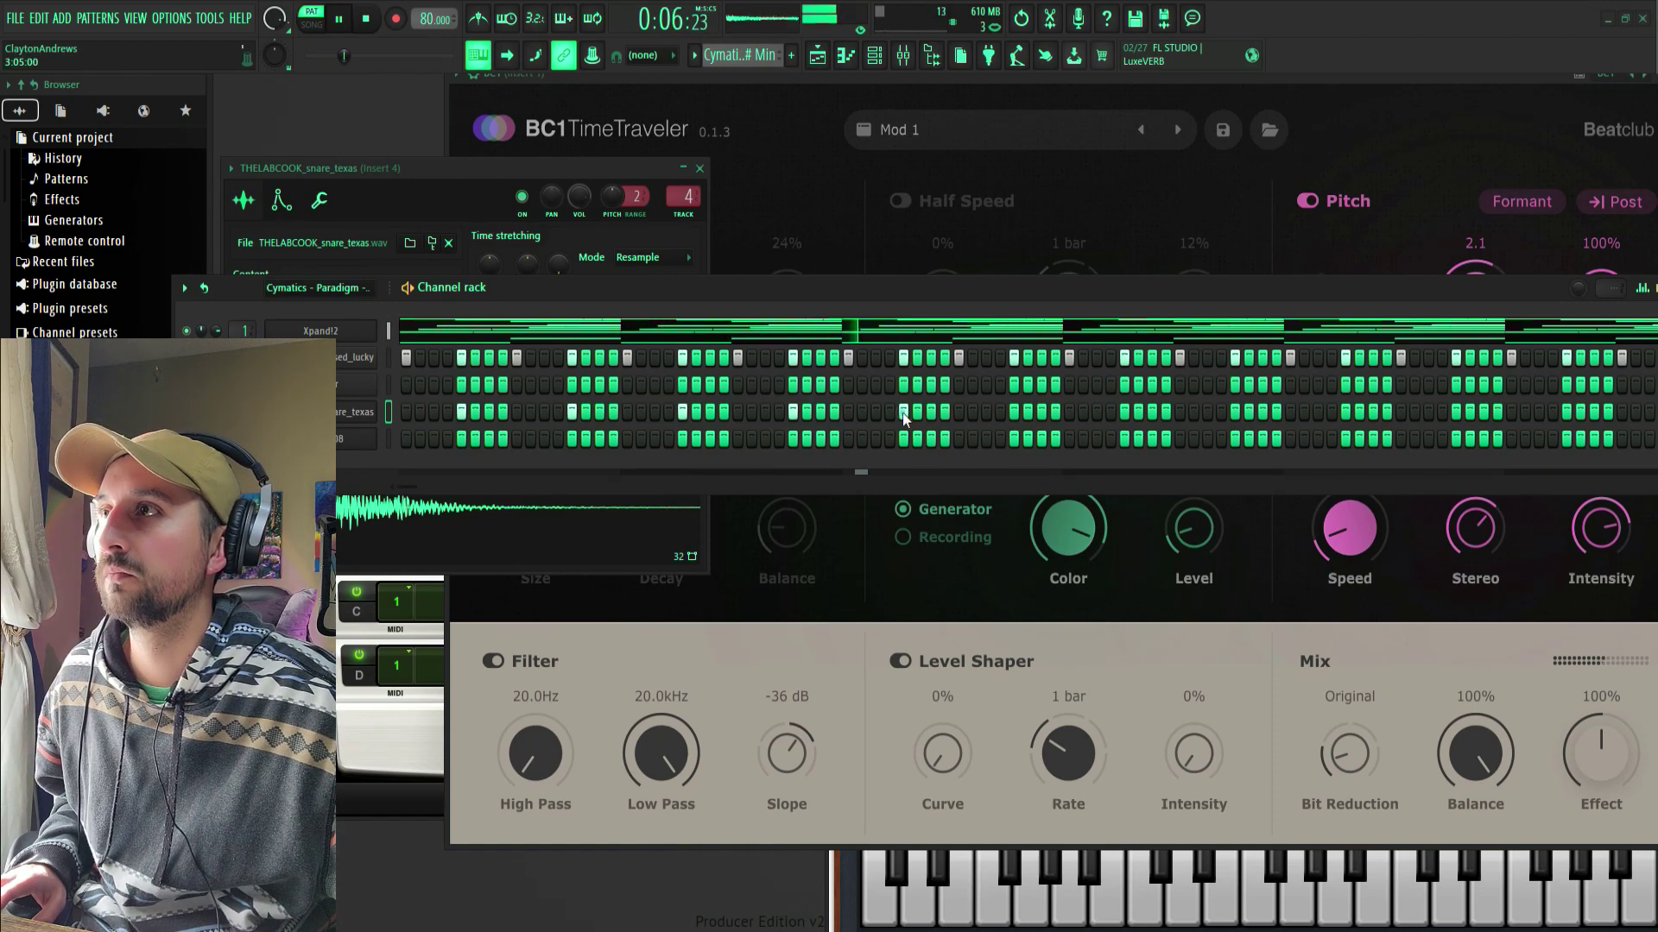
{"action": "left_click", "coordinate": [1014, 411]}
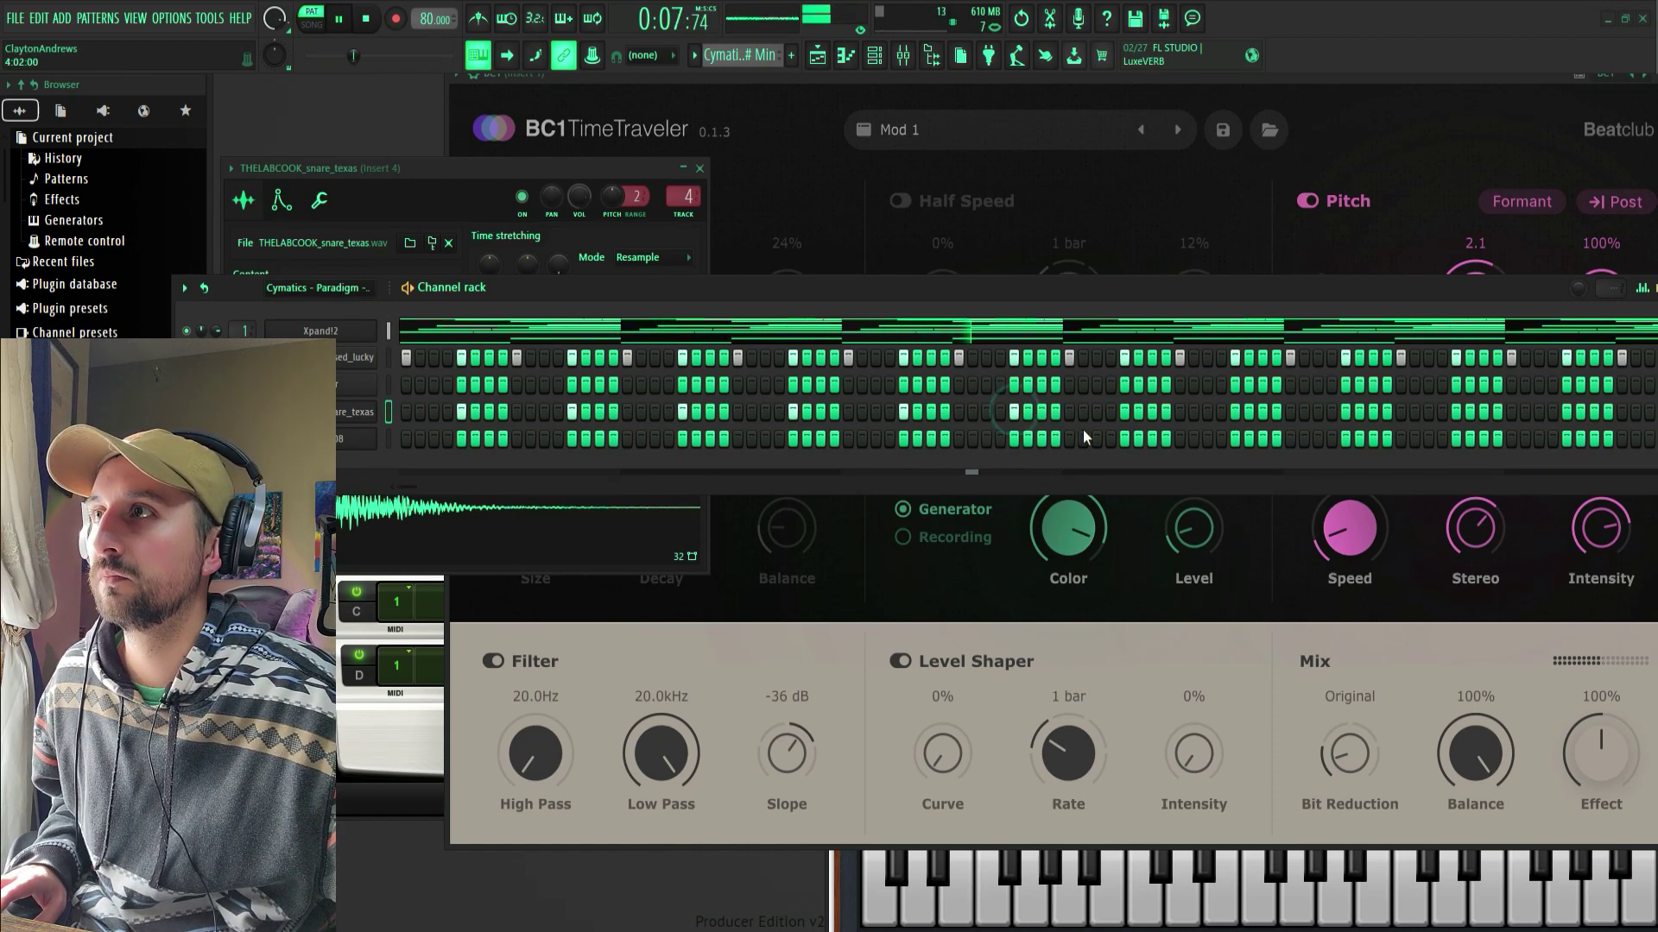
{"action": "left_click", "coordinate": [1125, 412]}
{"action": "left_click", "coordinate": [1235, 412]}
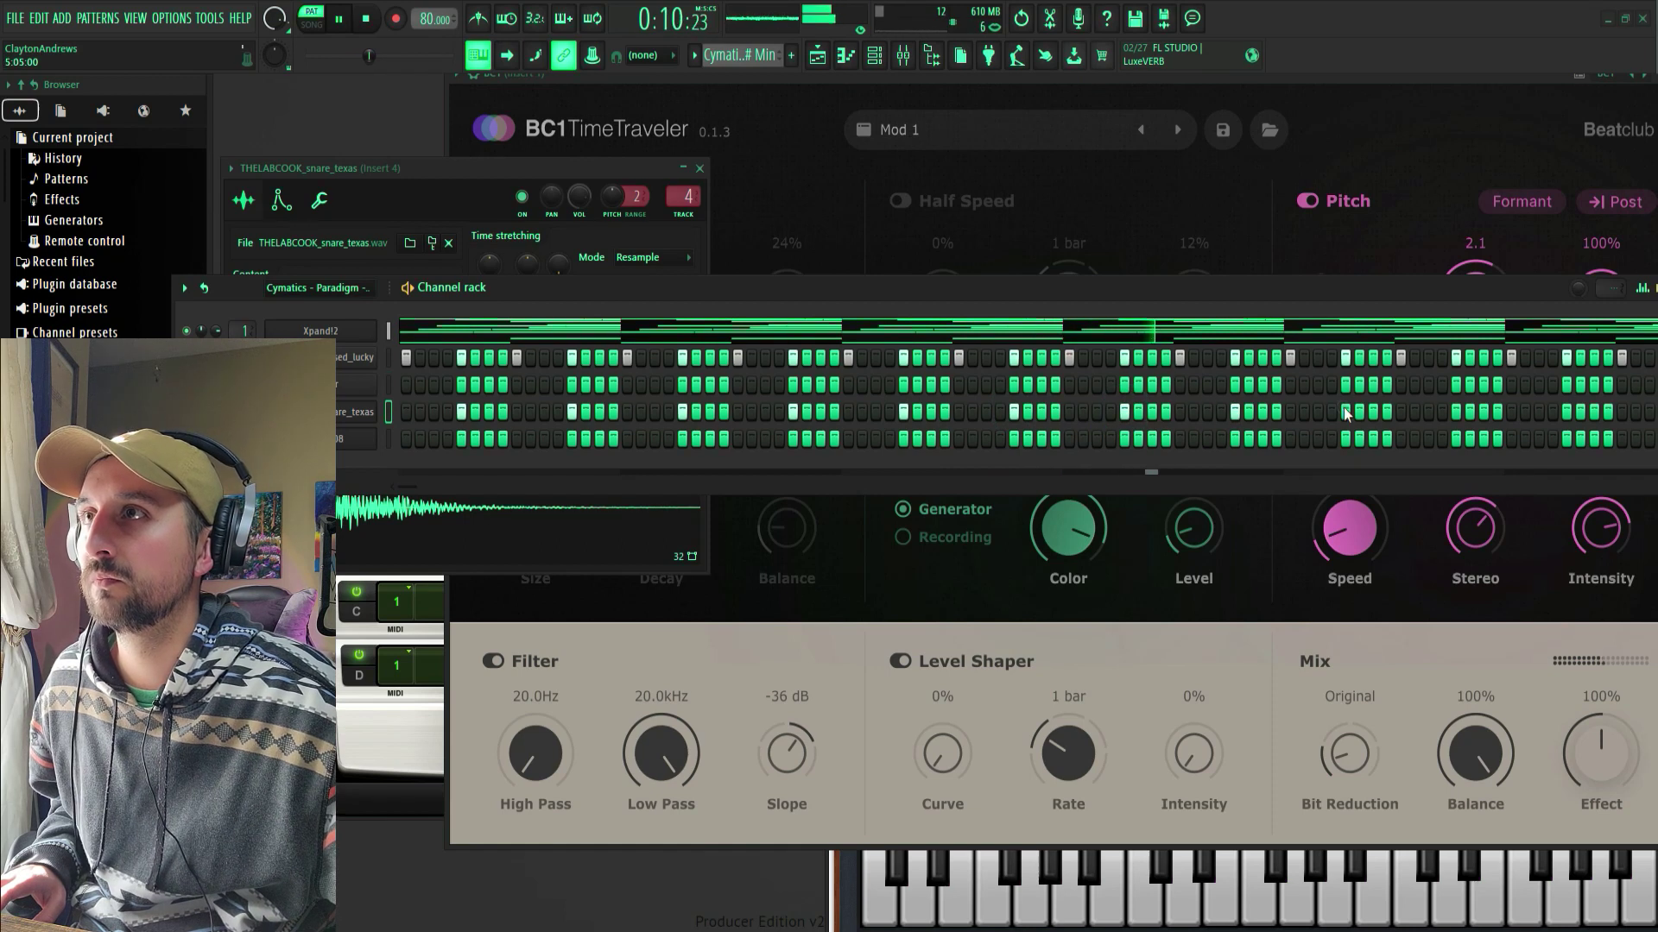
{"action": "left_click", "coordinate": [1345, 412]}
{"action": "left_click", "coordinate": [1455, 411]}
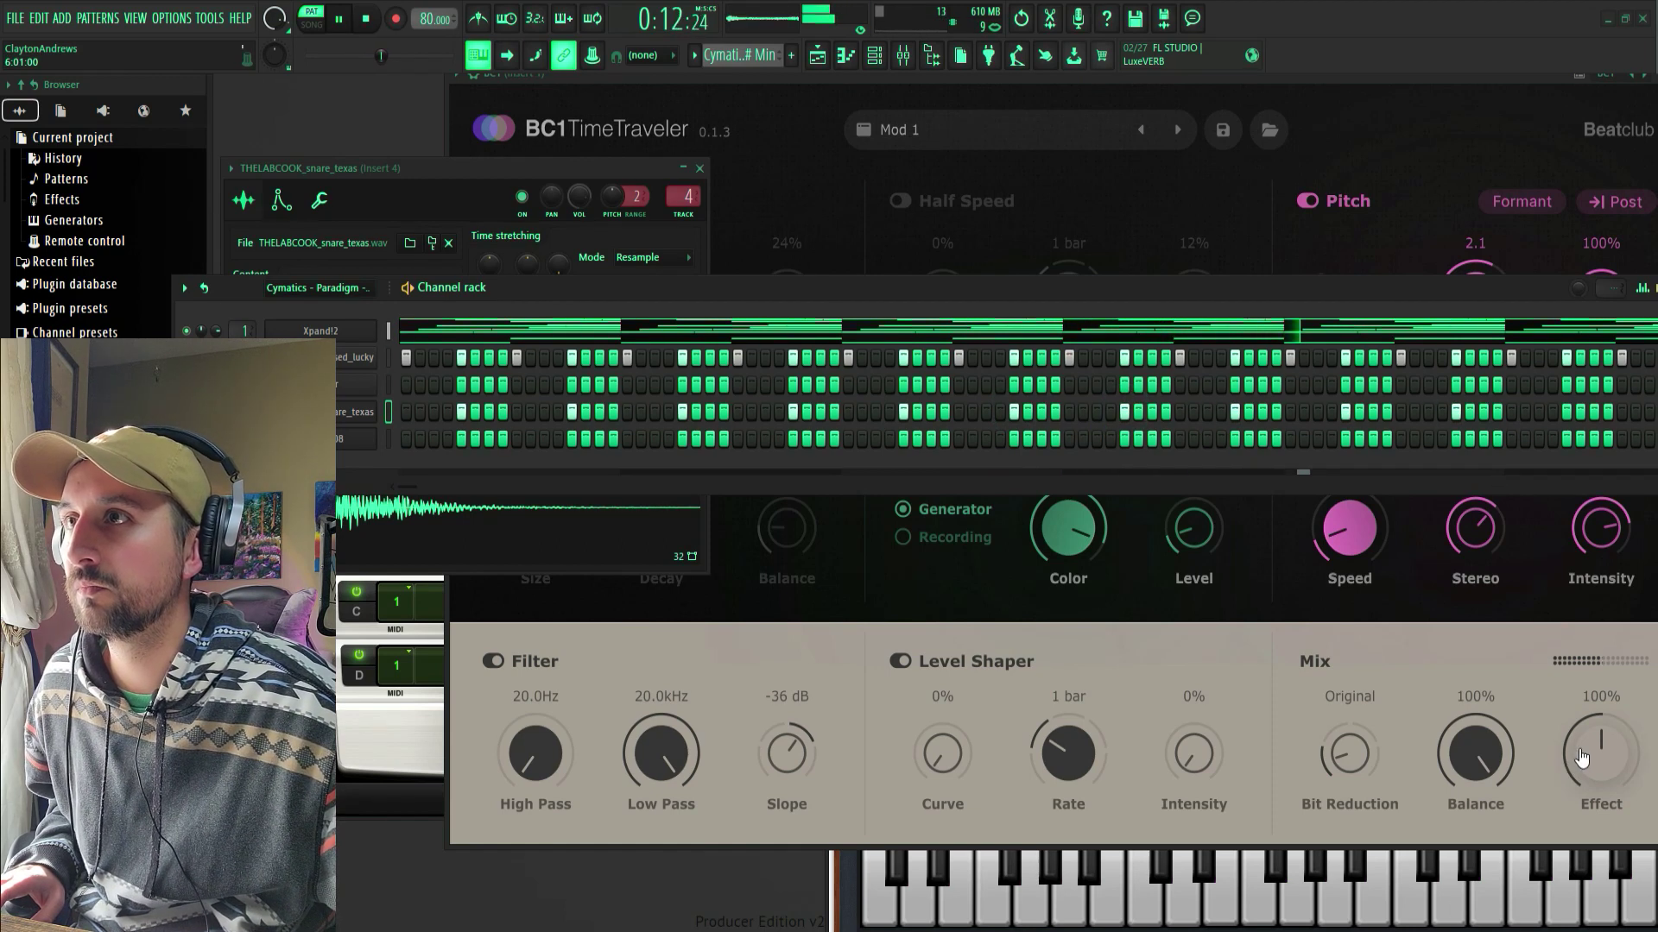
- Lower TimeTraveler's effect mix to 65%, add the final snare hit, and nudge master volume up
{"action": "left_click_drag", "start_coordinate": [1582, 757], "coordinate": [1578, 789]}
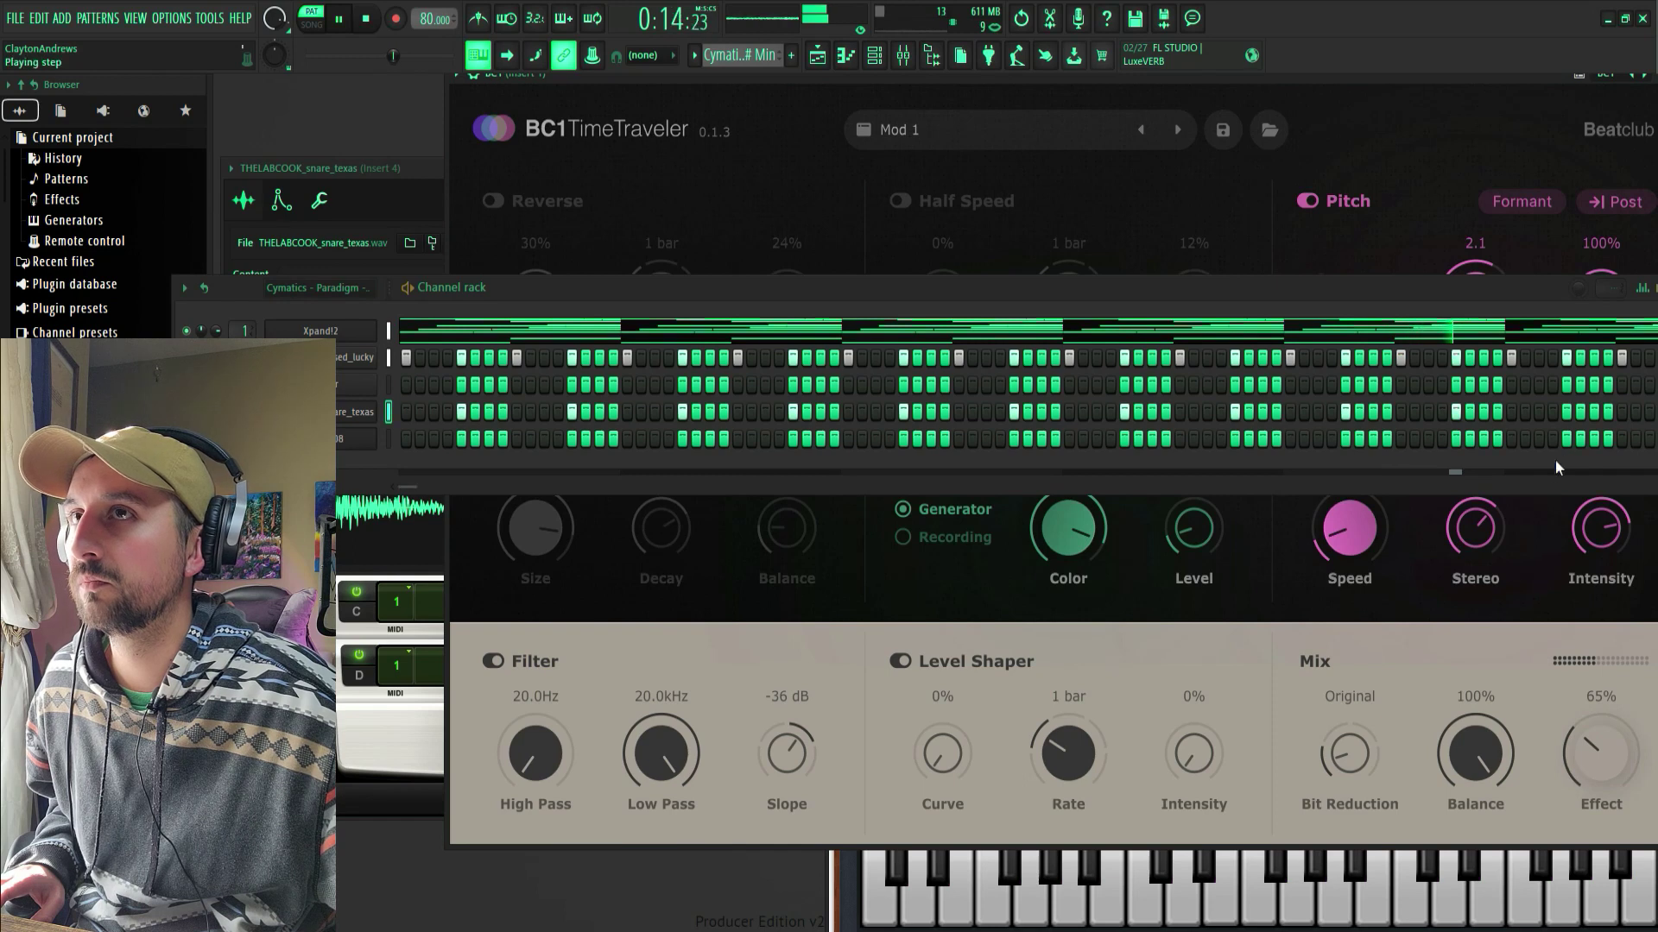
{"action": "left_click", "coordinate": [1566, 412]}
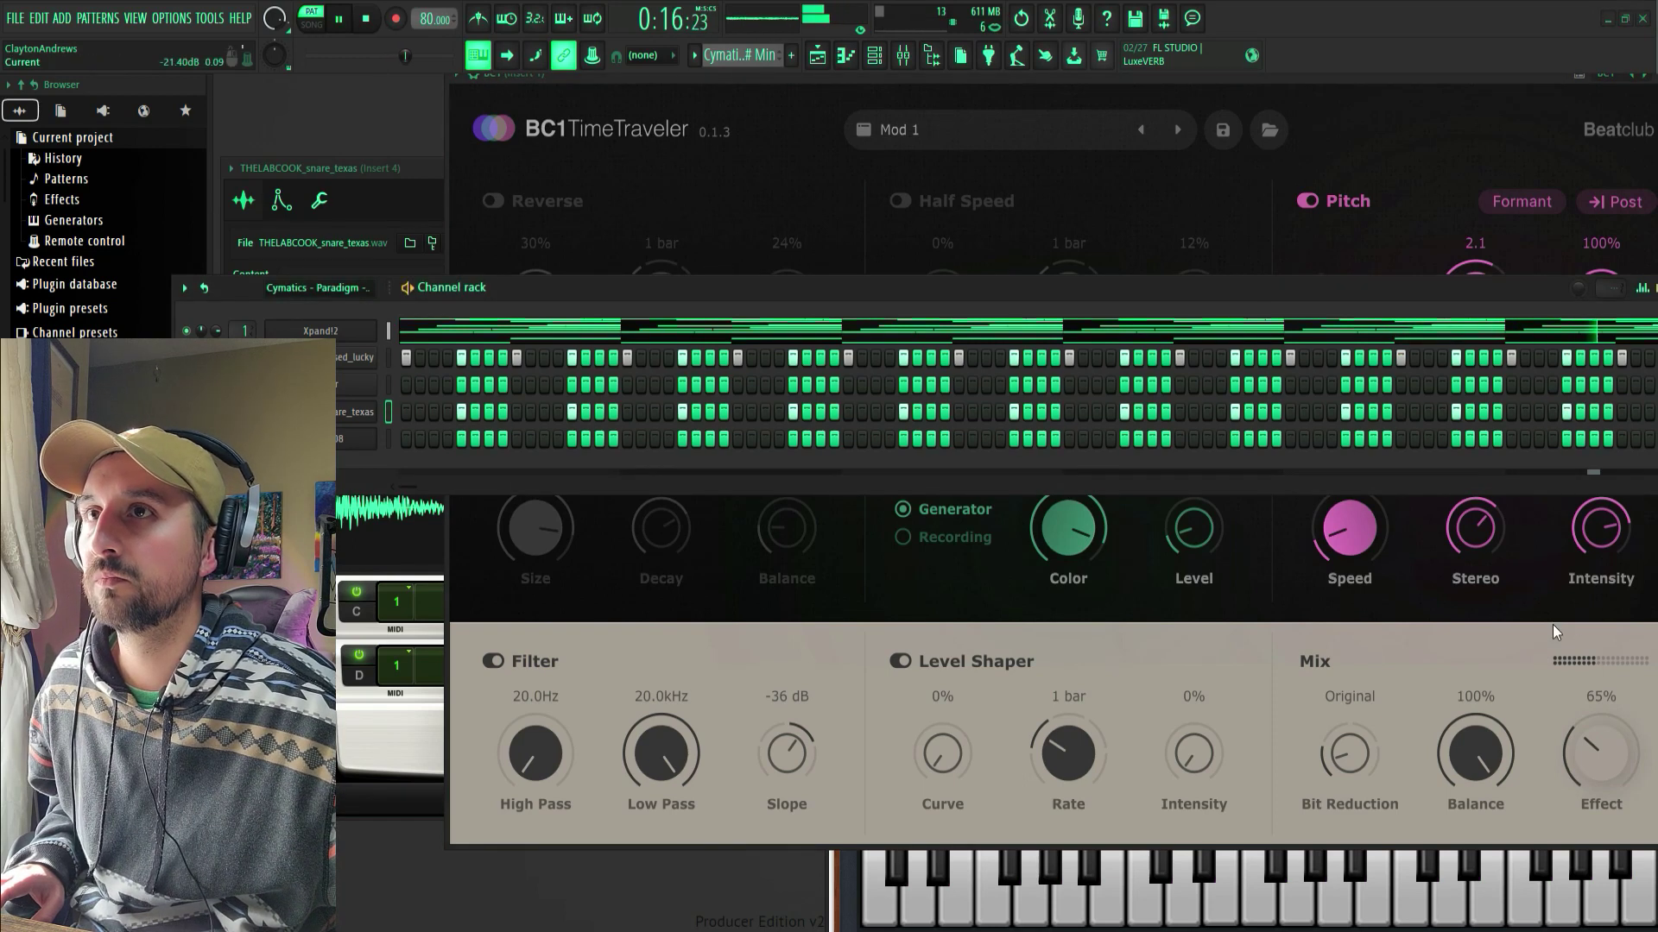
{"action": "left_click_drag", "start_coordinate": [406, 56], "coordinate": [411, 56]}
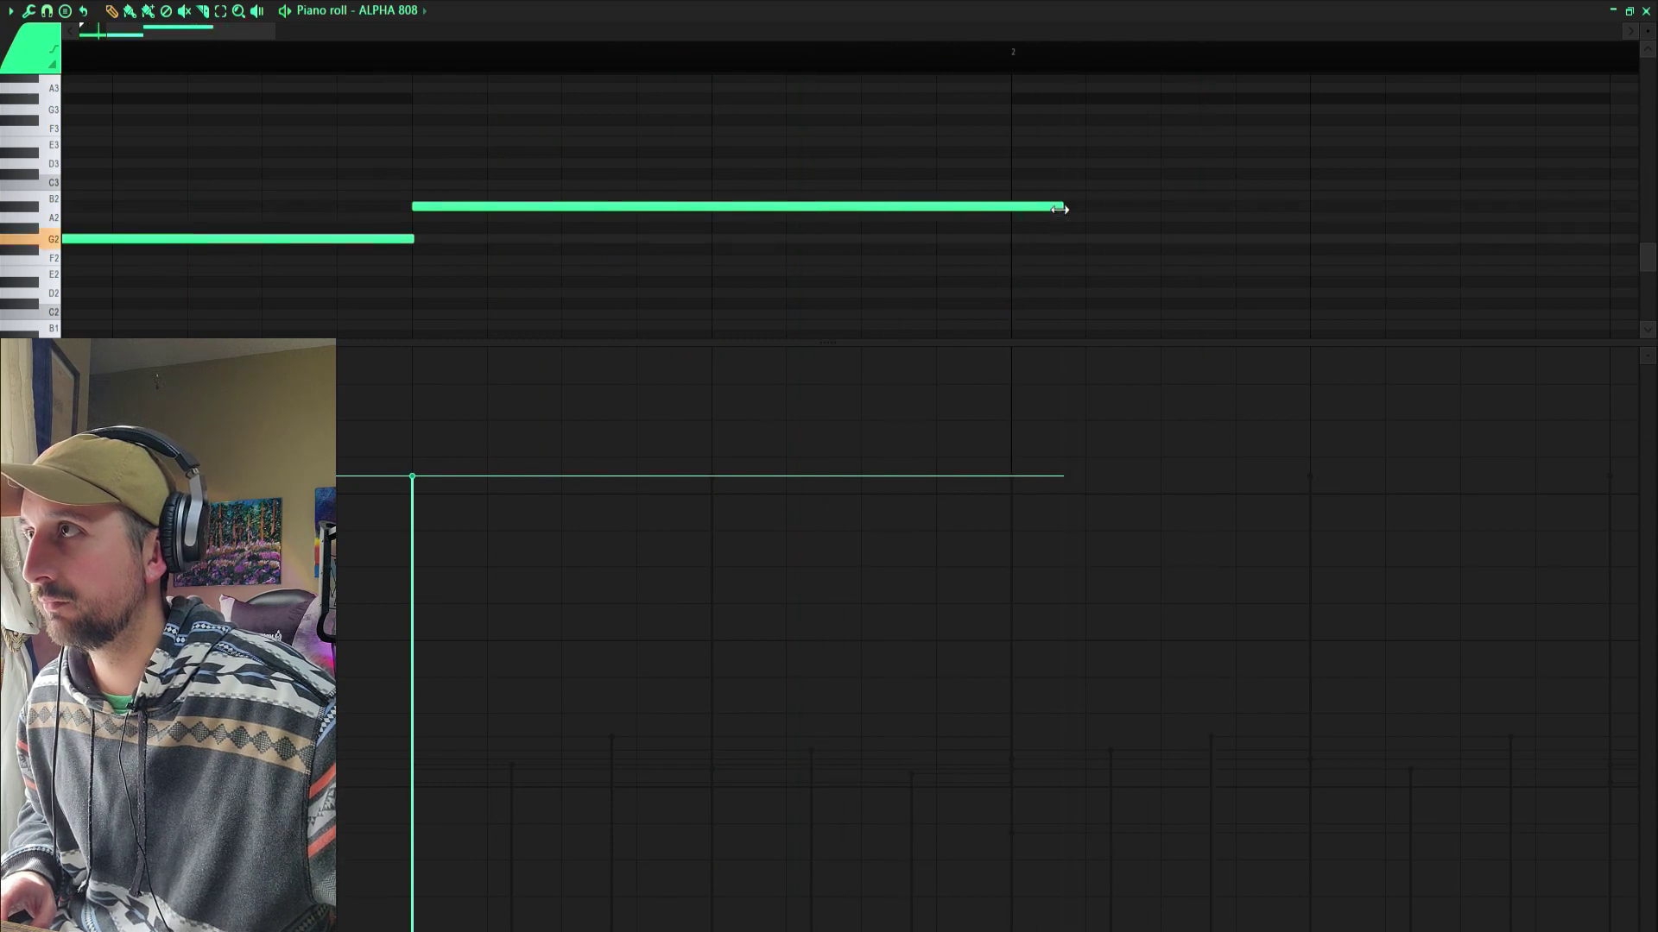
- Shorten the Bb2 808 note, place a short D2 note right after it, and zoom out to bars 1–9
{"action": "left_click_drag", "start_coordinate": [1059, 209], "coordinate": [704, 210]}
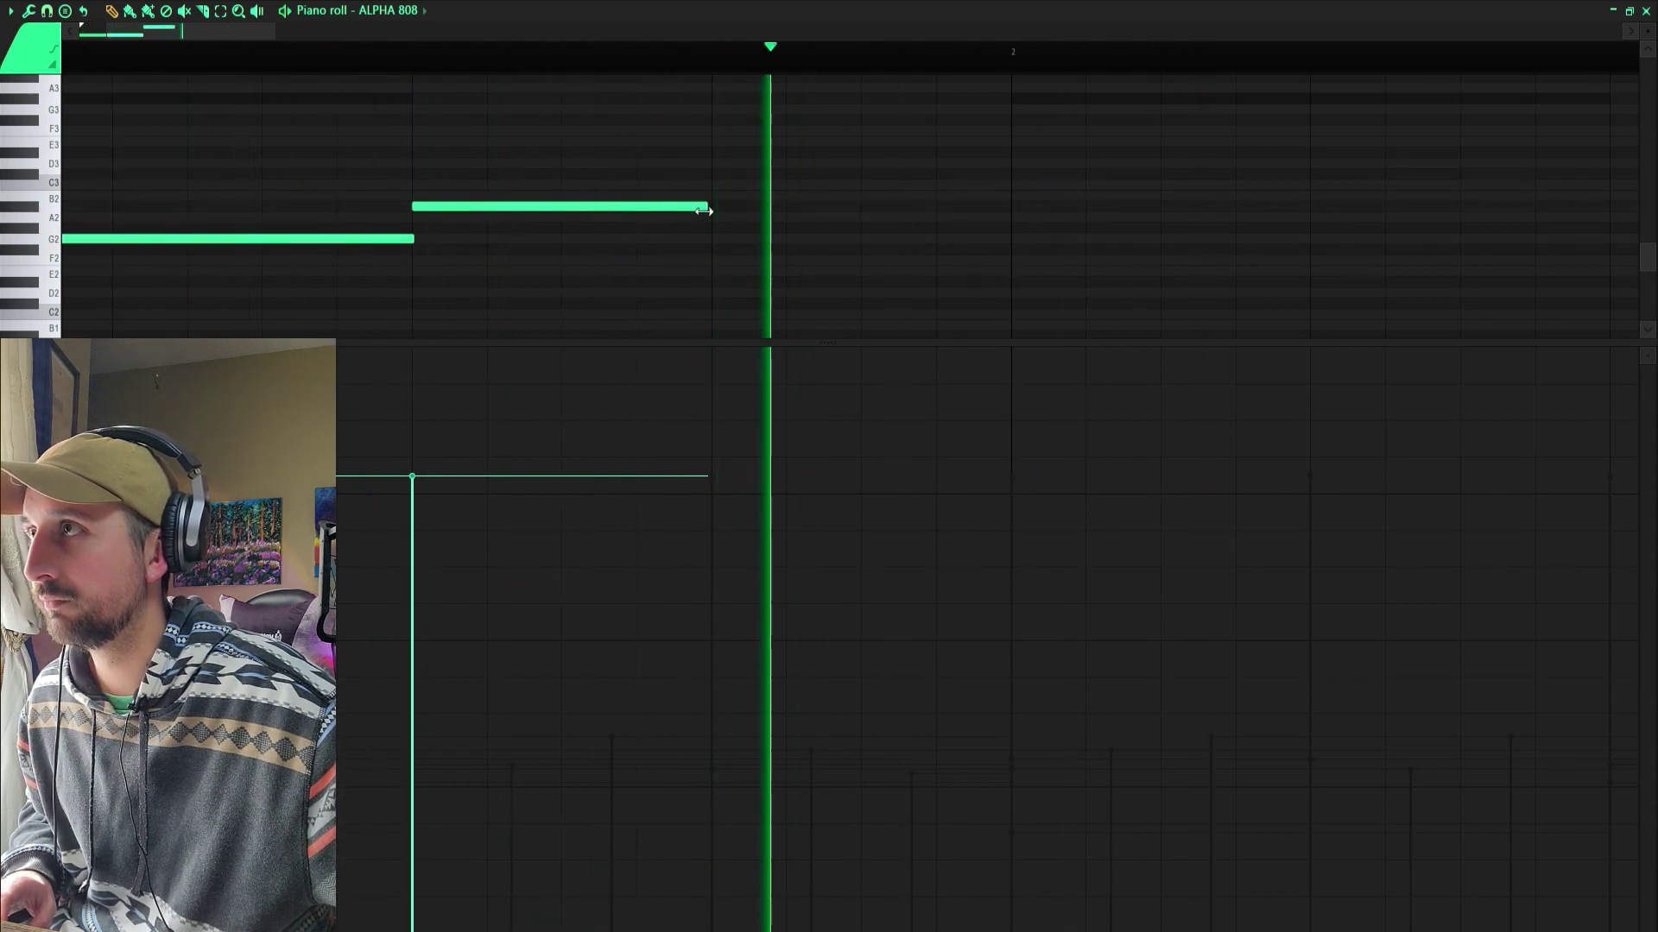
{"action": "left_click_drag", "start_coordinate": [861, 239], "coordinate": [908, 289]}
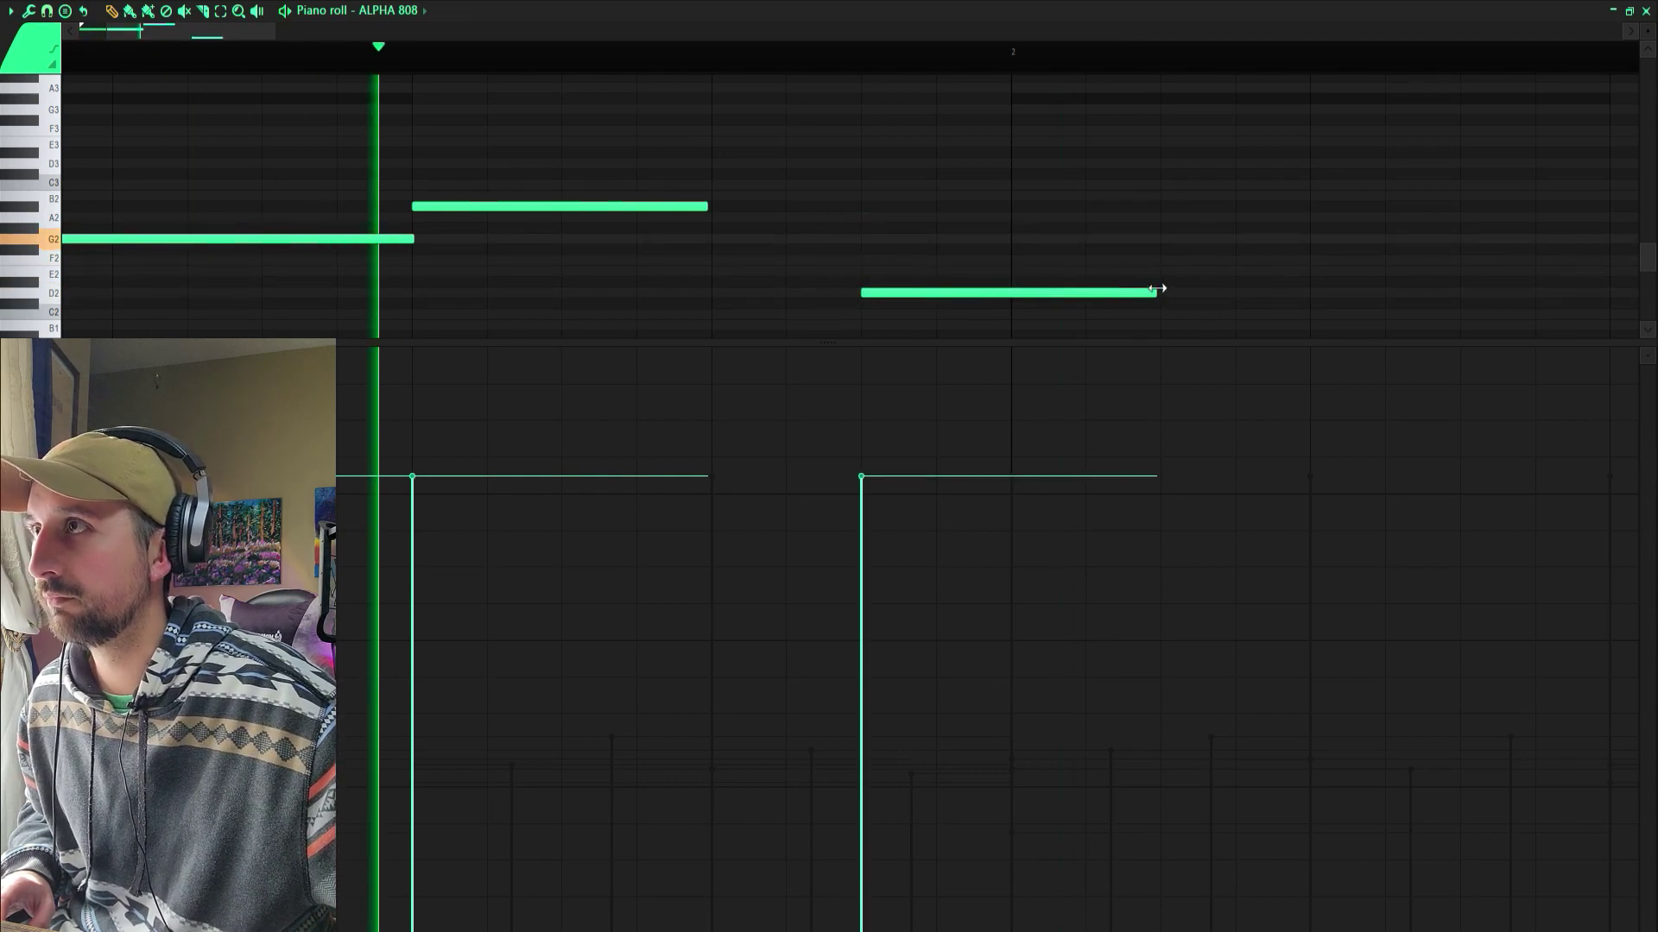
{"action": "left_click_drag", "start_coordinate": [1157, 292], "coordinate": [1010, 294]}
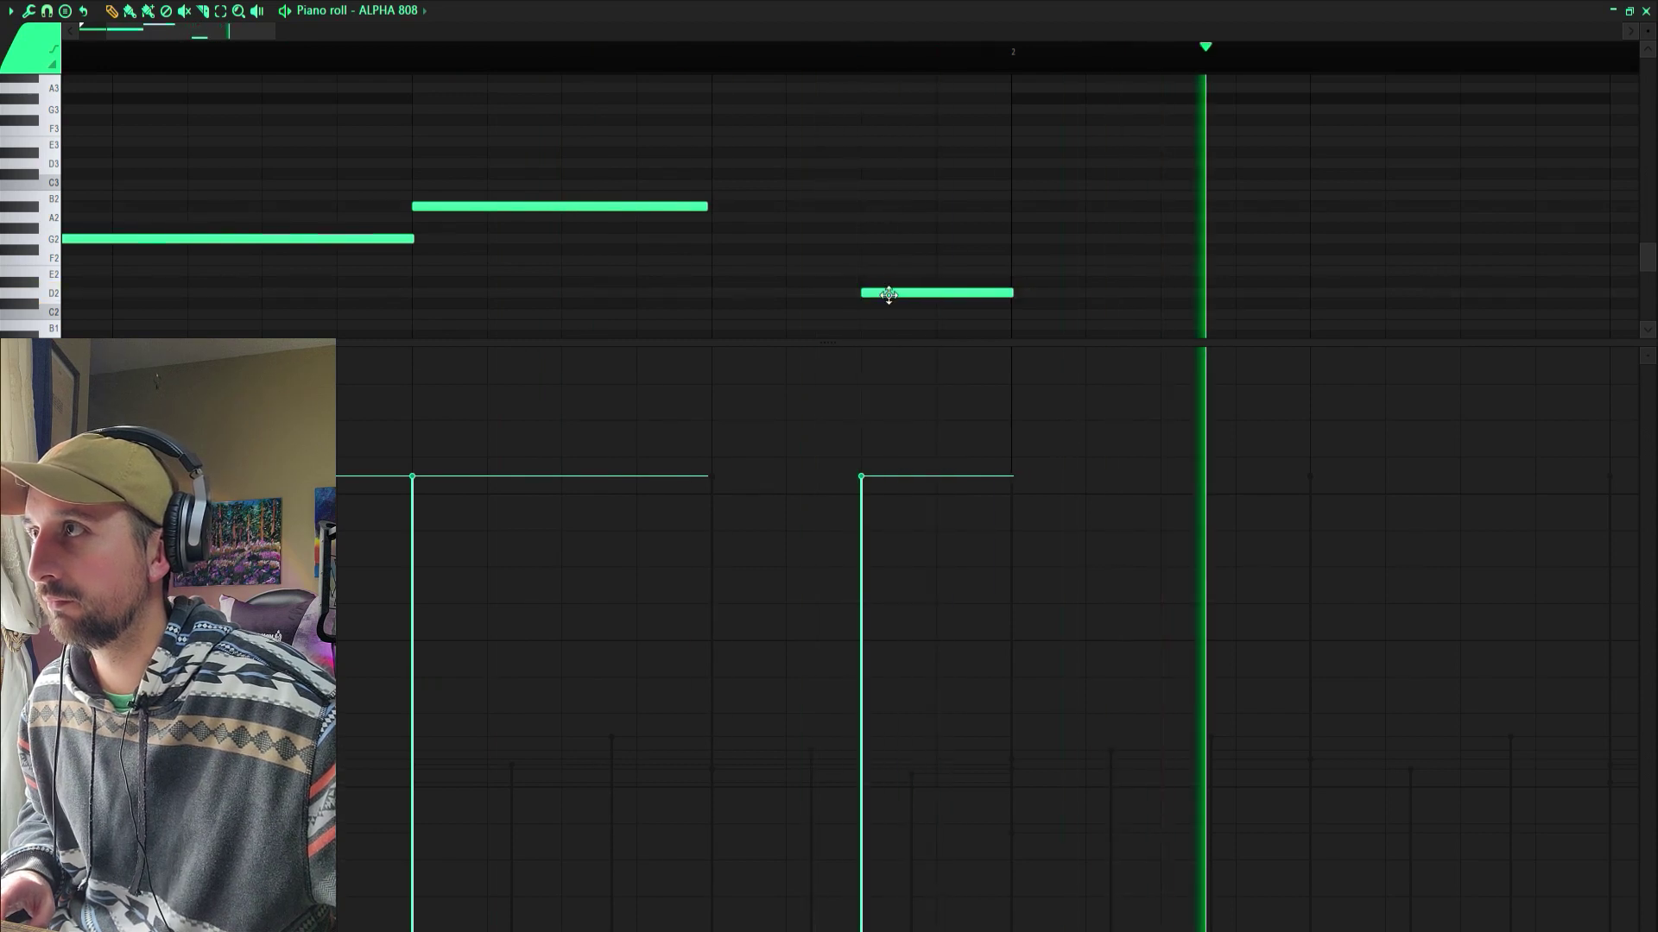
{"action": "key", "text": "space"}
{"action": "left_click_drag", "start_coordinate": [888, 293], "coordinate": [737, 291]}
{"action": "key", "text": "space"}
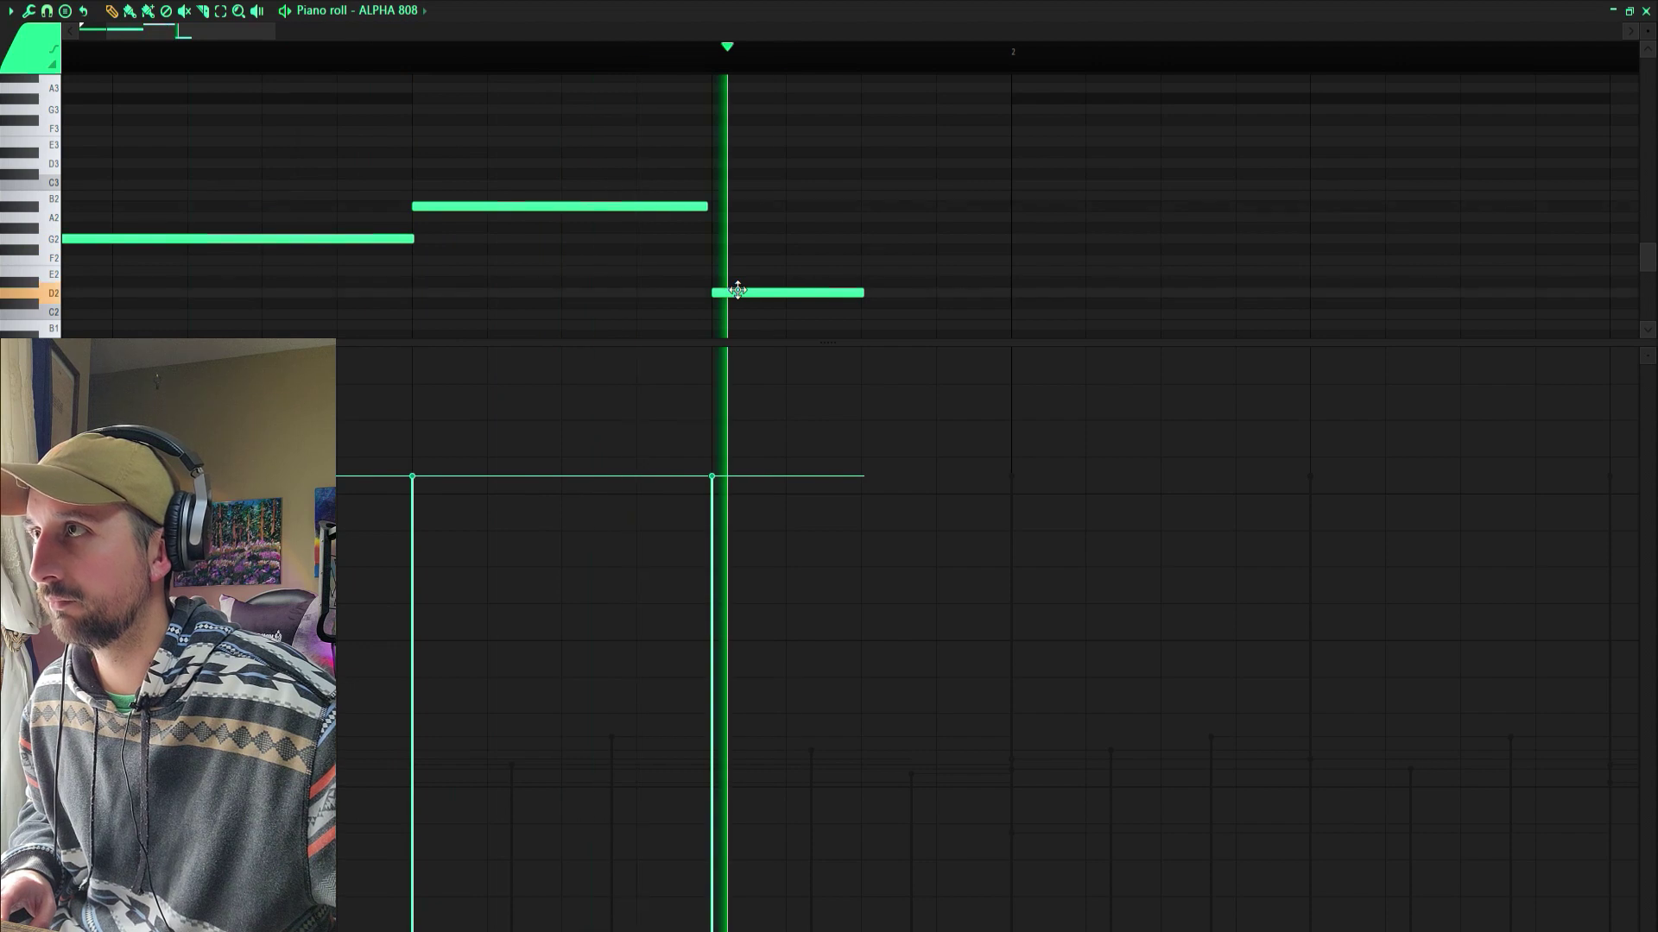
{"action": "left_click", "coordinate": [239, 10]}
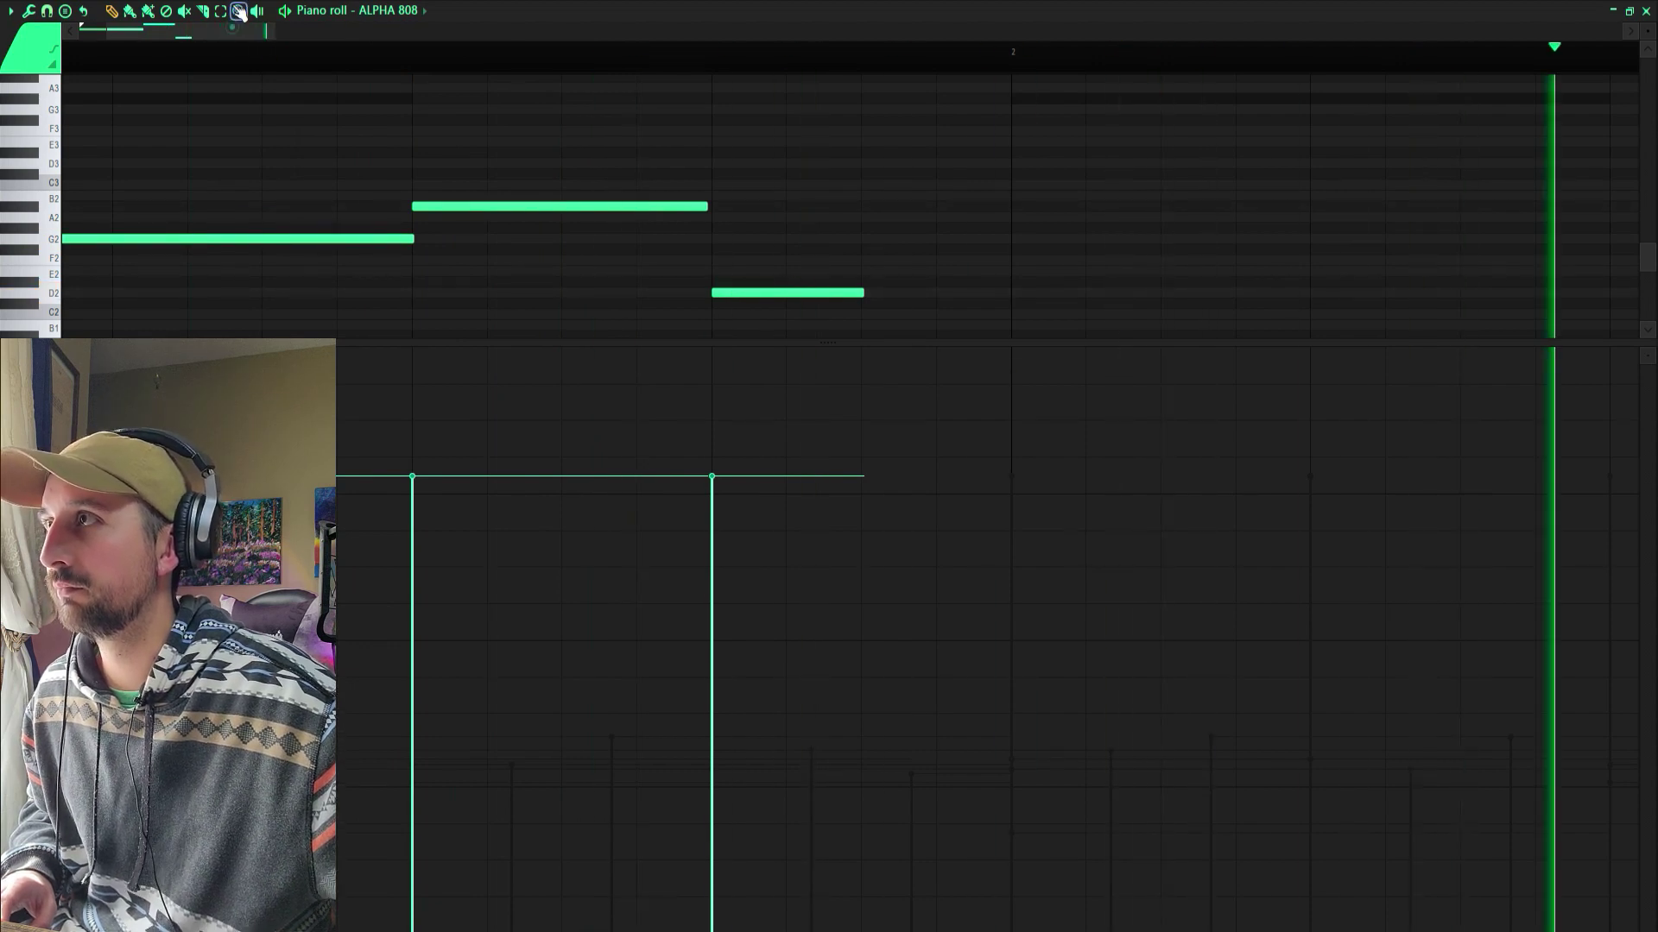
{"action": "right_click", "coordinate": [721, 231]}
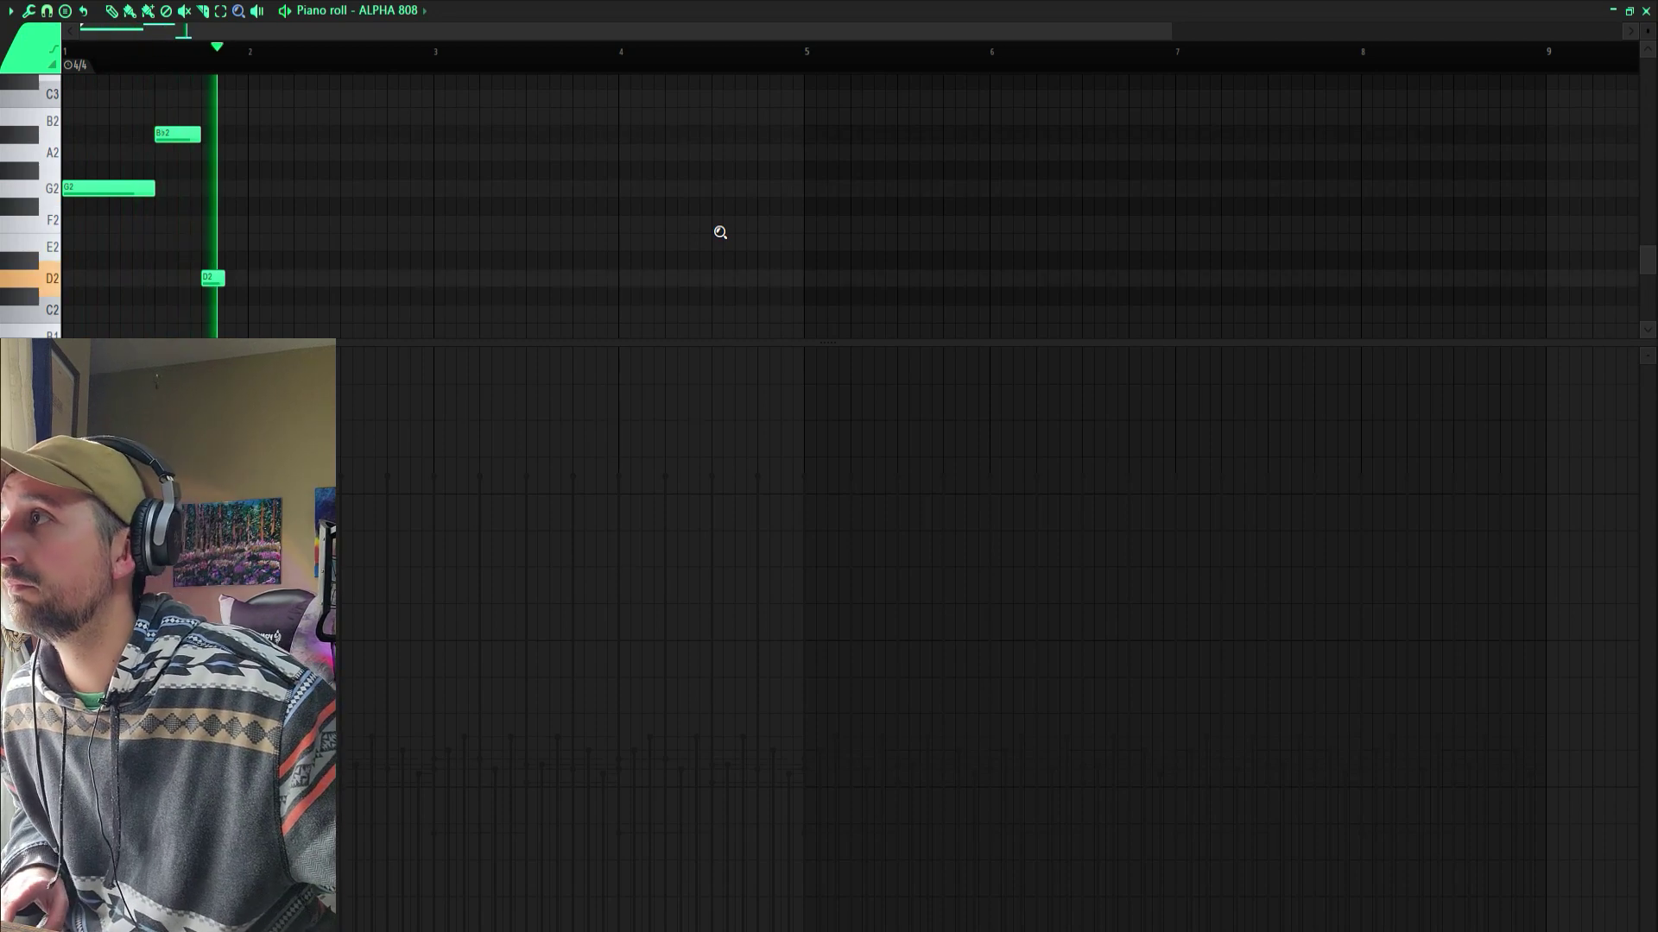
- Delete the D2 note and move the Bb2 note later
{"action": "key", "text": "space"}
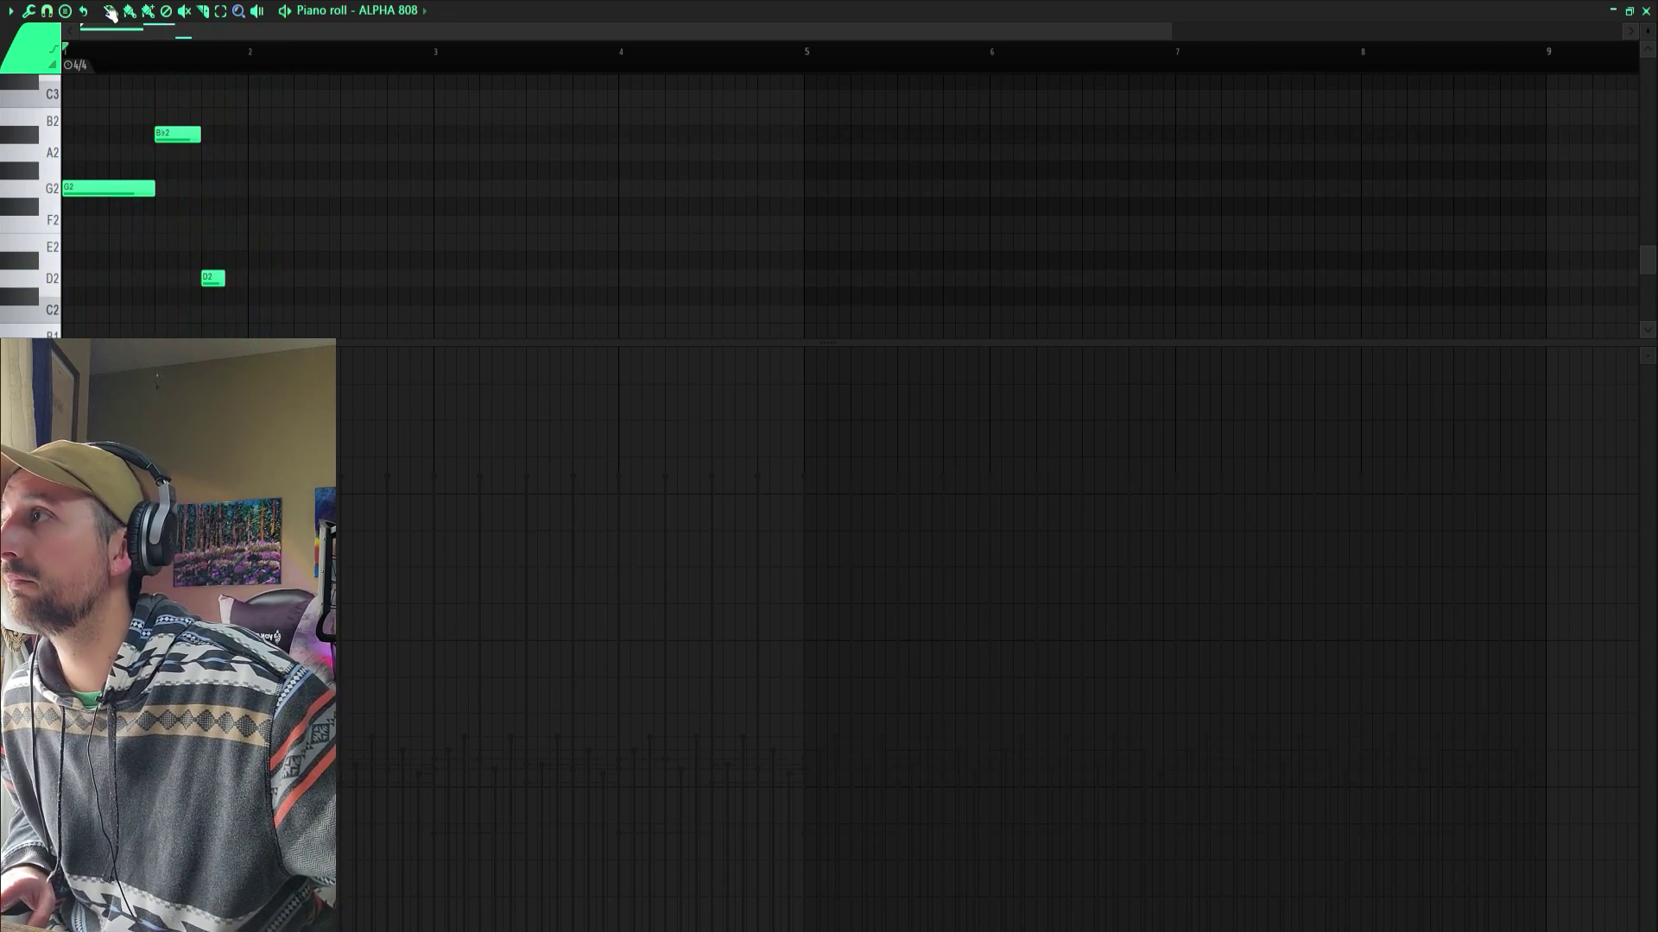
{"action": "left_click", "coordinate": [110, 12]}
{"action": "key", "text": "space"}
{"action": "right_click", "coordinate": [219, 281]}
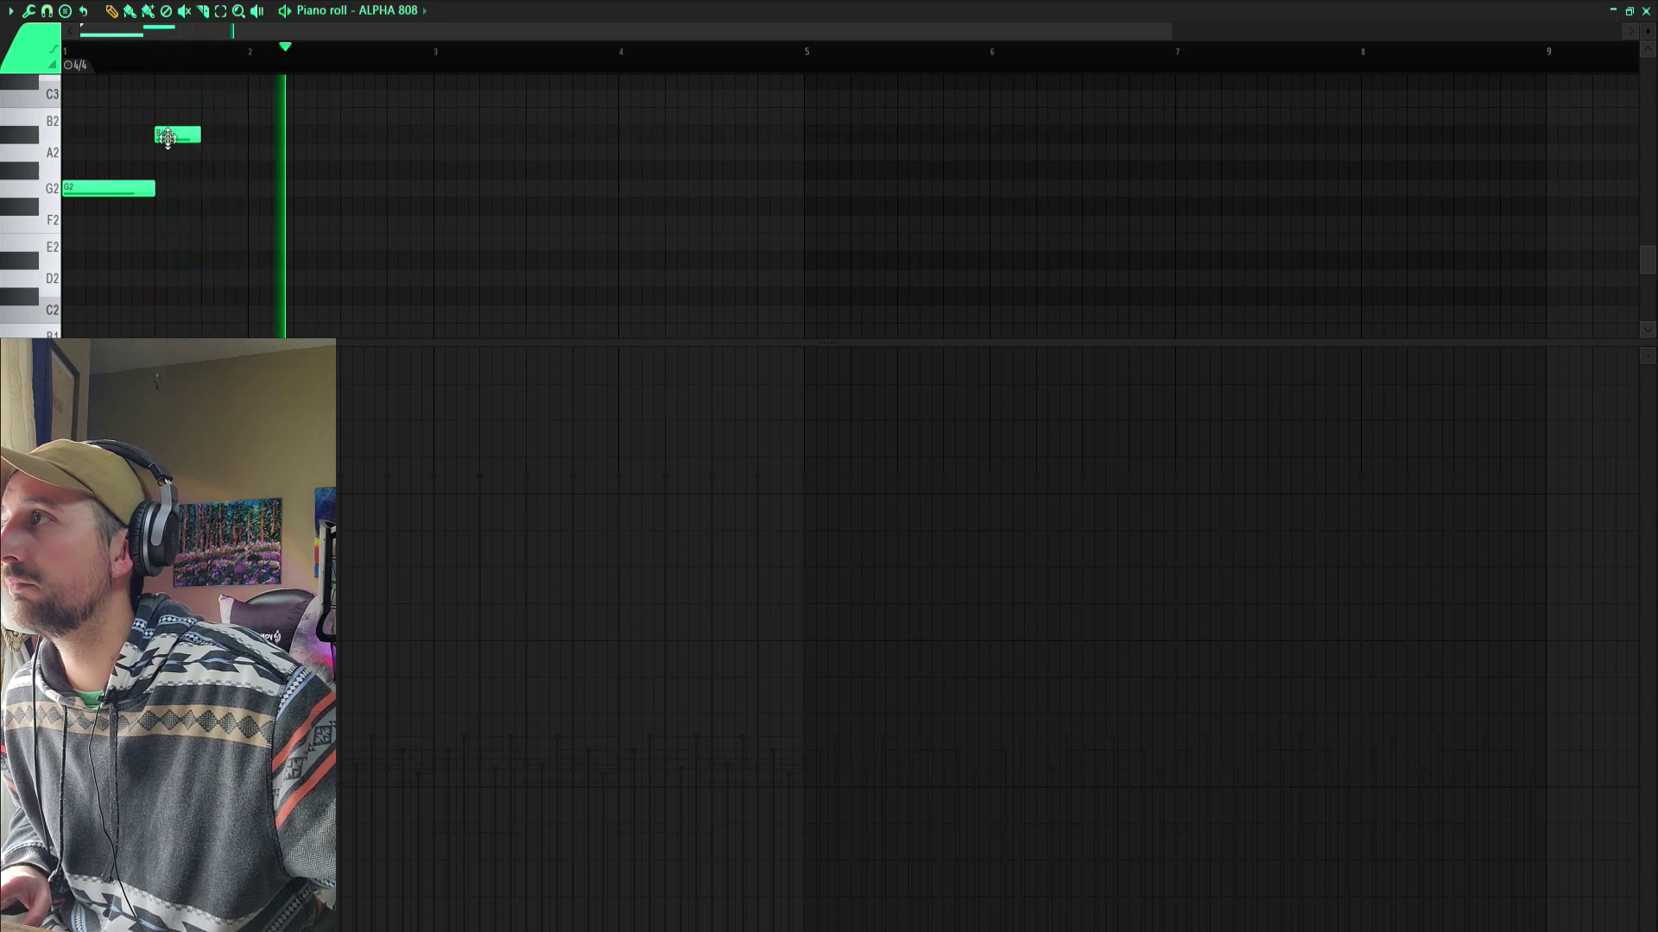
{"action": "left_click_drag", "start_coordinate": [167, 138], "coordinate": [214, 138]}
- Draw a G2 note at bar 2 and lengthen it
{"action": "left_click", "coordinate": [250, 190]}
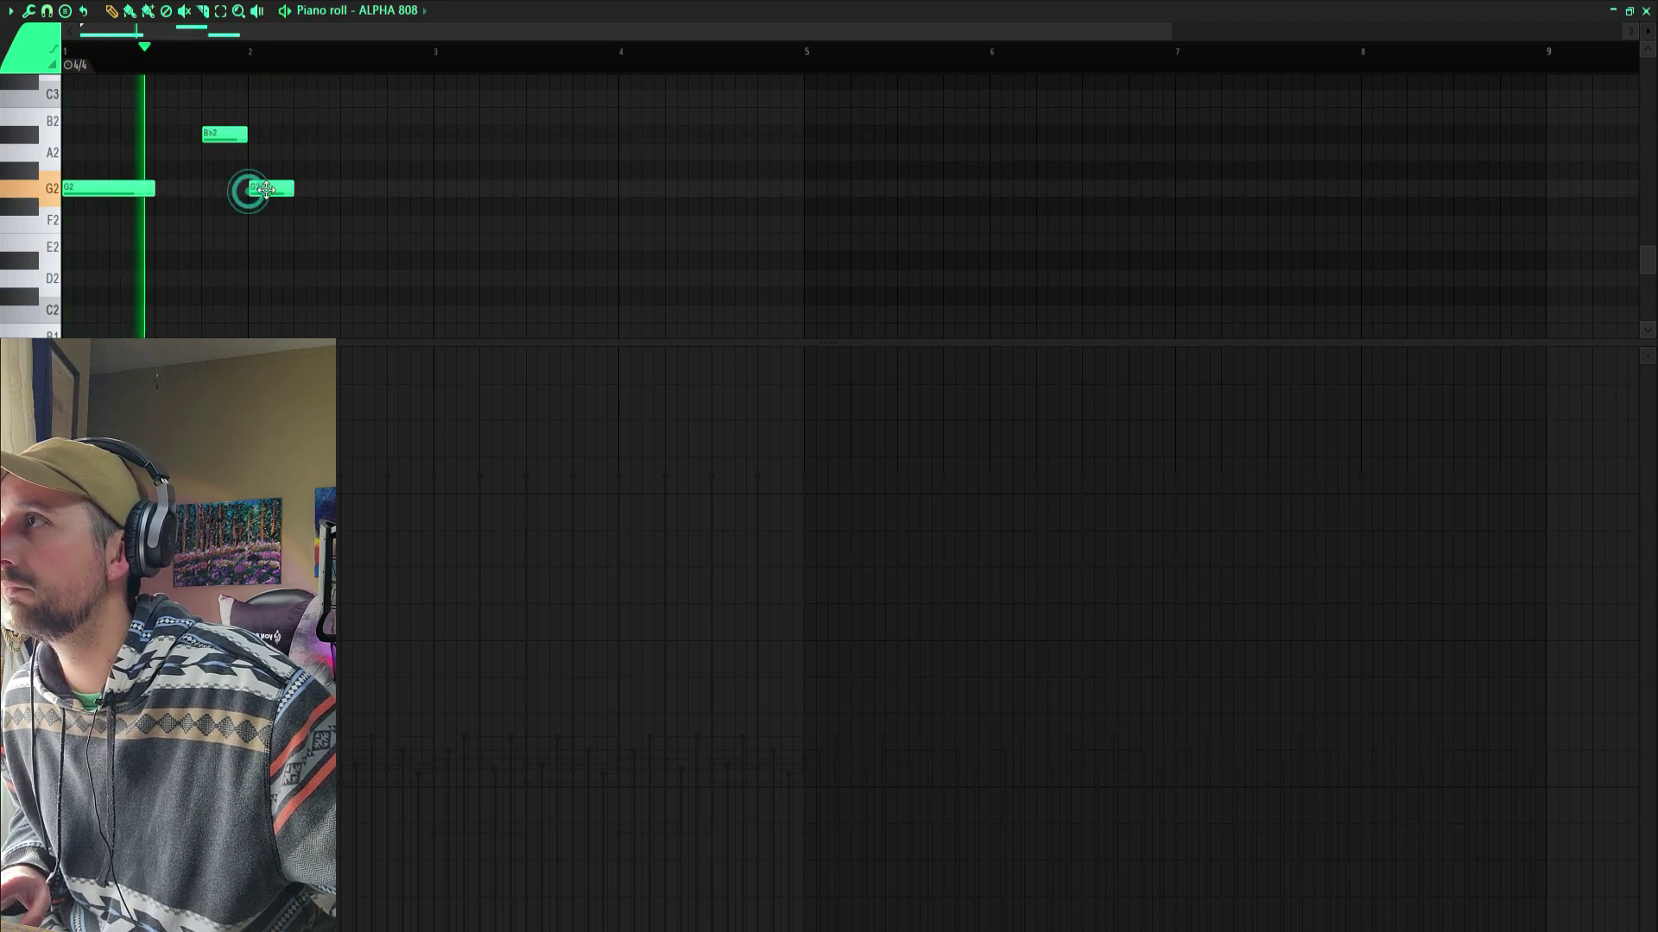
{"action": "left_click_drag", "start_coordinate": [292, 190], "coordinate": [341, 187]}
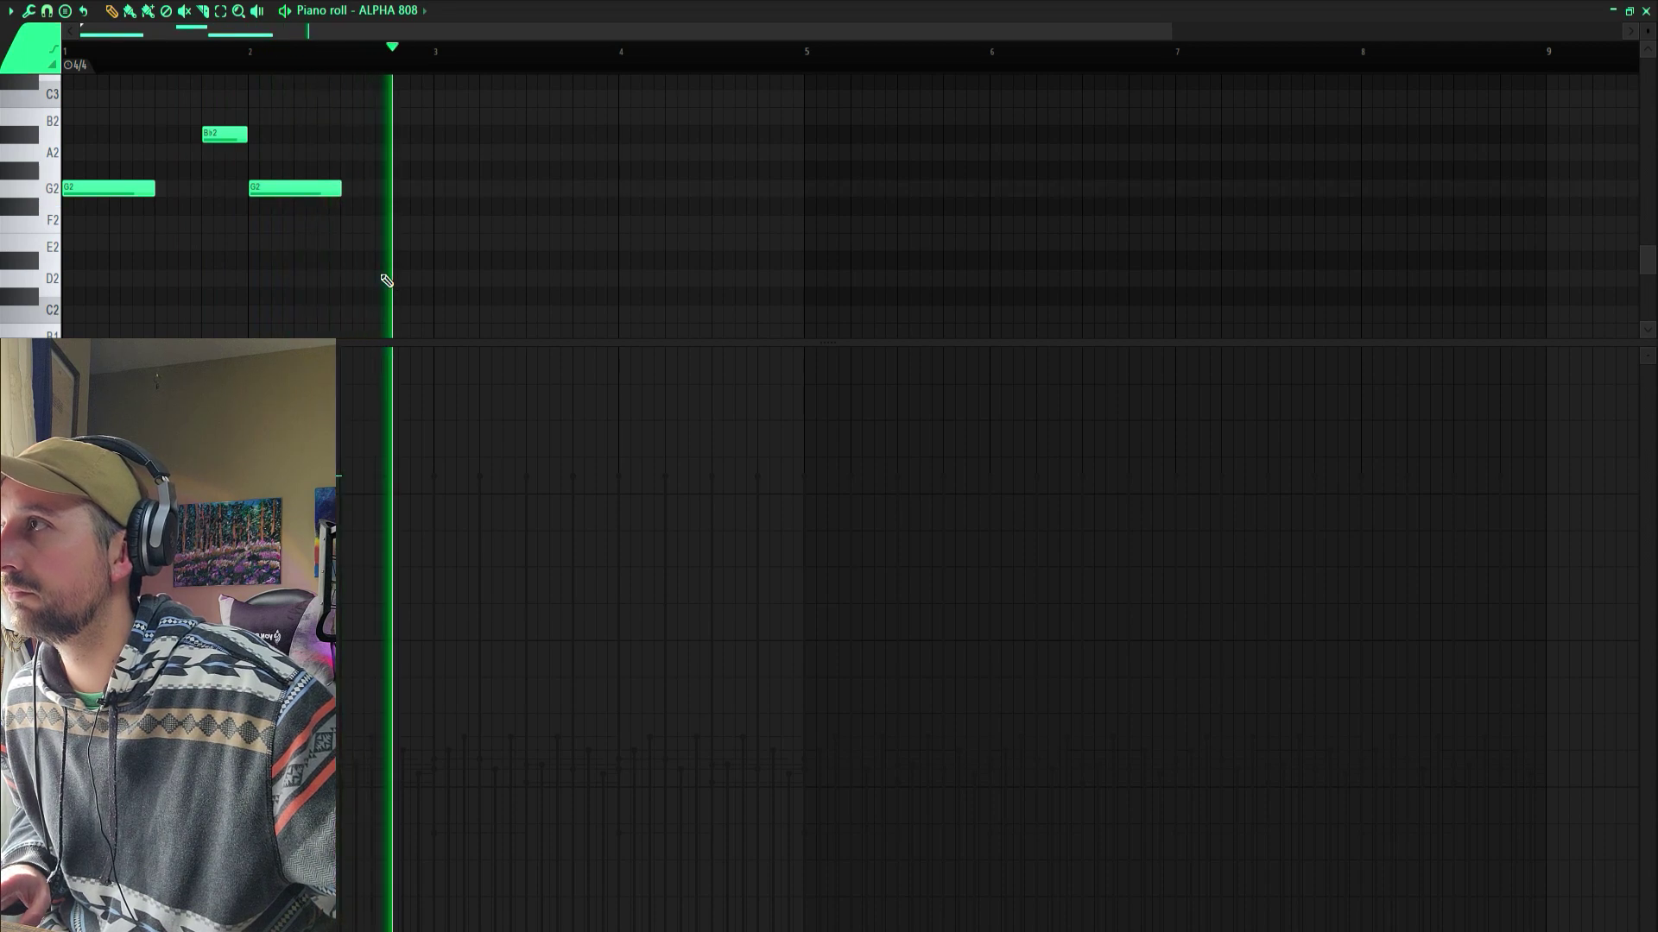
{"action": "key", "text": "space"}
- Add two D2 notes at bar 3, shortening the first to fit
{"action": "left_click", "coordinate": [432, 281]}
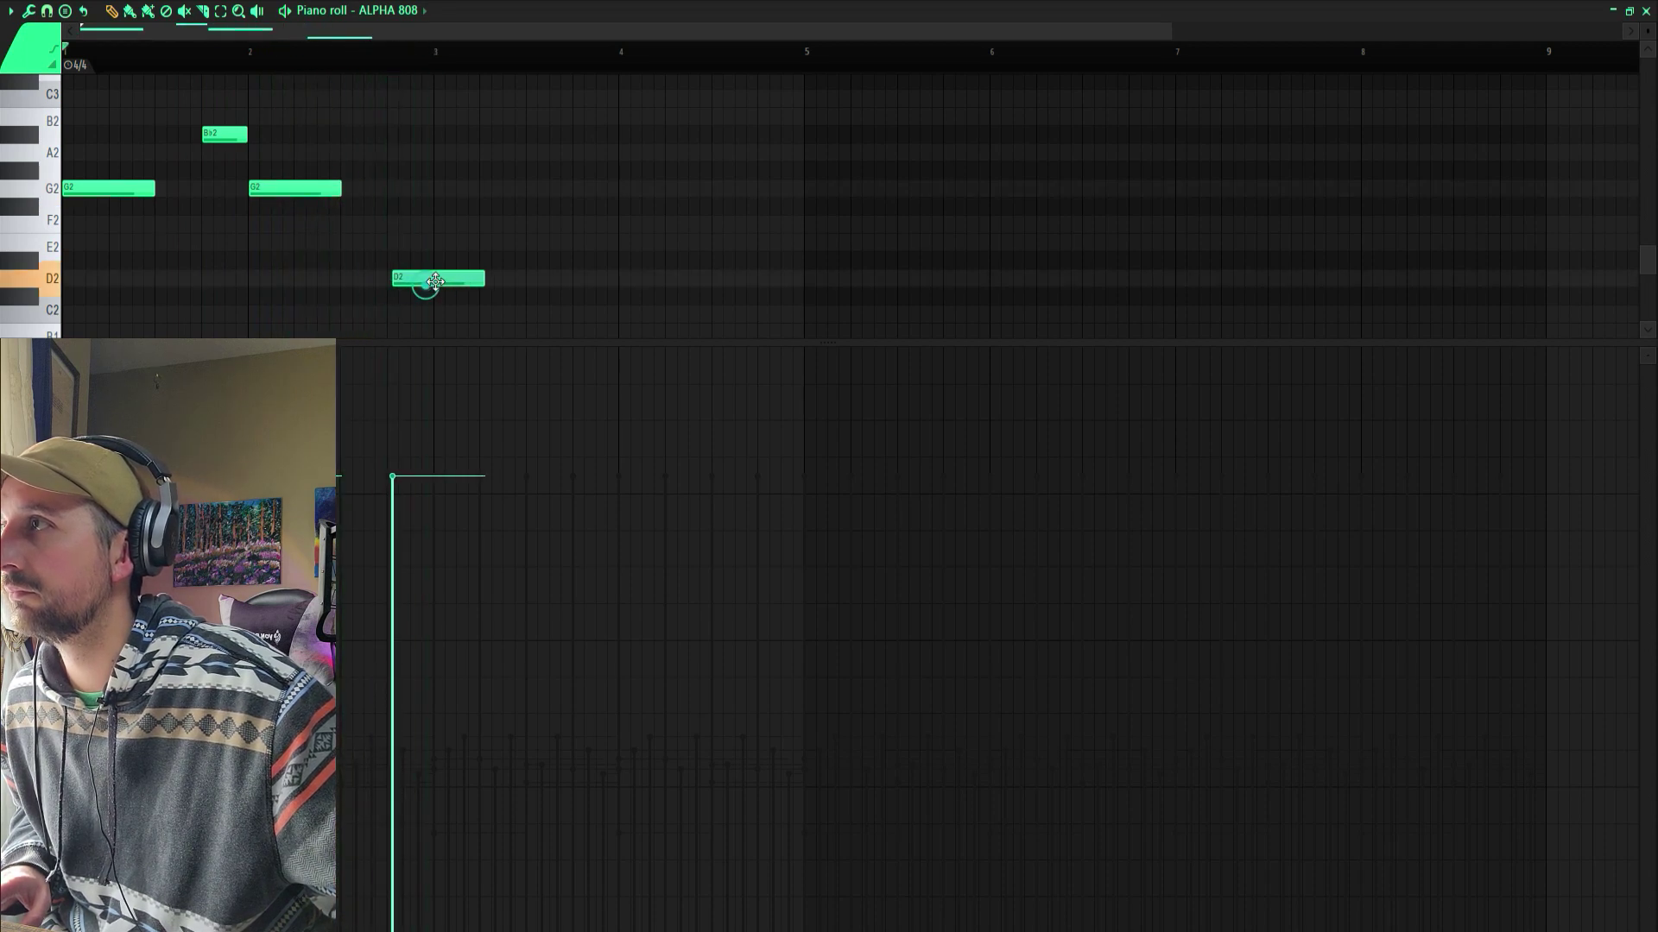
{"action": "key", "text": "space"}
{"action": "left_click_drag", "start_coordinate": [467, 276], "coordinate": [423, 283]}
{"action": "left_click", "coordinate": [441, 279]}
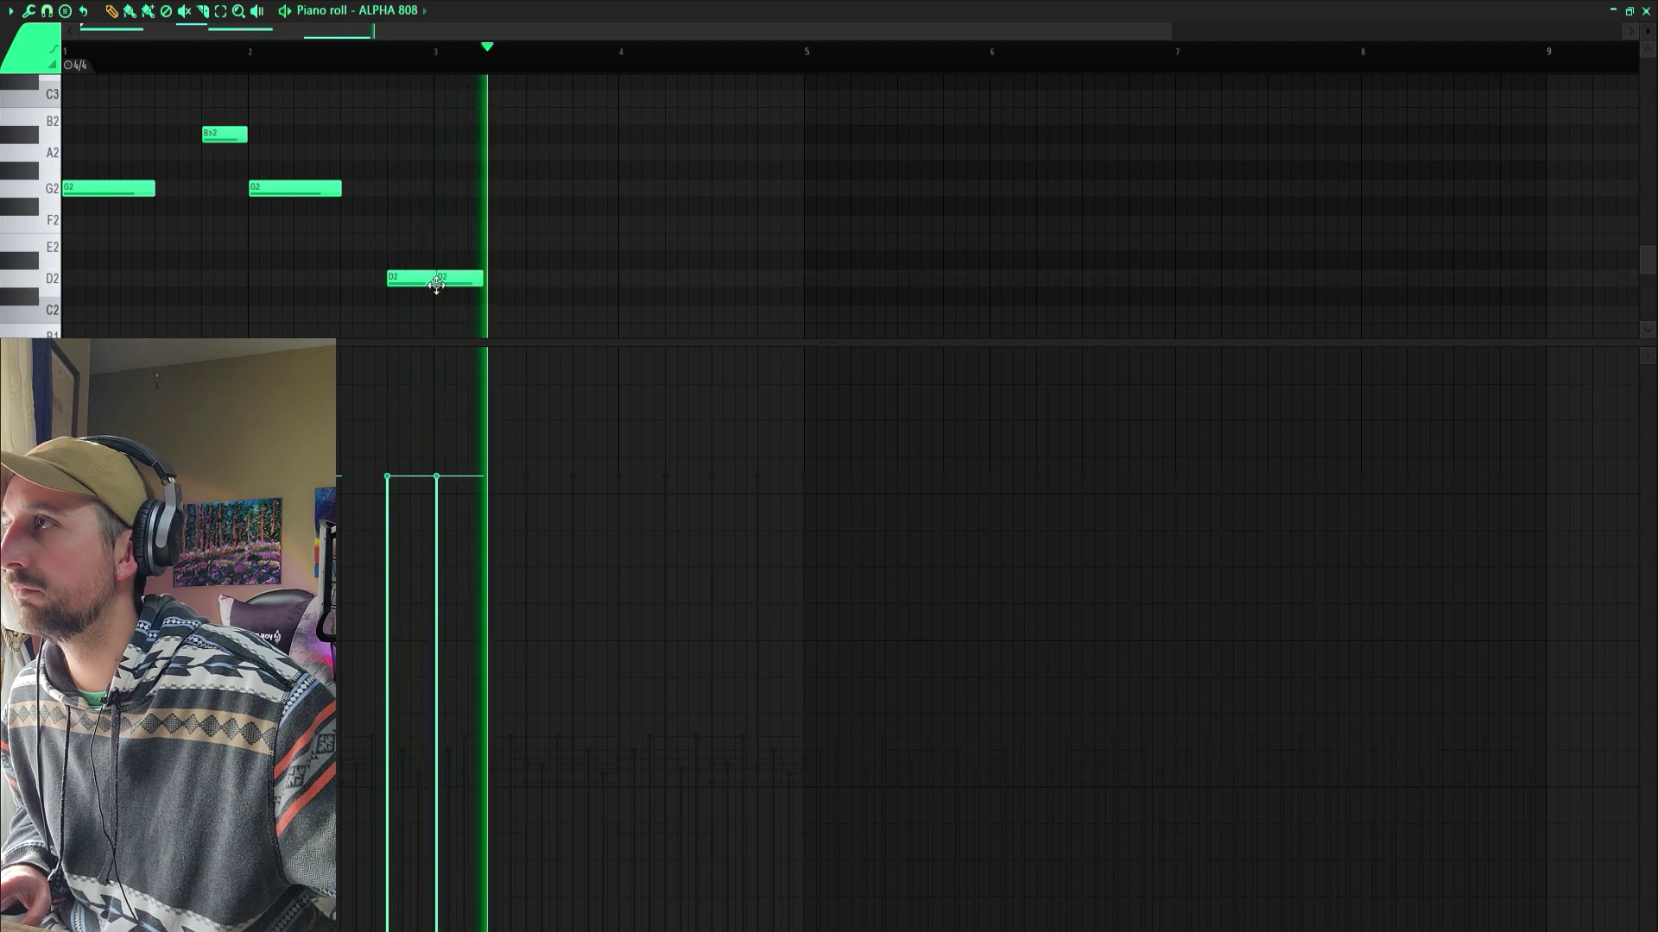
{"action": "key", "text": "space"}
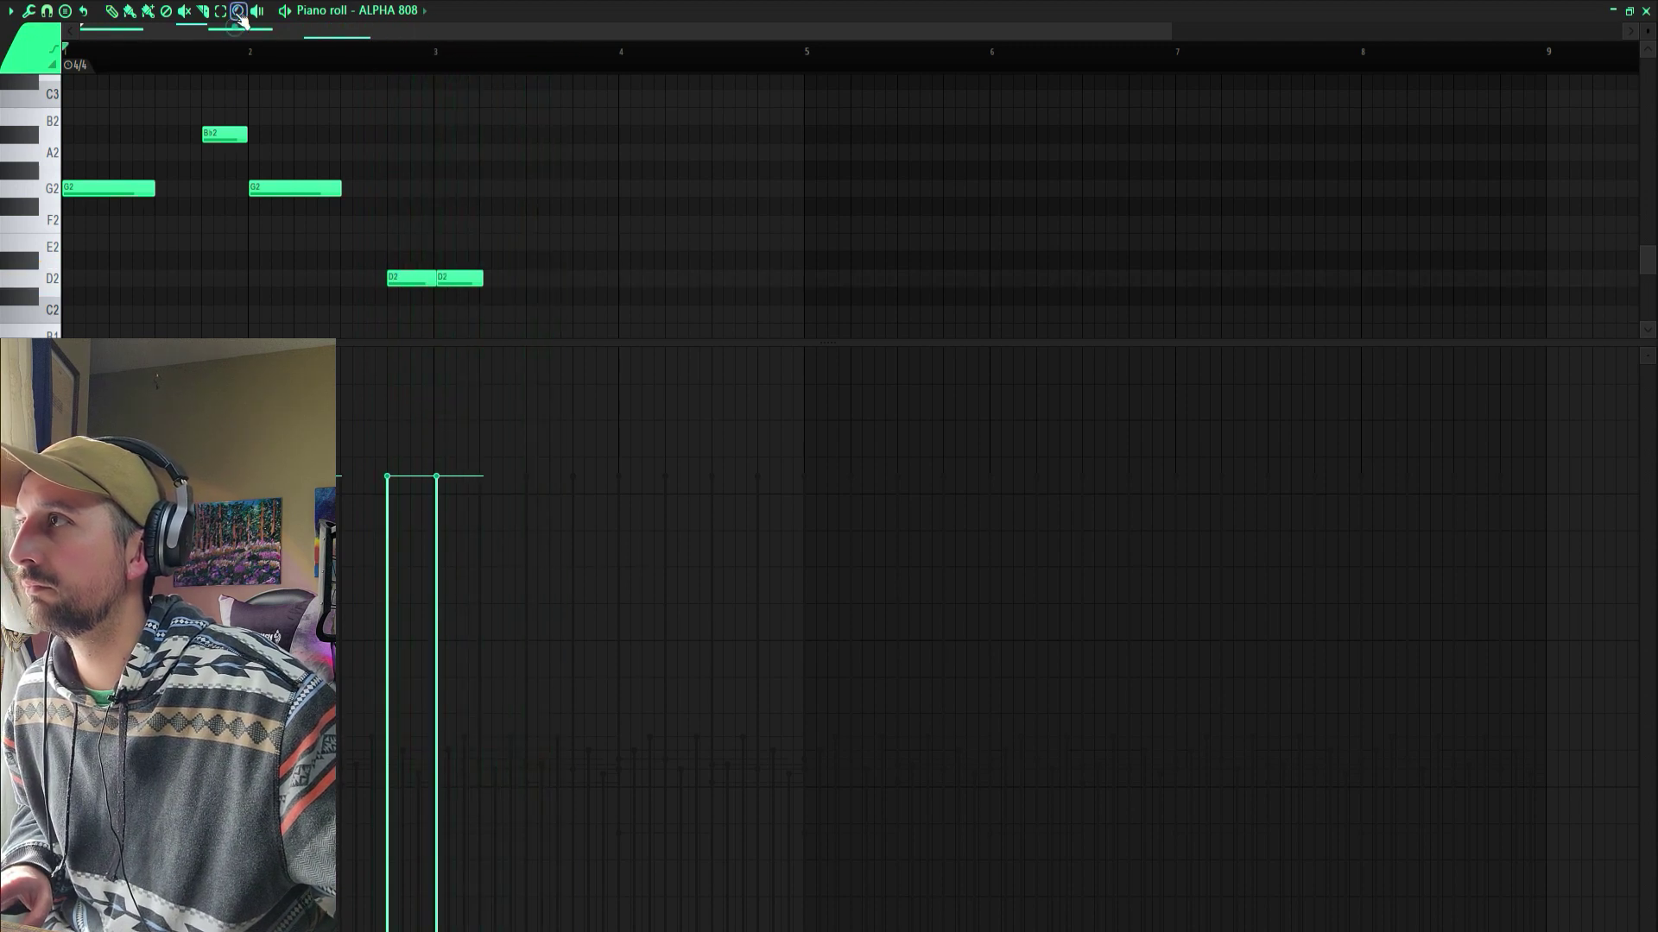
{"action": "left_click_drag", "start_coordinate": [669, 332], "coordinate": [62, 106]}
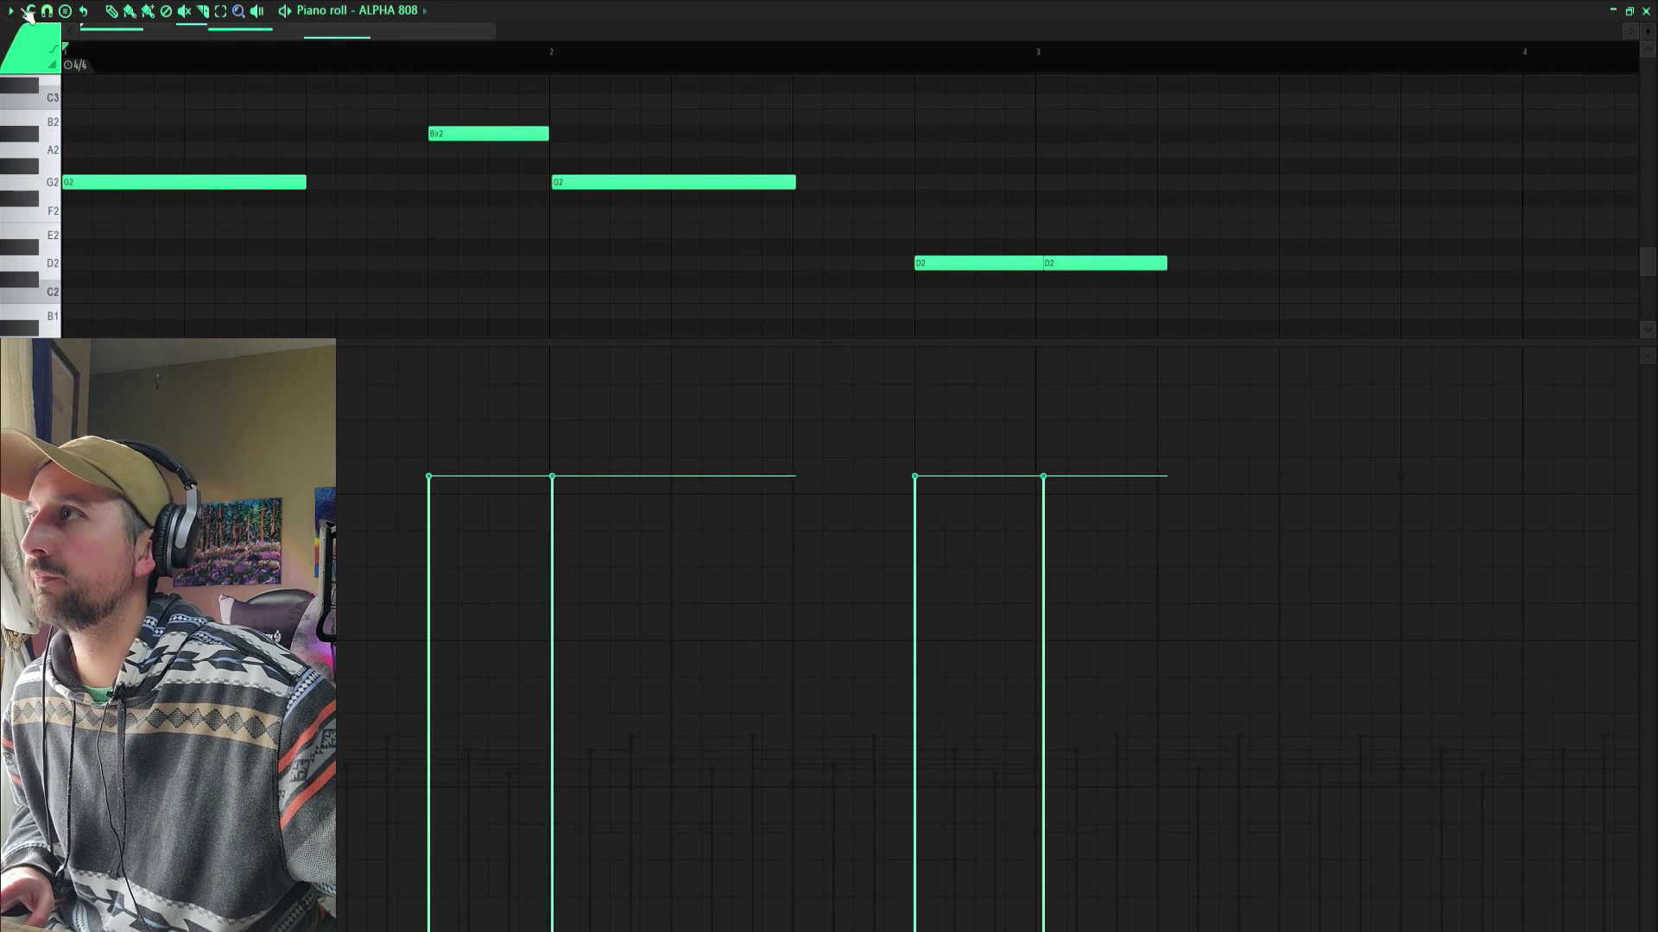
{"action": "key", "text": "space"}
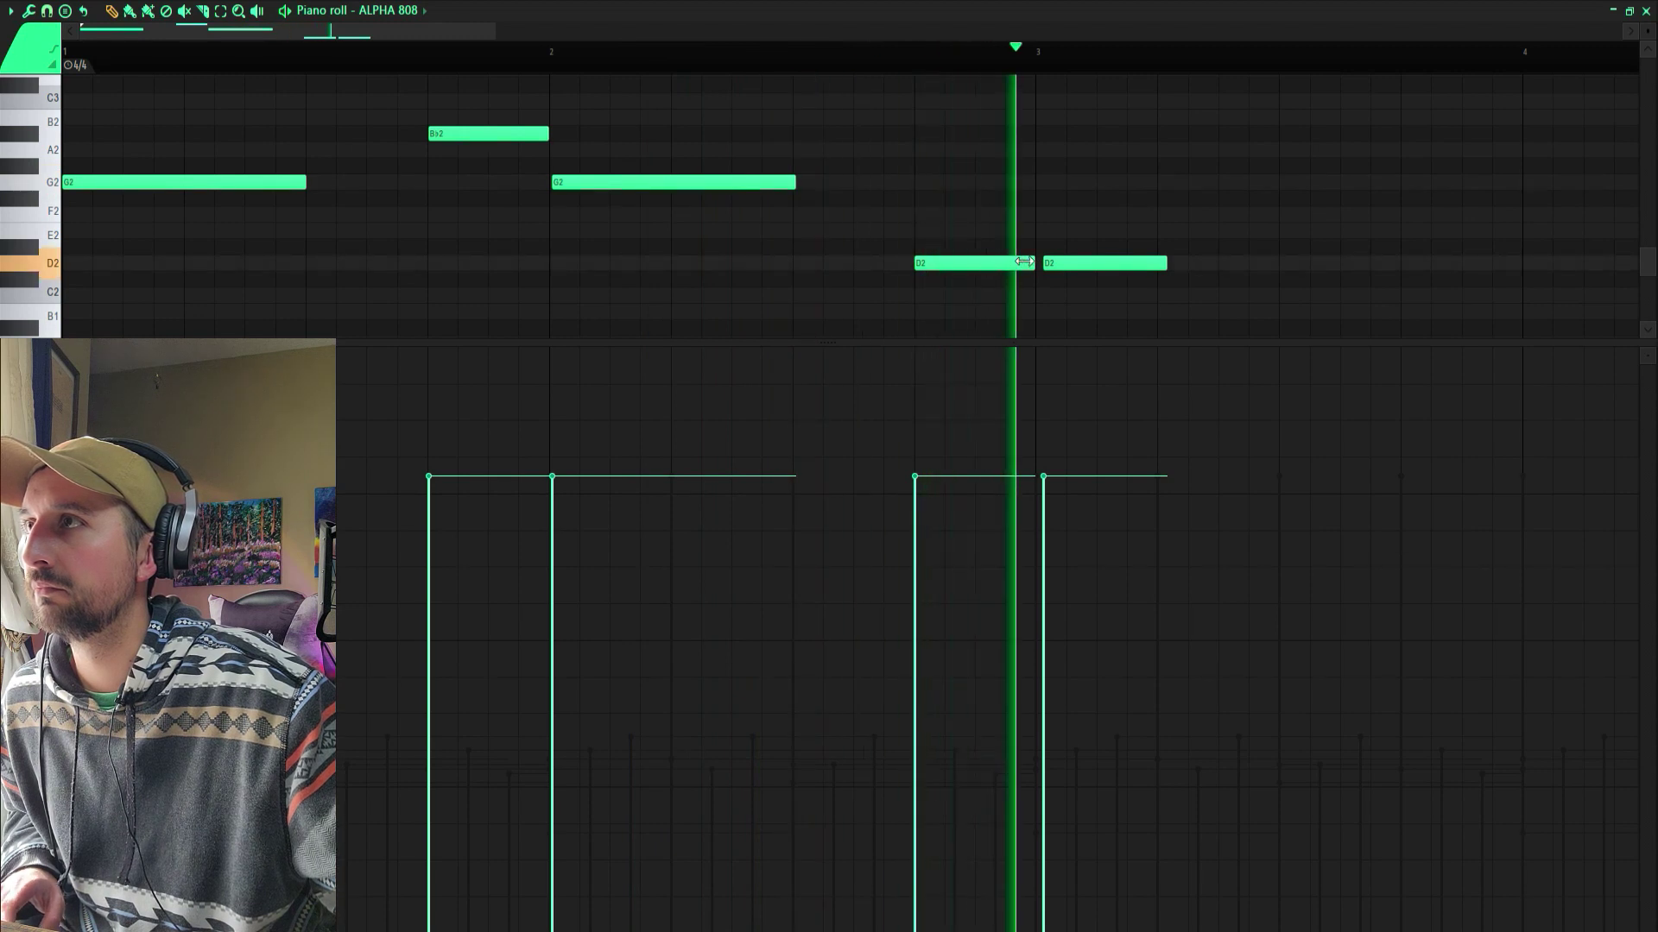
{"action": "key", "text": "space"}
{"action": "left_click_drag", "start_coordinate": [1026, 261], "coordinate": [1006, 265]}
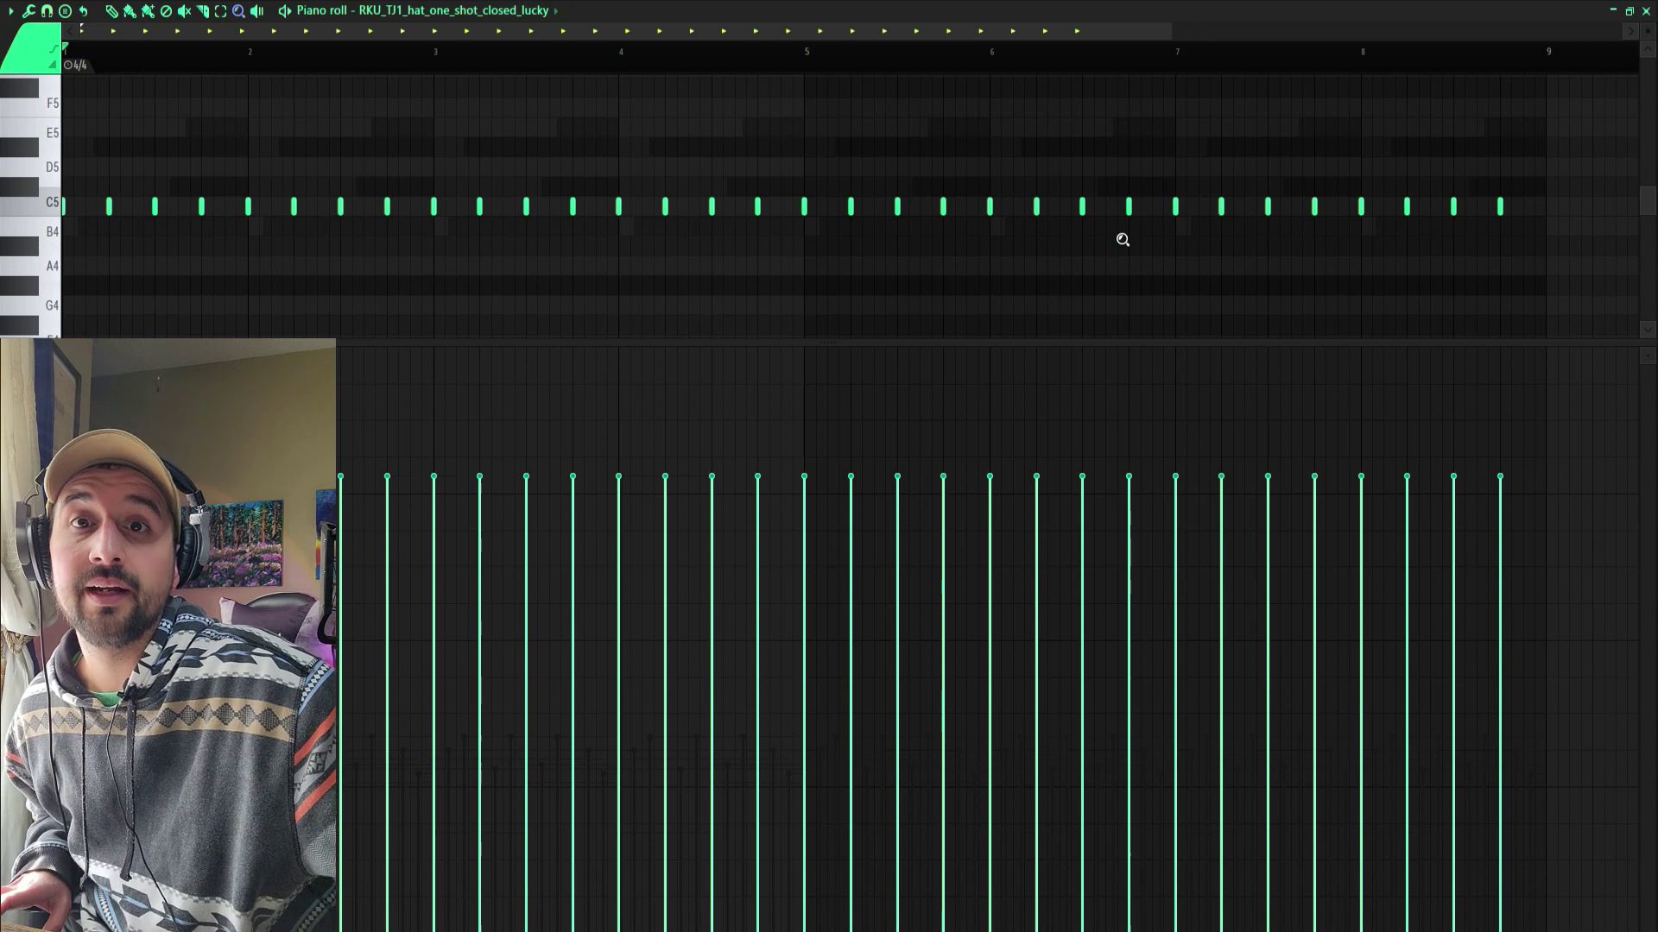
- Zoom into the first hi-hat bar and add a short C5 hit, deleting an overly long one
{"action": "key", "text": "space"}
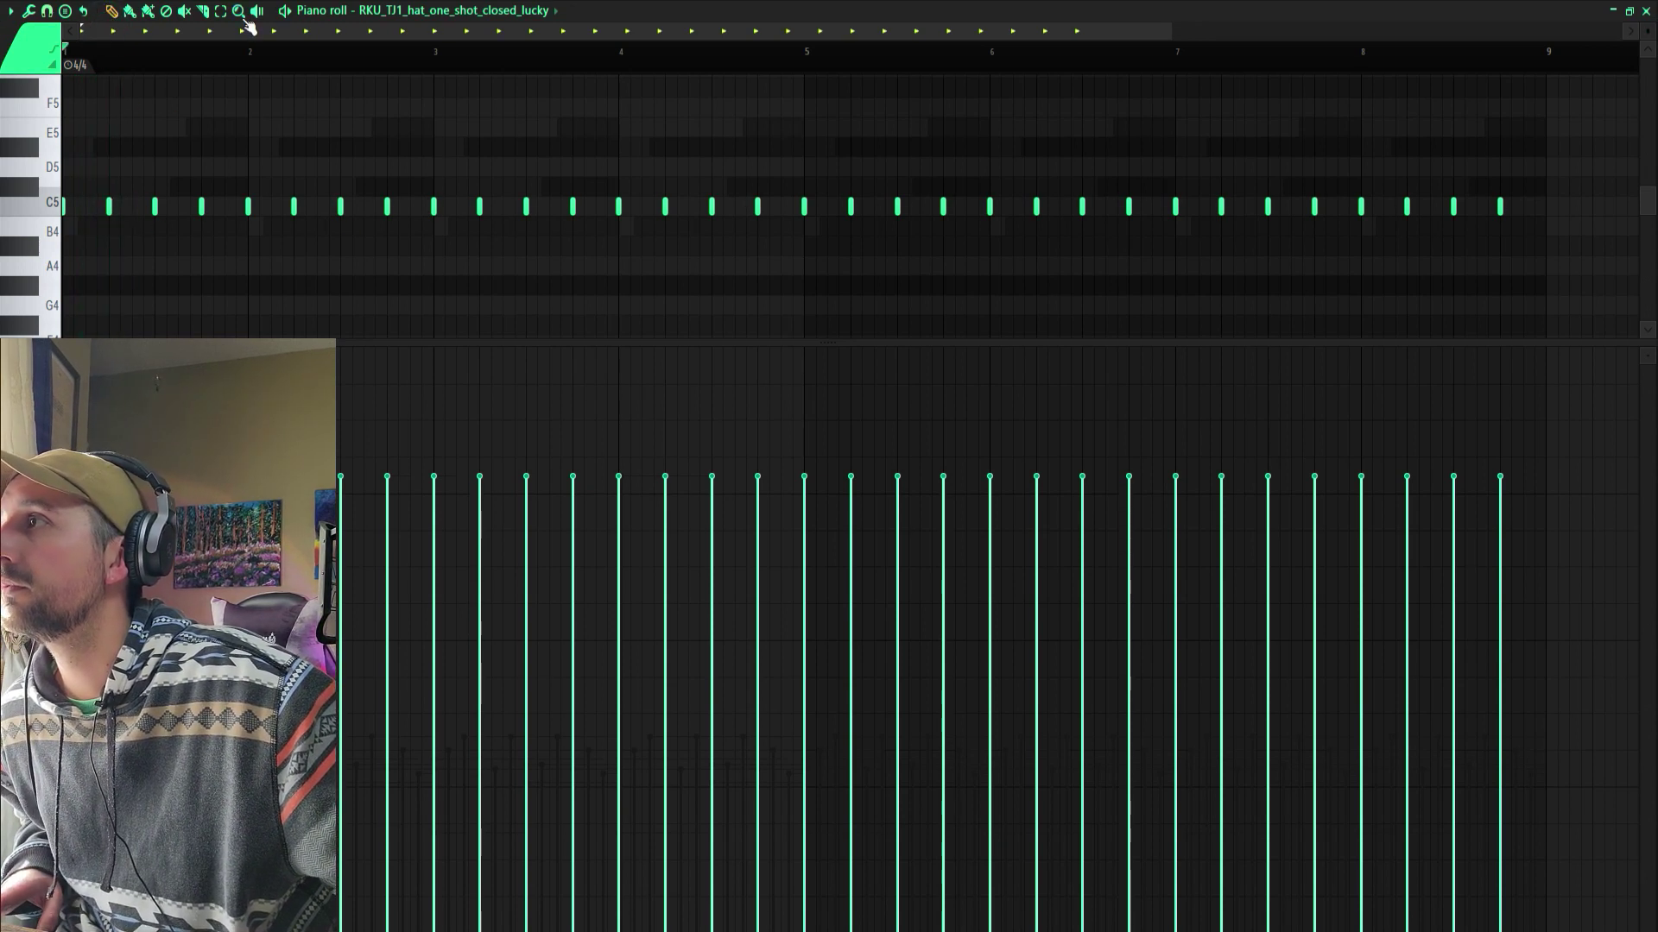
{"action": "left_click_drag", "start_coordinate": [199, 245], "coordinate": [63, 96]}
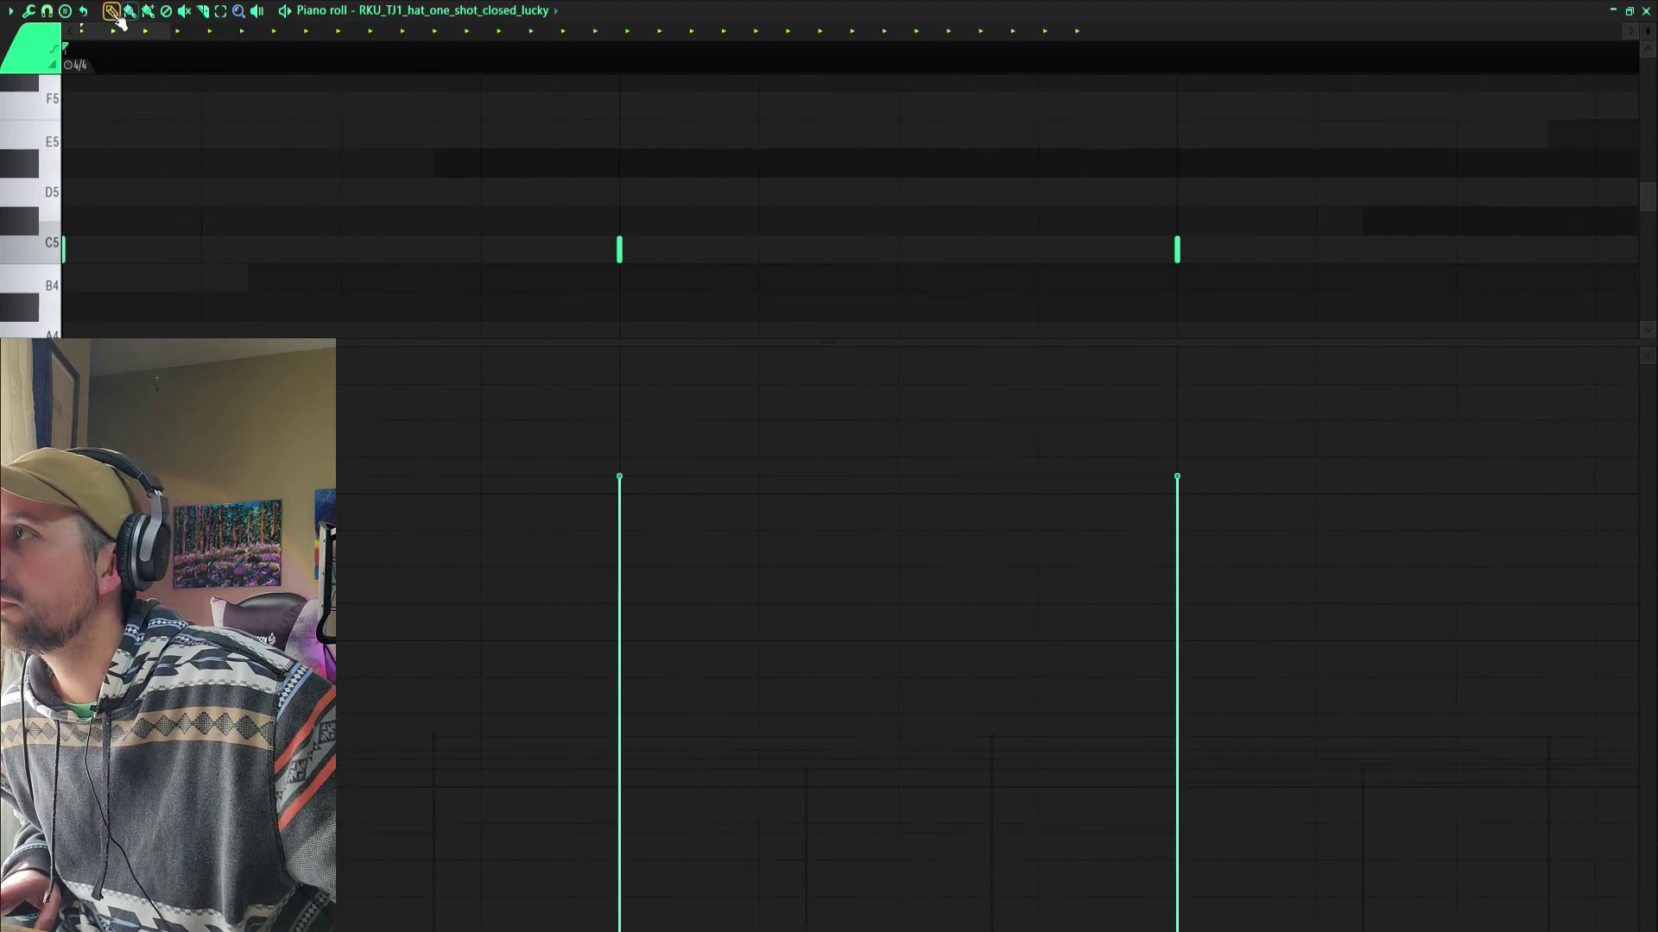
{"action": "left_click", "coordinate": [201, 248]}
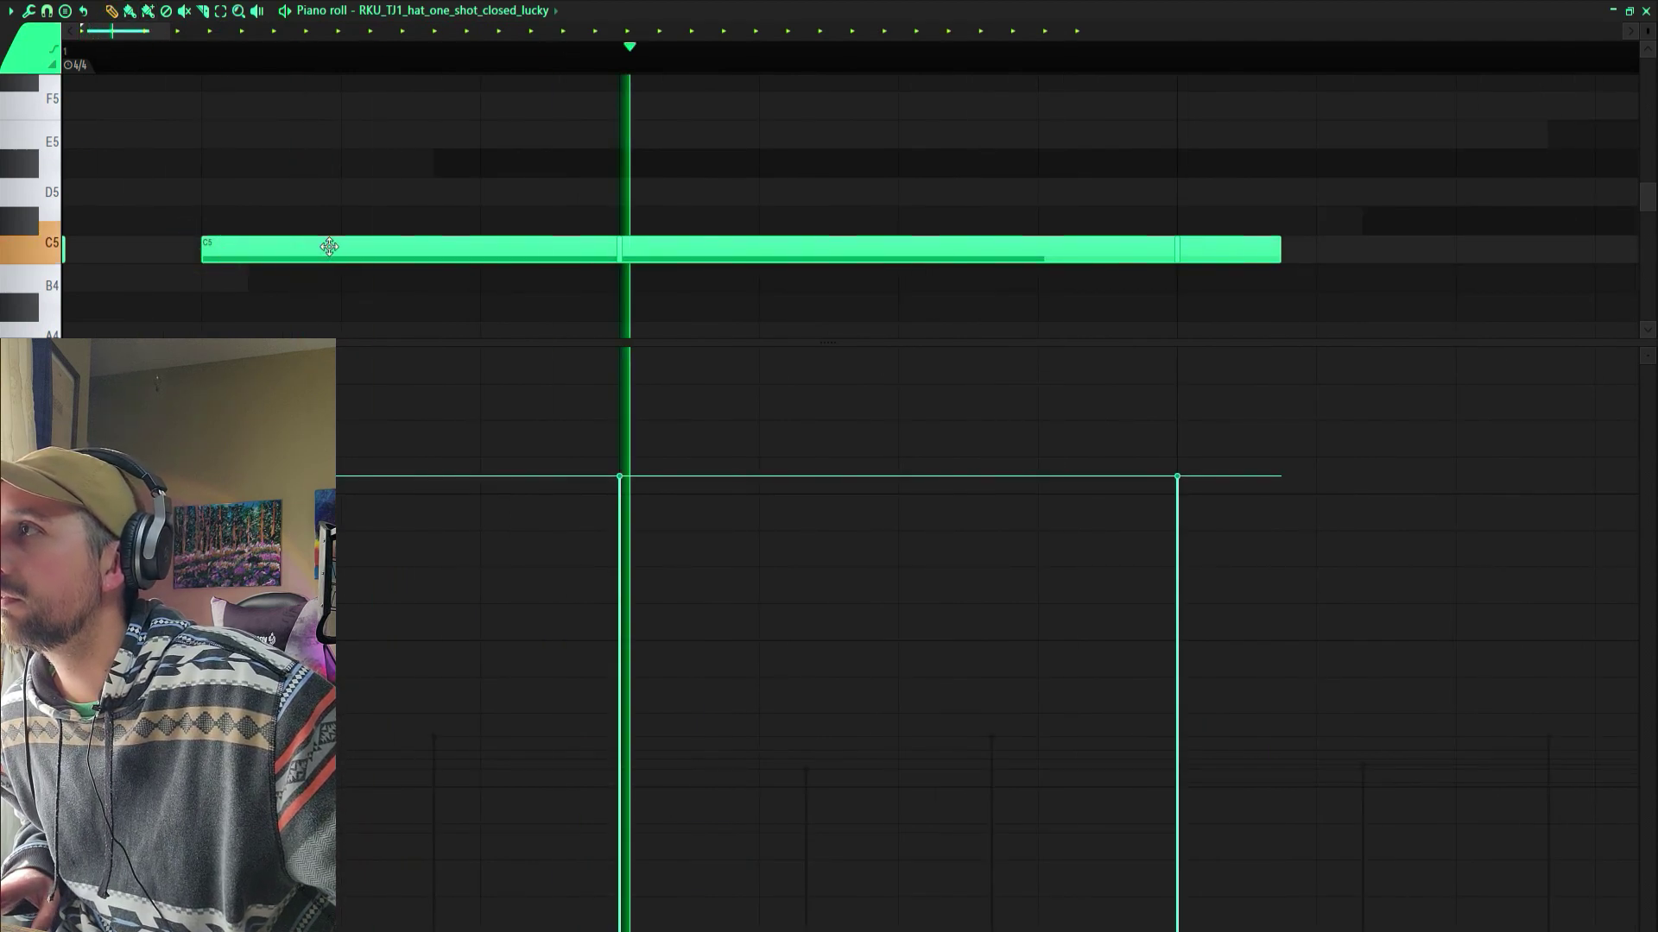
{"action": "right_click", "coordinate": [245, 243]}
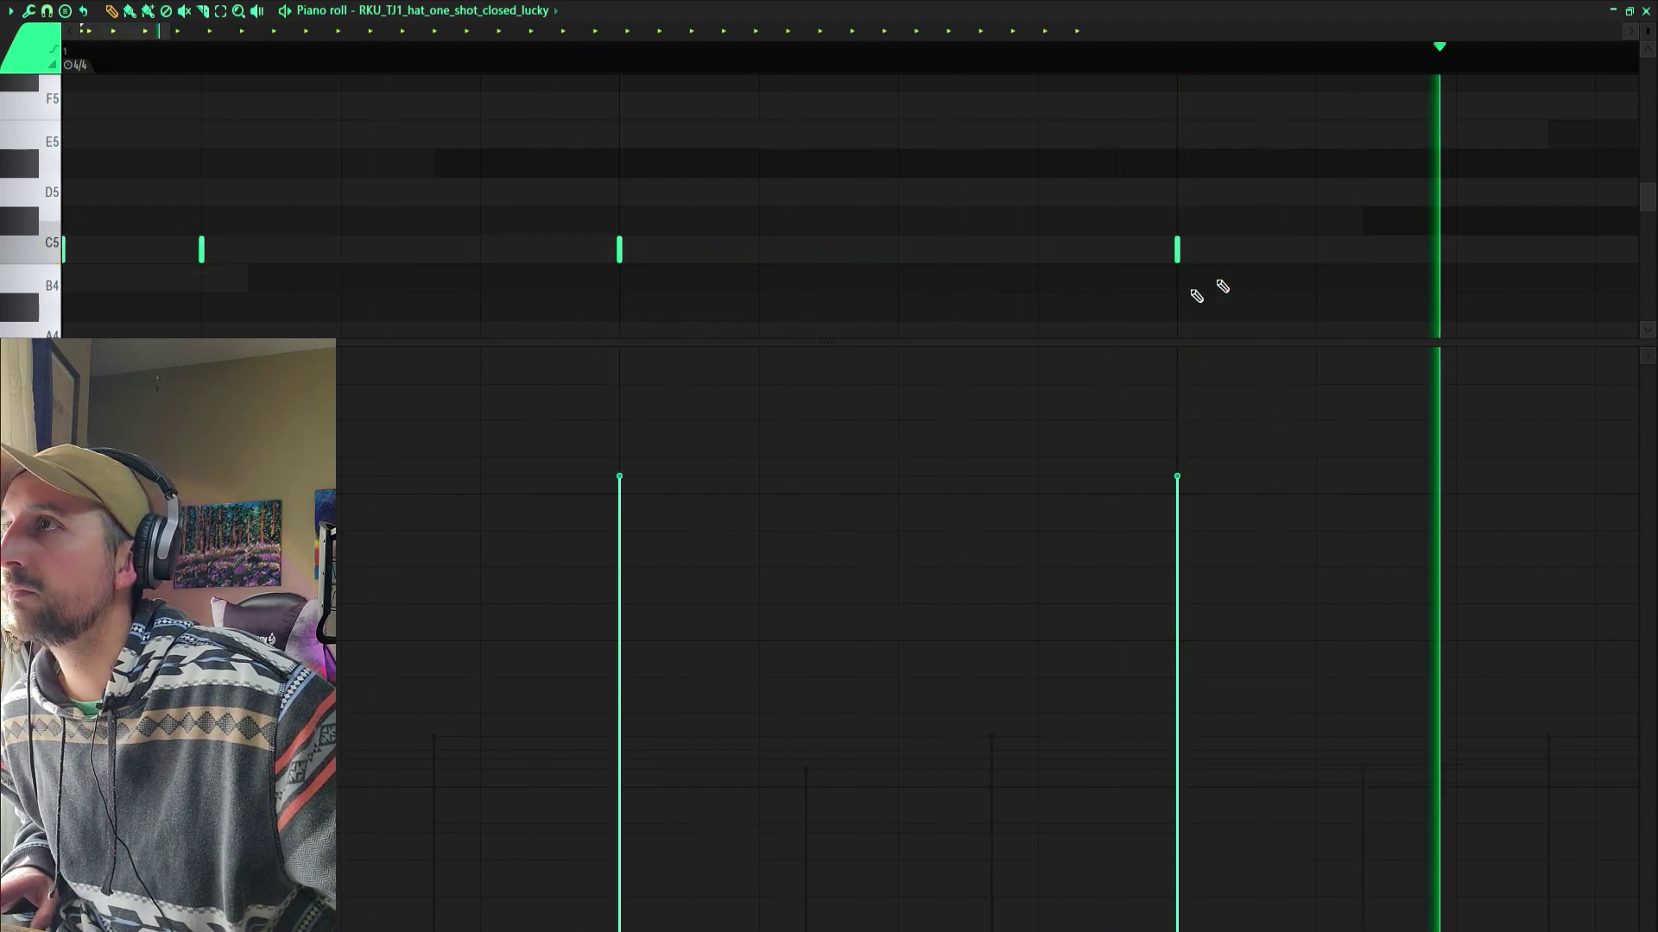
{"action": "left_click", "coordinate": [1317, 249]}
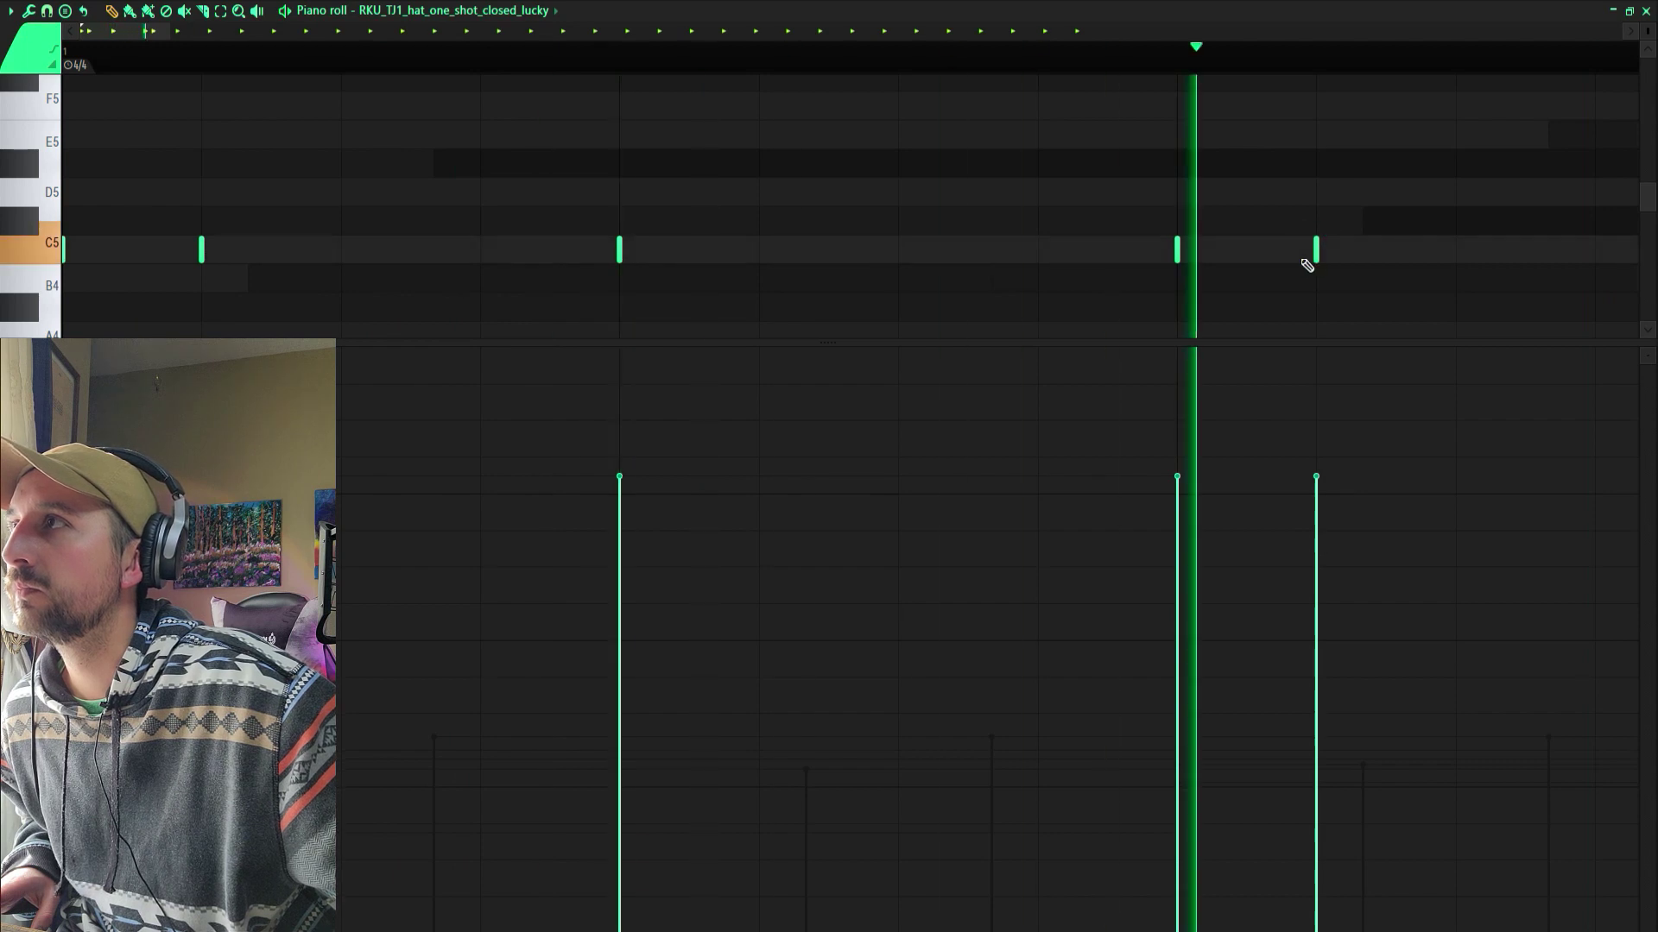
{"action": "key", "text": "space"}
- Add more short C5 hits between the hi-hat notes for rolls, then close the piano roll
{"action": "left_click_drag", "start_coordinate": [169, 32], "coordinate": [120, 32]}
{"action": "key", "text": "space"}
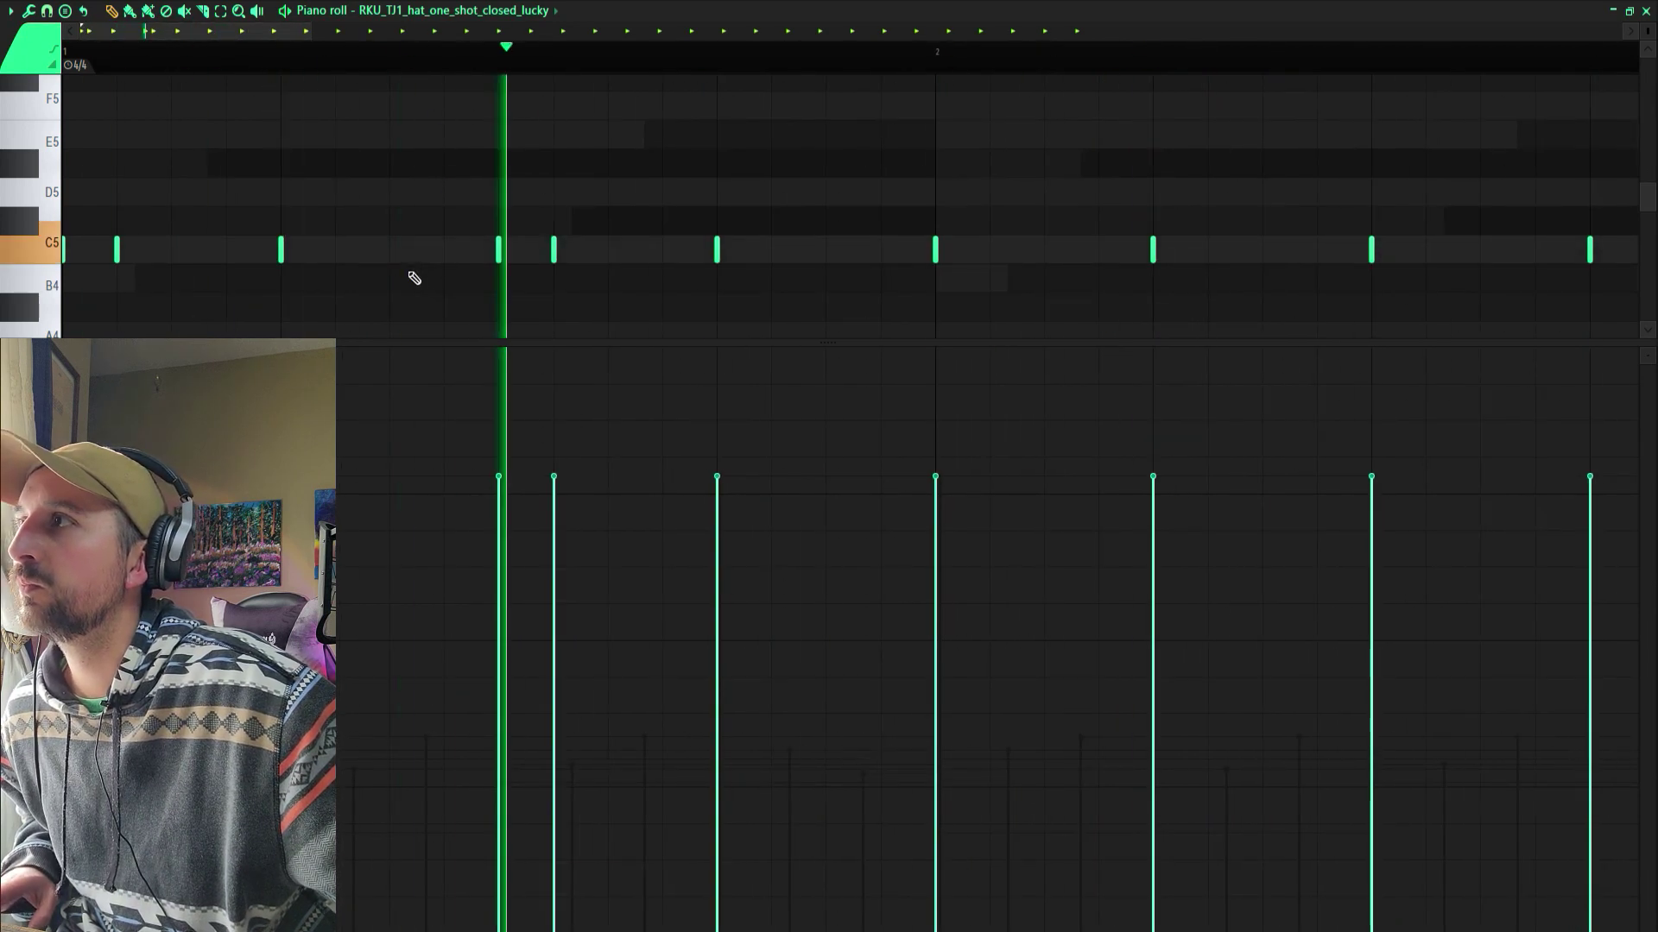
{"action": "left_click", "coordinate": [392, 249]}
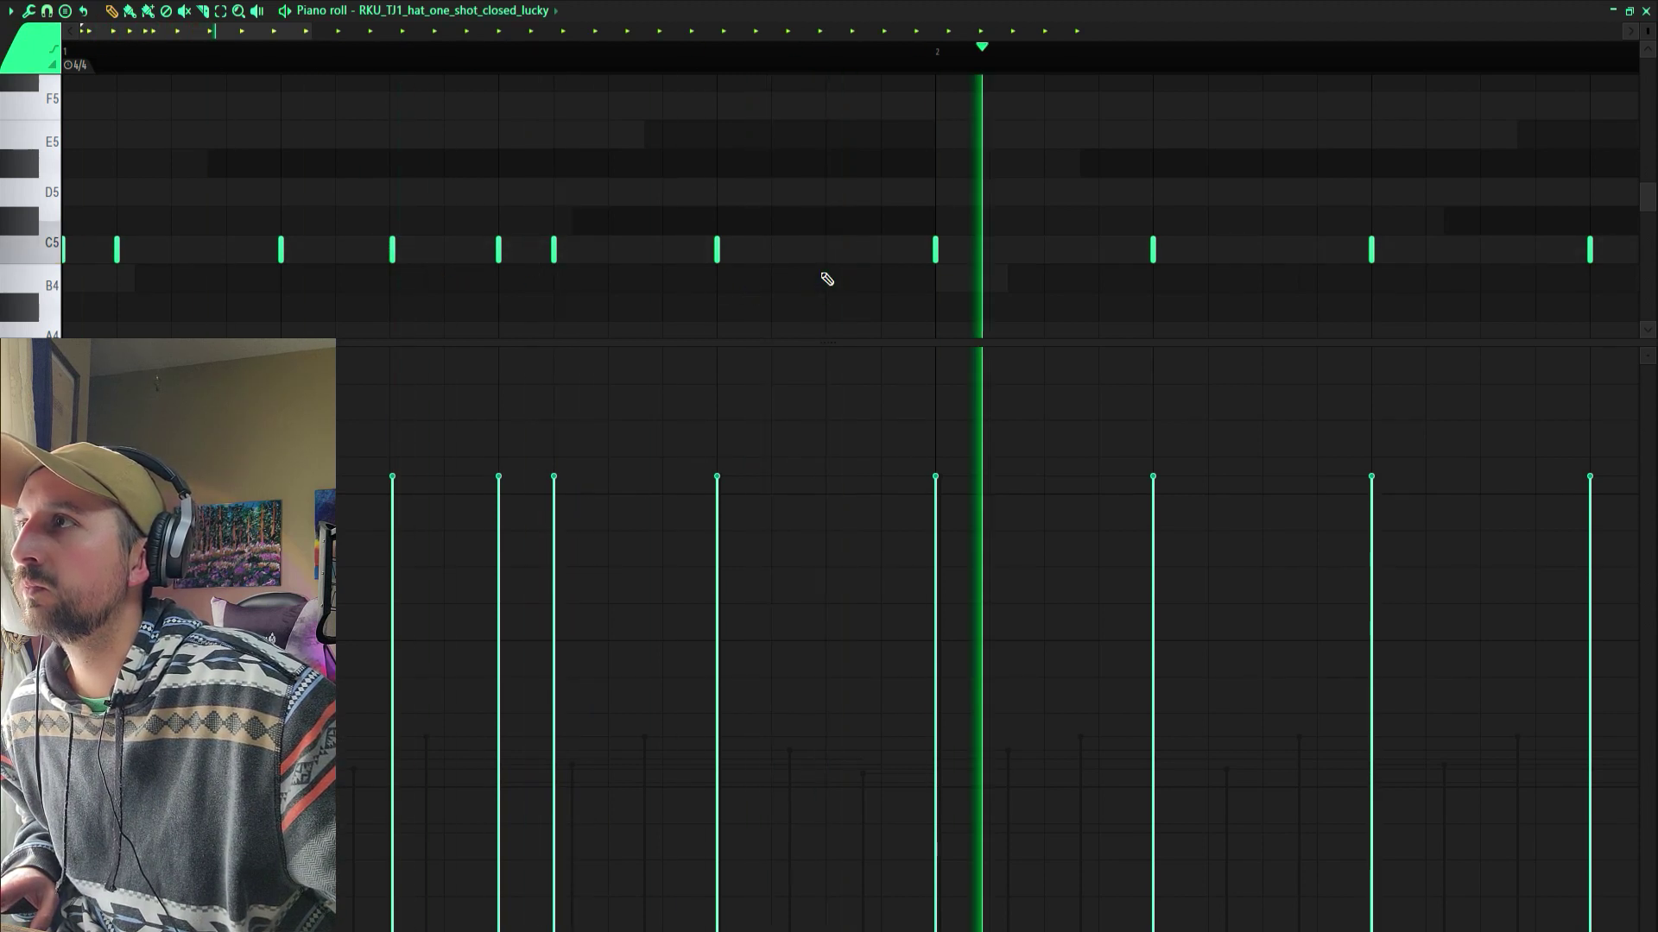
{"action": "key", "text": "space"}
{"action": "left_click", "coordinate": [989, 250]}
{"action": "key", "text": "space"}
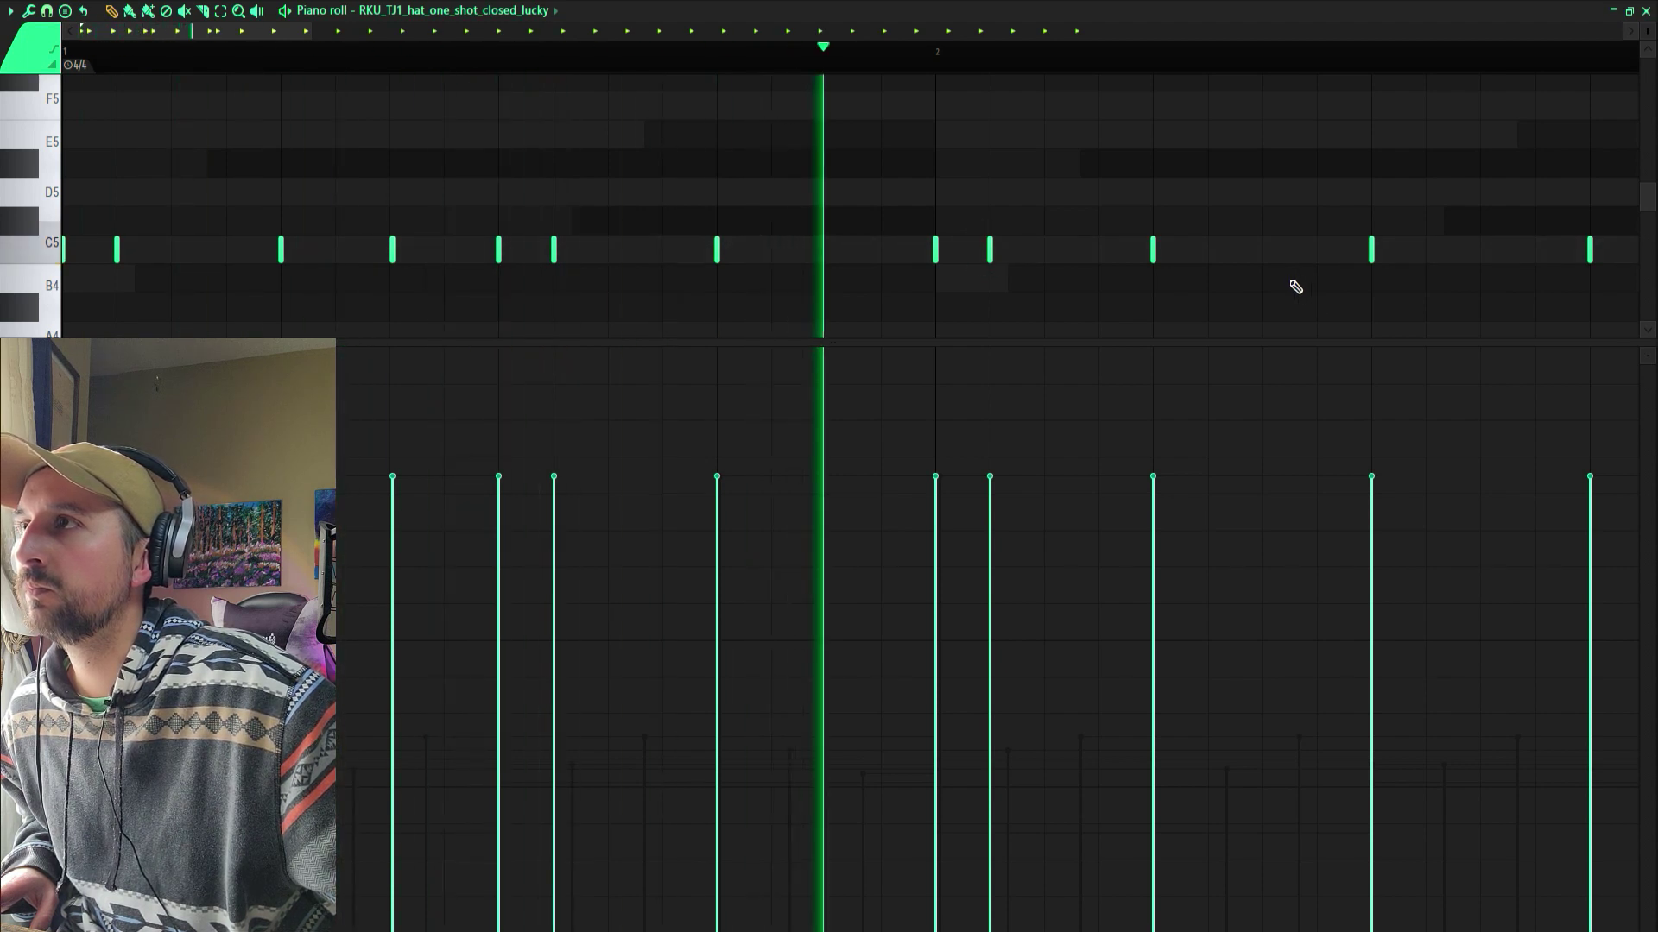
{"action": "left_click", "coordinate": [1263, 252]}
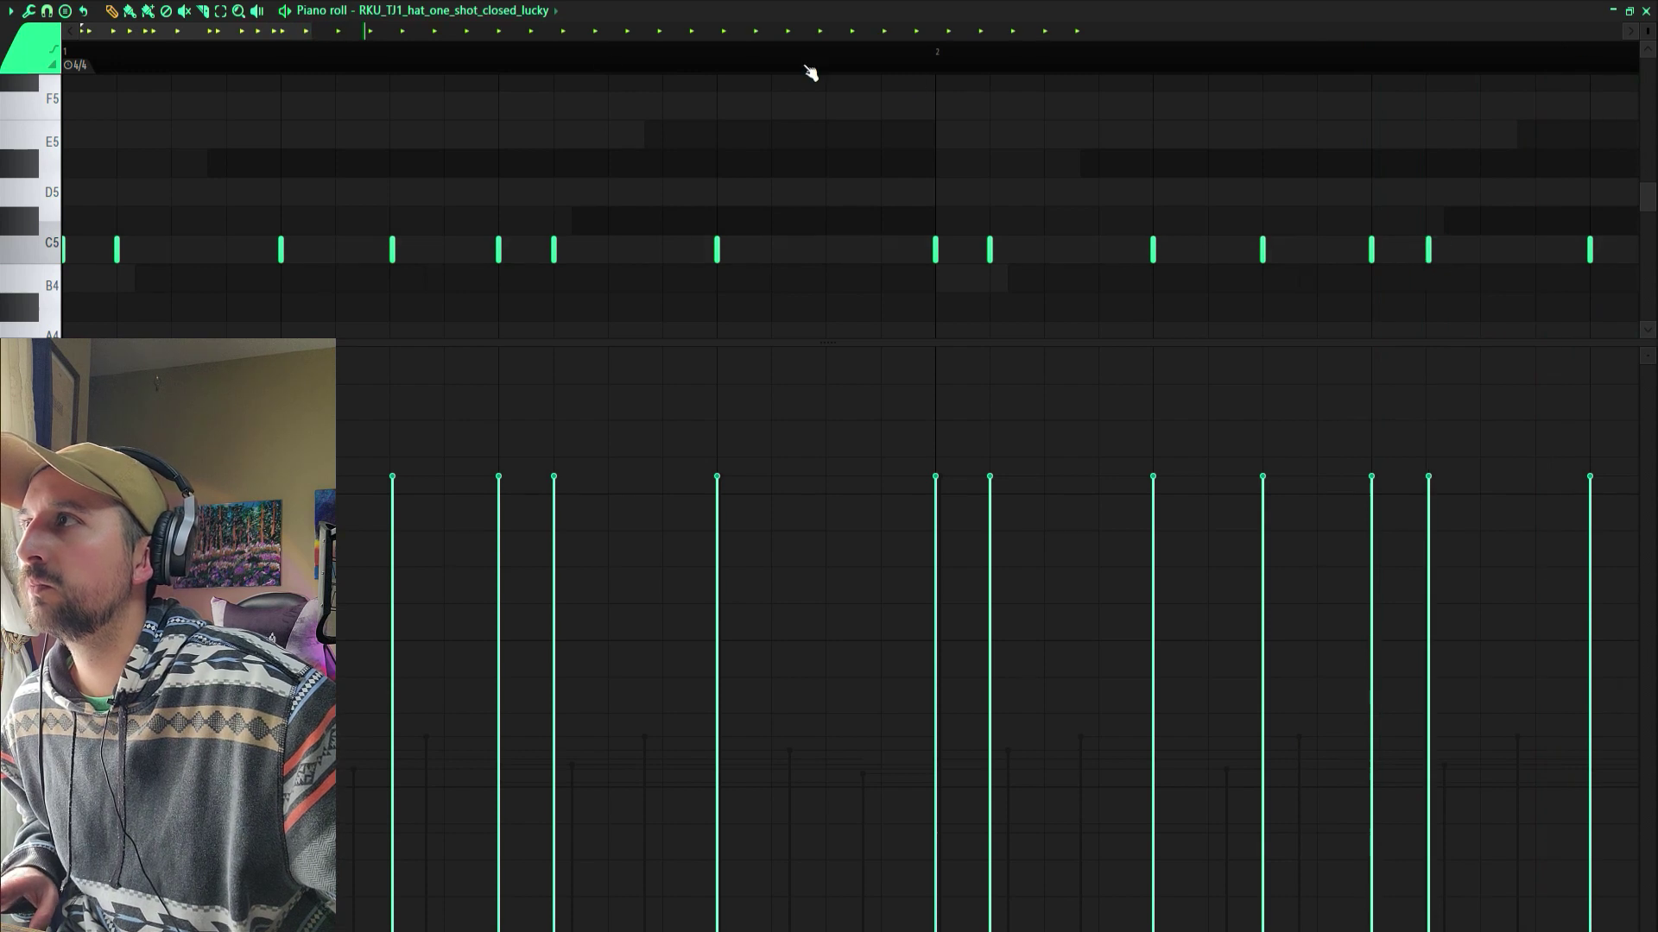
{"action": "scroll", "coordinate": [304, 33], "scroll_direction": "down", "scroll_amount": 2}
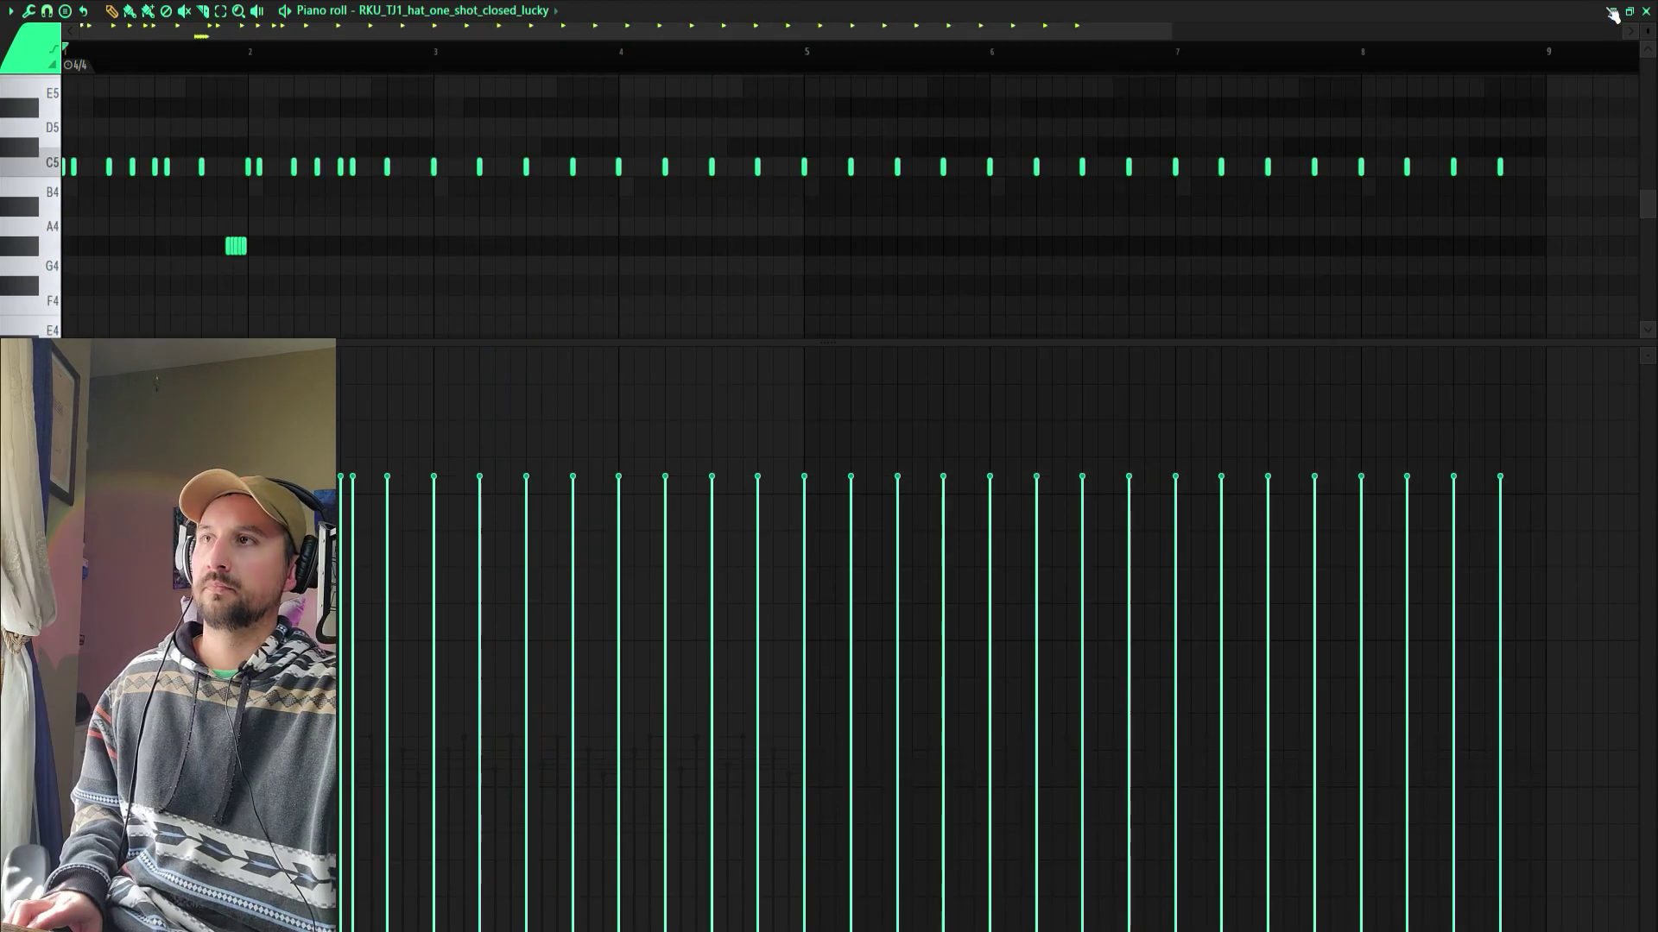
{"action": "left_click", "coordinate": [1612, 15]}
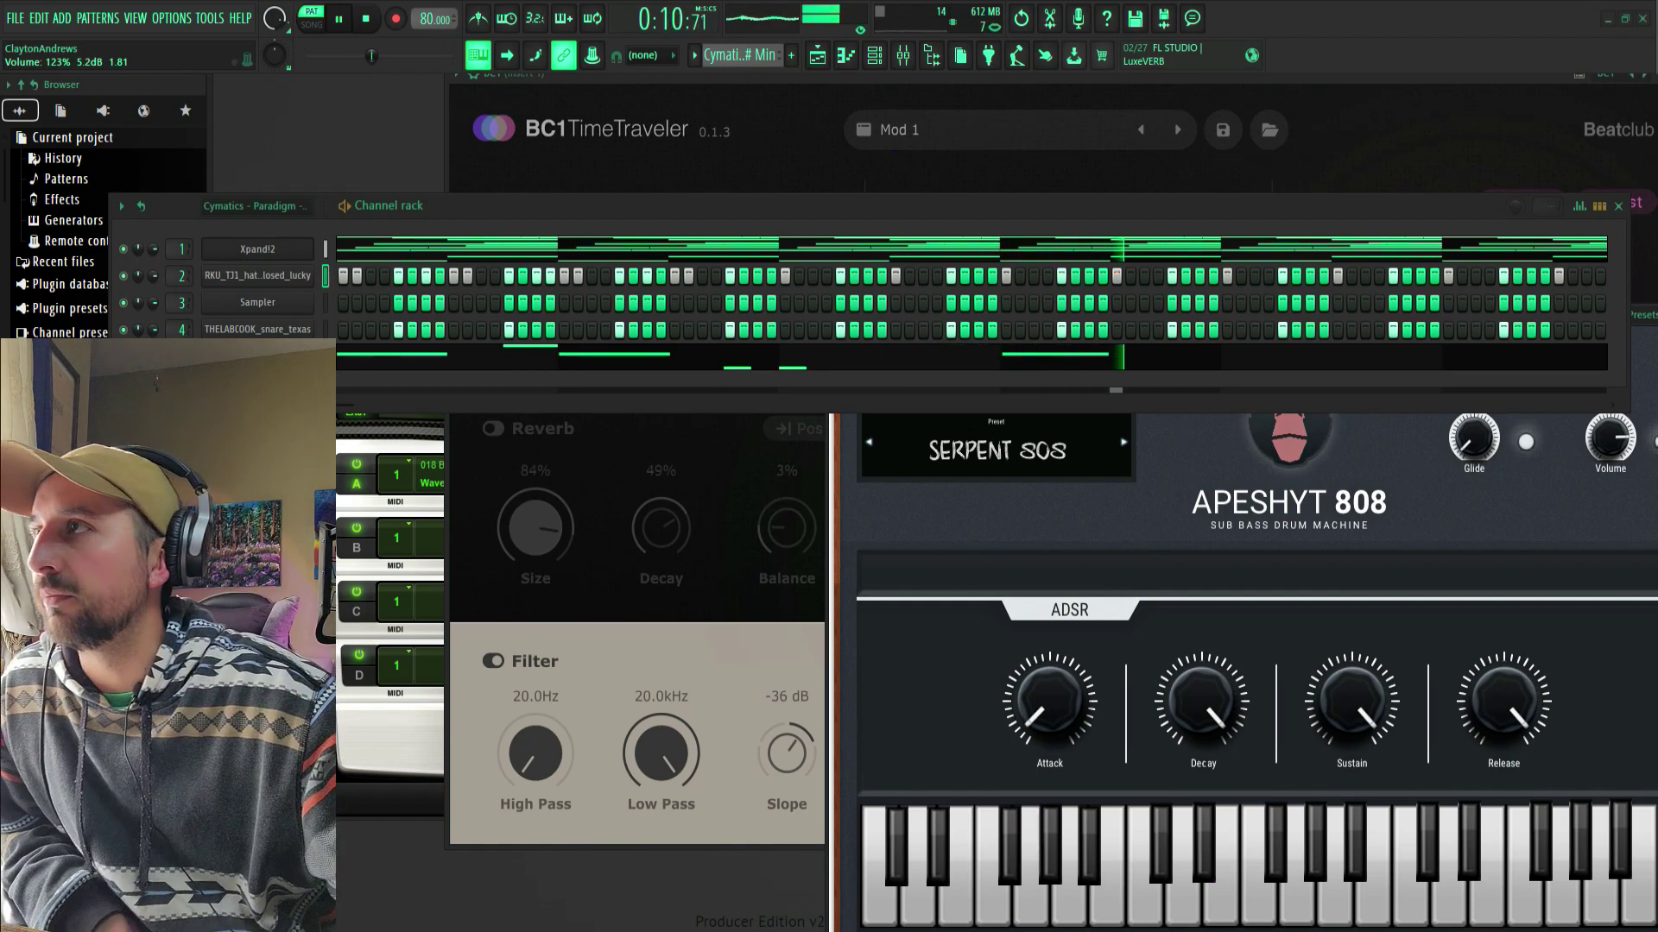
- Move the BC1 TimeTraveler window down-left and bring it in front of the Channel rack
{"action": "left_click", "coordinate": [768, 101]}
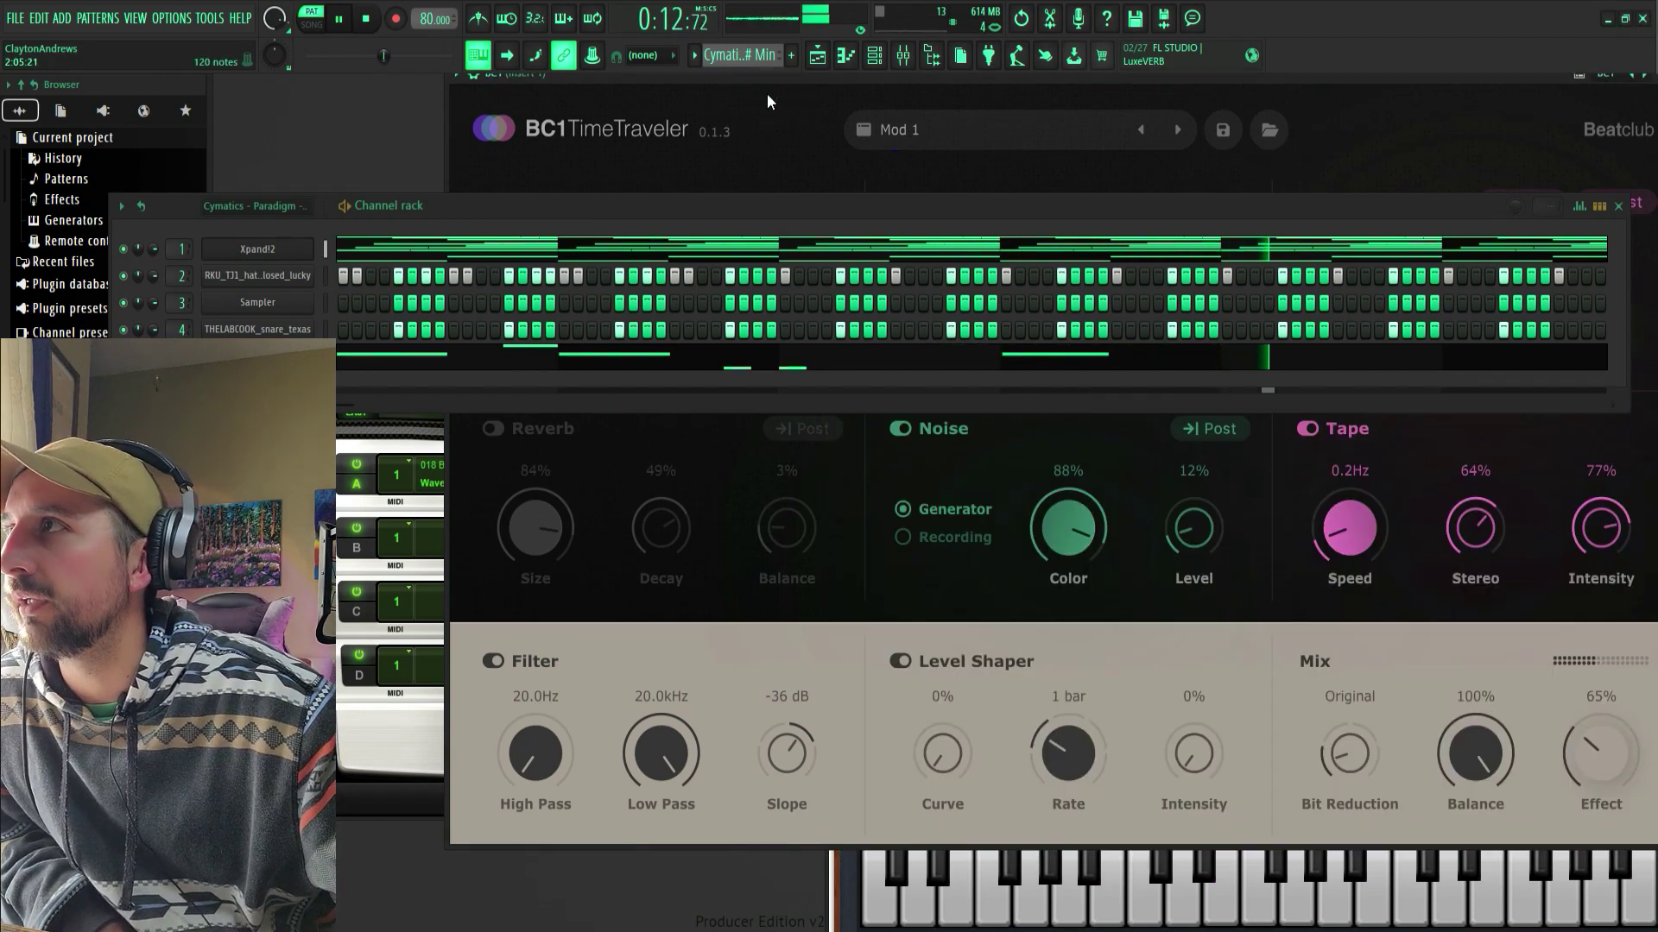
{"action": "left_click_drag", "start_coordinate": [777, 80], "coordinate": [660, 106]}
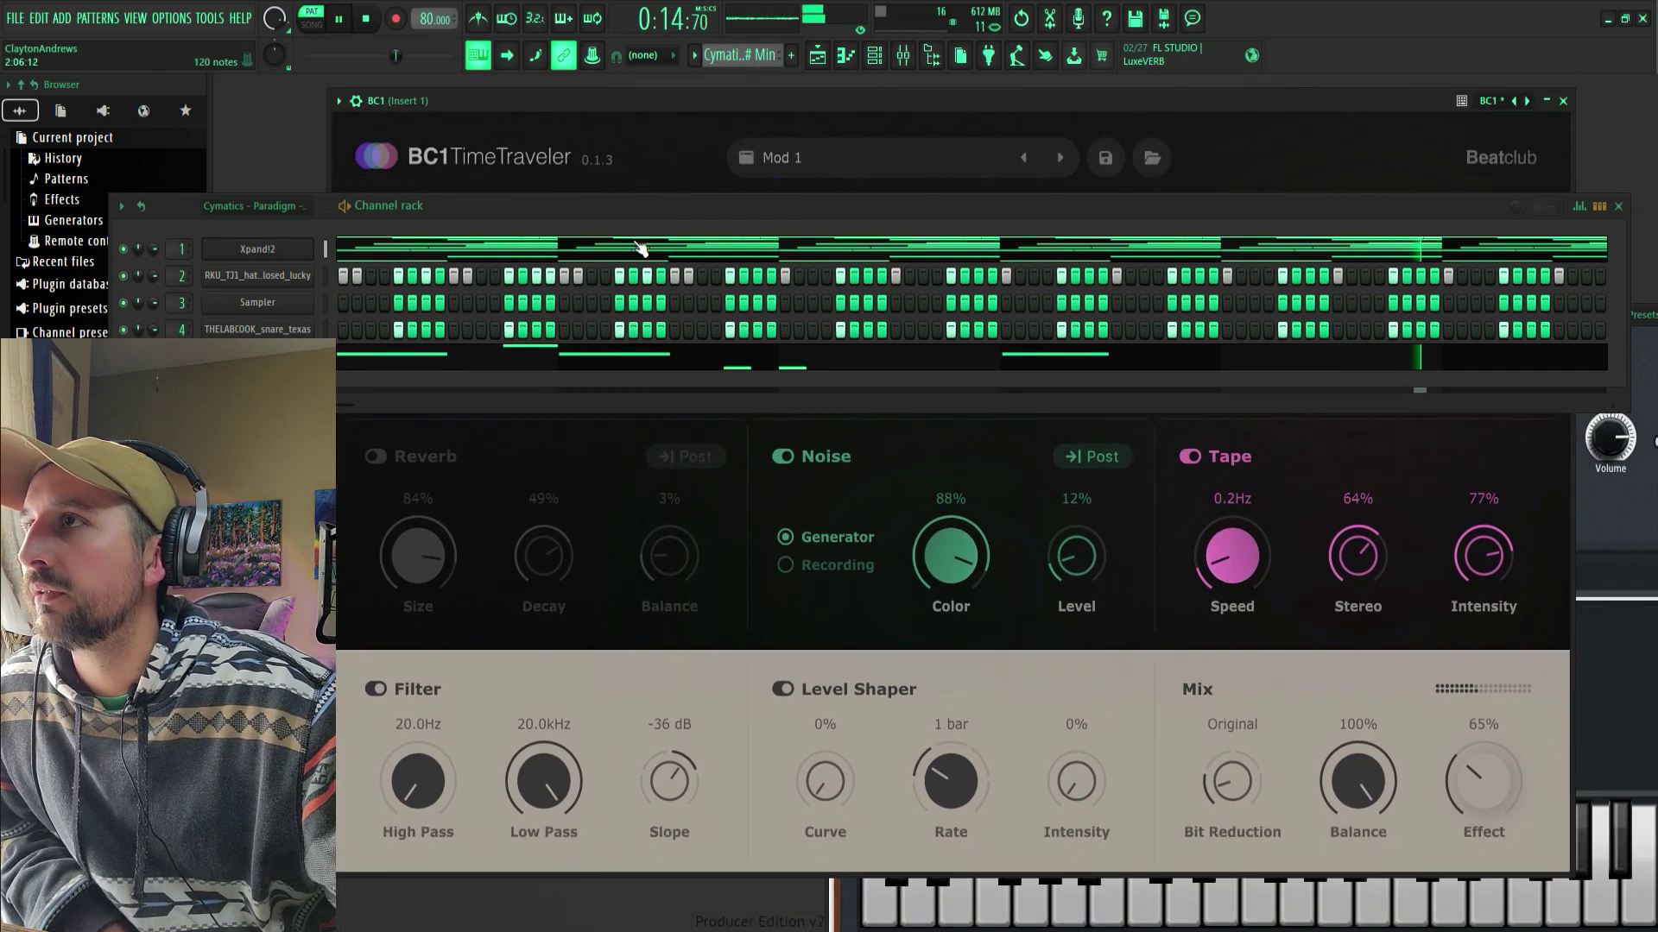
{"action": "left_click", "coordinate": [1231, 420]}
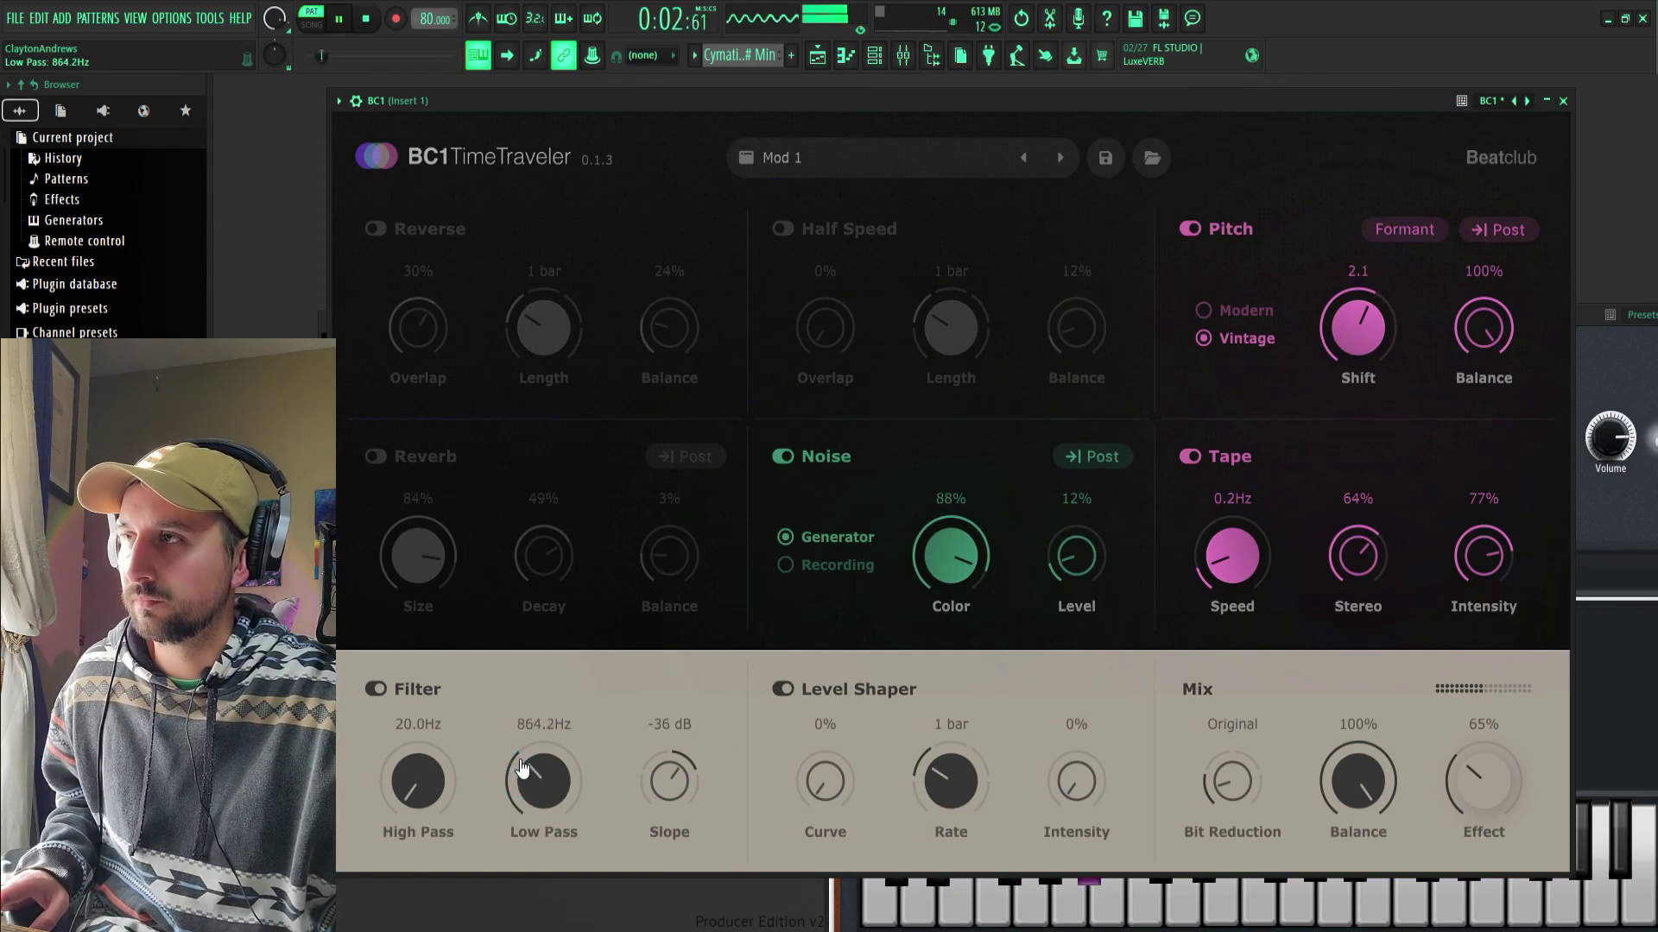
- Raise BC1 TimeTraveler's low-pass cutoff to 1.1kHz, keeping high pass at 20.0Hz
{"action": "left_click_drag", "start_coordinate": [521, 768], "coordinate": [521, 764]}
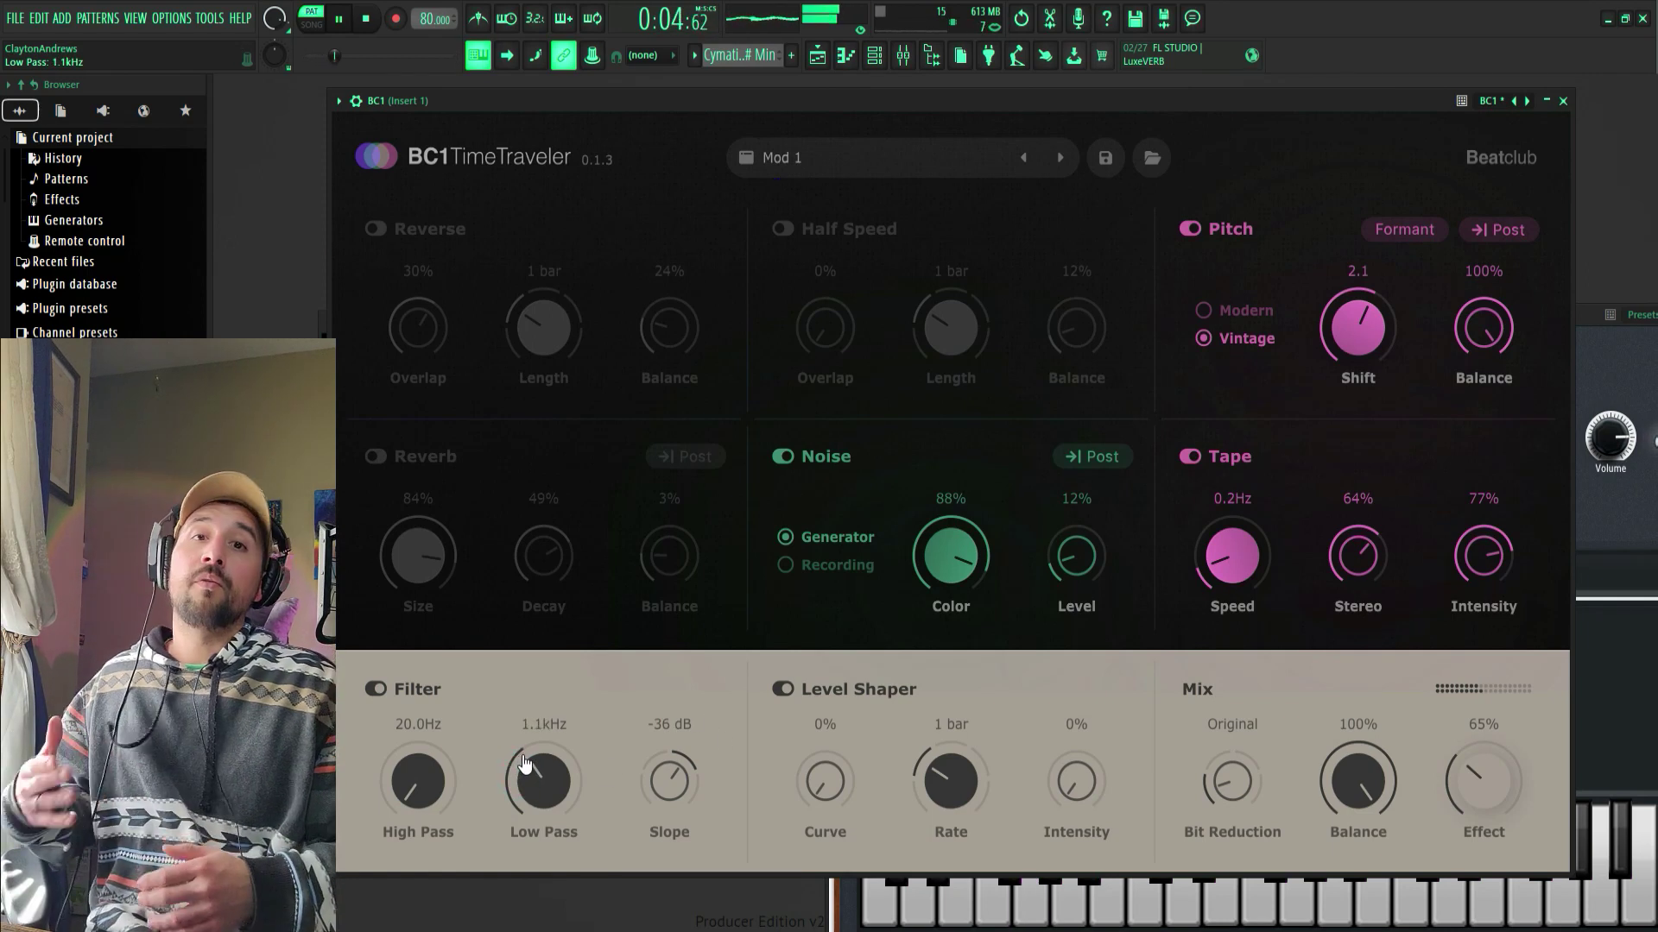